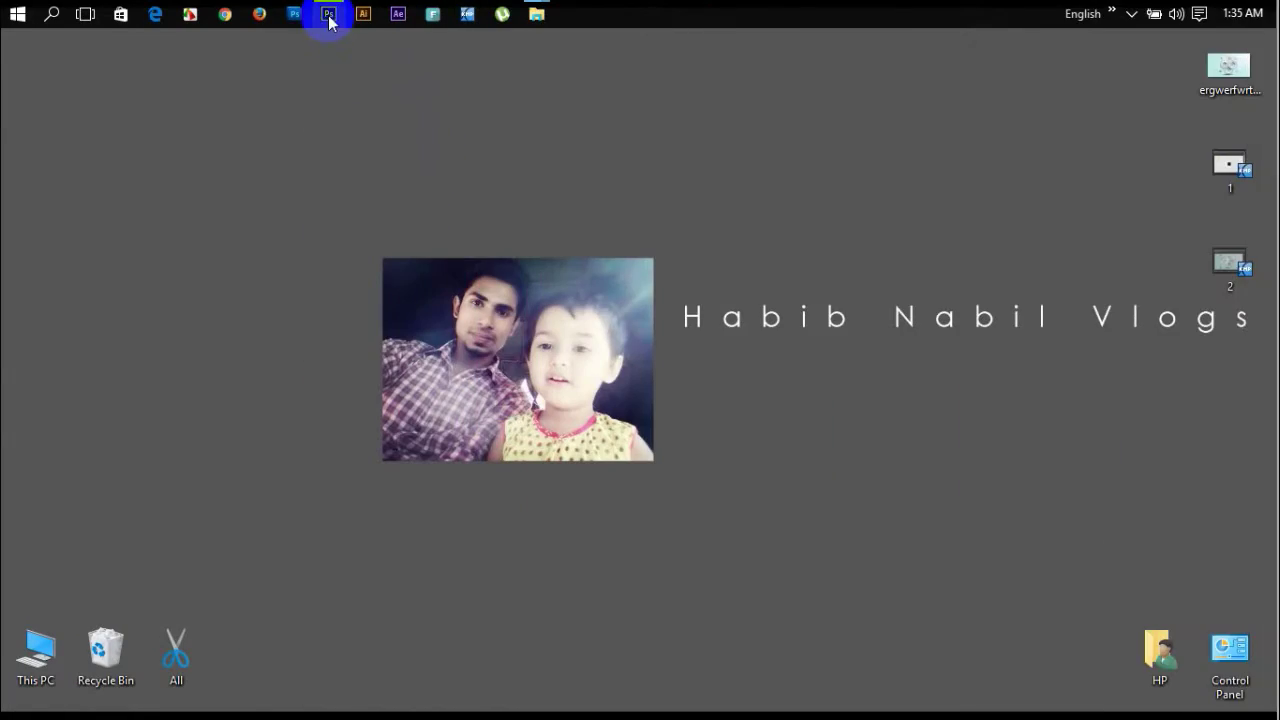
Switch to the Photoshop window showing Untitled-3 with its four colour swatches.
click(329, 14)
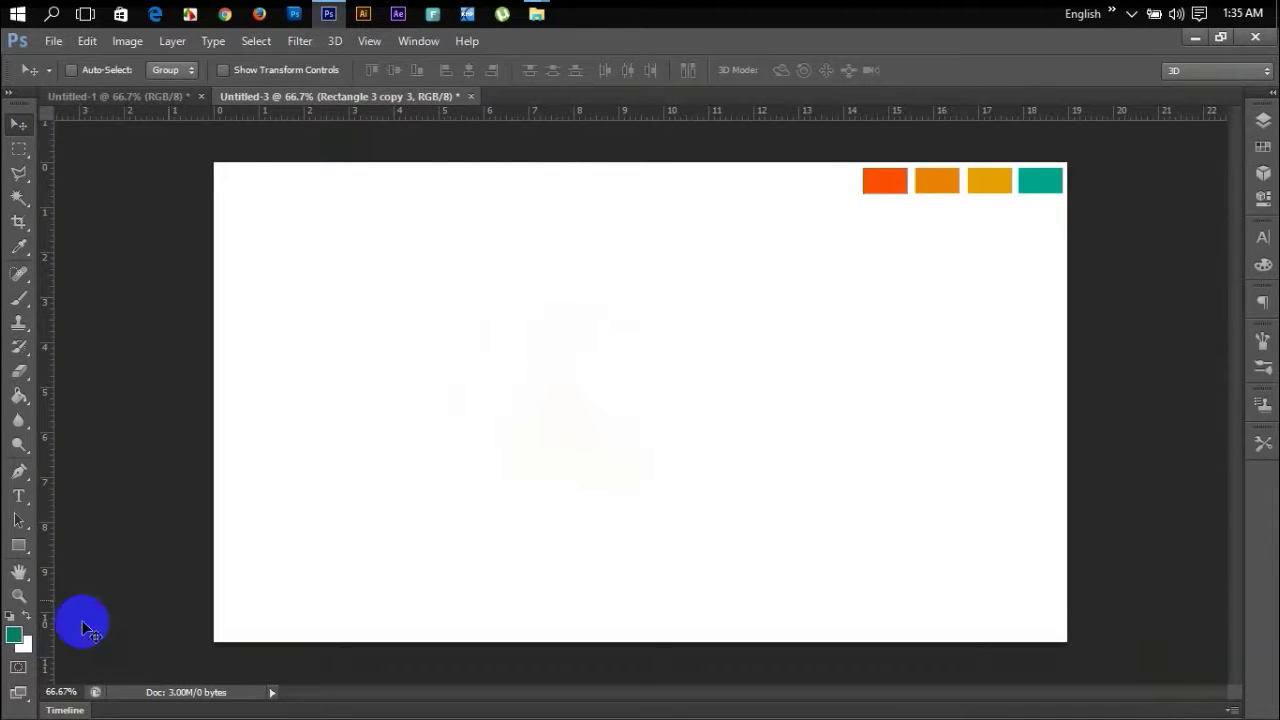
Fill the Background layer with light grey (d0d0d0).
click(14, 635)
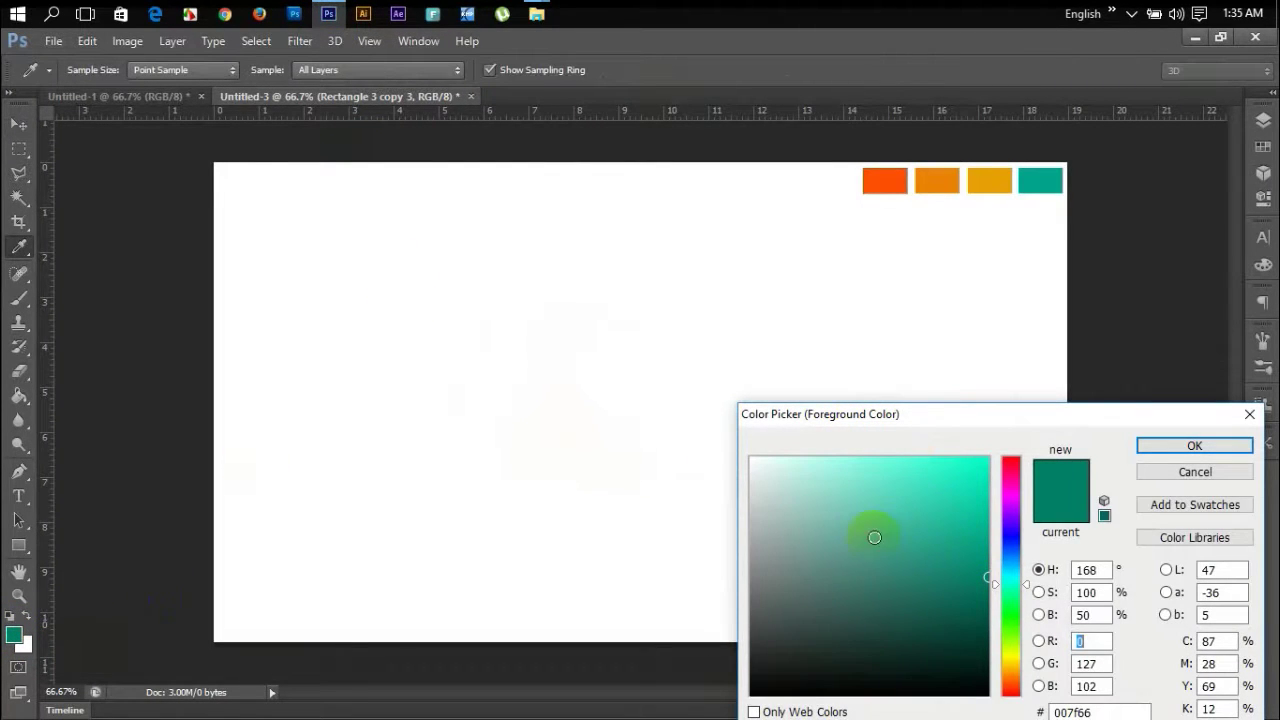
drag(752, 515, 752, 501)
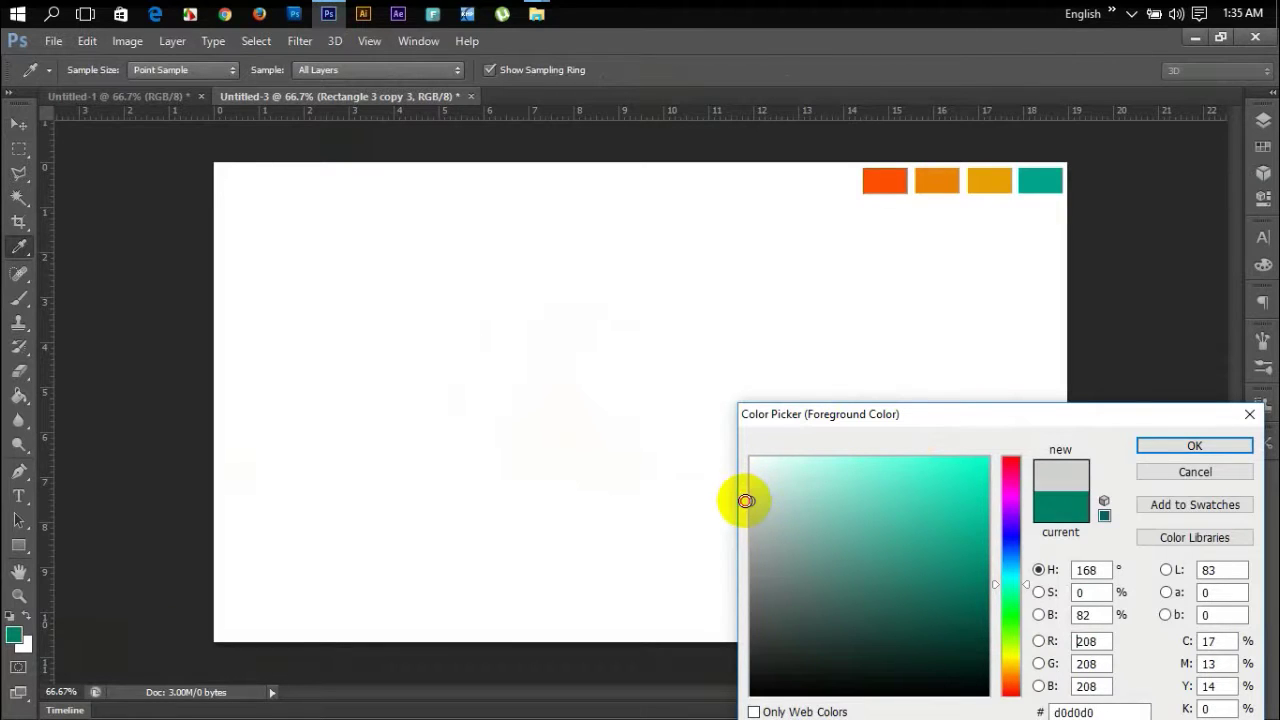
click(1169, 447)
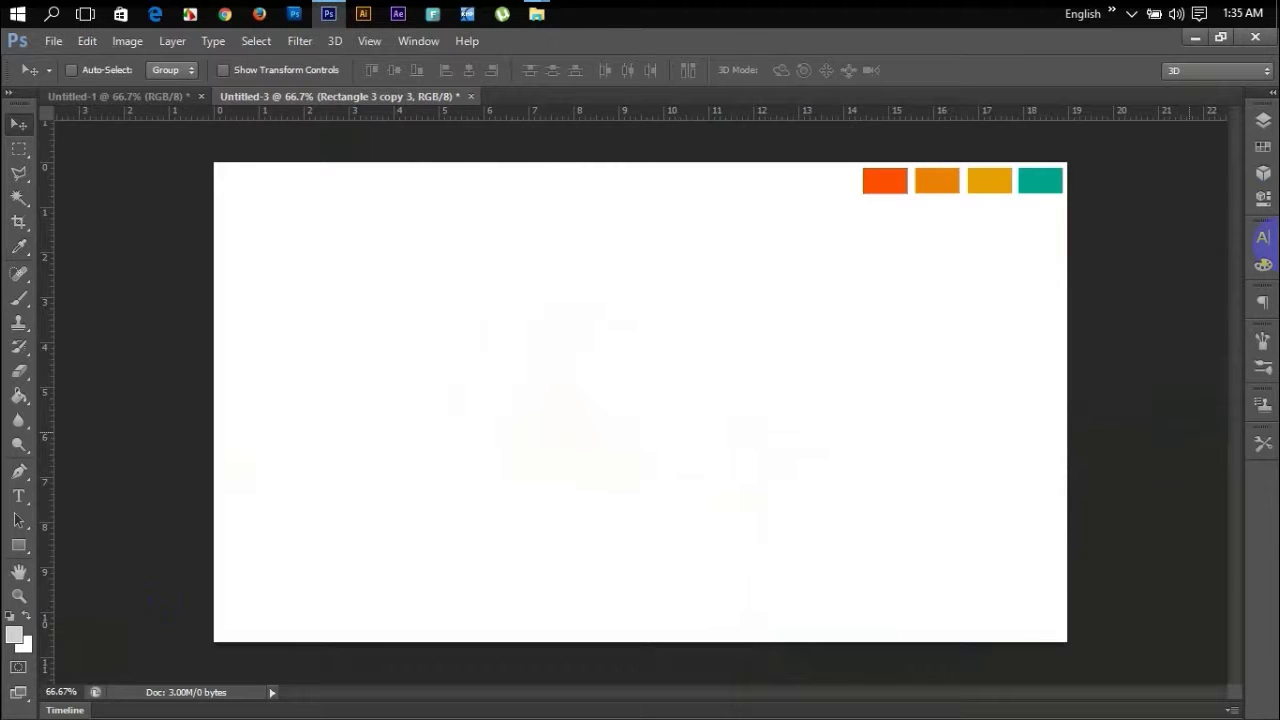
click(1263, 119)
click(1128, 355)
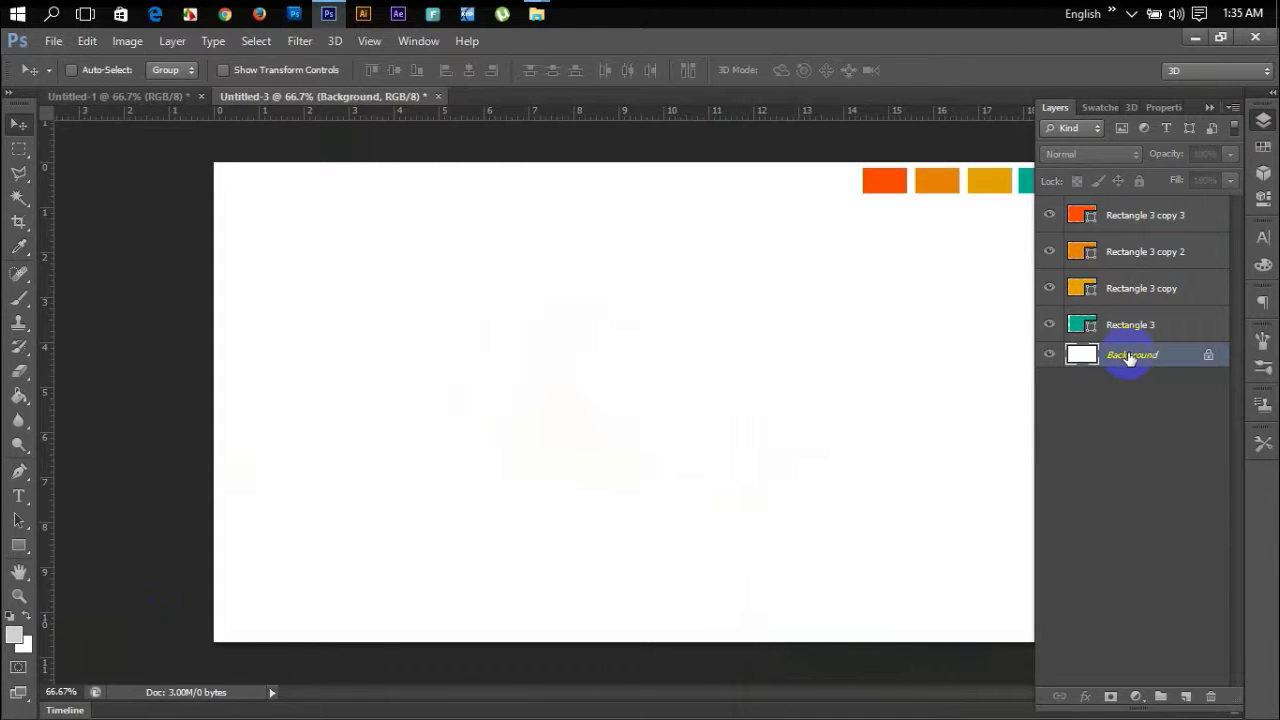
key(alt+BackSpace)
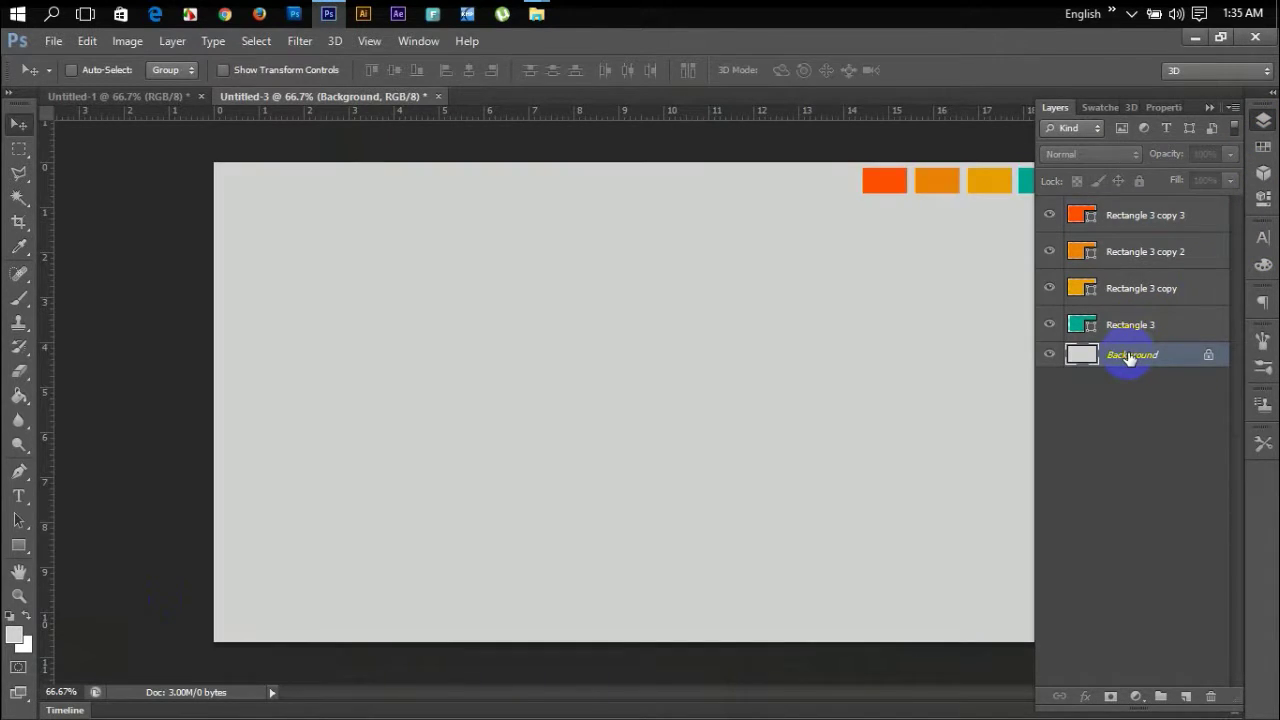
Group the four rectangle layers into Group 1.
click(1128, 215)
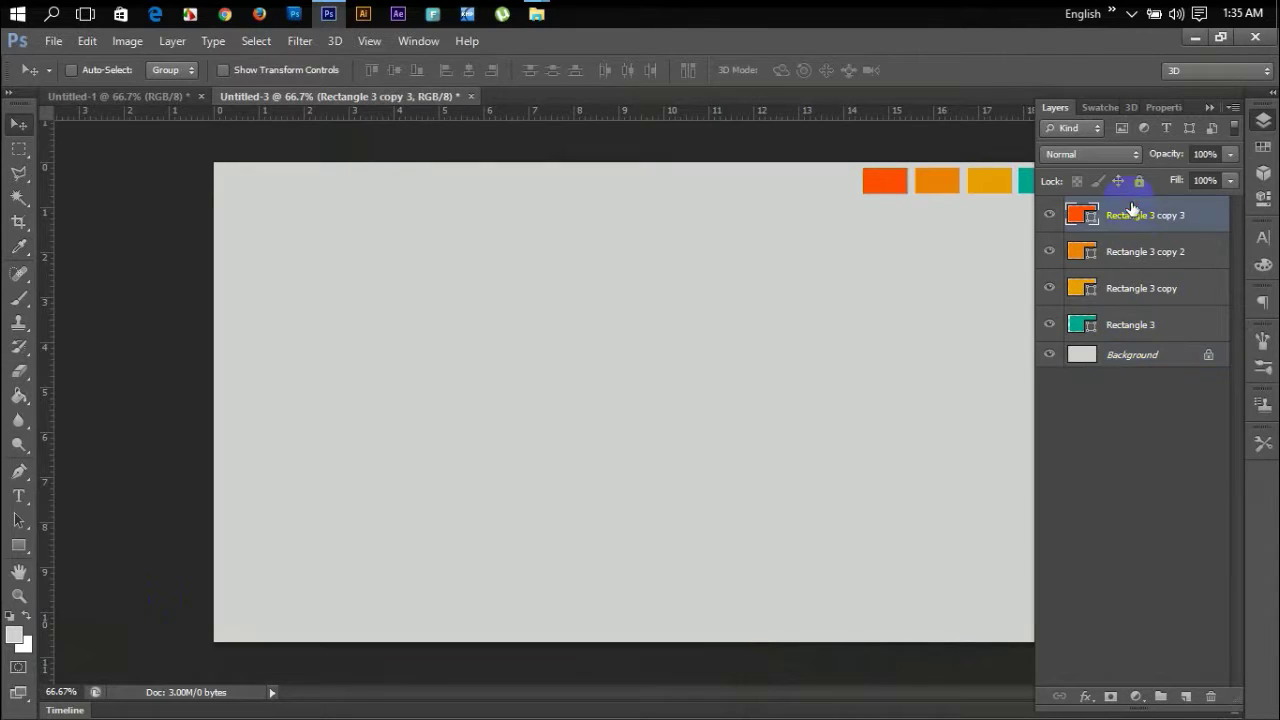
shift+click(1130, 331)
key(ctrl+g)
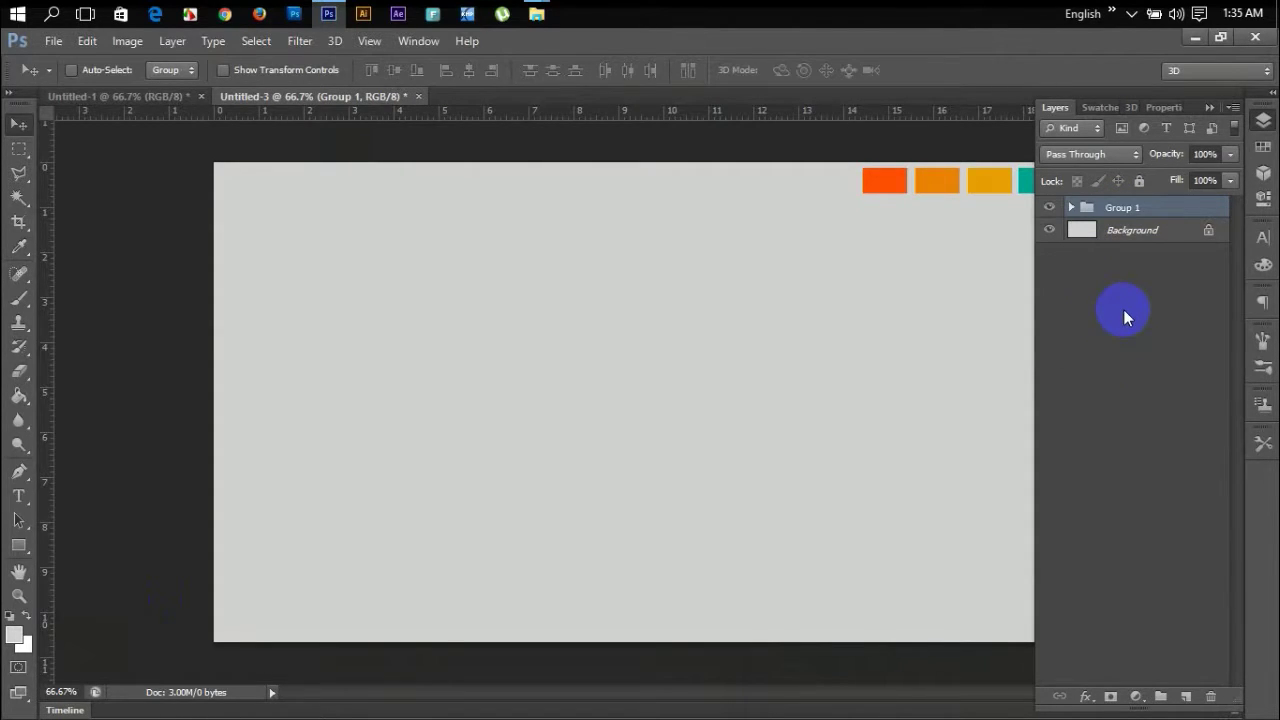
Draw a black 297 px circle left of centre and duplicate it as Ellipse 1 copy.
click(17, 548)
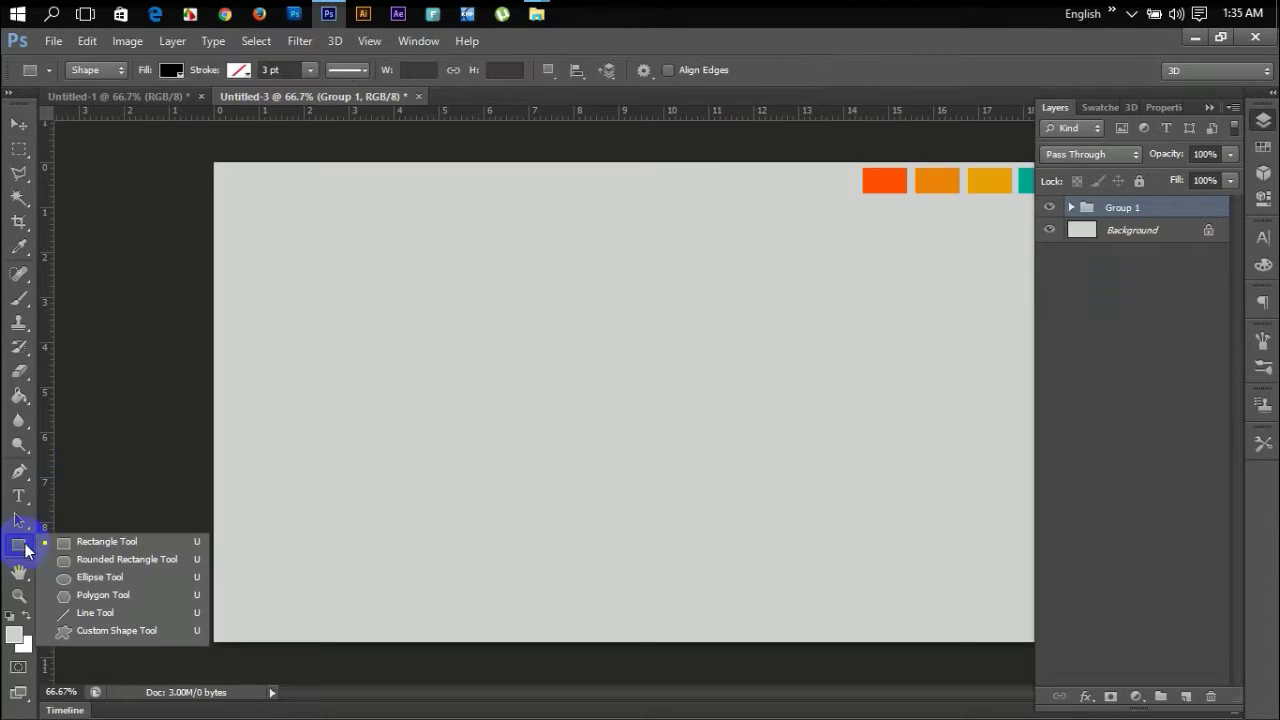
click(90, 578)
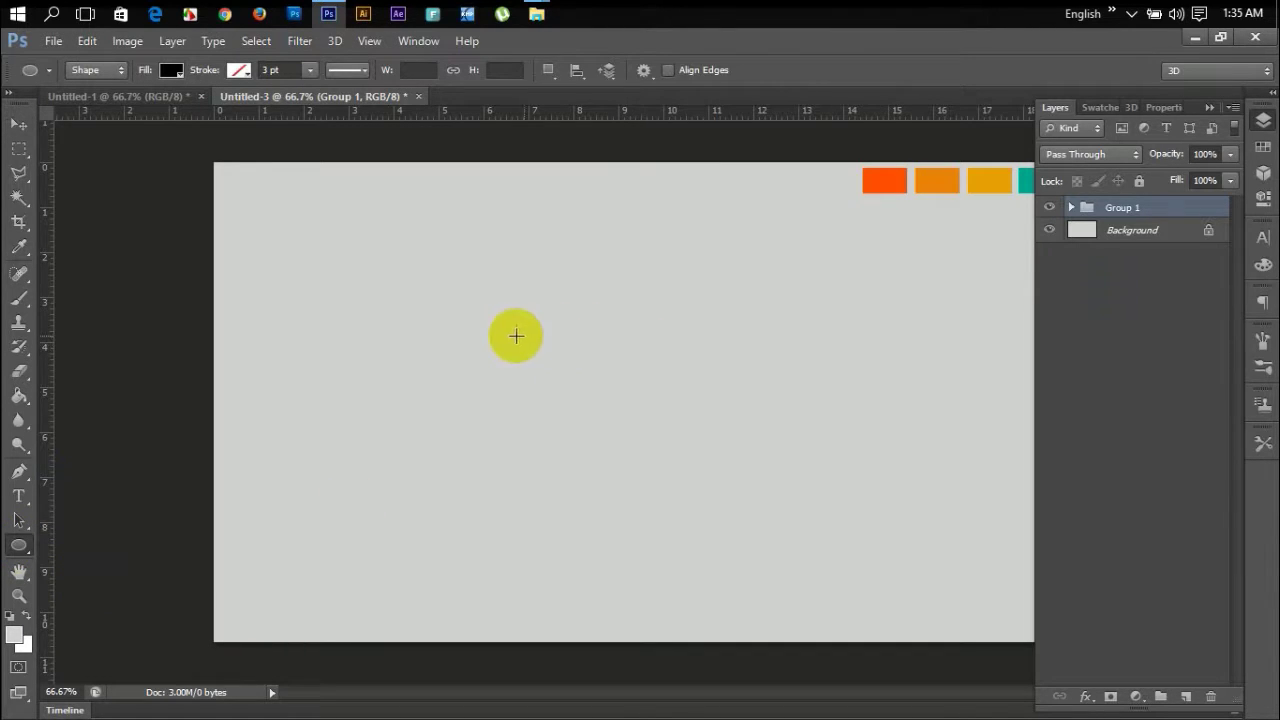
drag(409, 269, 592, 478)
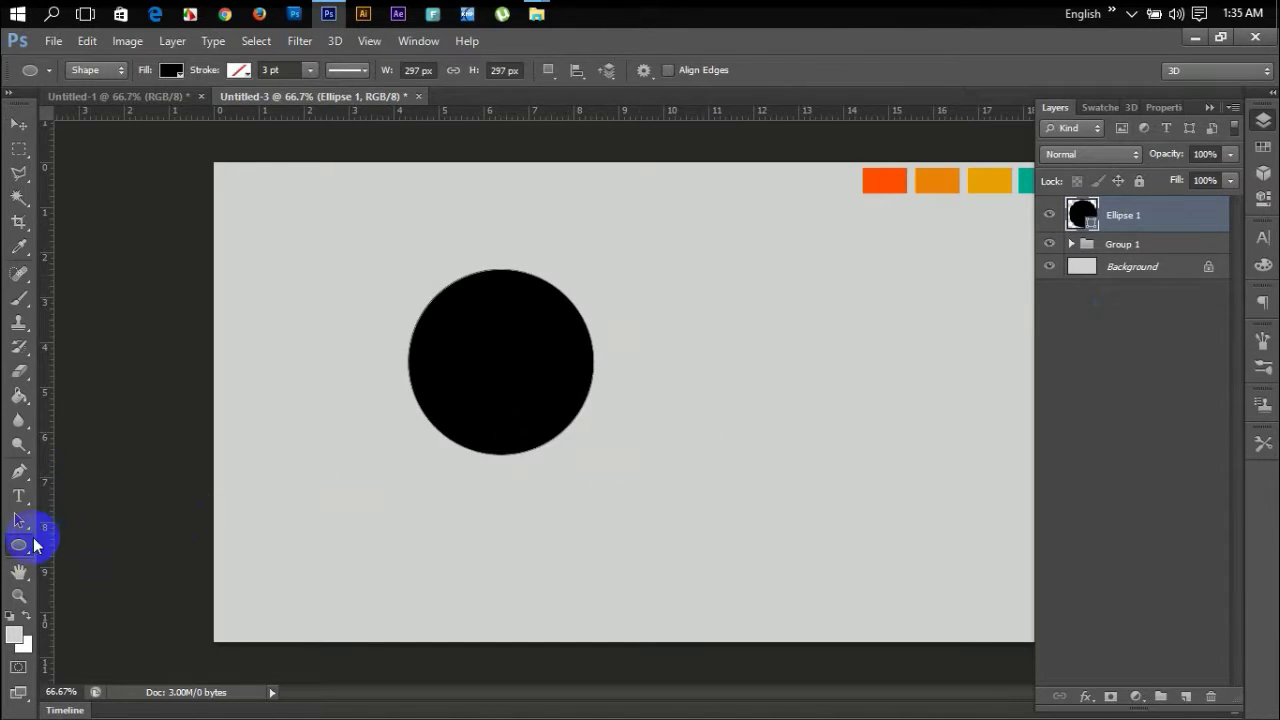
click(20, 545)
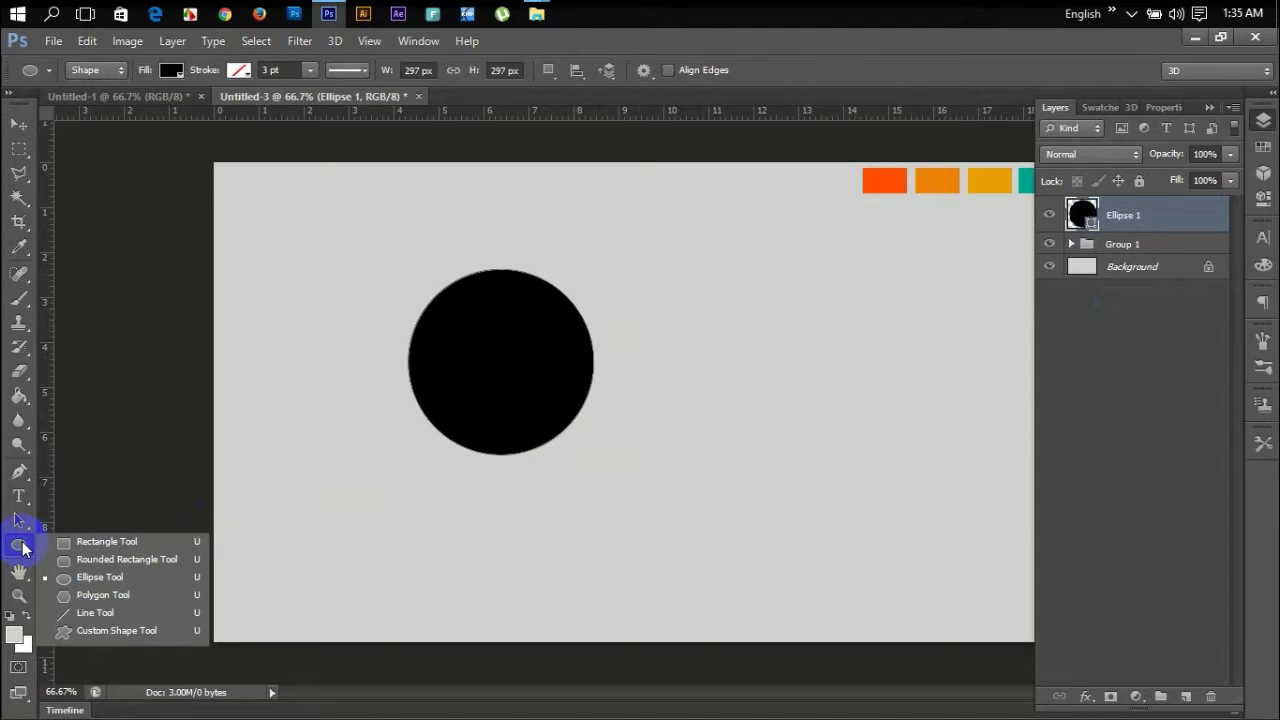
click(1207, 430)
click(1140, 216)
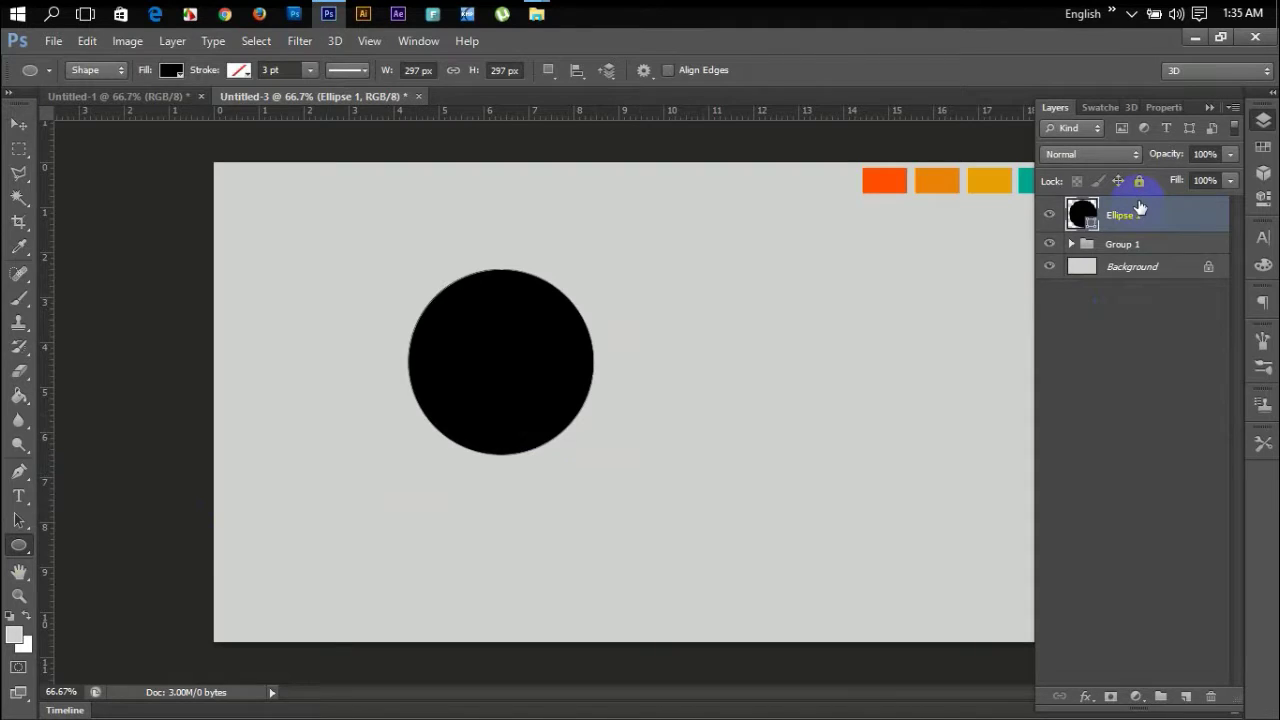
key(ctrl+j)
Shrink the Ellipse 1 copy to 248 px and move it right of the original circle.
key(ctrl+t)
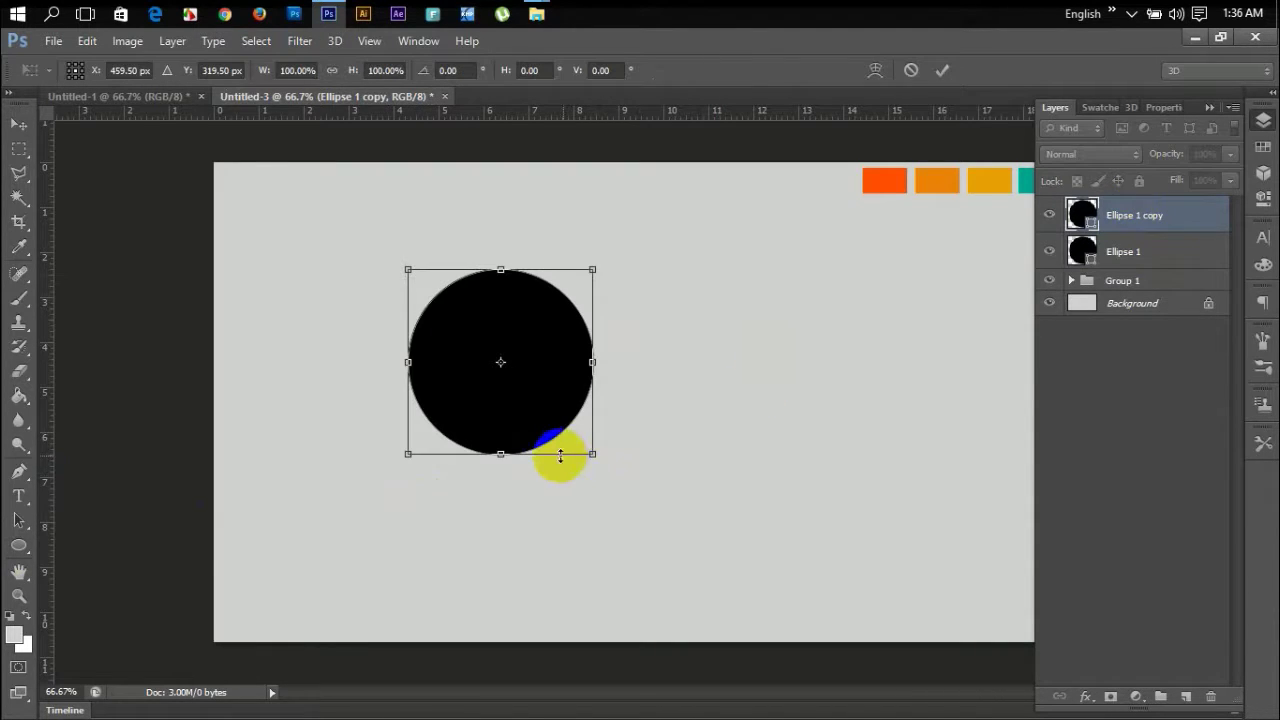
drag(590, 451, 576, 435)
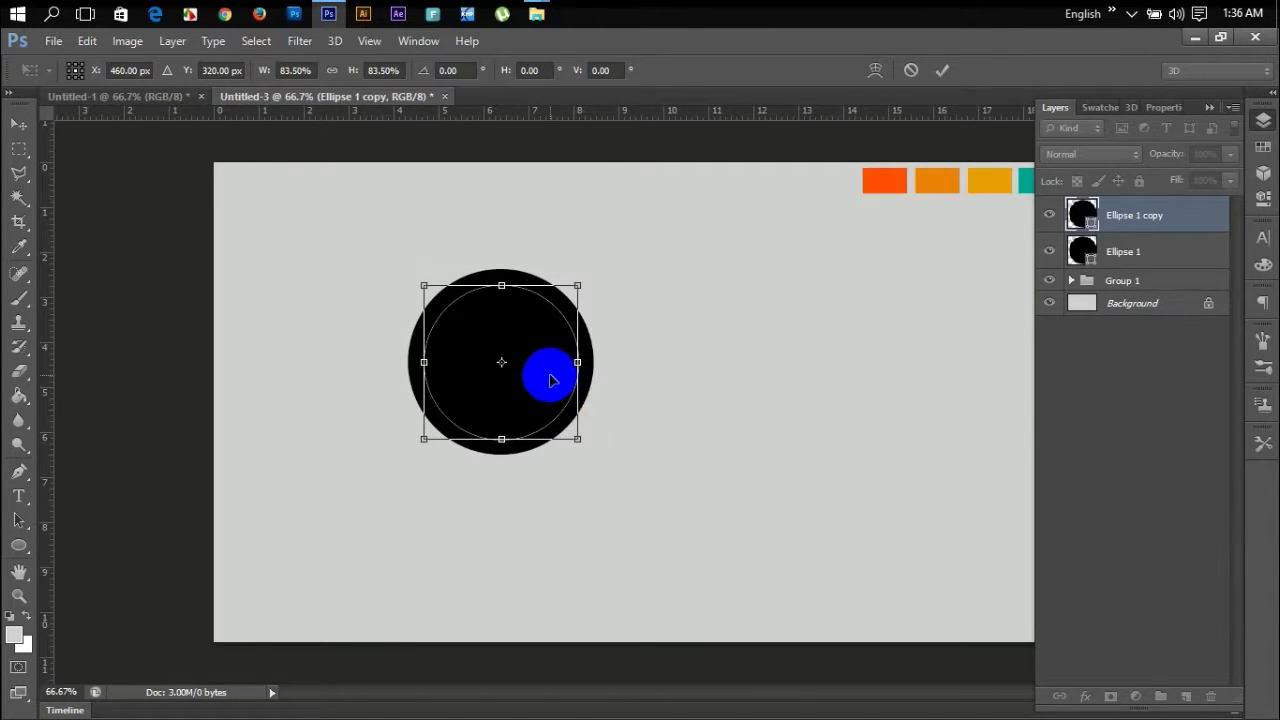
double_click(550, 378)
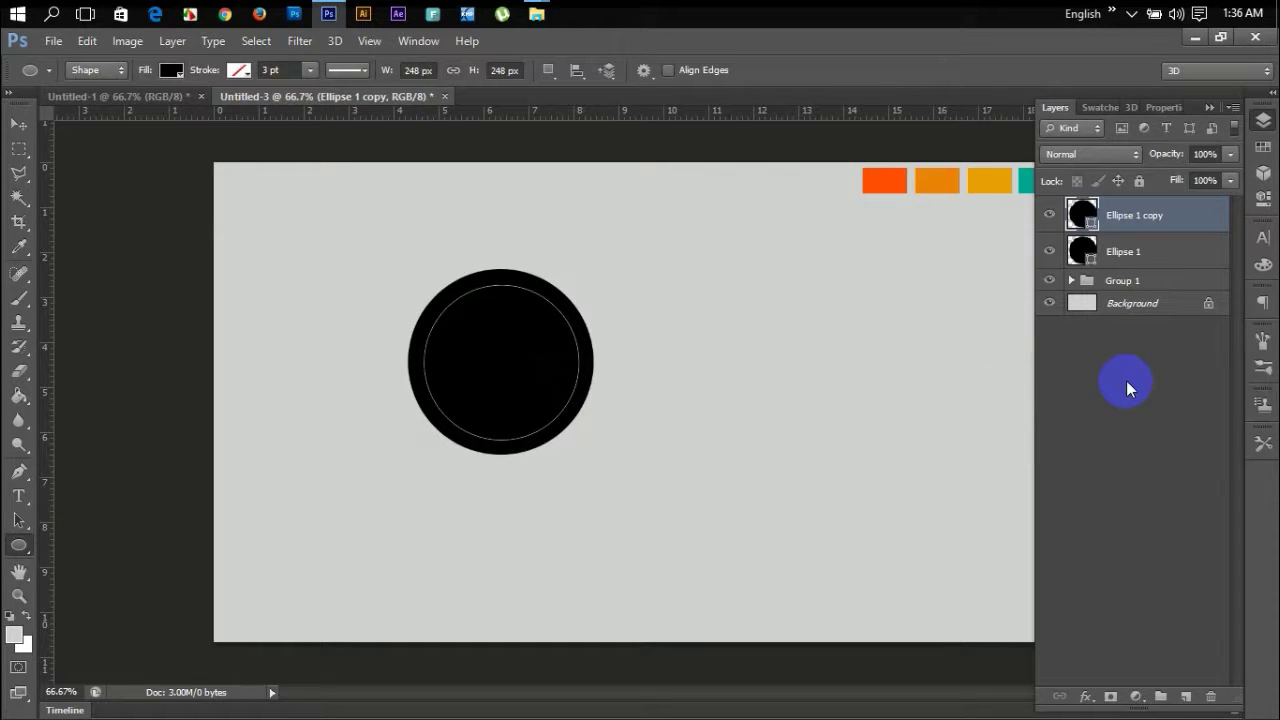
click(19, 123)
drag(461, 390, 700, 390)
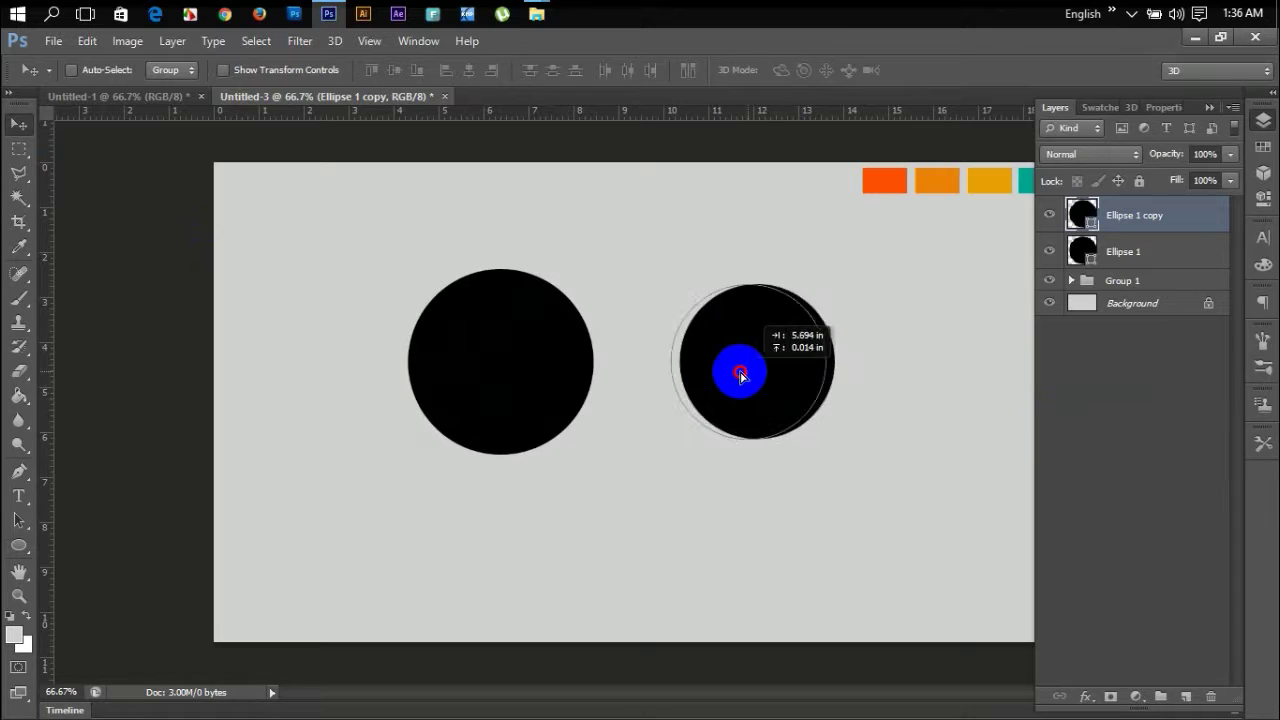
Try a star polygon, undo it, and add an empty Layer 1 on top.
click(19, 545)
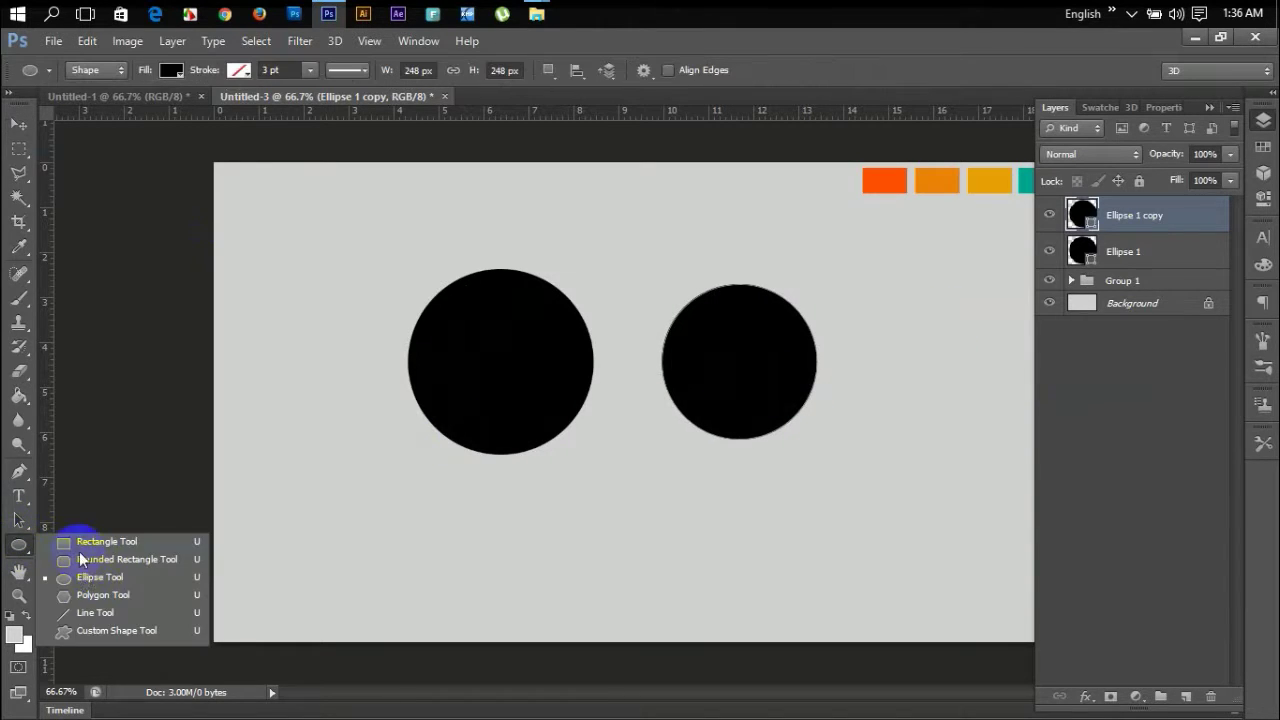
click(99, 600)
mouse_move(585, 216)
mouse_down()
mouse_move(620, 229)
mouse_move(648, 271)
mouse_up()
key(ctrl+z)
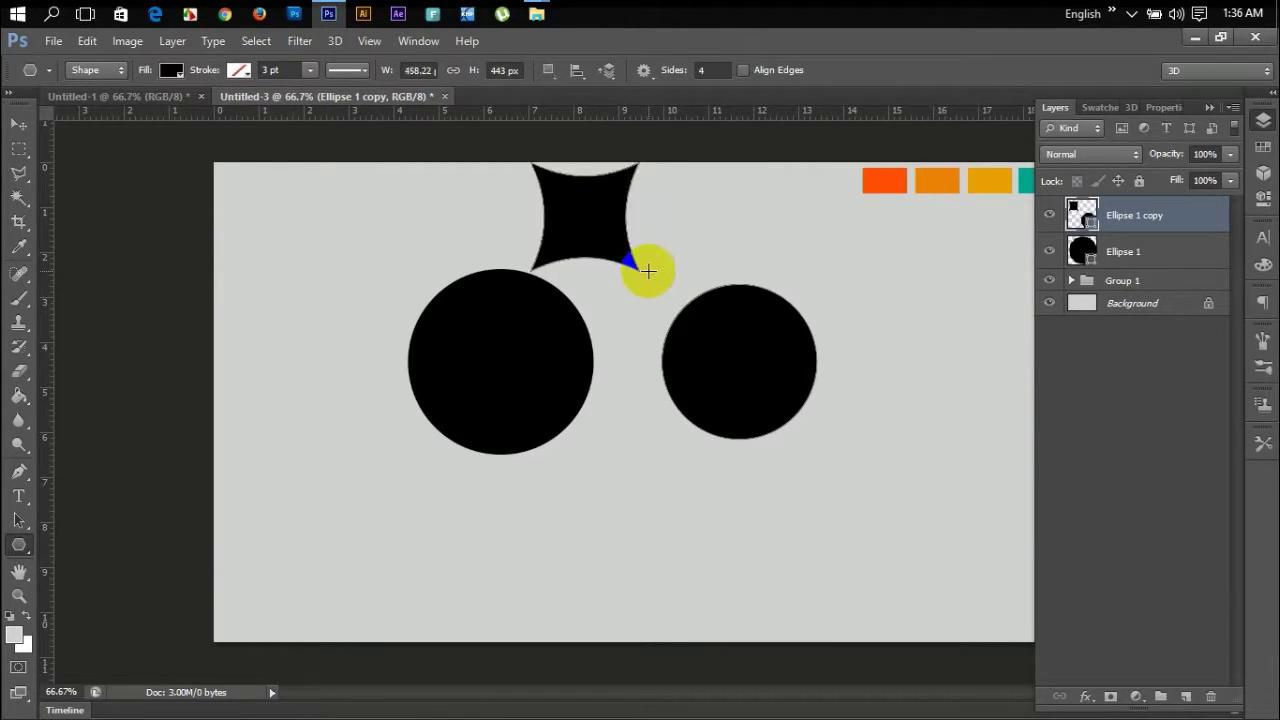
click(19, 123)
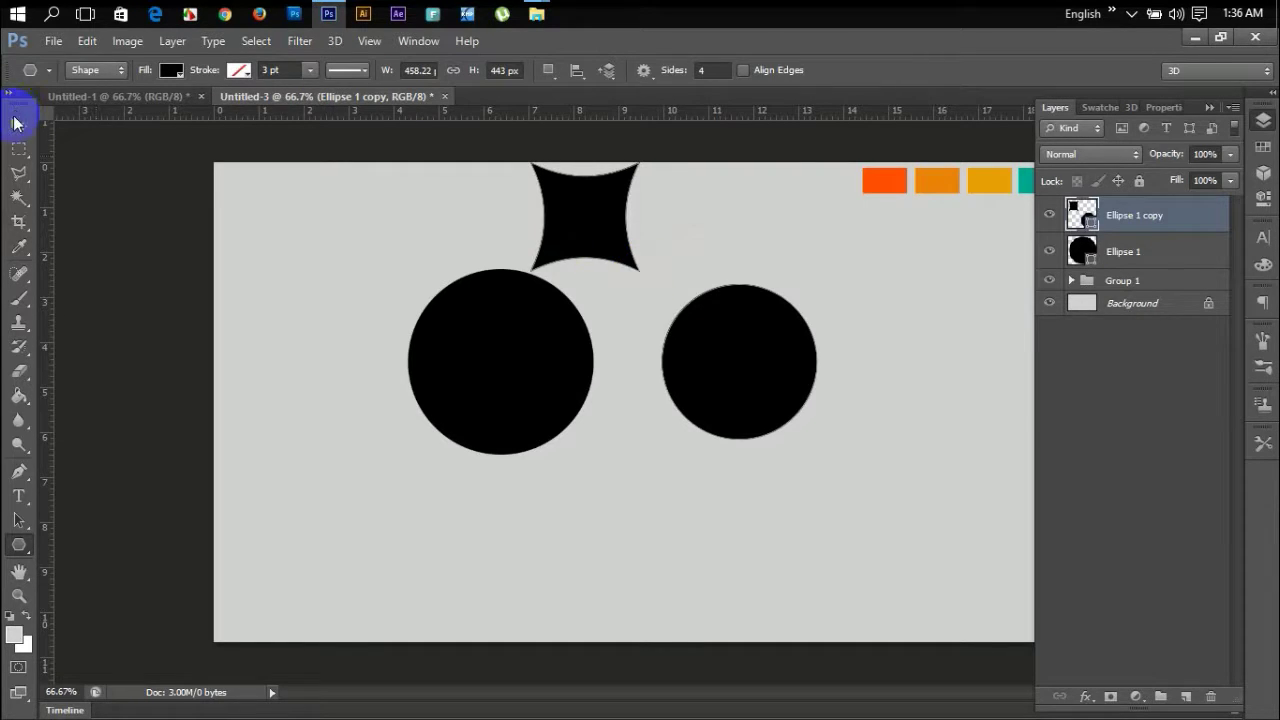
mouse_move(643, 225)
mouse_down()
mouse_move(894, 343)
mouse_move(632, 250)
mouse_up()
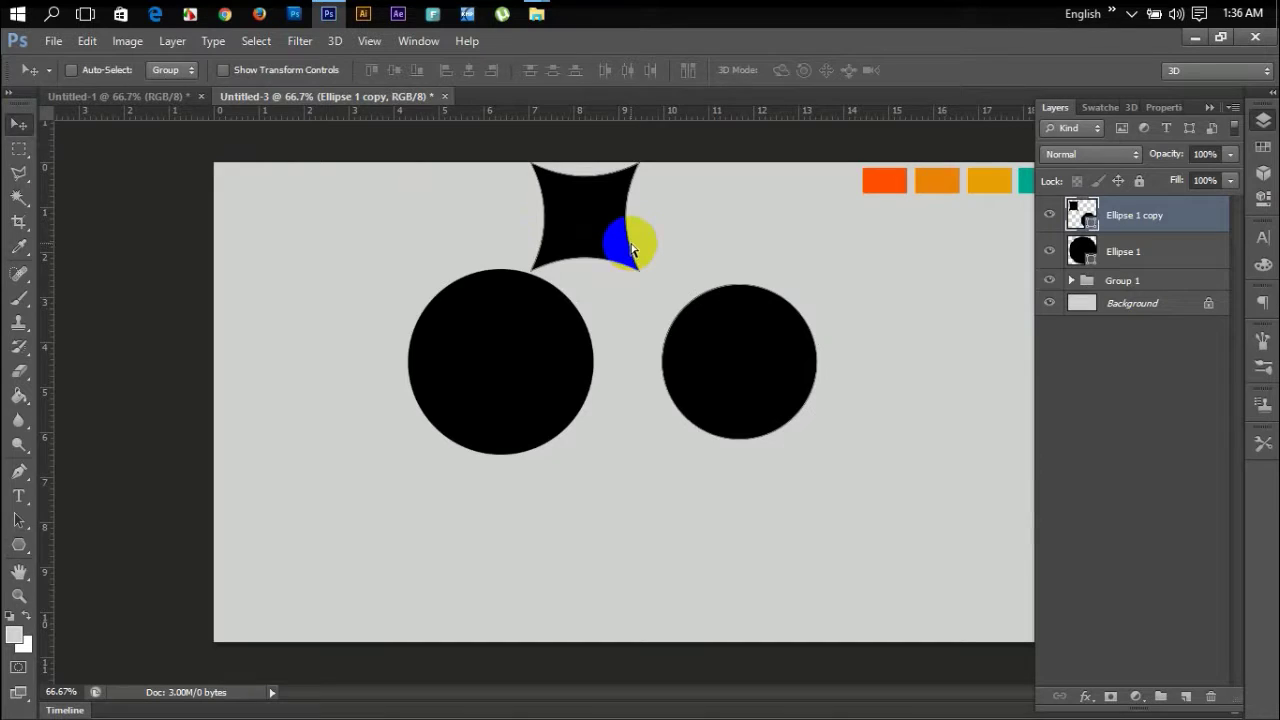
key(ctrl+z)
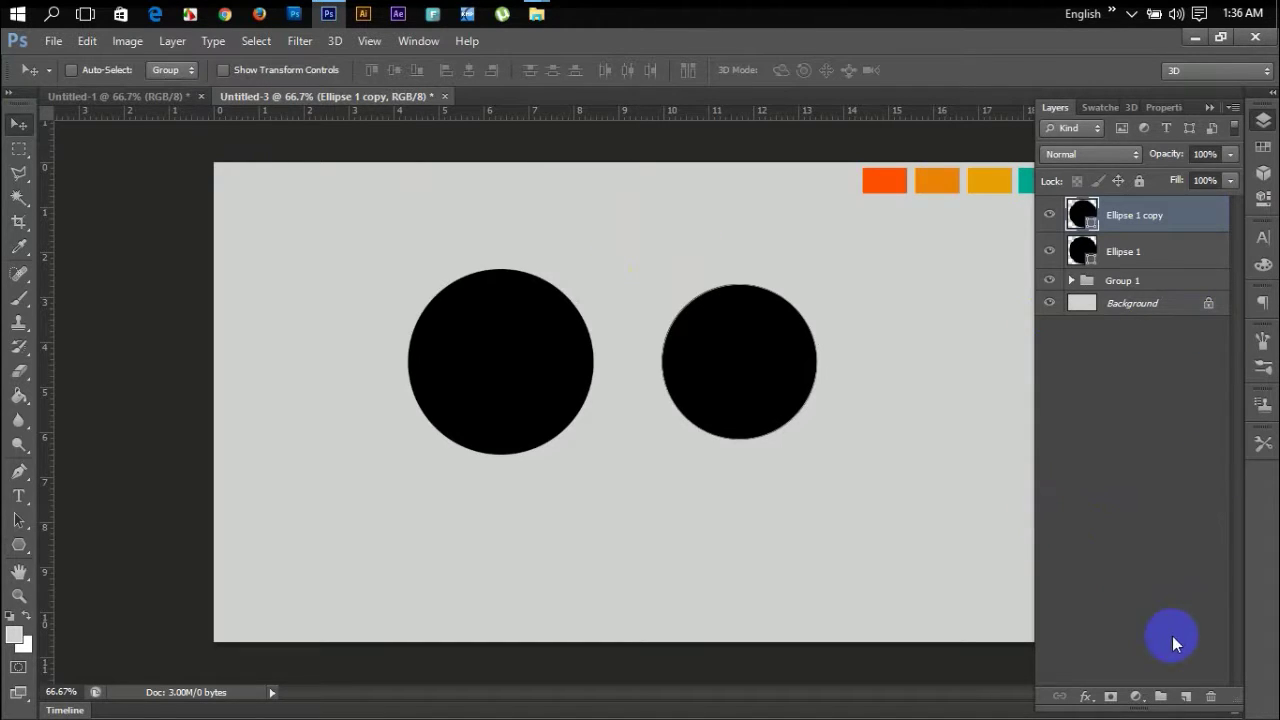
click(1186, 697)
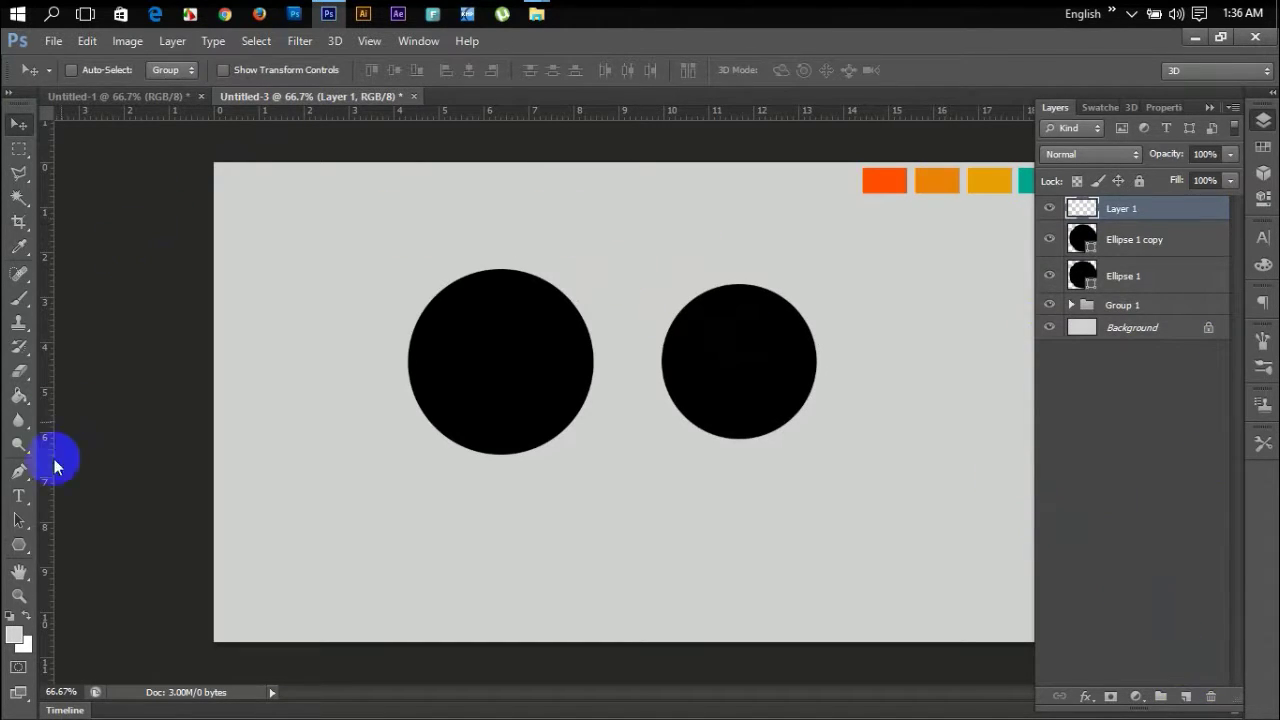
Draw a four-pointed star against the small circle's right side and merge them into Polygon 1.
click(20, 545)
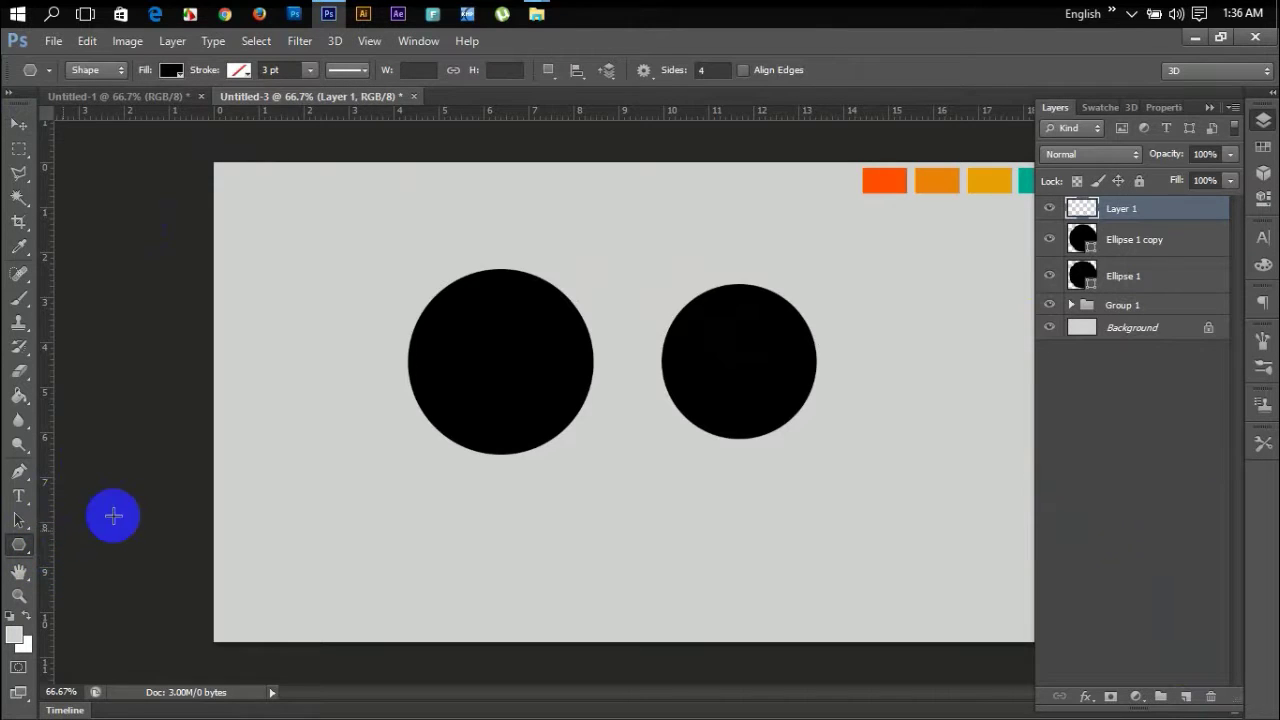
drag(550, 202, 626, 258)
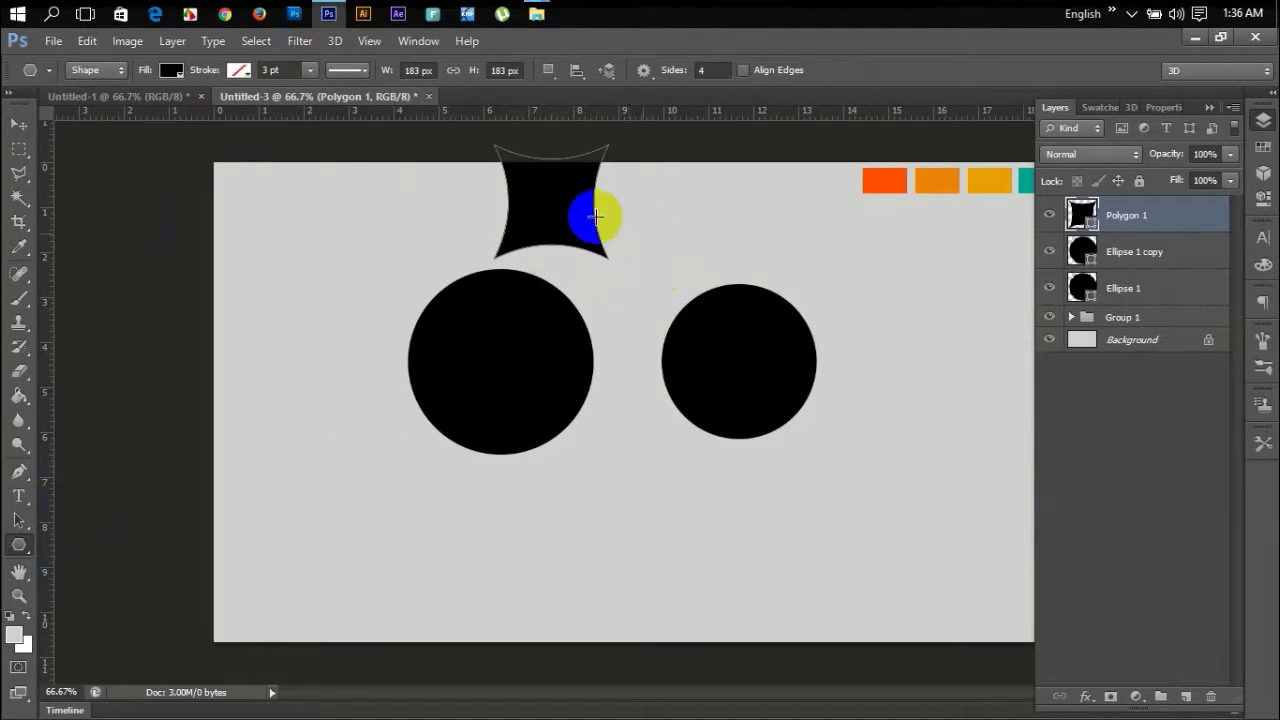
click(19, 123)
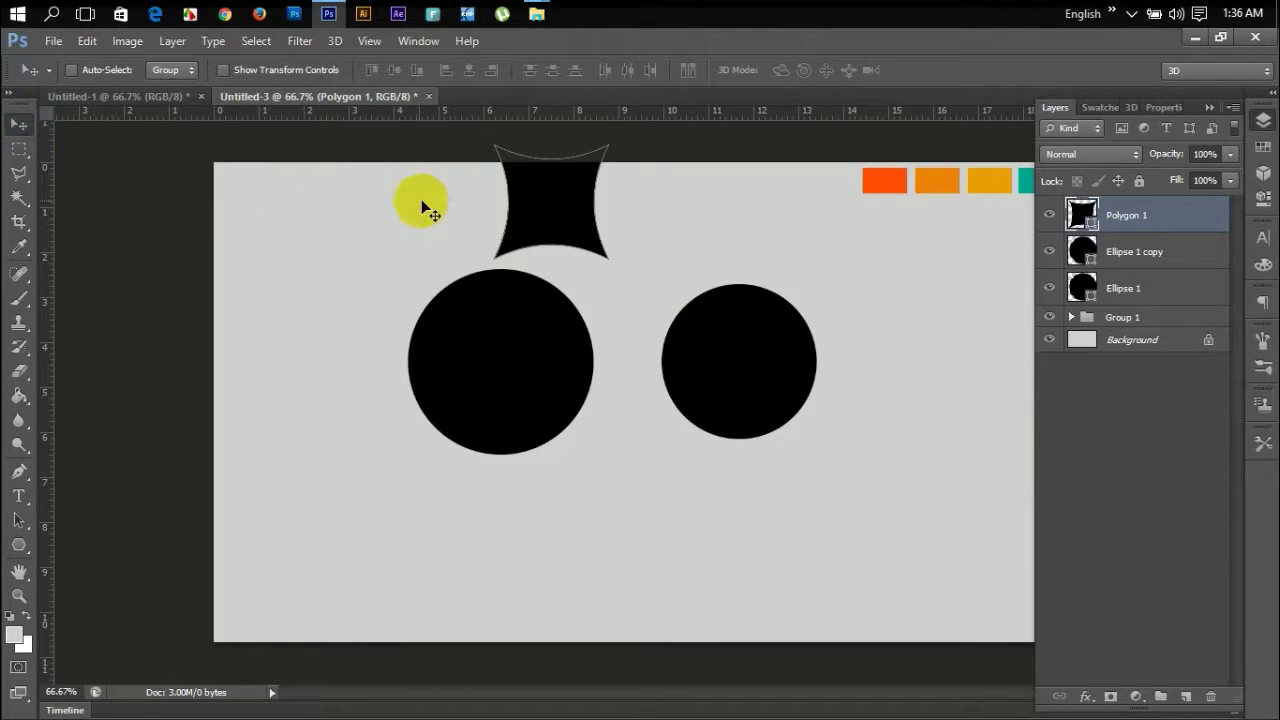
drag(606, 206, 882, 343)
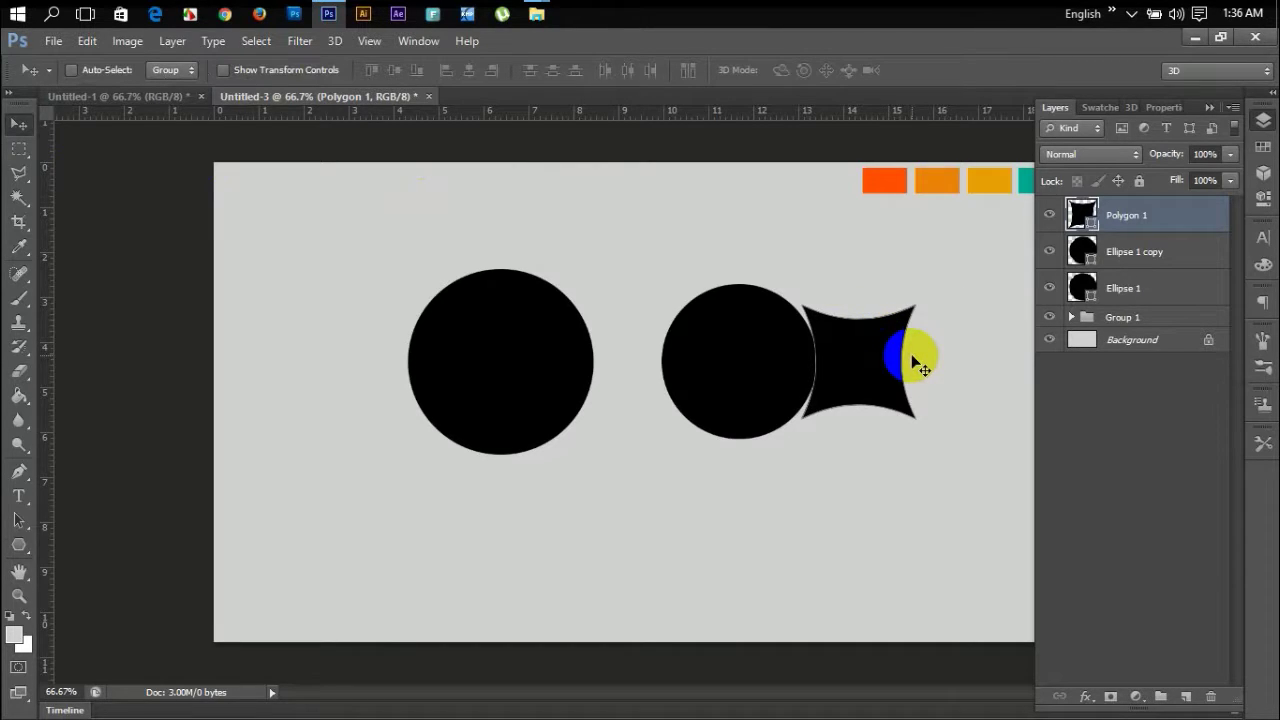
key(Left)
key(Left)
key(Left)
key(Left)
key(Left)
key(Left)
key(Left)
key(Left)
key(Left)
key(Left)
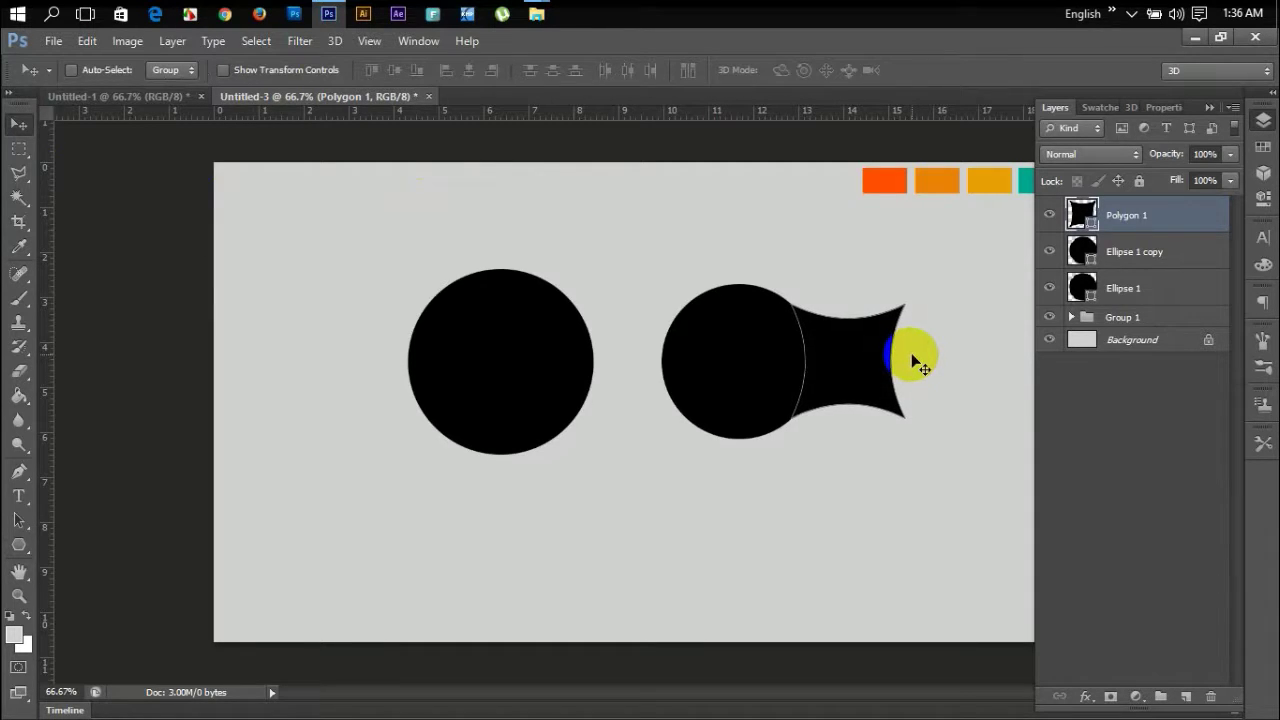
shift+click(1125, 261)
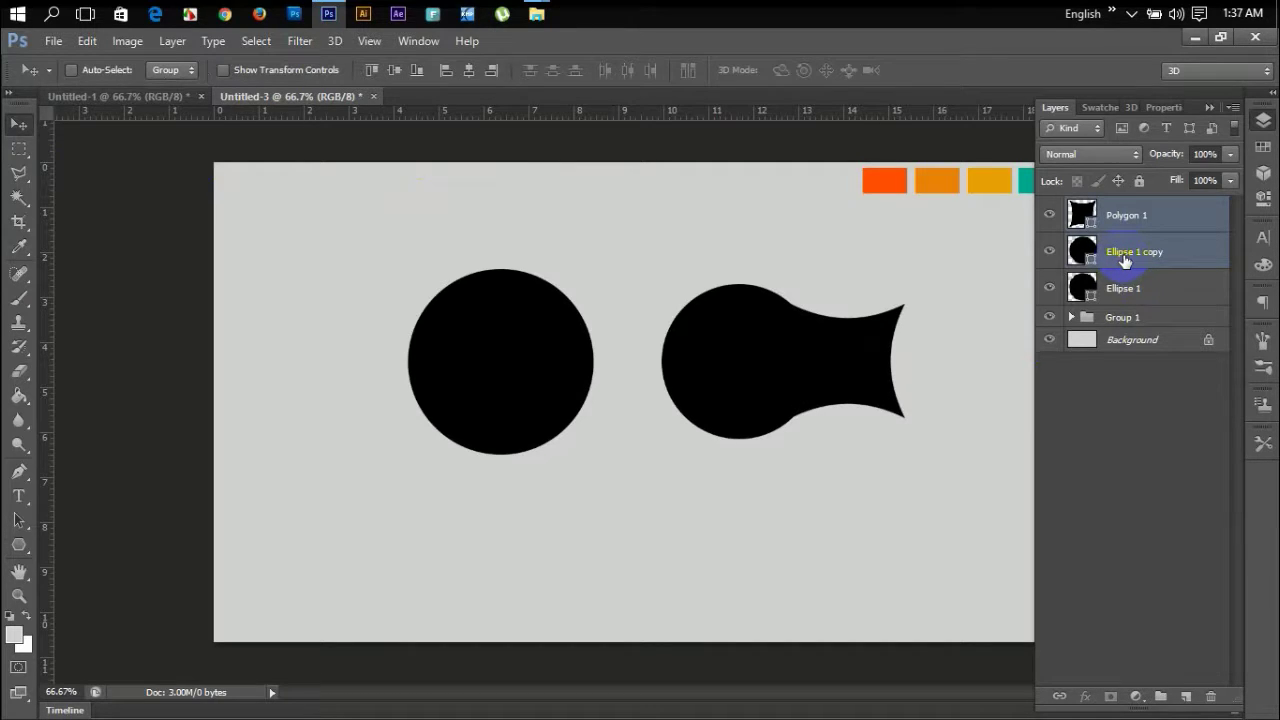
key(ctrl+e)
Rotate Polygon 1 to −135° to bridge the circles, then stack Ellipse 1 above it.
click(852, 322)
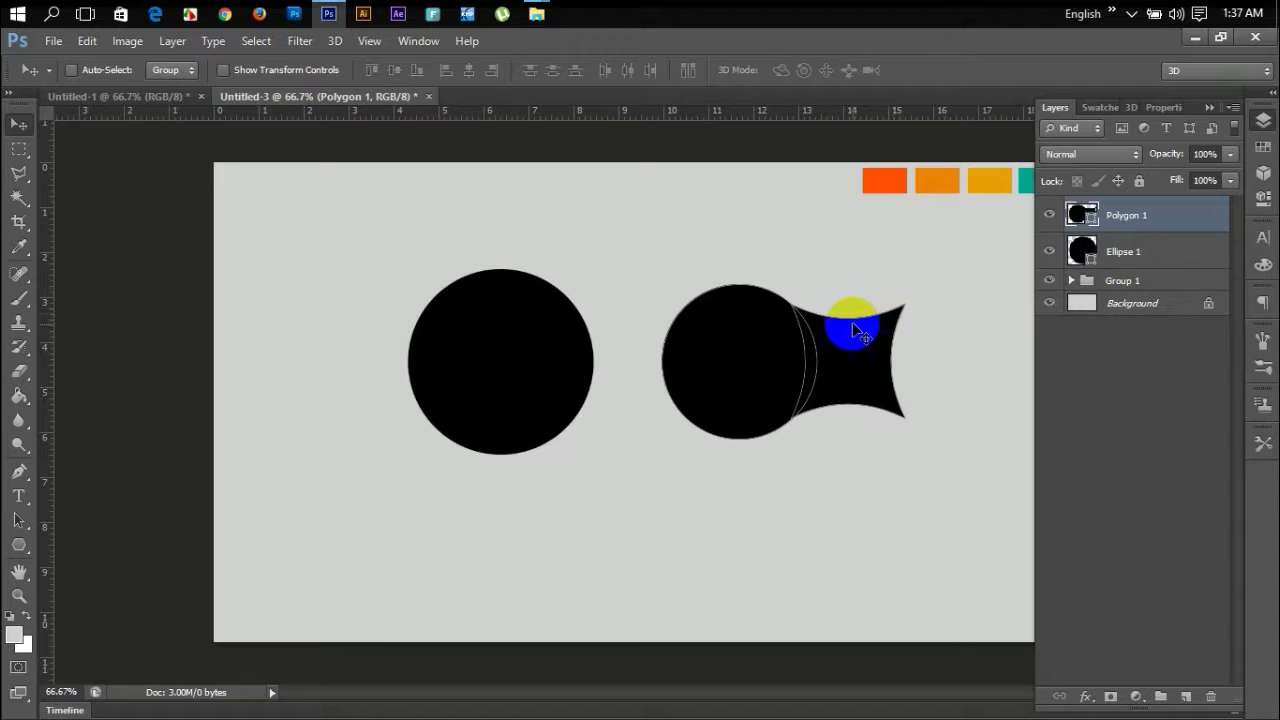
key(ctrl+t)
mouse_move(914, 265)
mouse_down()
mouse_move(497, 292)
mouse_move(771, 343)
mouse_move(763, 403)
mouse_up()
mouse_move(819, 372)
mouse_down()
mouse_move(653, 463)
mouse_move(657, 475)
mouse_up()
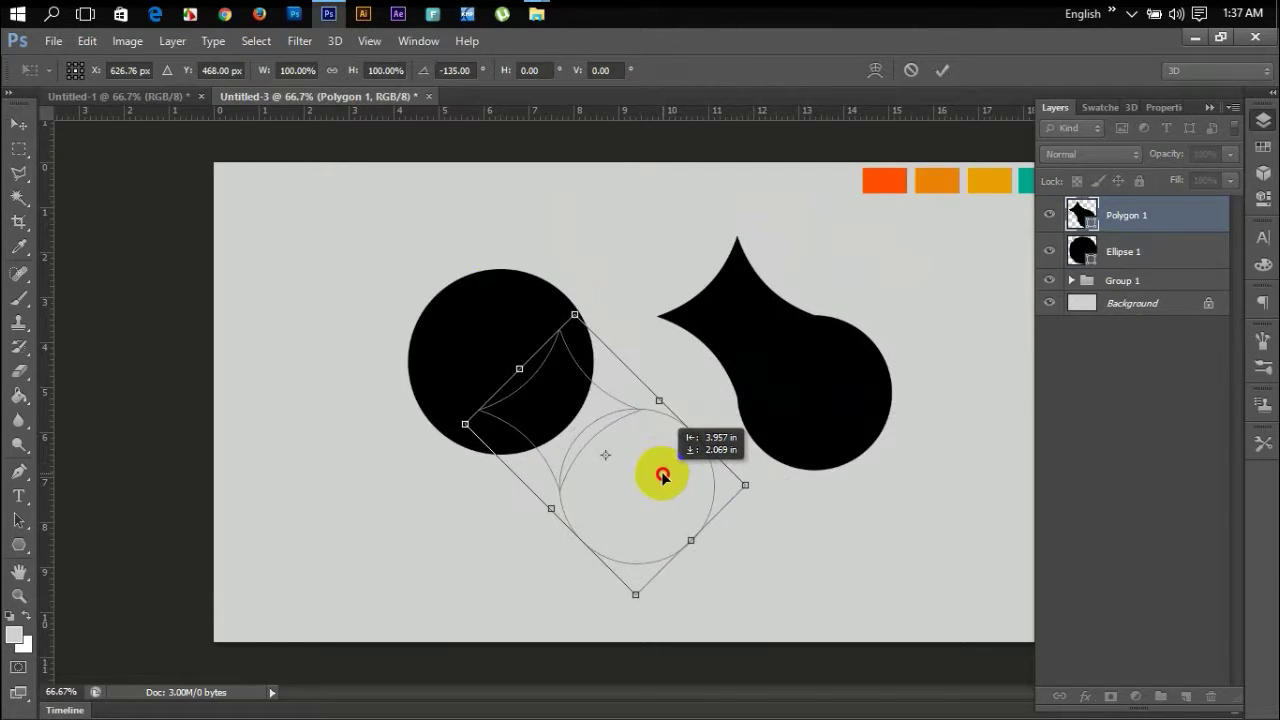
drag(657, 475, 657, 474)
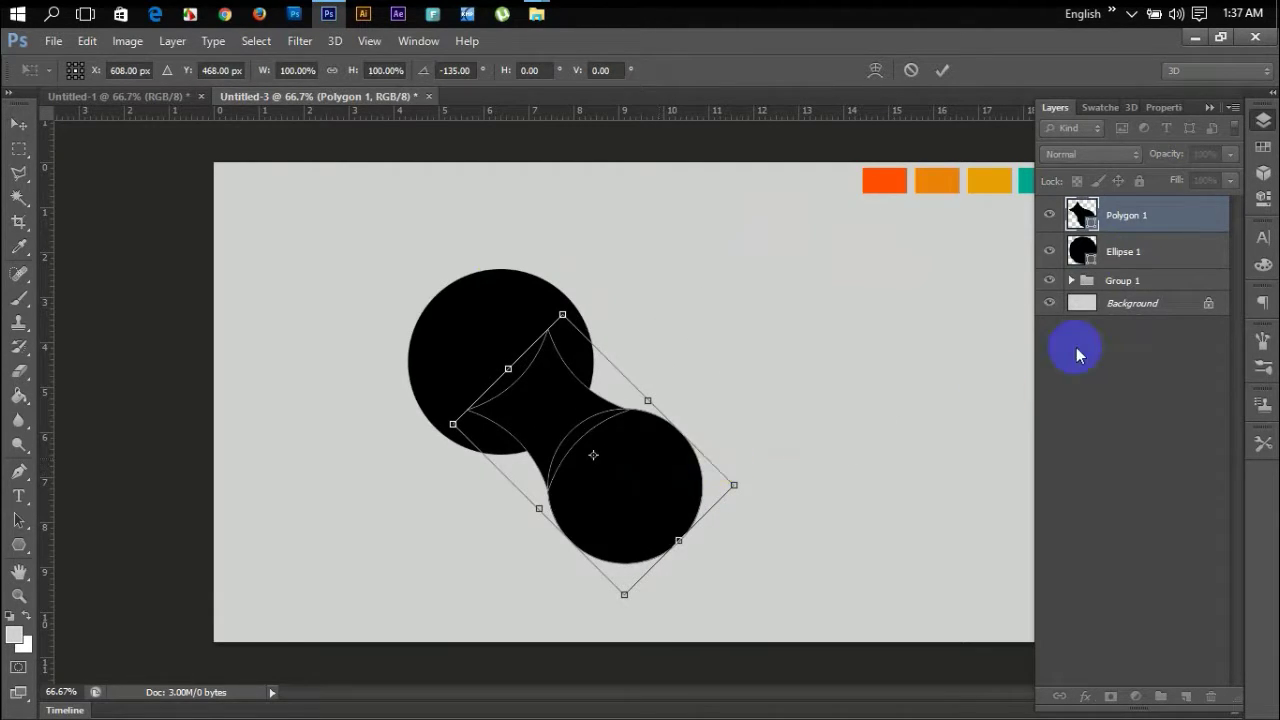
click(1122, 252)
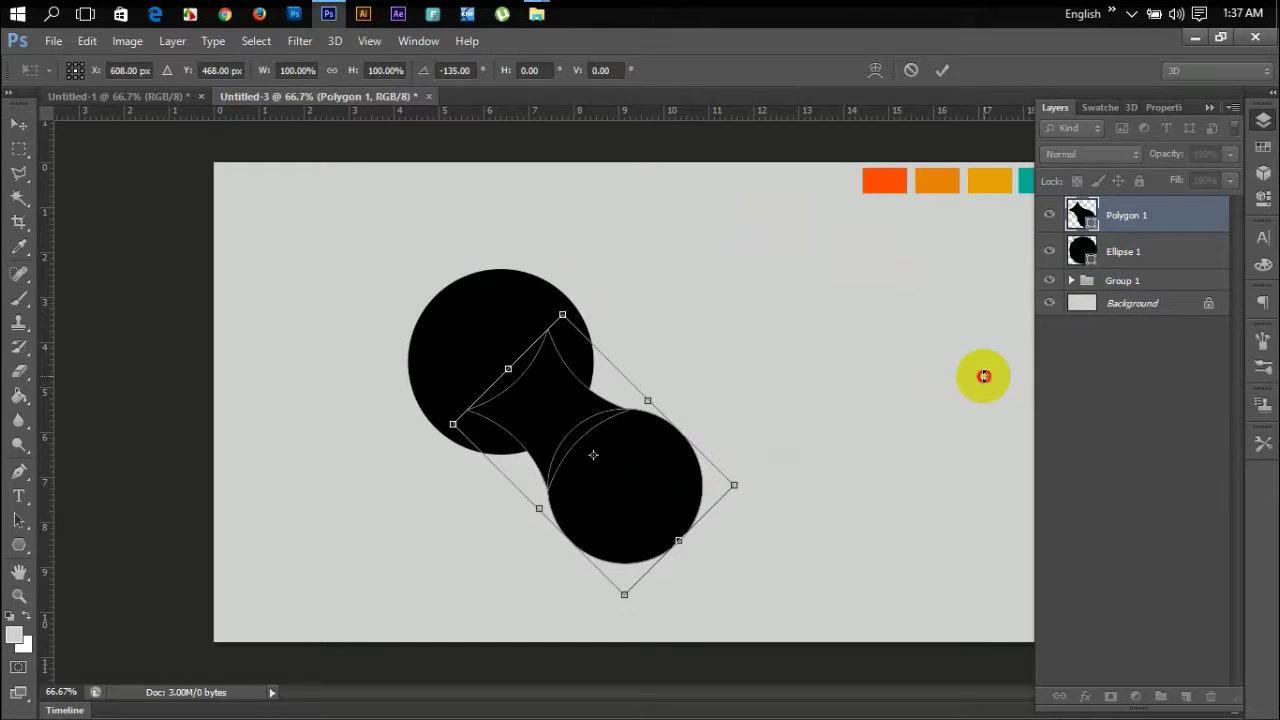
key(Return)
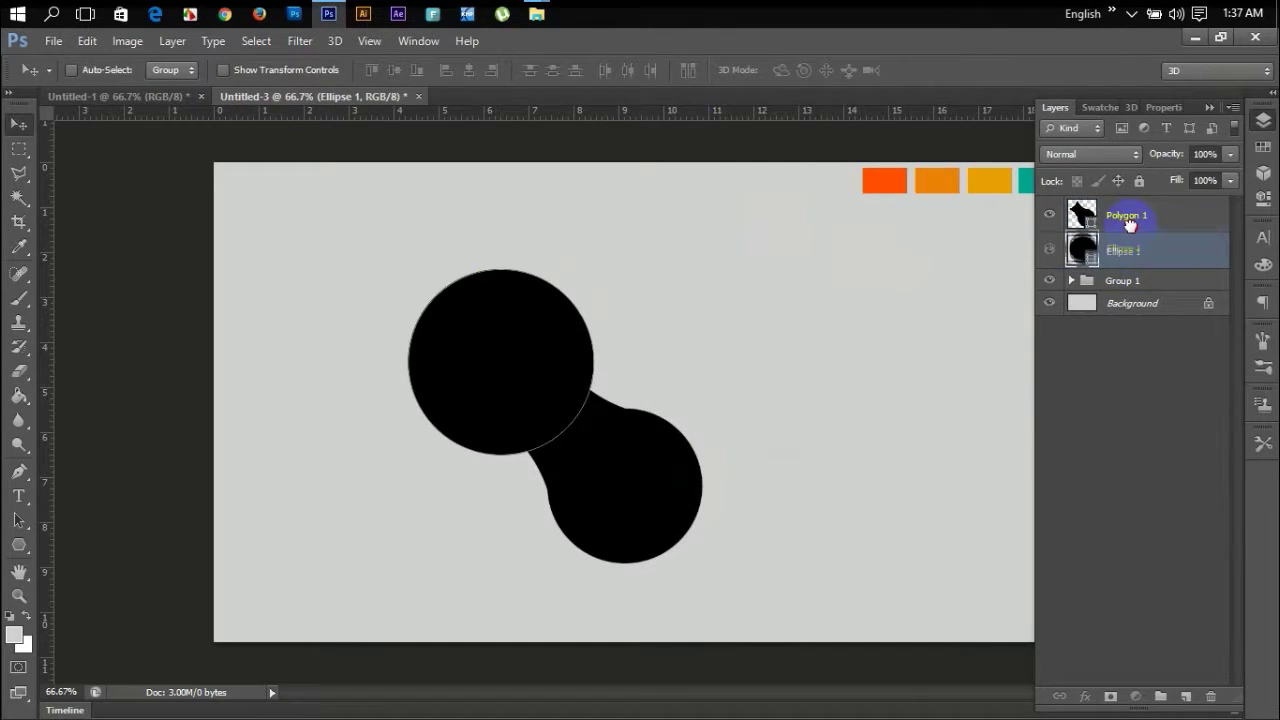
drag(1135, 255, 1128, 205)
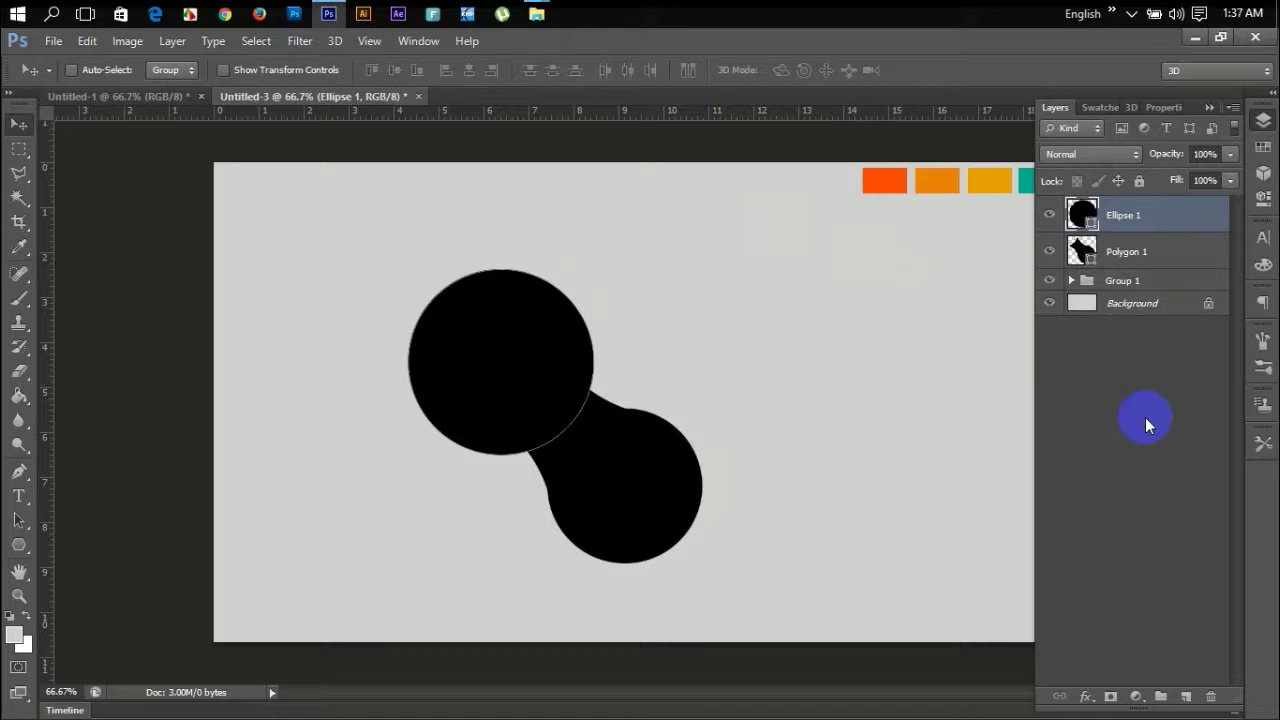
Duplicate Ellipse 1, then delete the unneeded Ellipse 1 copy layer.
key(ctrl+j)
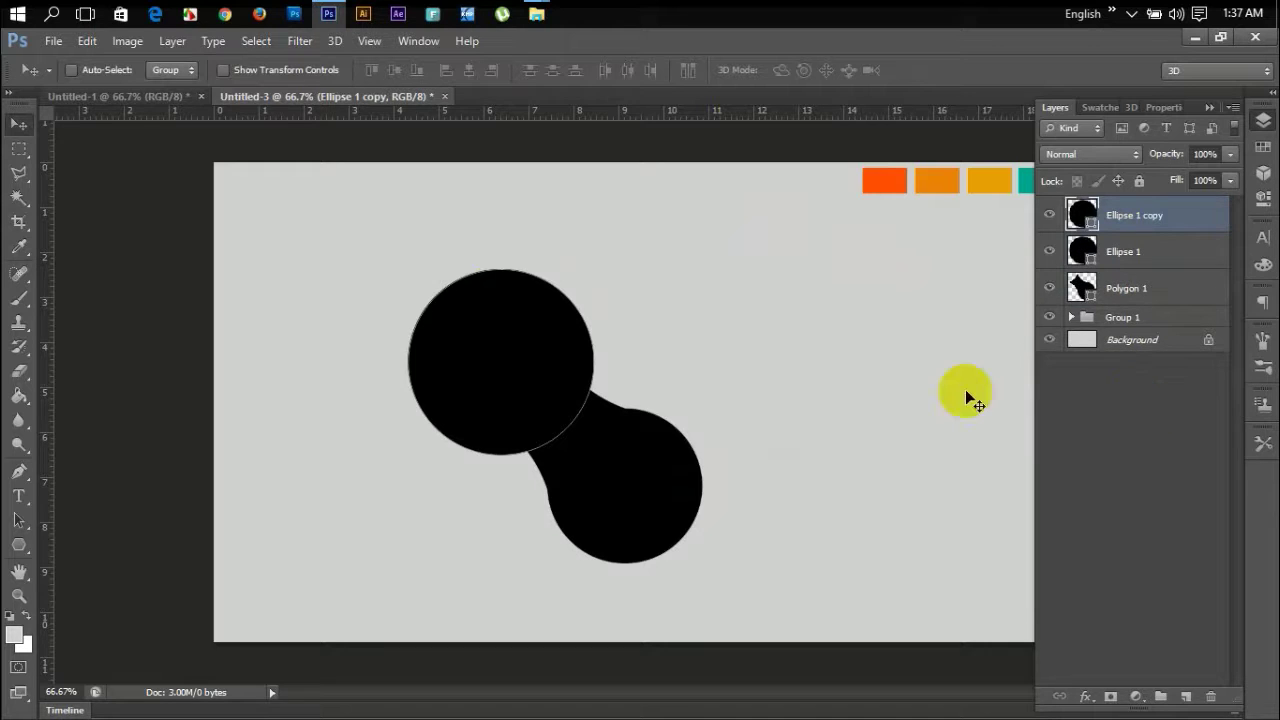
key(ctrl+t)
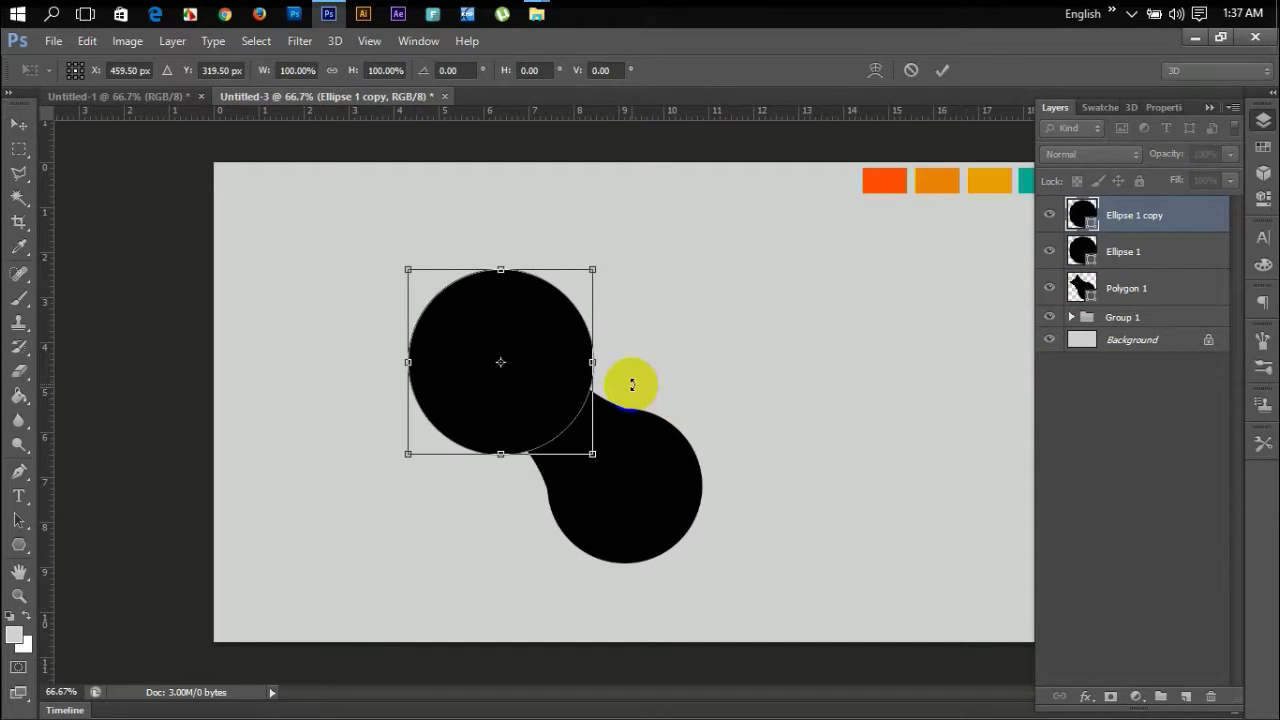
key(Return)
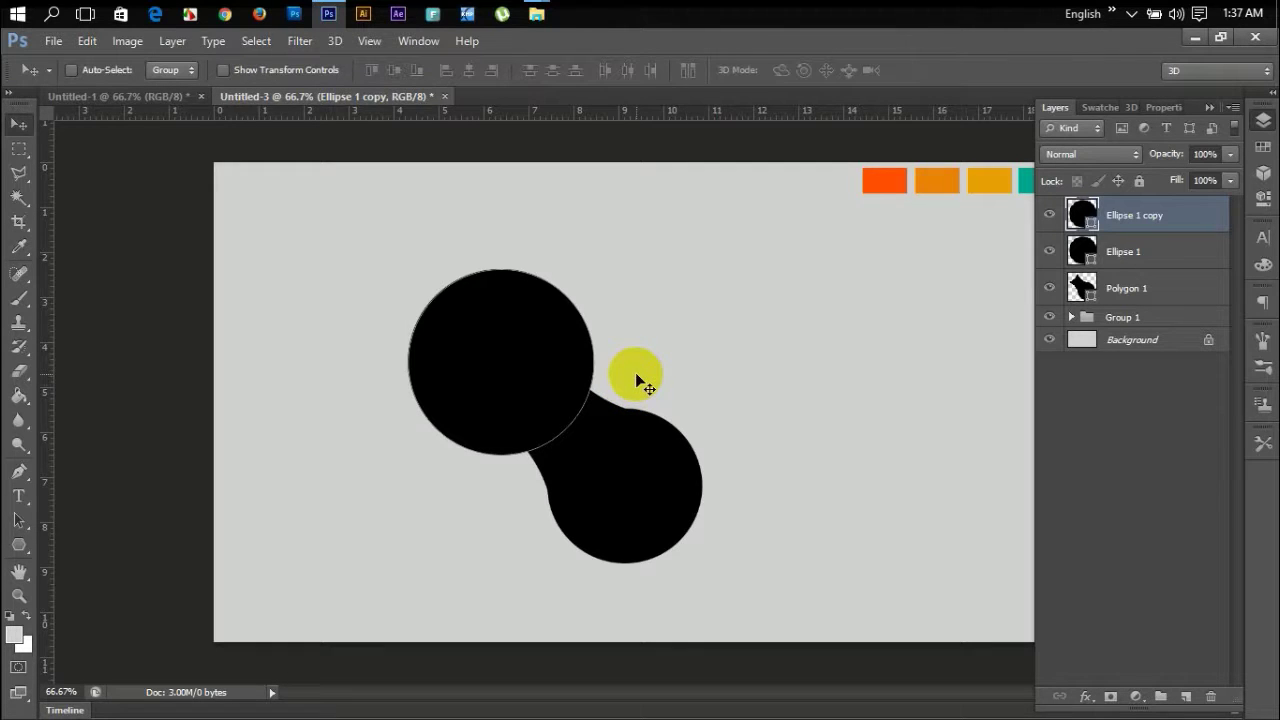
mouse_move(1088, 216)
mouse_down()
mouse_move(1165, 354)
mouse_move(1210, 696)
mouse_up()
Duplicate Polygon 1 and scale the copy to about 90%.
click(1124, 253)
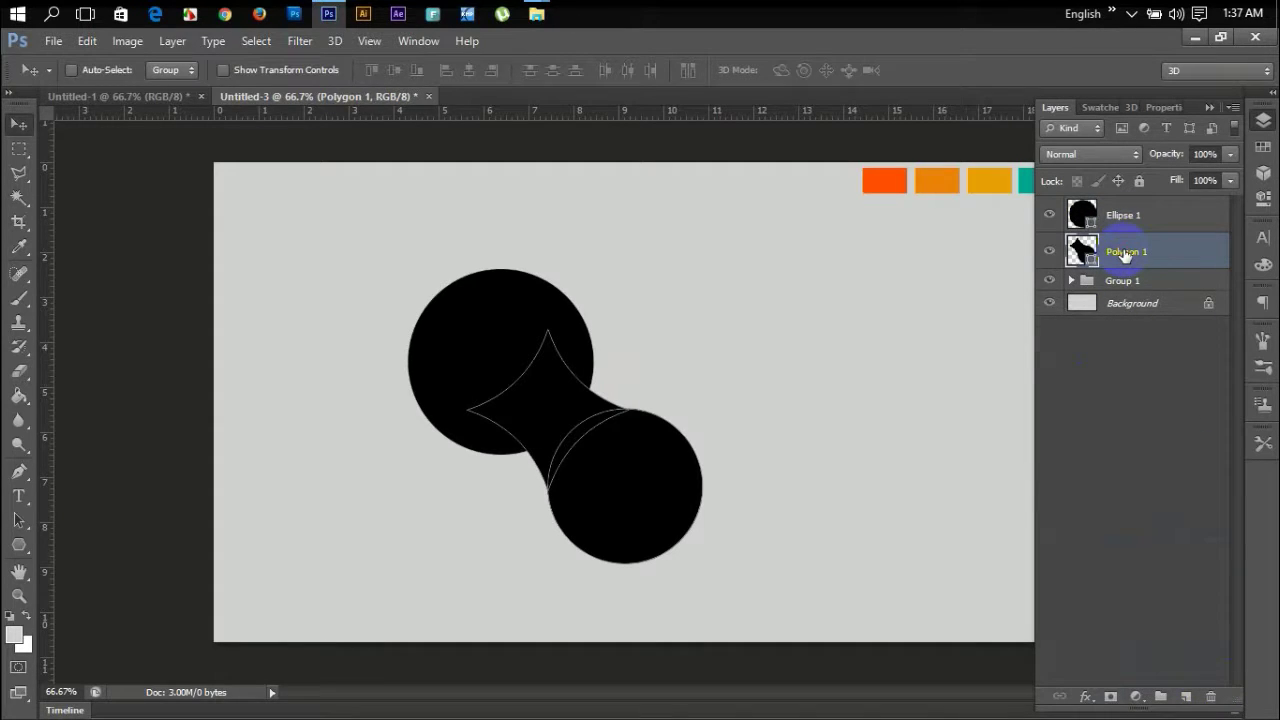
key(ctrl+j)
key(ctrl+t)
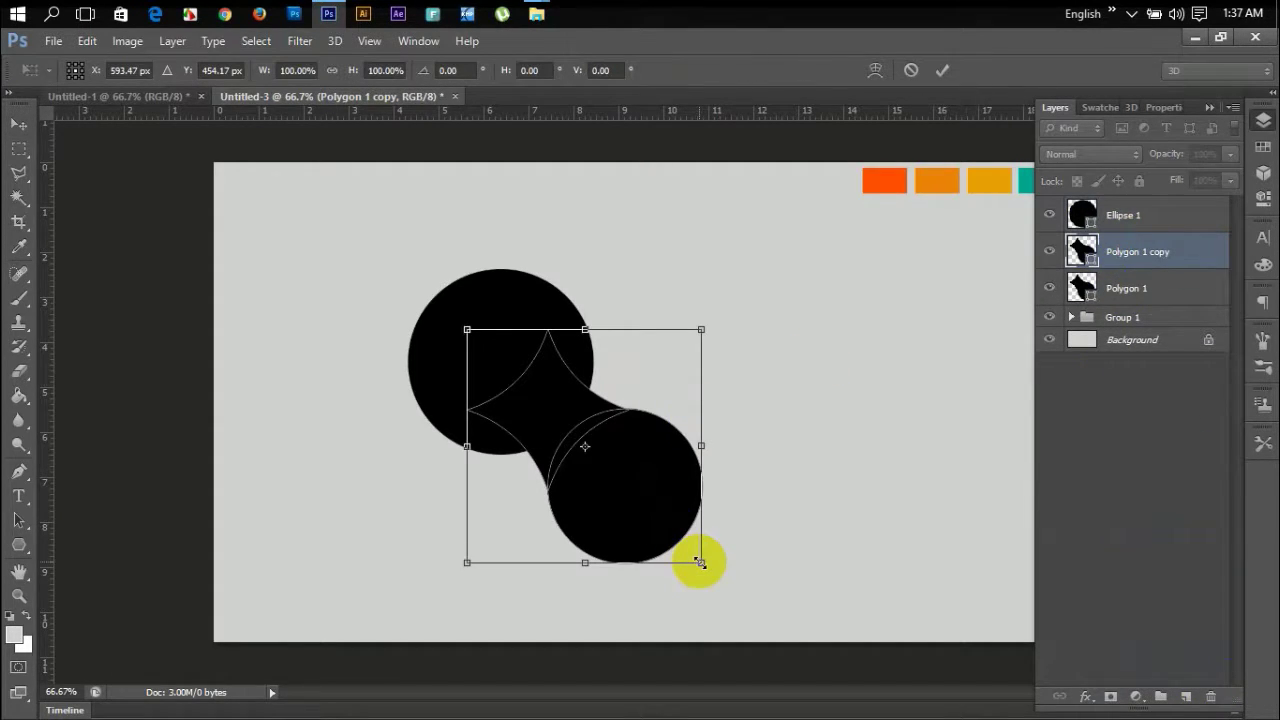
drag(698, 559, 688, 548)
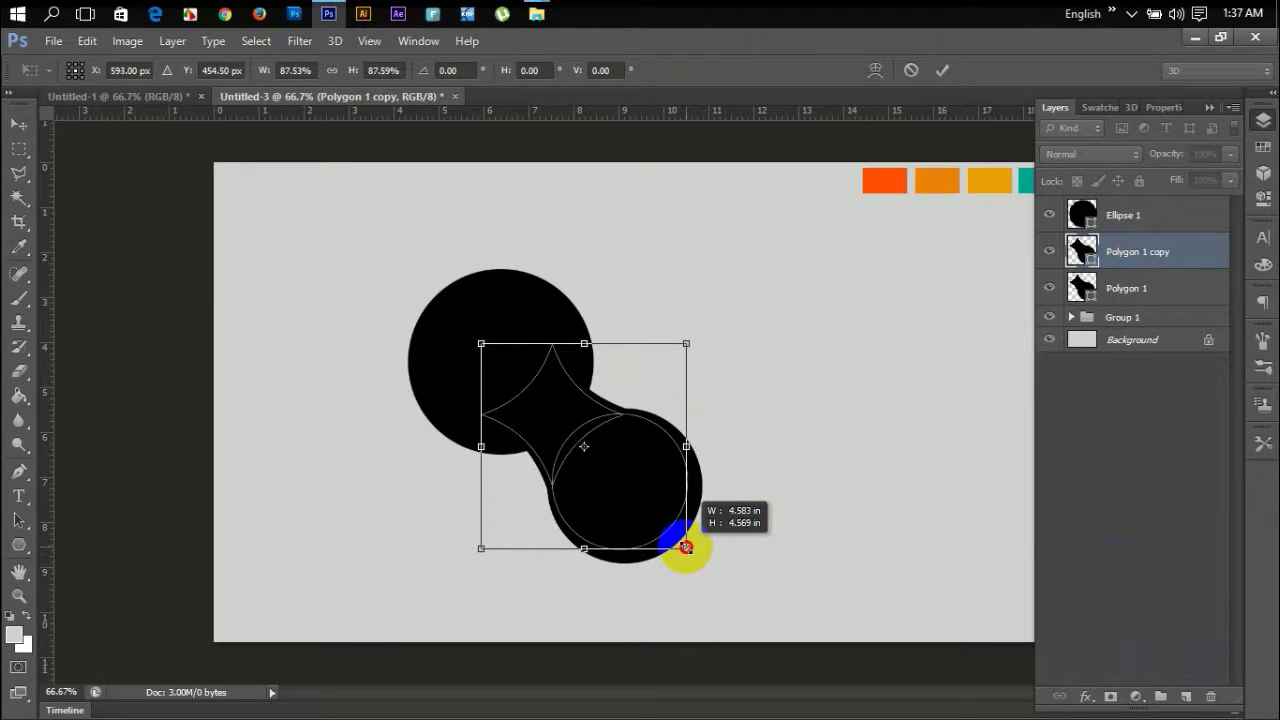
drag(688, 548, 687, 551)
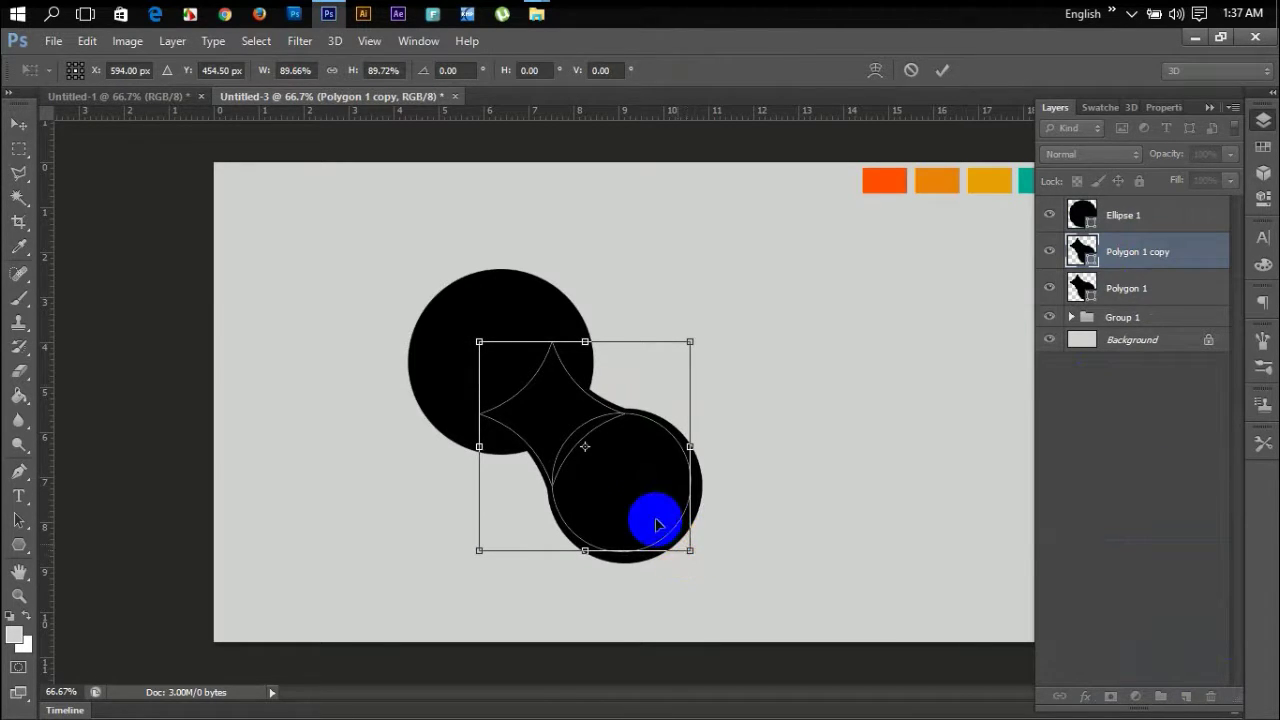
key(Return)
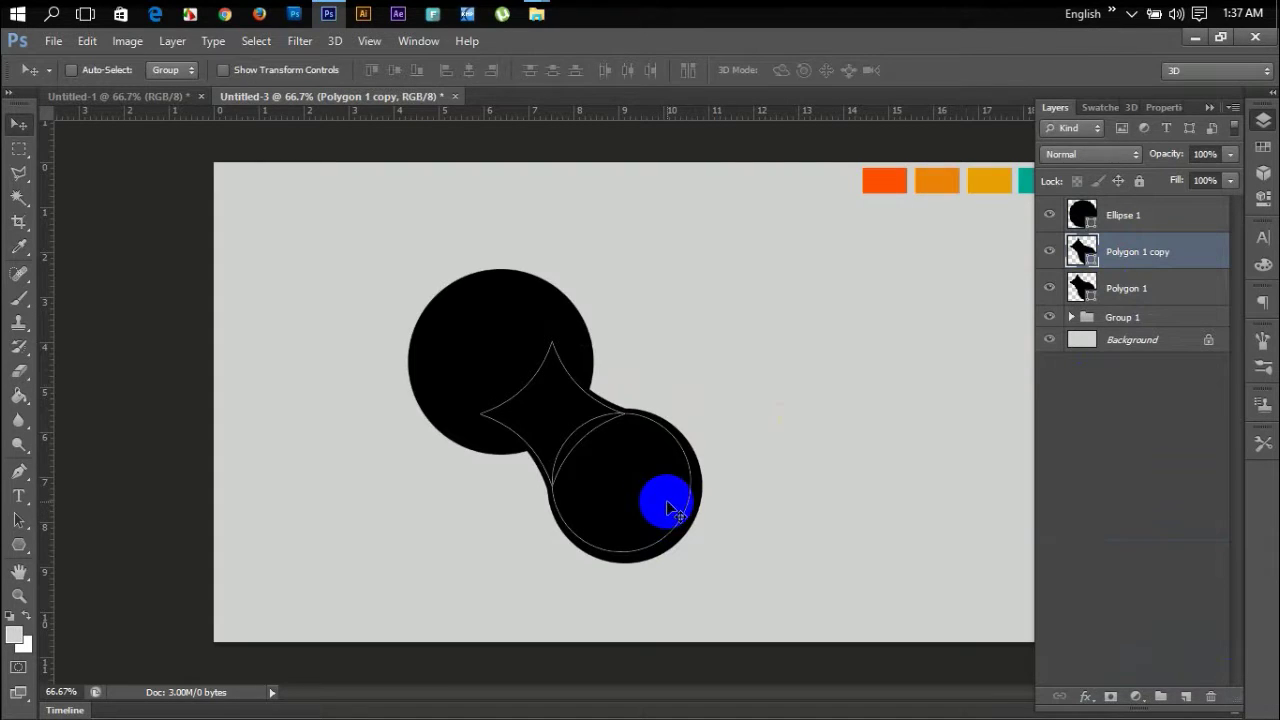
Rotate Polygon 1 copy to −75° and place it right of the lower circle.
key(ctrl+t)
drag(723, 318, 521, 256)
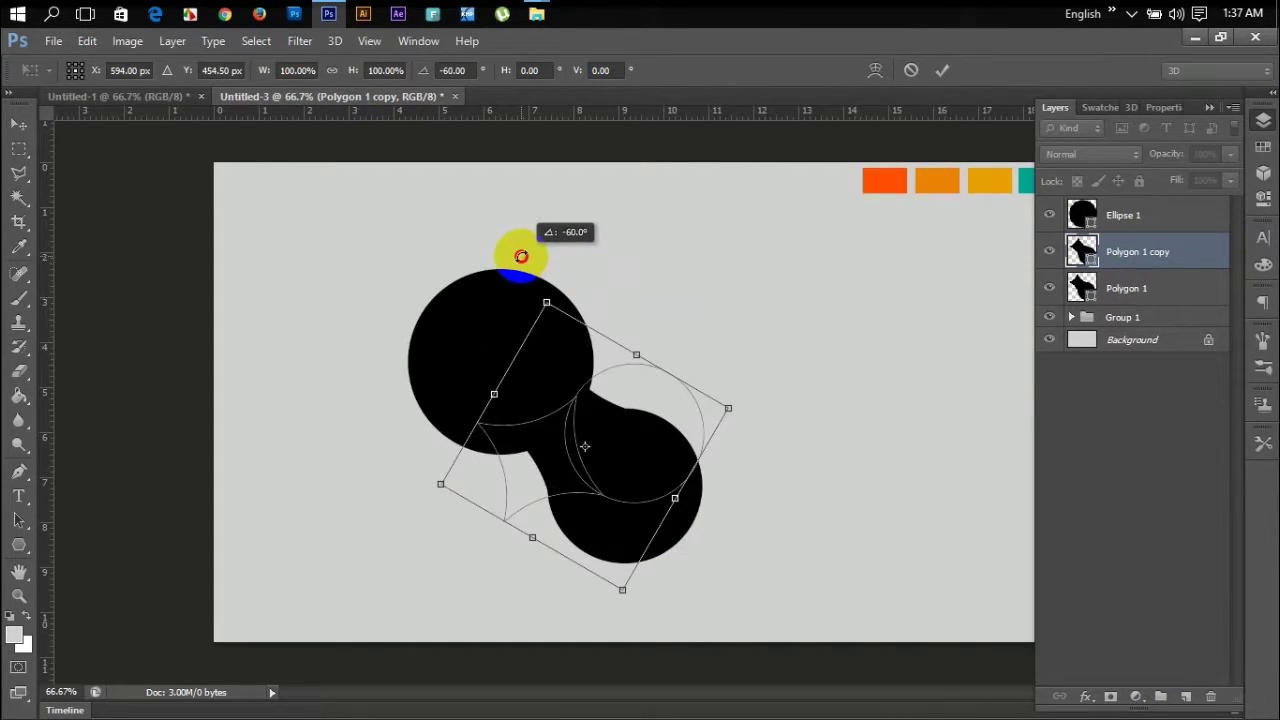
mouse_move(622, 446)
mouse_down()
mouse_move(812, 429)
mouse_move(777, 454)
mouse_up()
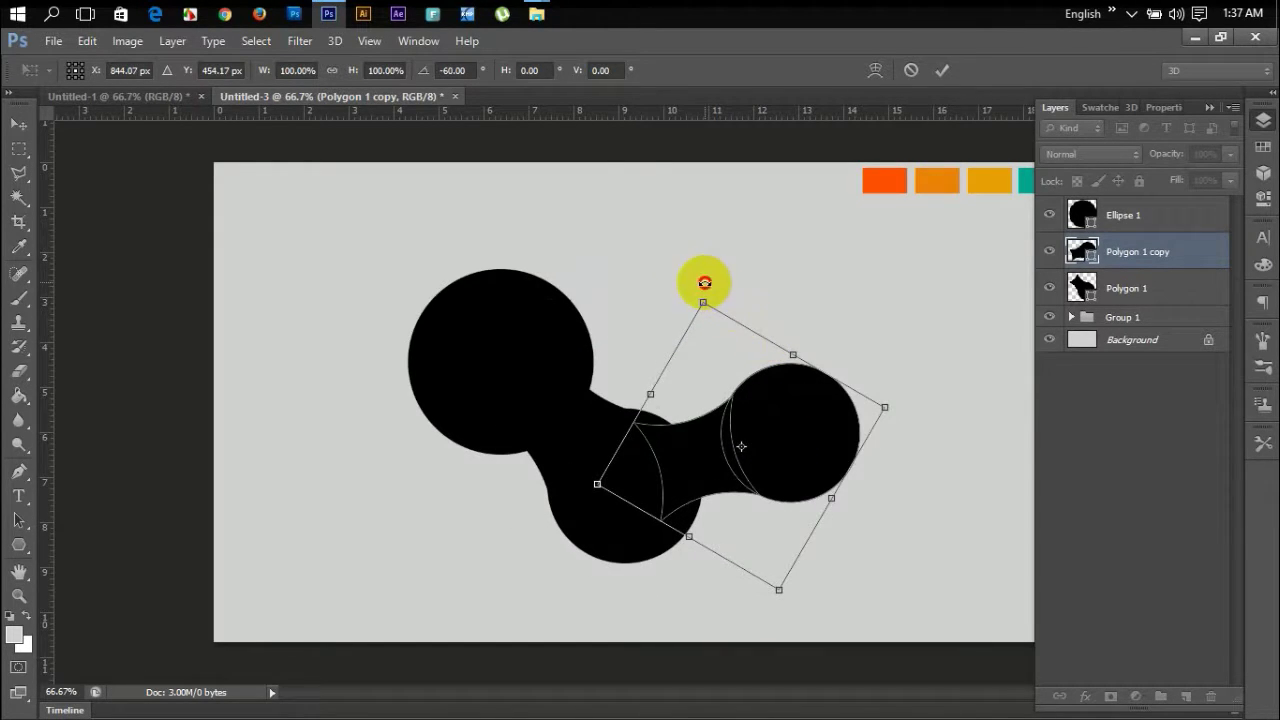
drag(705, 283, 663, 289)
drag(782, 396, 752, 395)
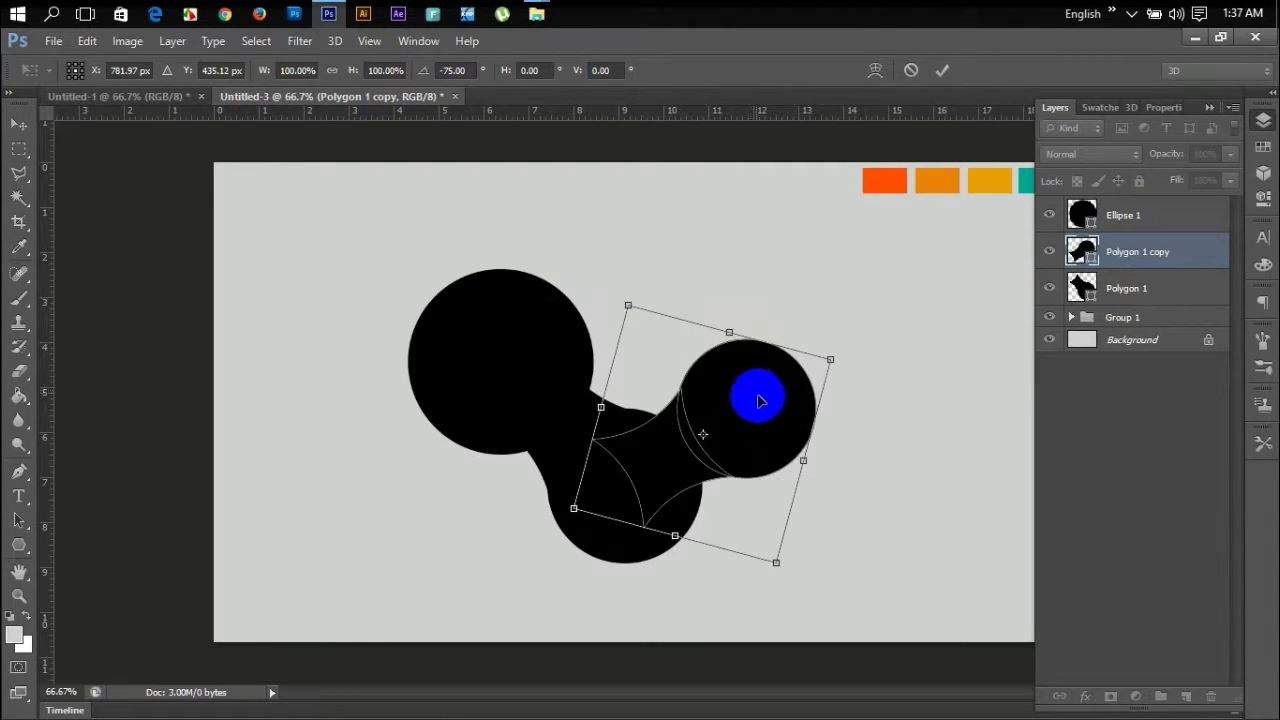
click(784, 400)
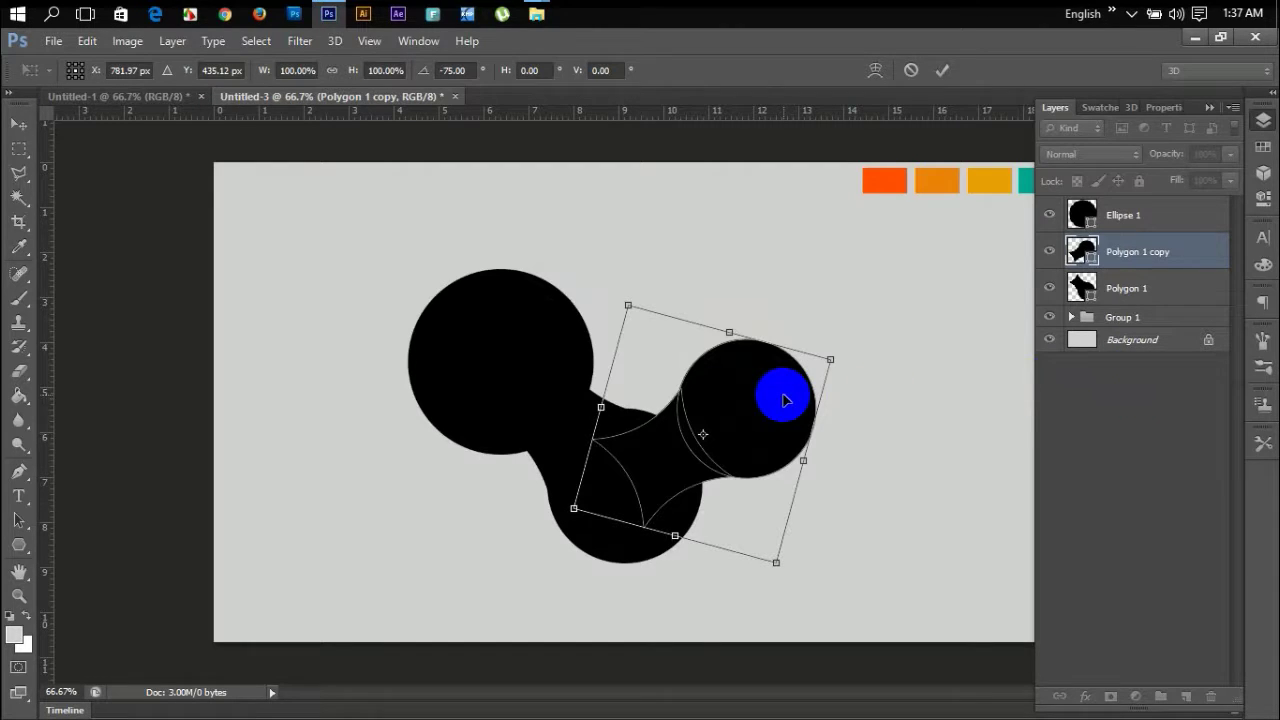
click(784, 400)
Stack Polygon 1 copy below Polygon 1 and hide it to check the shape.
shift+click(1146, 288)
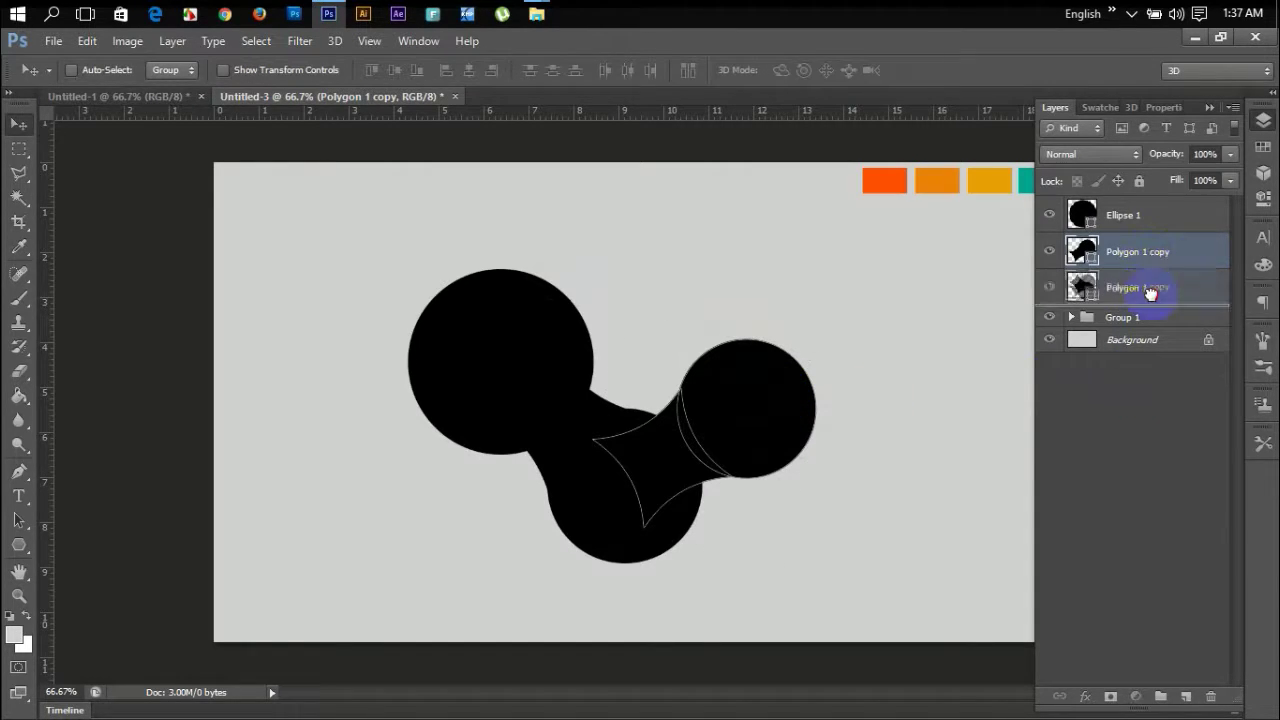
drag(1146, 288, 1152, 300)
click(1157, 380)
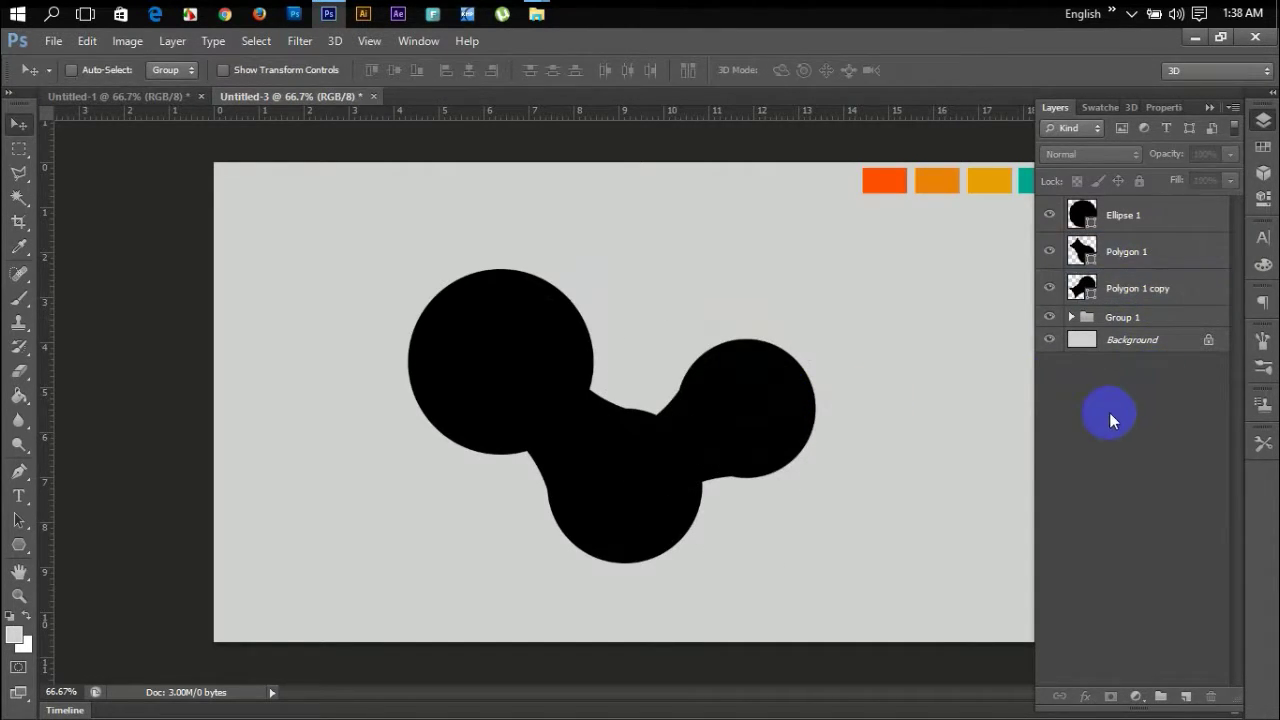
click(1049, 288)
Compare the connectors' visibility, nudge Polygon 1 up-left and Polygon 1 copy about 29 px left.
click(1049, 288)
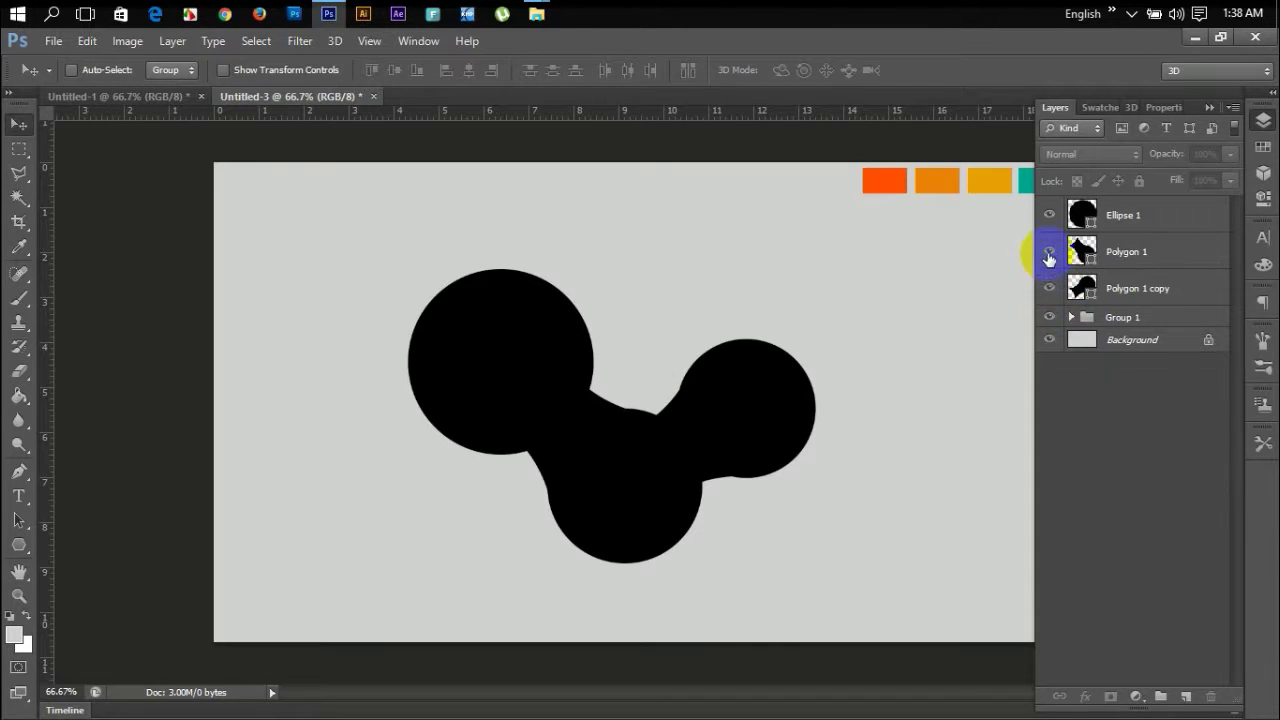
click(1049, 251)
click(1049, 251)
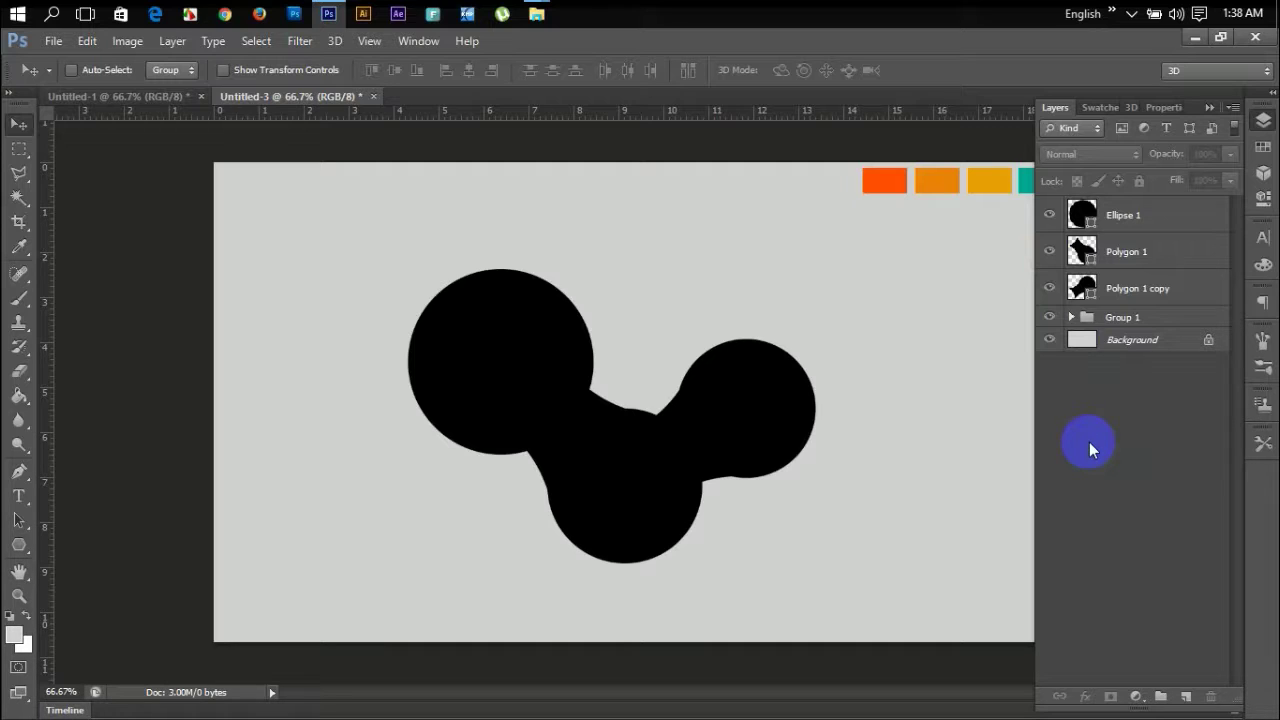
click(1114, 251)
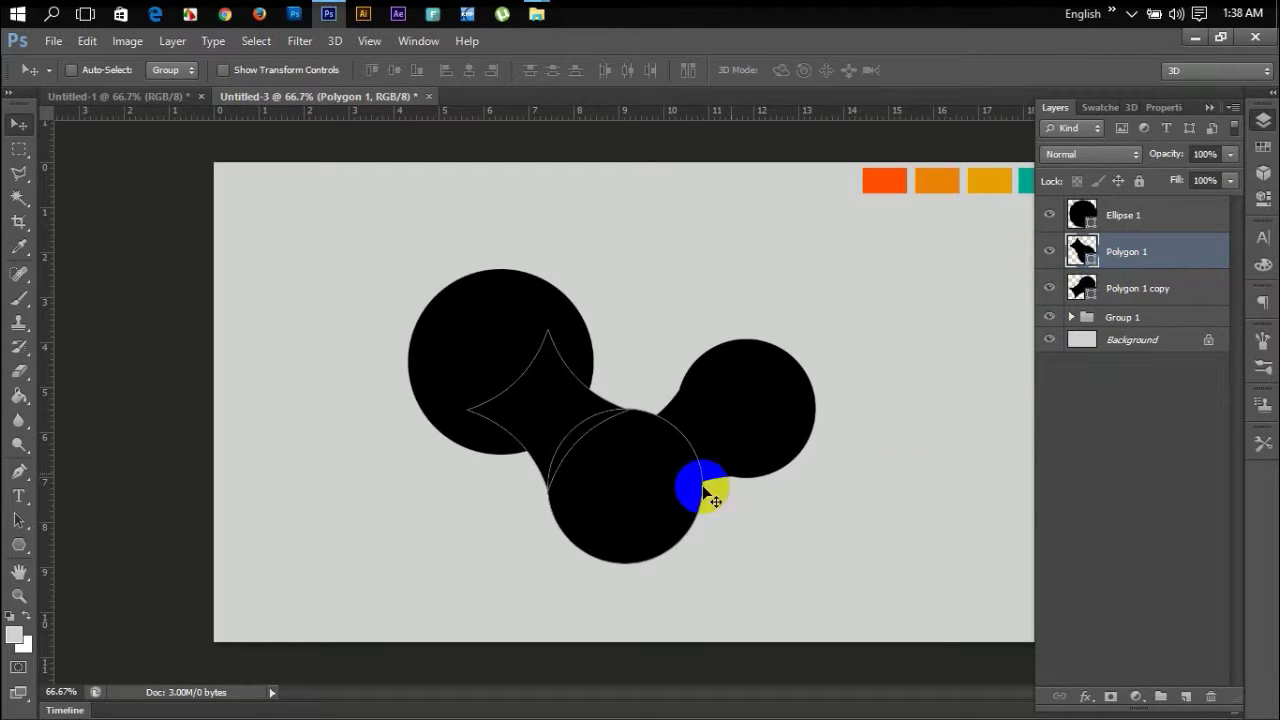
drag(624, 487, 620, 485)
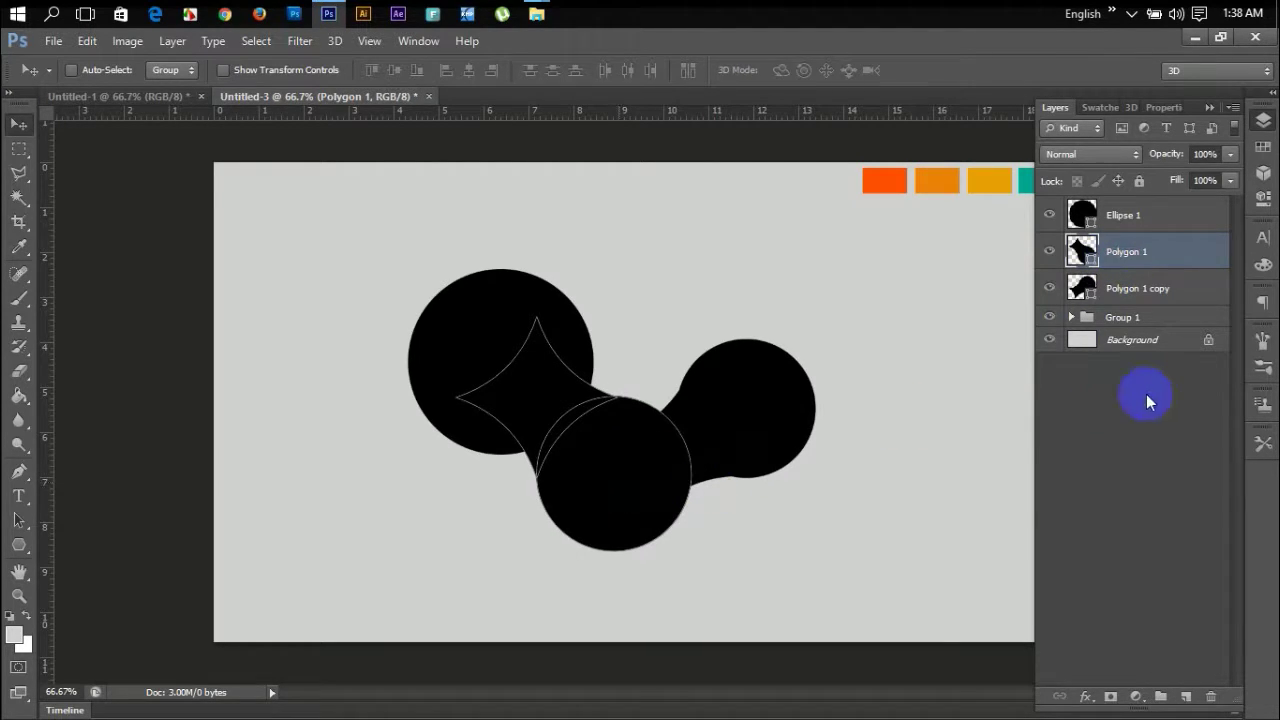
click(1150, 395)
click(1125, 298)
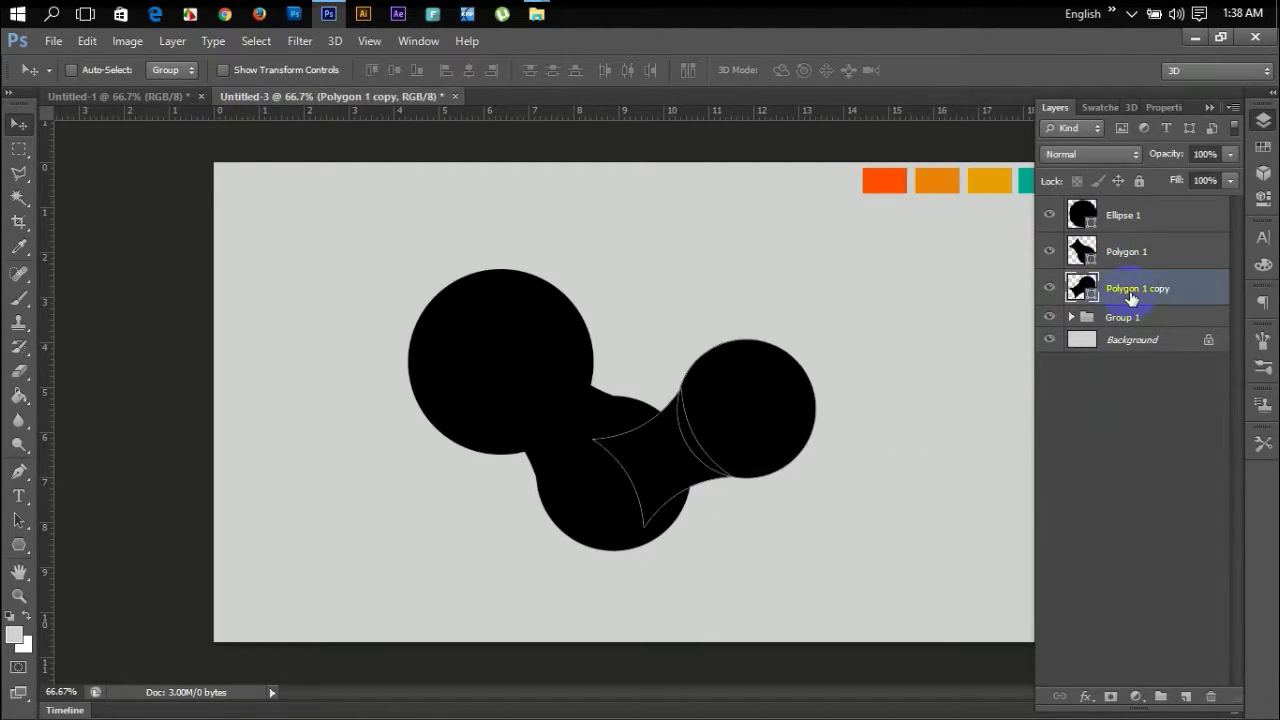
mouse_move(785, 400)
mouse_down()
mouse_move(753, 405)
mouse_move(767, 395)
mouse_up()
Rotate Polygon 1 copy a further −15° and raise it up-left.
key(ctrl+t)
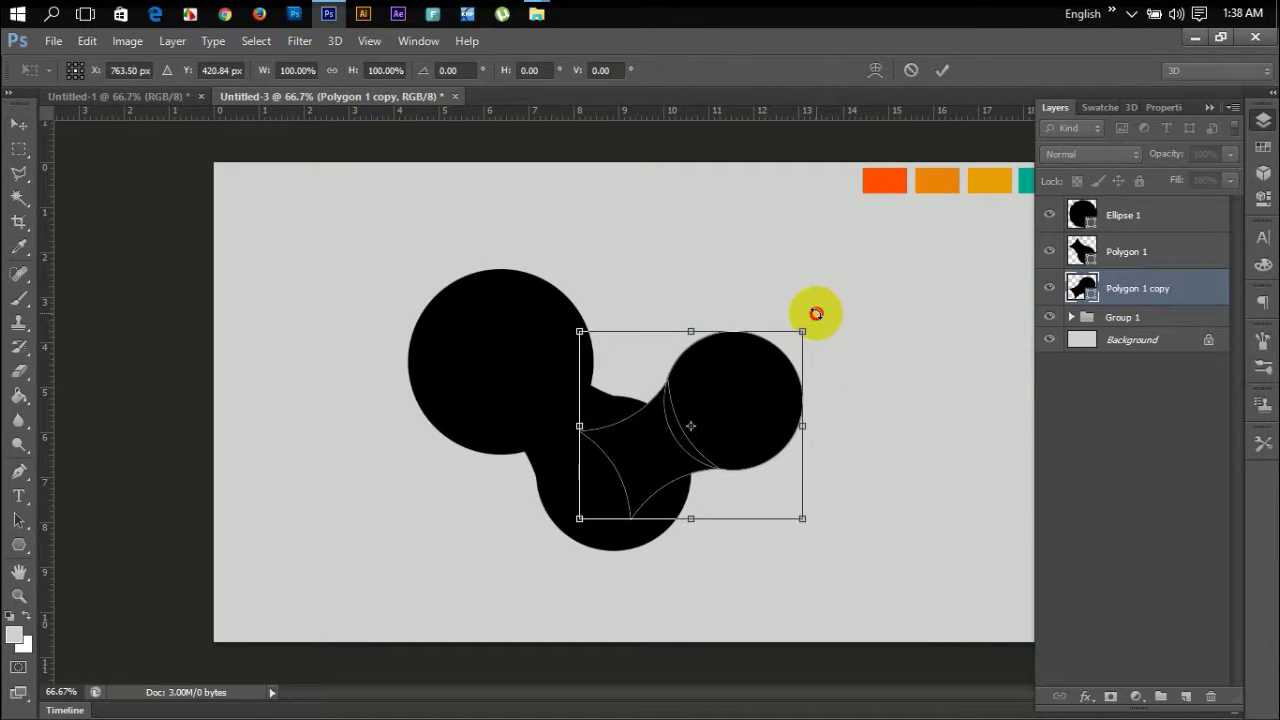
drag(816, 314, 800, 286)
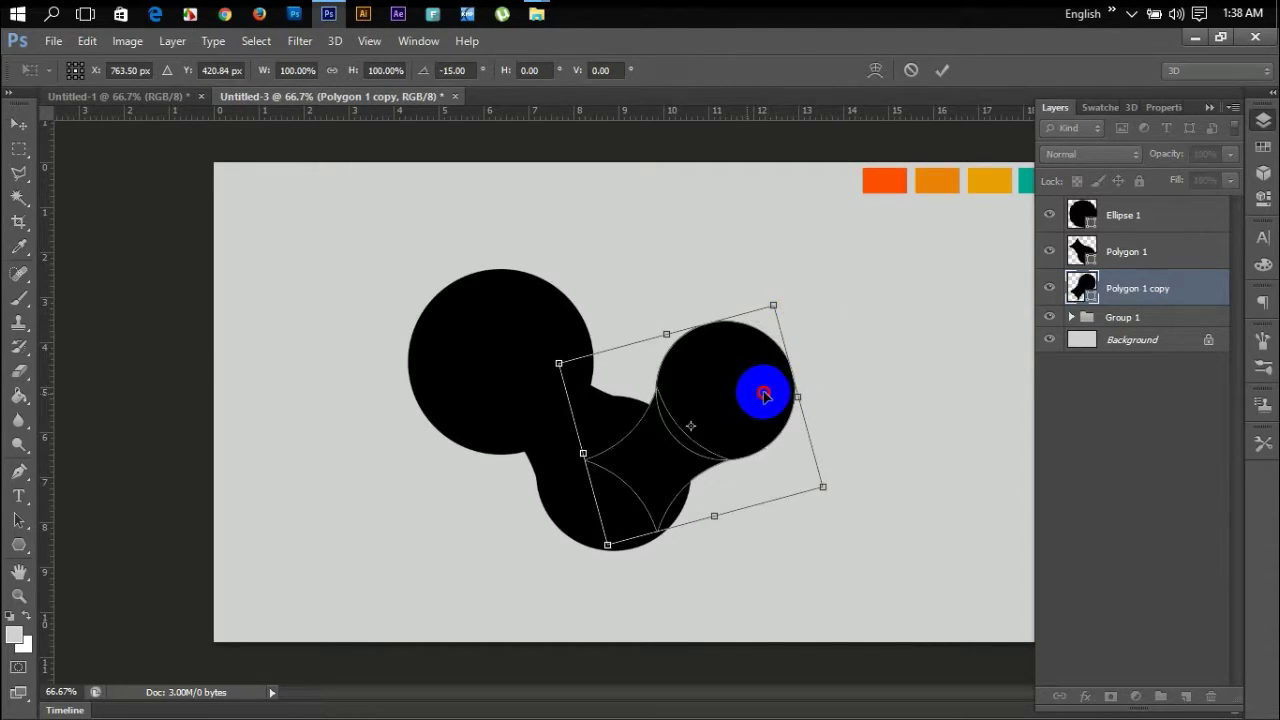
drag(764, 395, 745, 378)
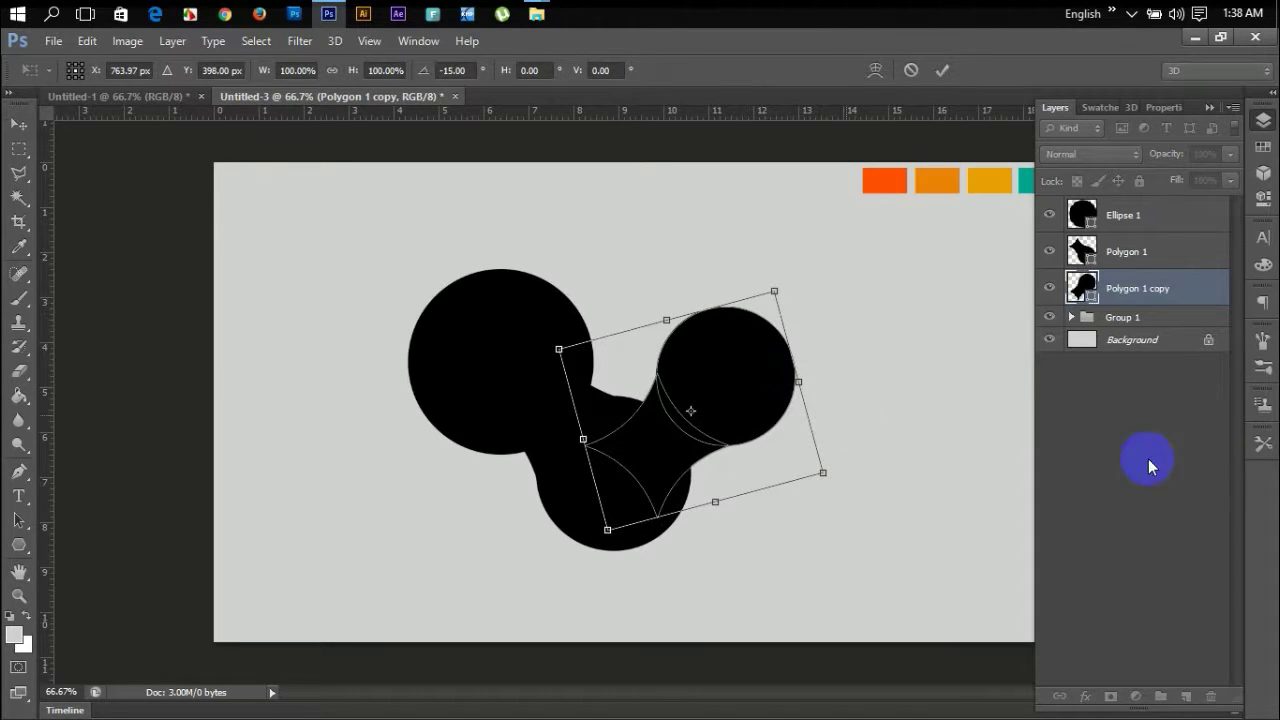
double_click(757, 445)
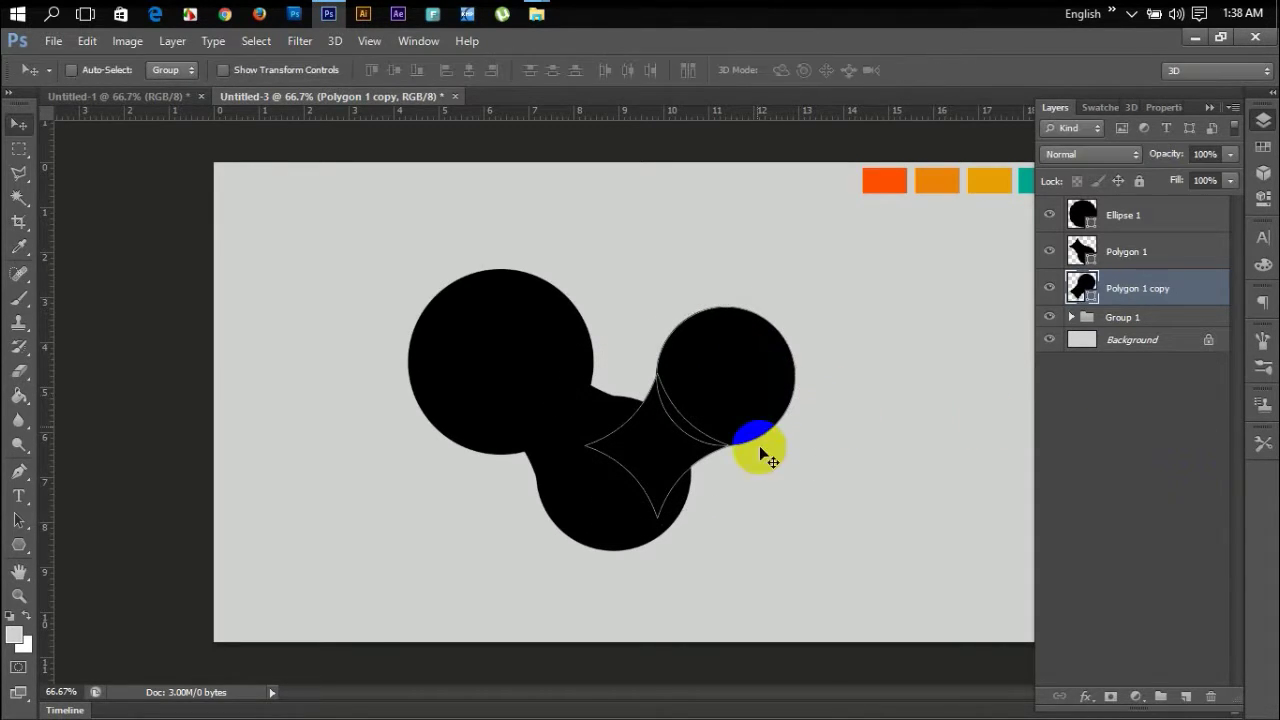
click(1151, 394)
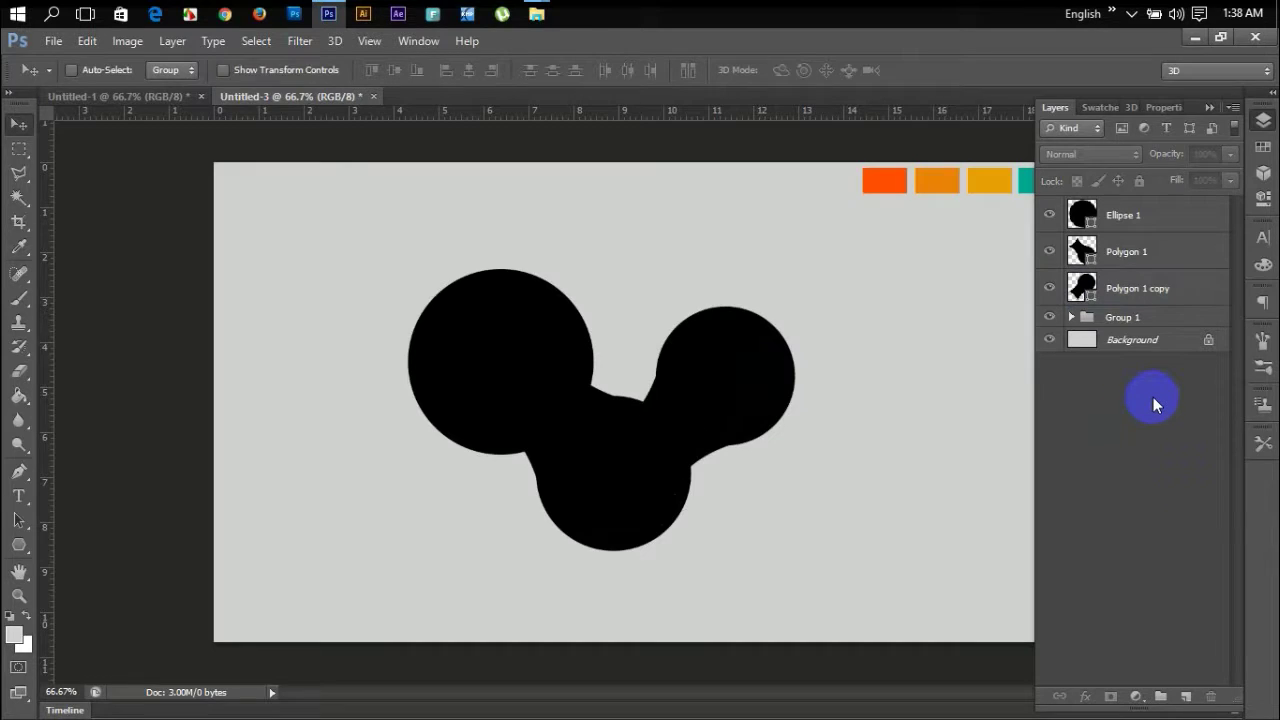
Duplicate Polygon 1 copy and shrink the new copy to about 93%.
click(1128, 290)
key(ctrl+j)
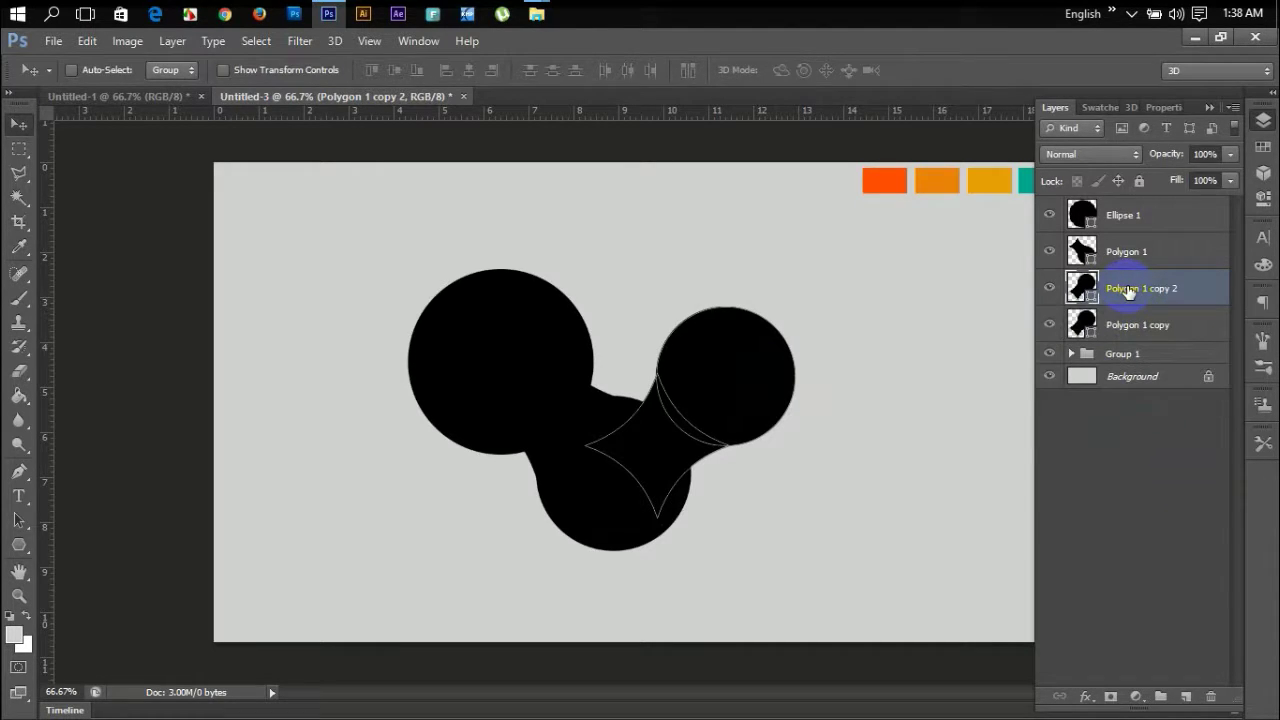
key(ctrl+t)
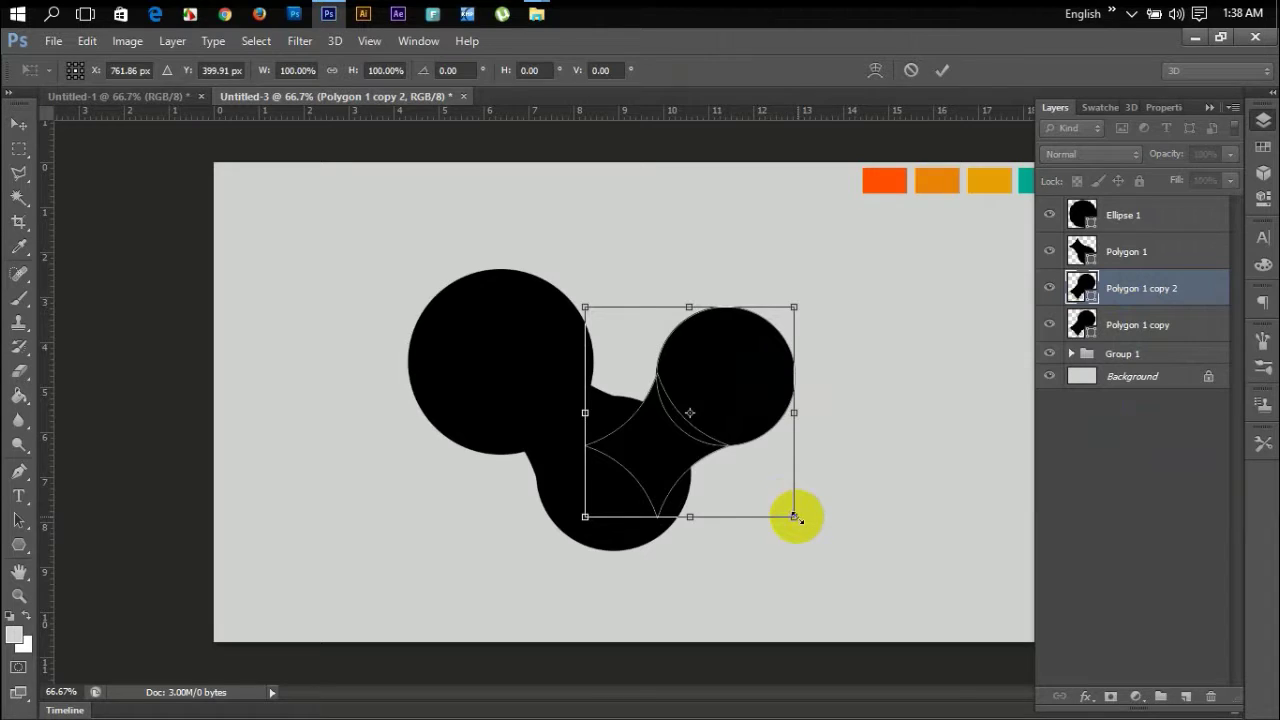
drag(794, 517, 779, 502)
double_click(752, 399)
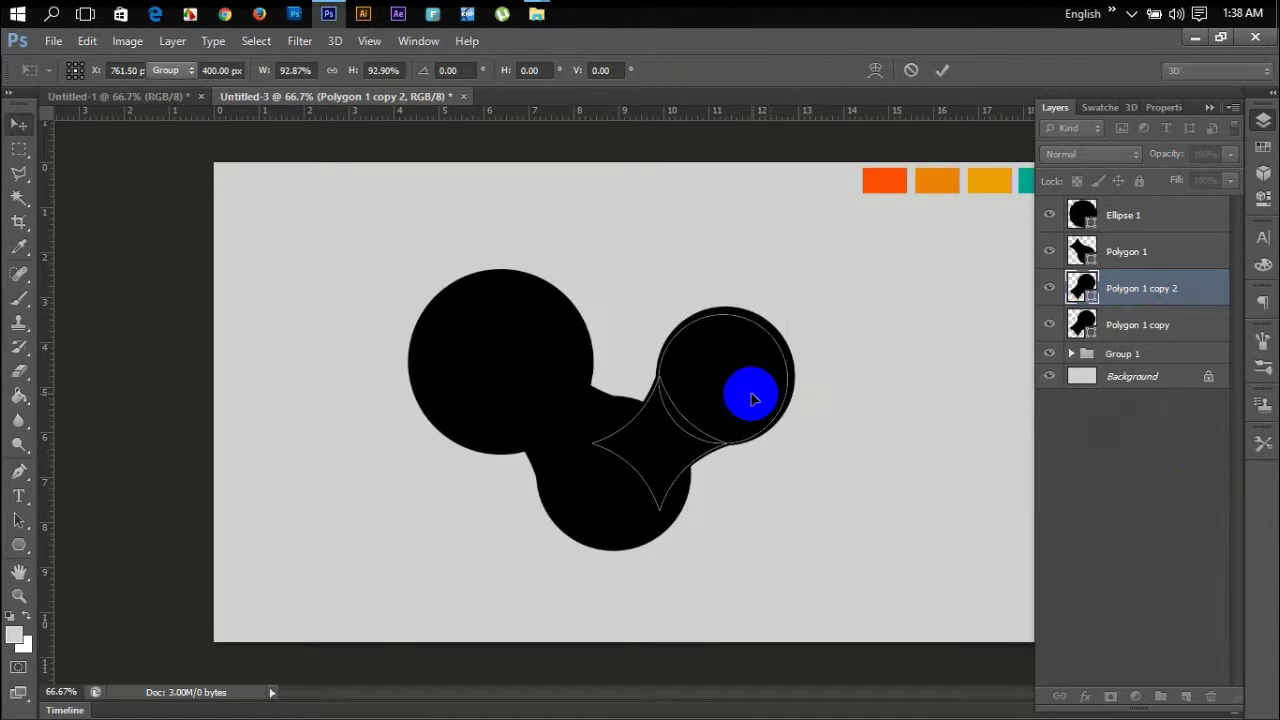
Rotate Polygon 1 copy 2 by 90°, join it lower right, and stack it below Polygon 1 copy.
key(ctrl+t)
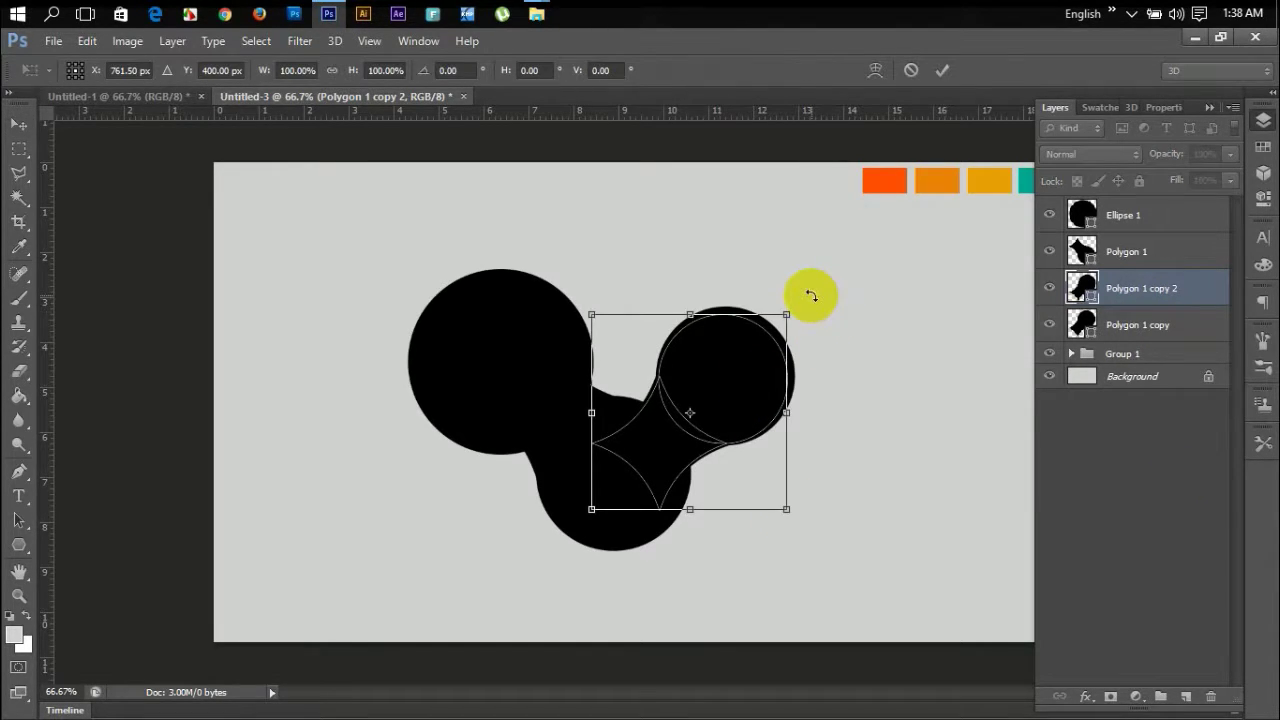
drag(811, 296, 814, 537)
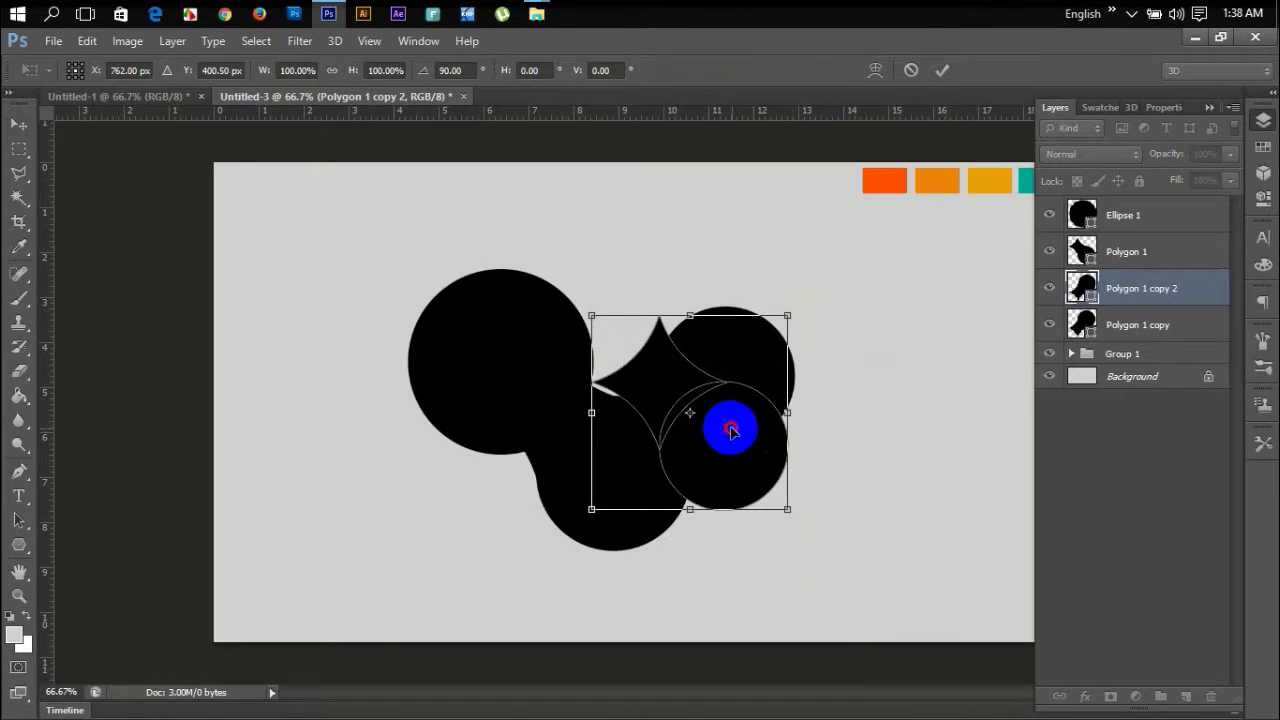
drag(731, 430, 820, 454)
key(Return)
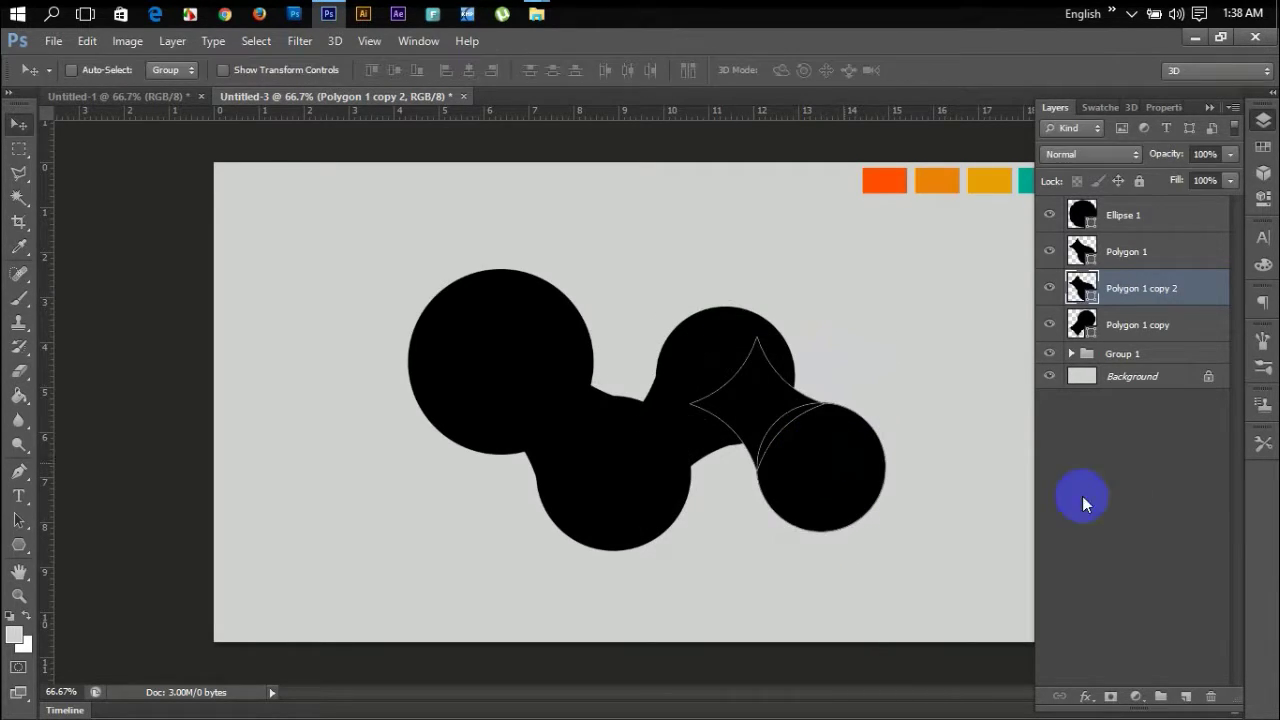
click(1095, 496)
drag(1125, 289, 1133, 344)
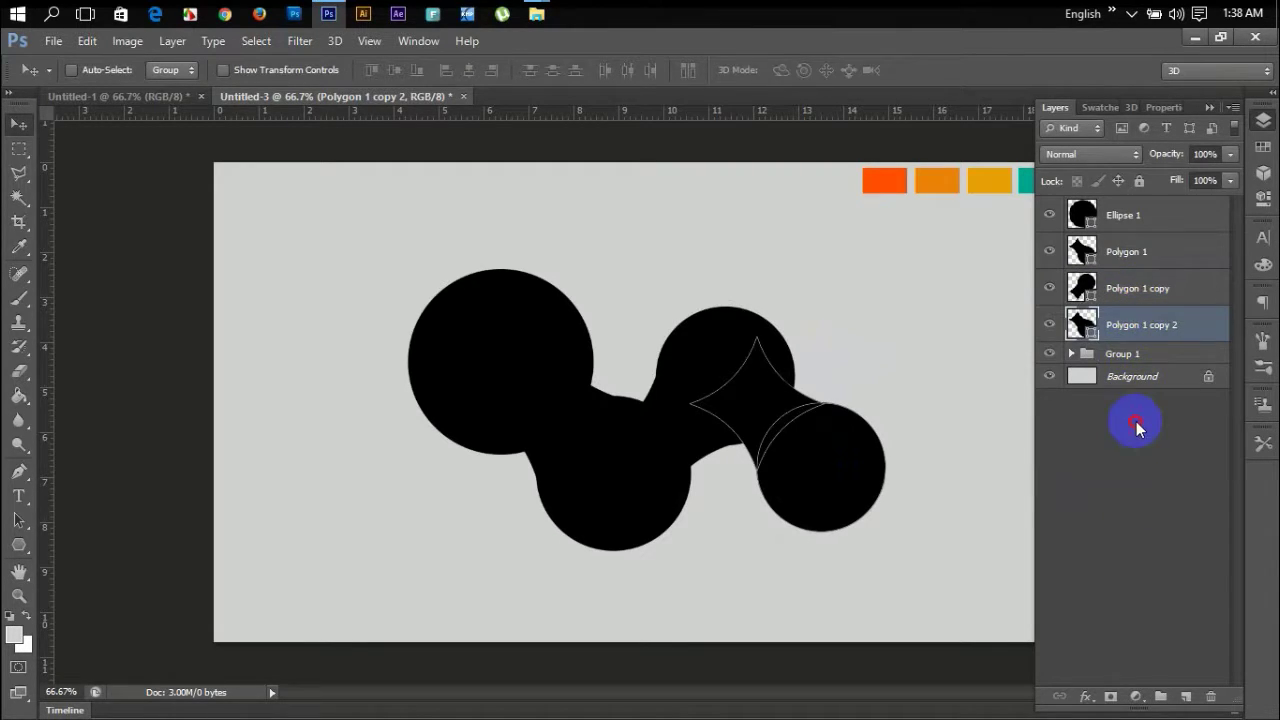
click(1136, 420)
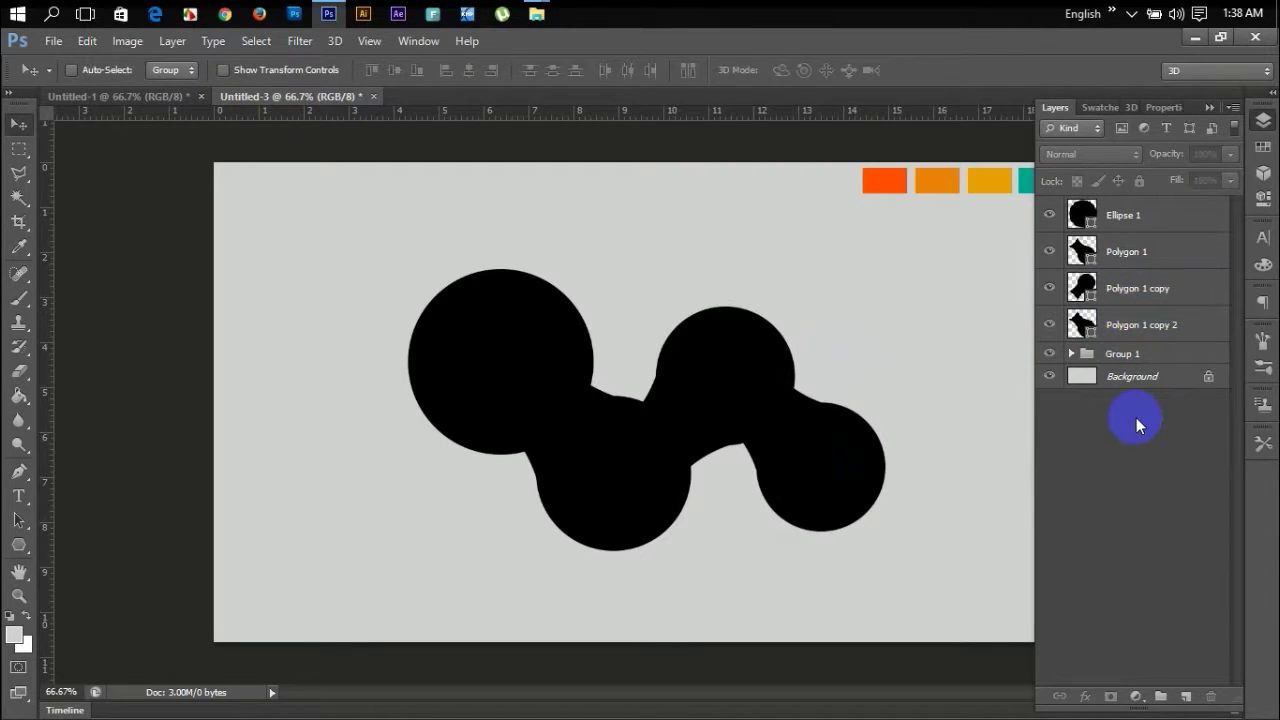
Fill Ellipse 1 with the teal swatch and Polygon 1 with the yellow-orange swatch.
double_click(1080, 213)
click(1025, 181)
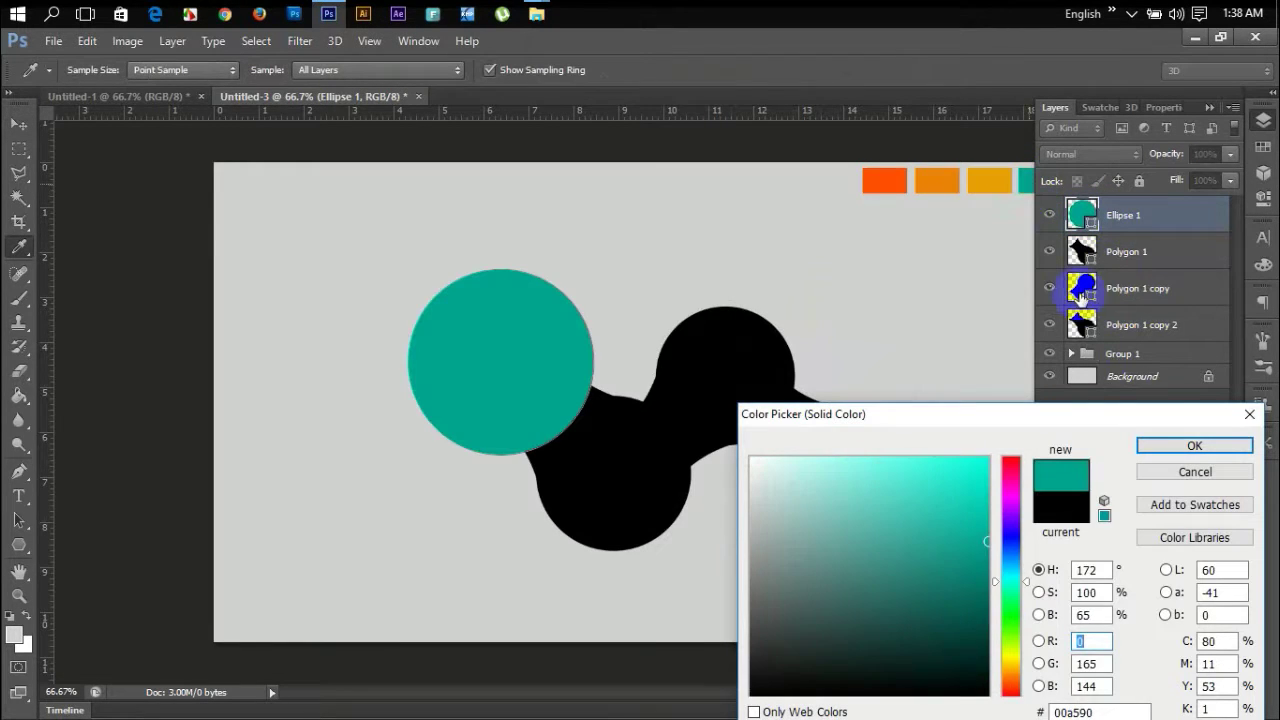
click(1188, 448)
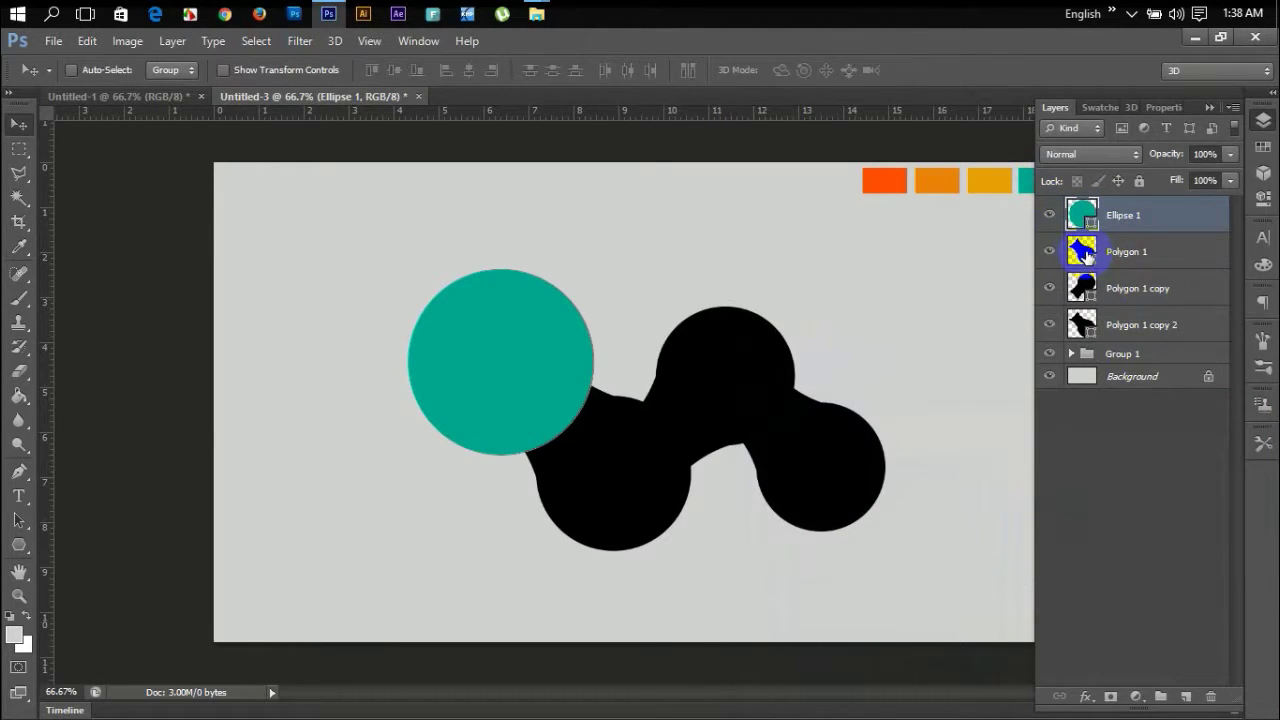
double_click(1083, 252)
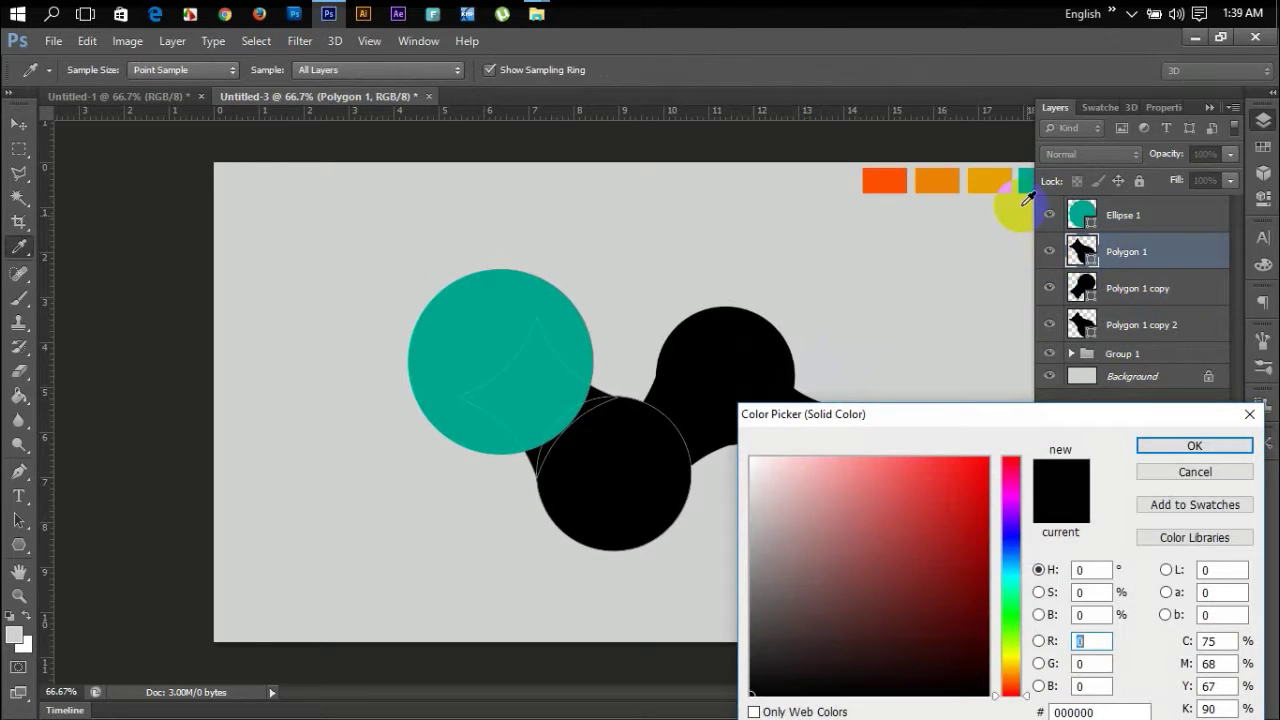
click(989, 180)
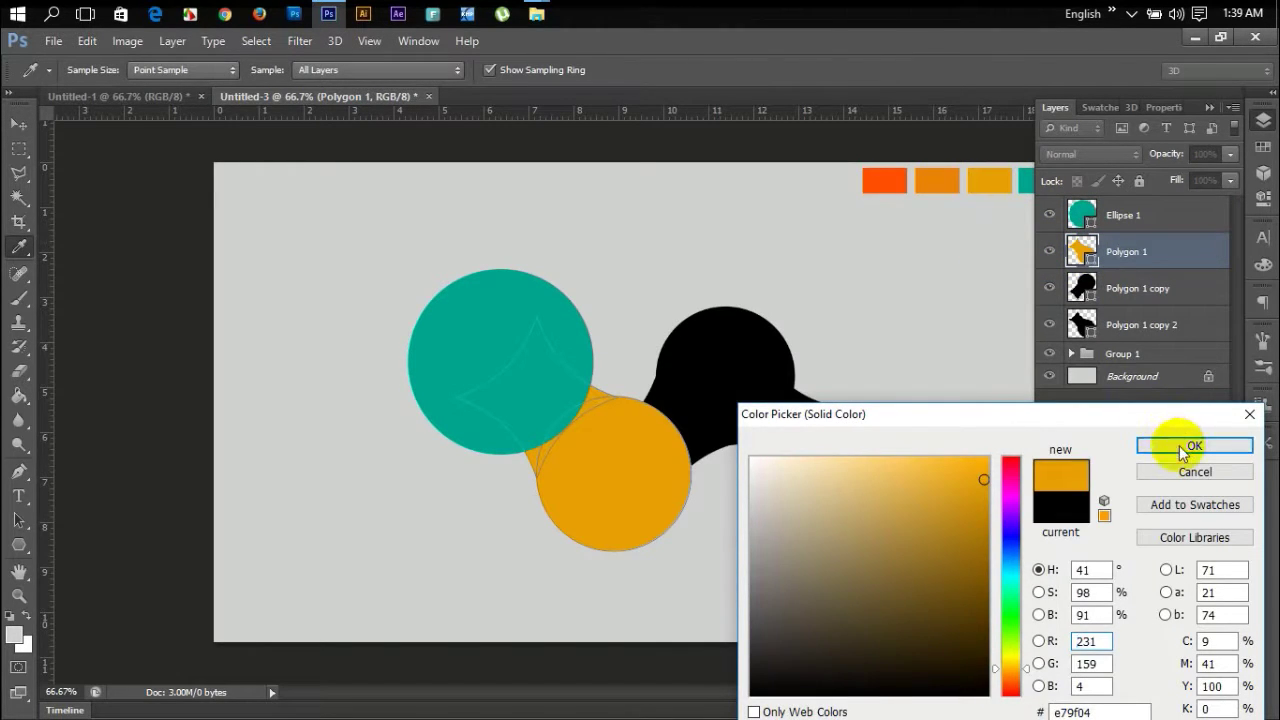
click(1183, 446)
Fill Polygon 1 copy orange and Polygon 1 copy 2 red-orange (ff4e00), then deselect layers.
click(1049, 288)
click(1049, 288)
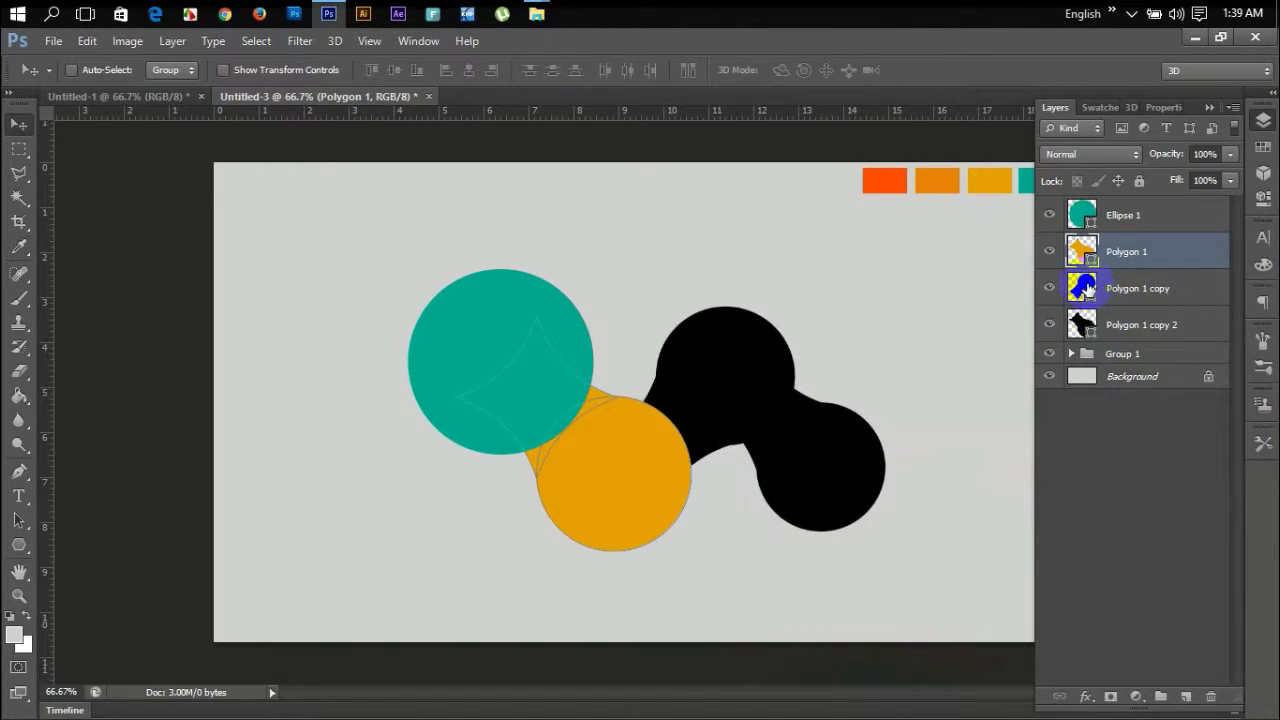
double_click(1083, 288)
click(936, 181)
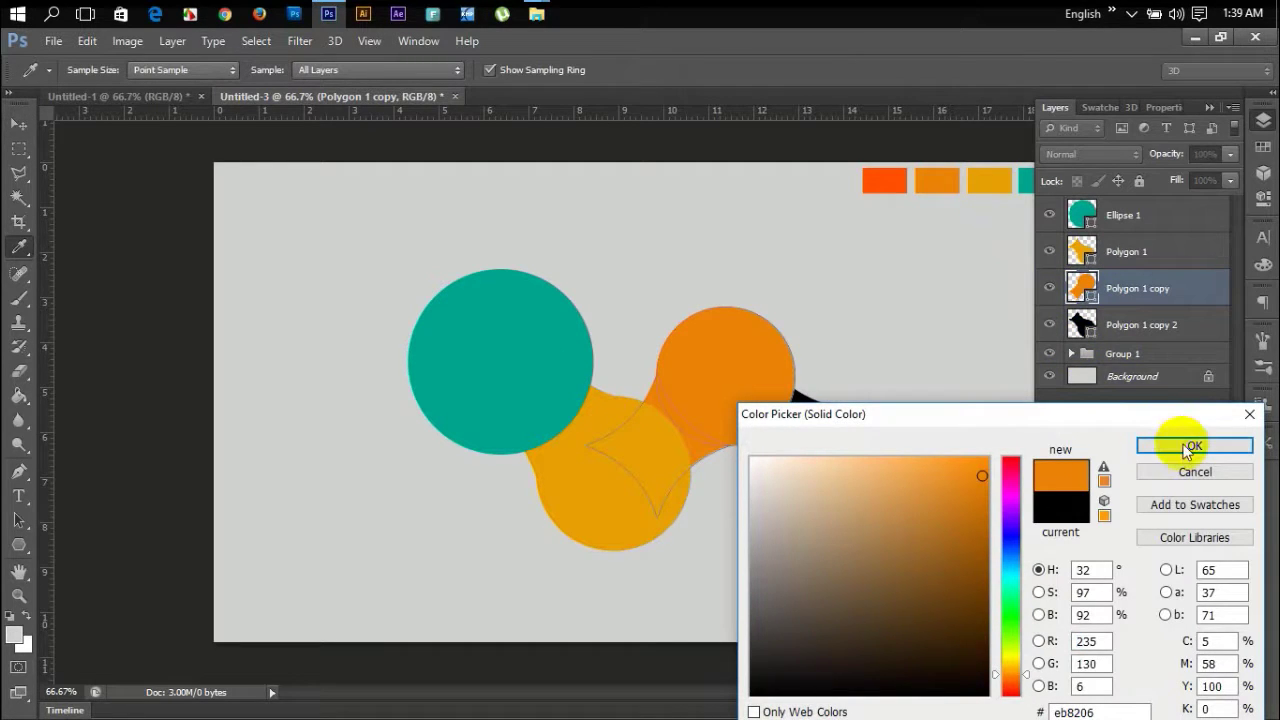
click(1186, 446)
click(1049, 324)
click(1049, 324)
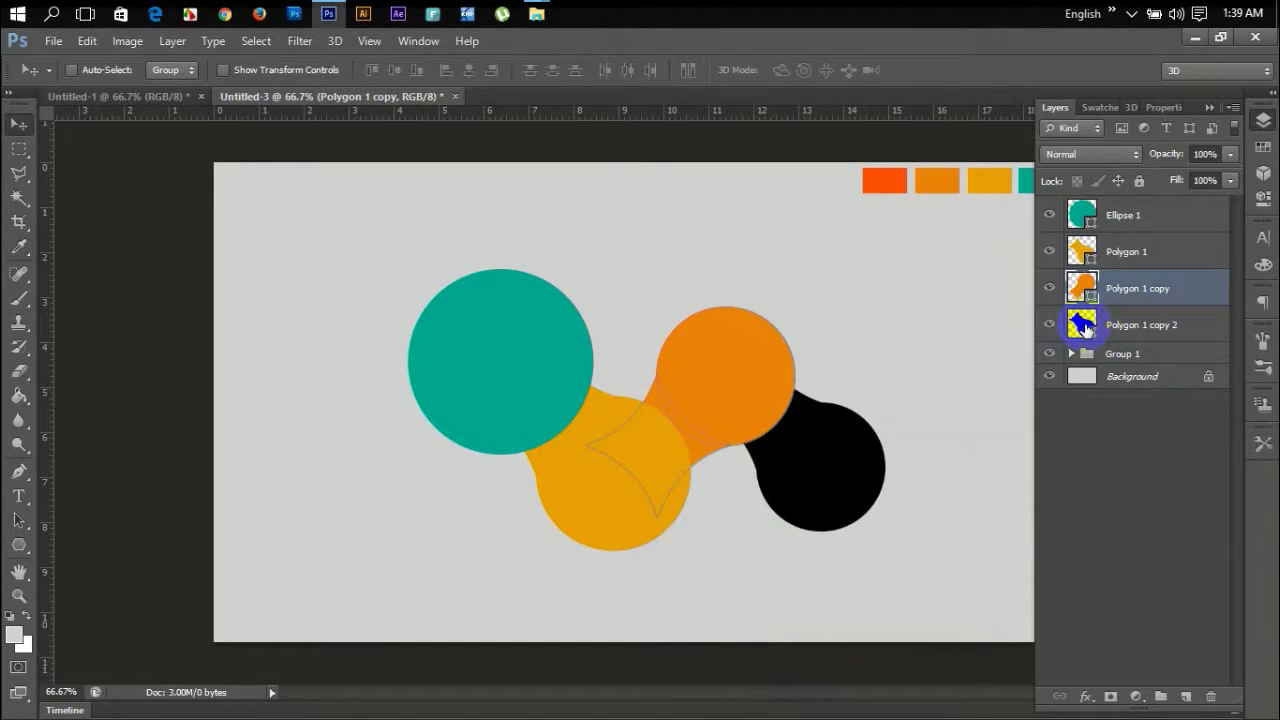
double_click(1083, 324)
click(872, 180)
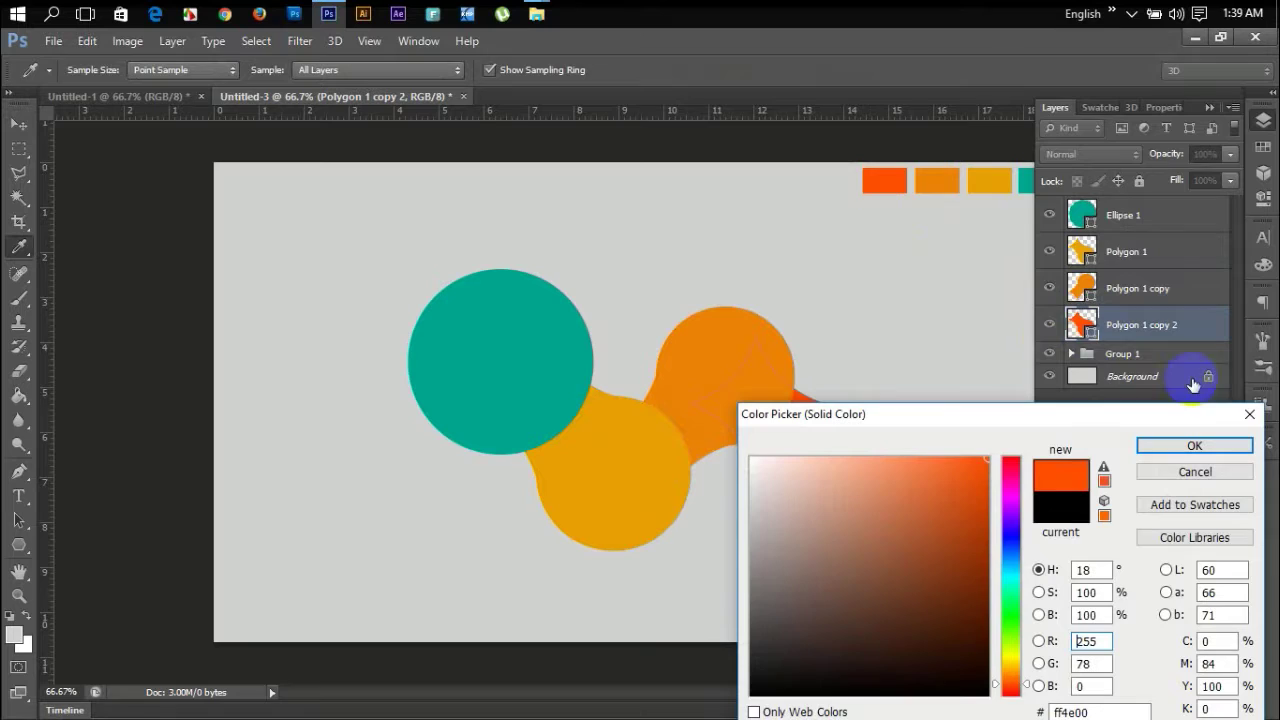
click(1218, 449)
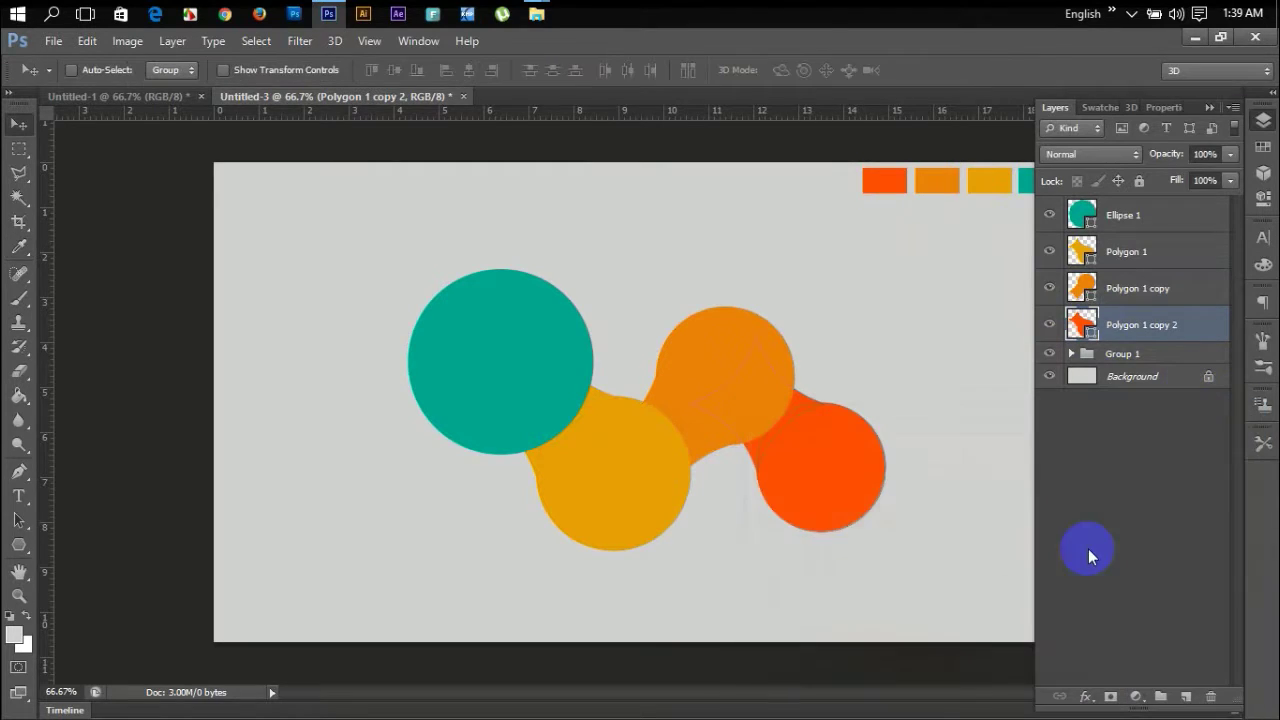
click(1144, 443)
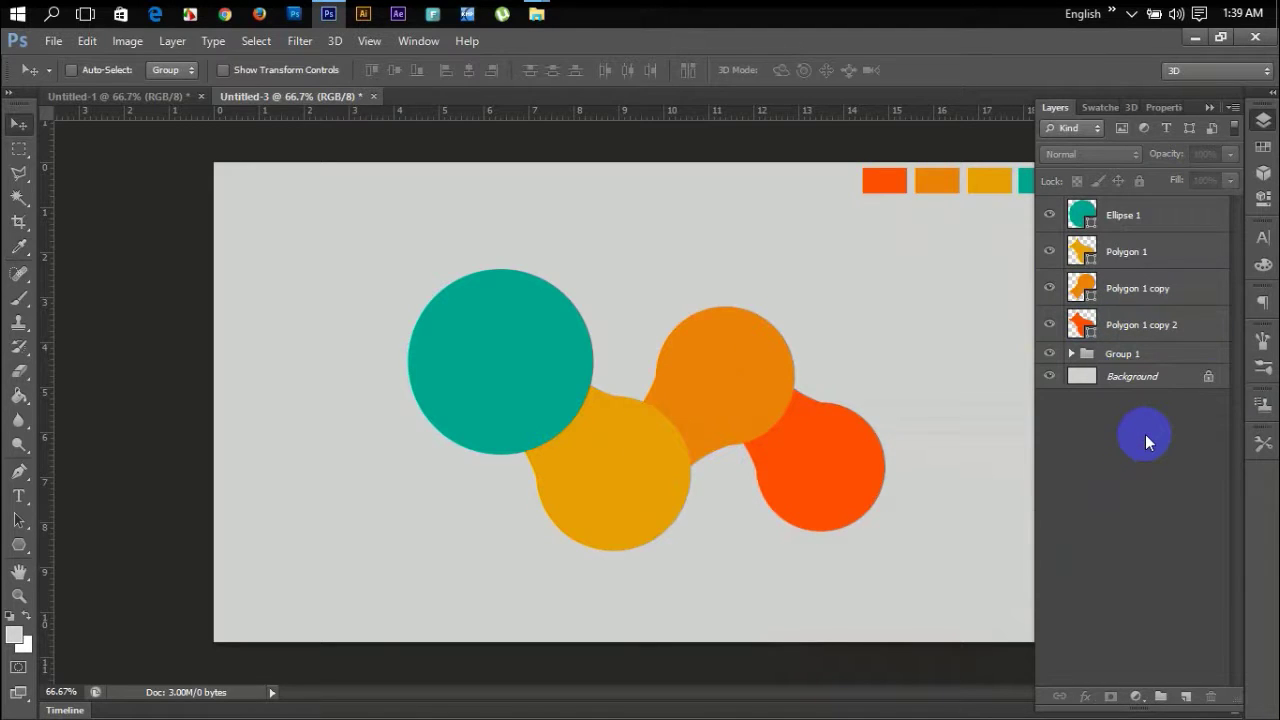
Load the yellow circle as a selection and brush black shadow on a new layer along the teal edge.
ctrl+click(1082, 251)
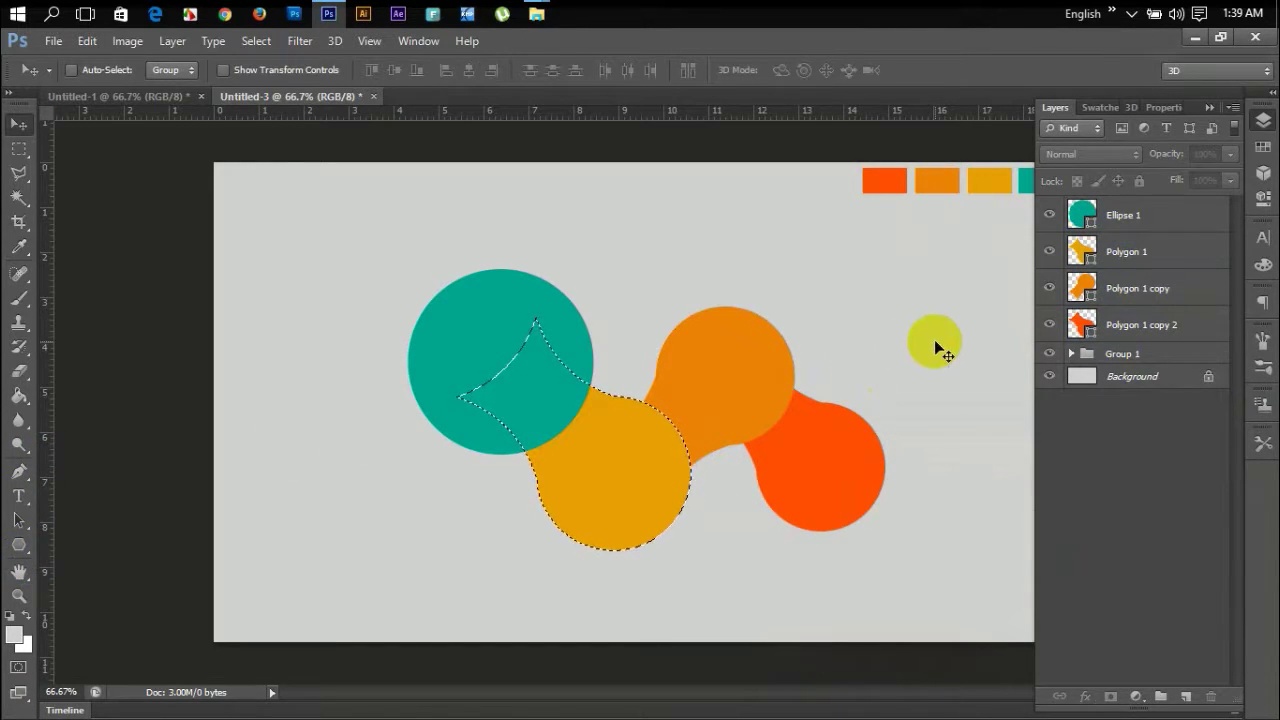
click(1120, 251)
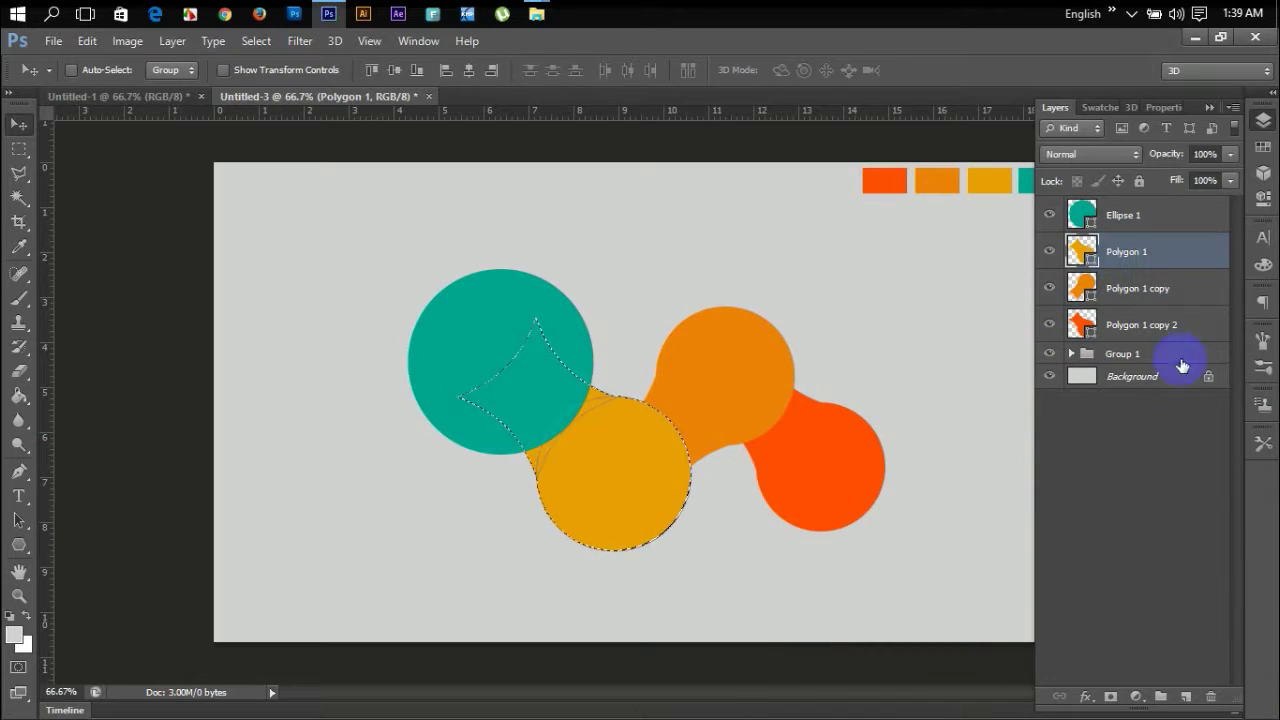
click(1187, 694)
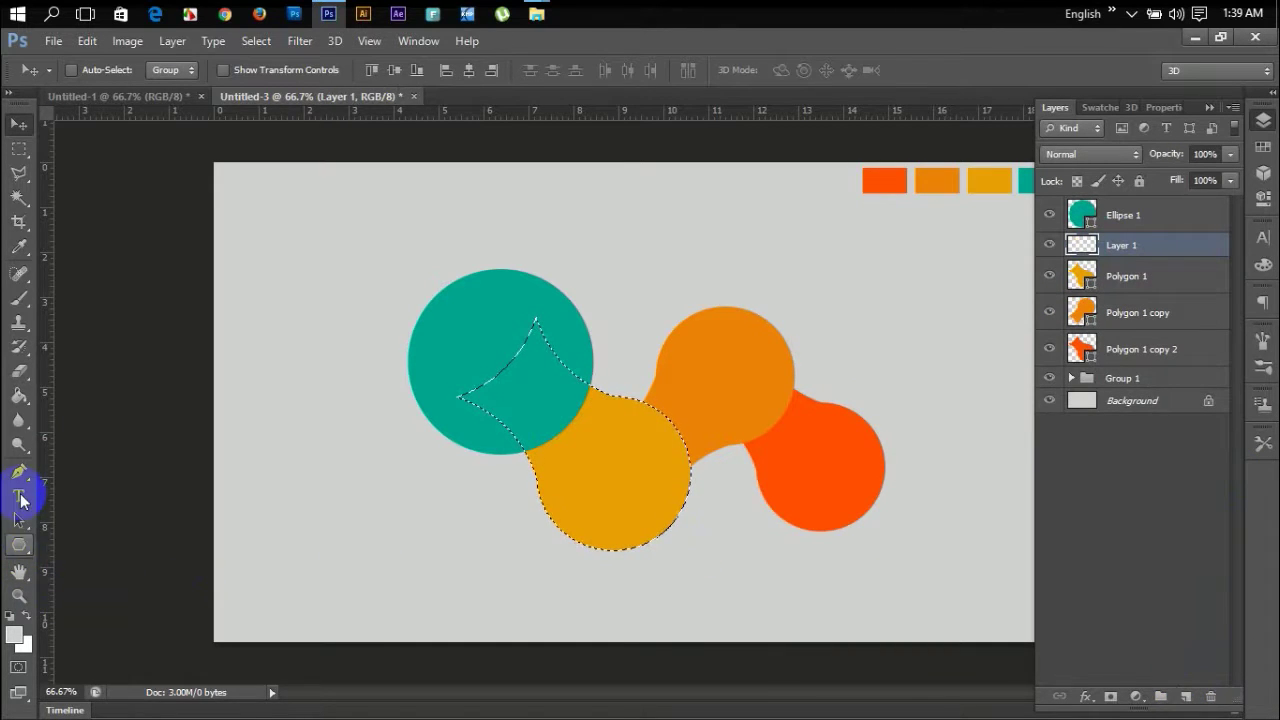
click(18, 297)
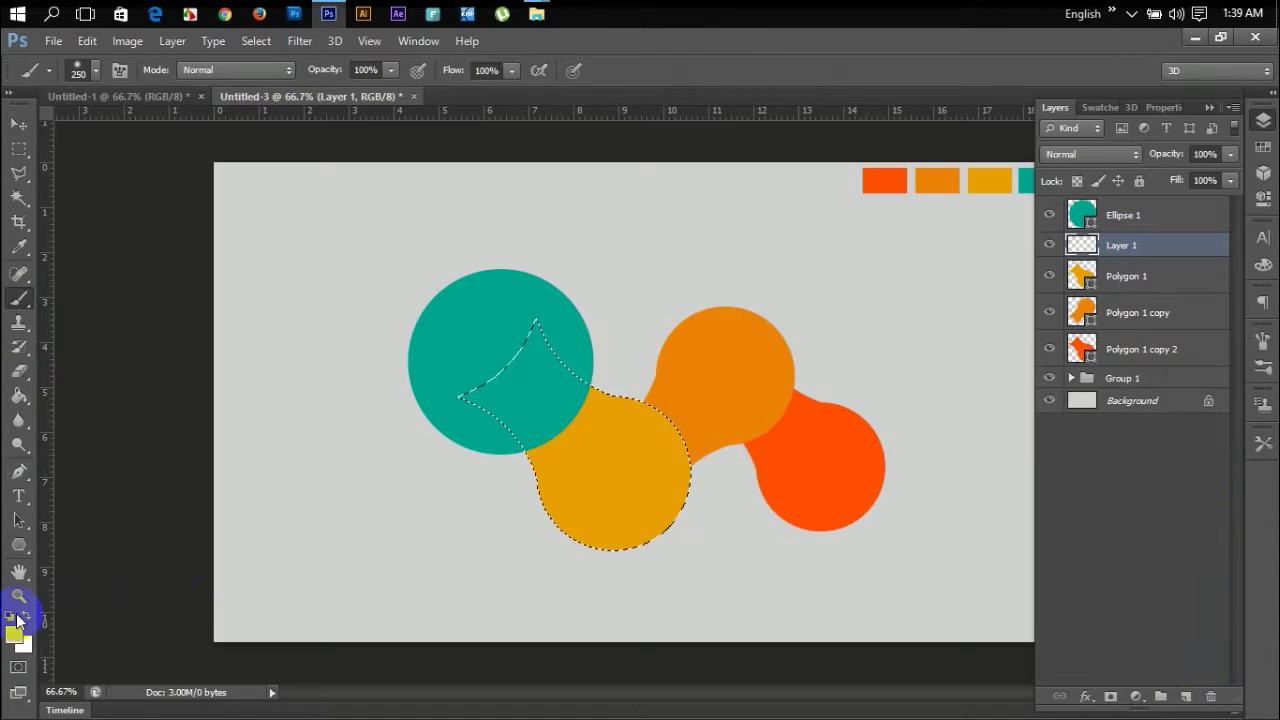
click(11, 614)
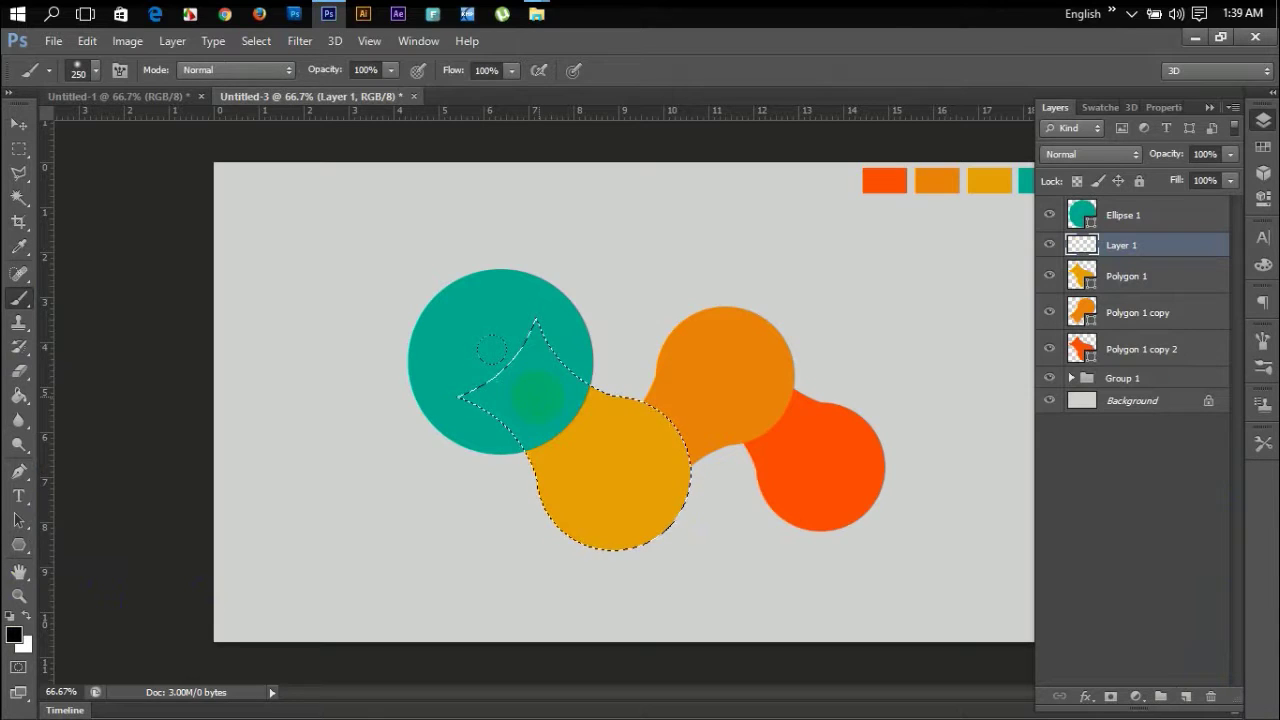
click(537, 397)
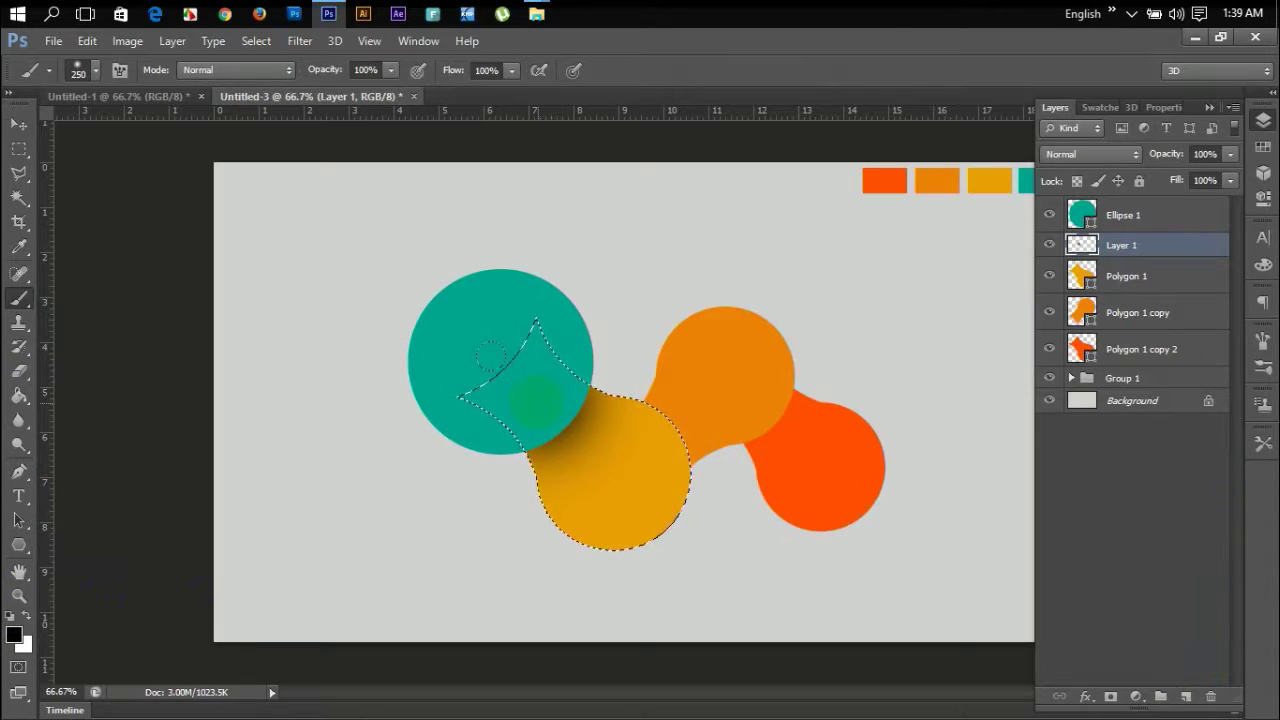
click(540, 406)
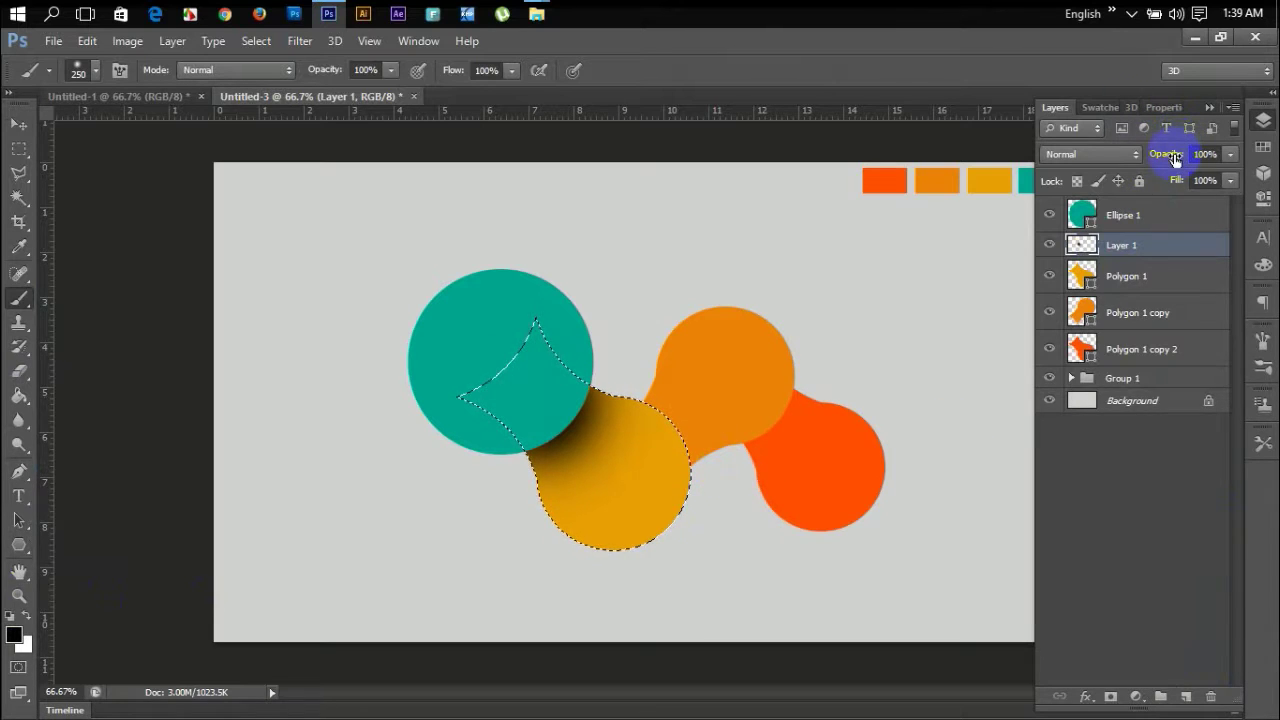
Paint more shadow inside the yellow selection, set layer opacity to 64%, and deselect.
drag(1175, 158, 1145, 166)
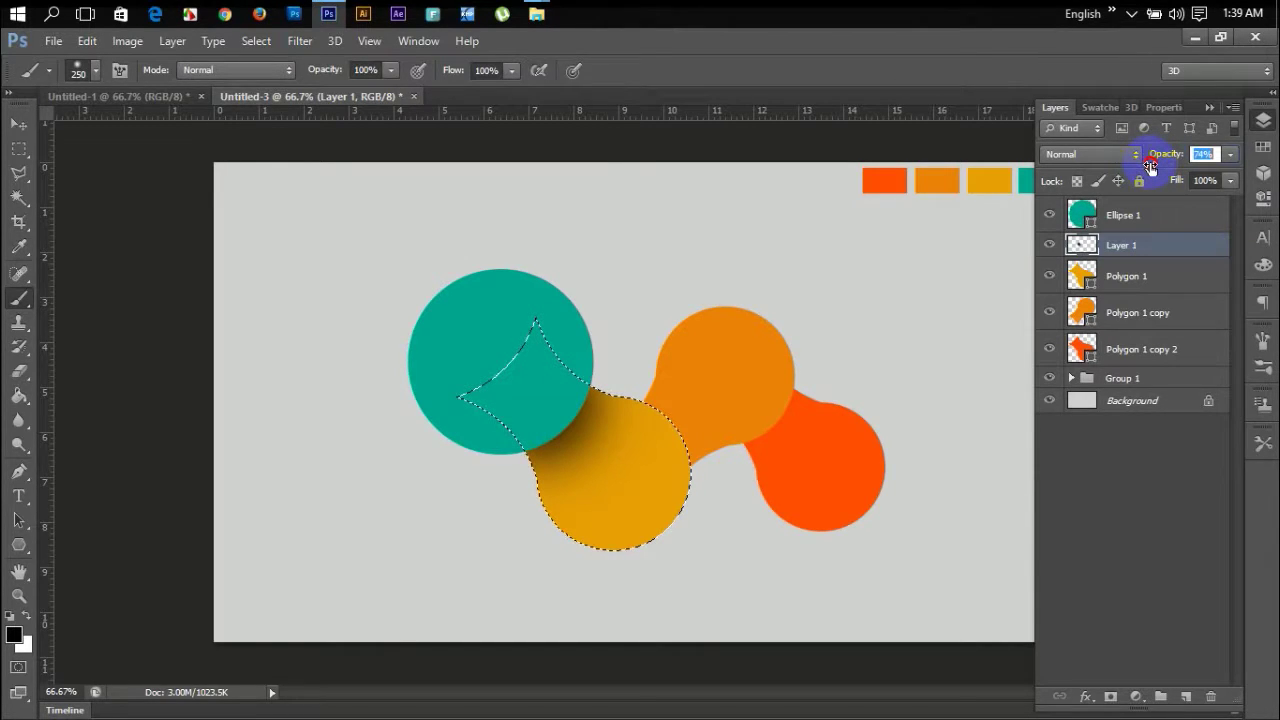
drag(1150, 167, 1266, 158)
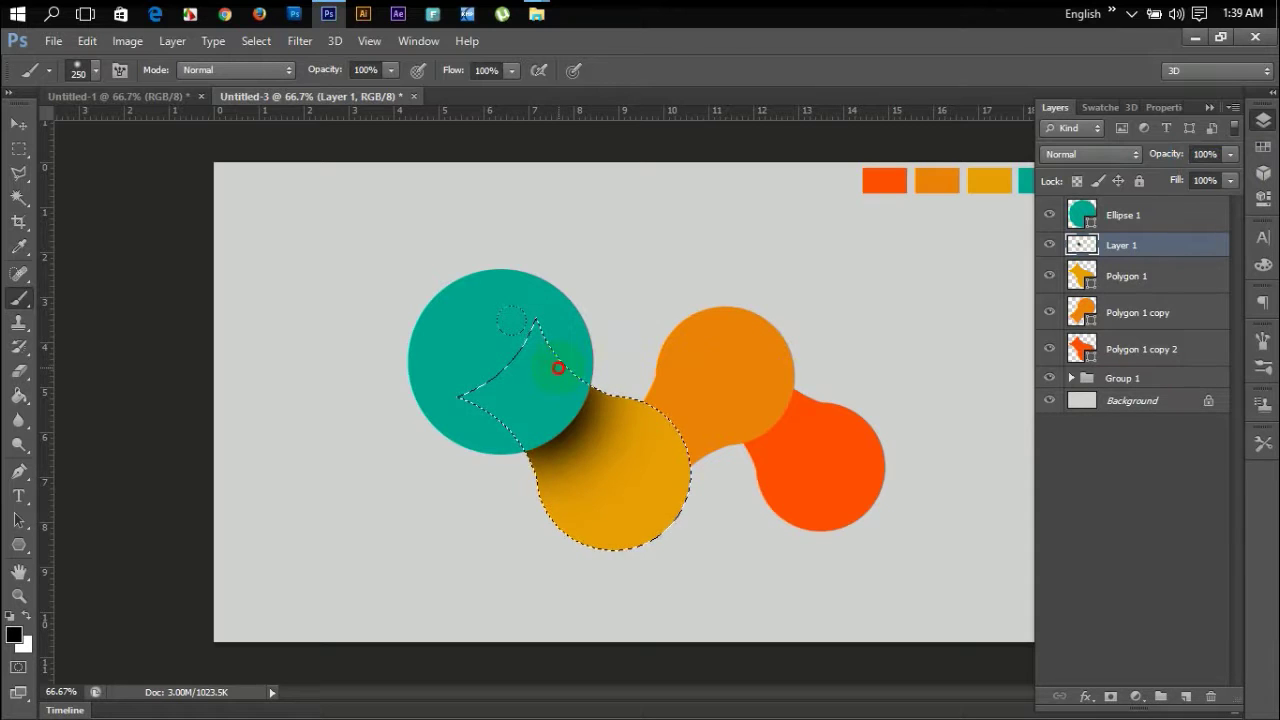
drag(558, 368, 600, 343)
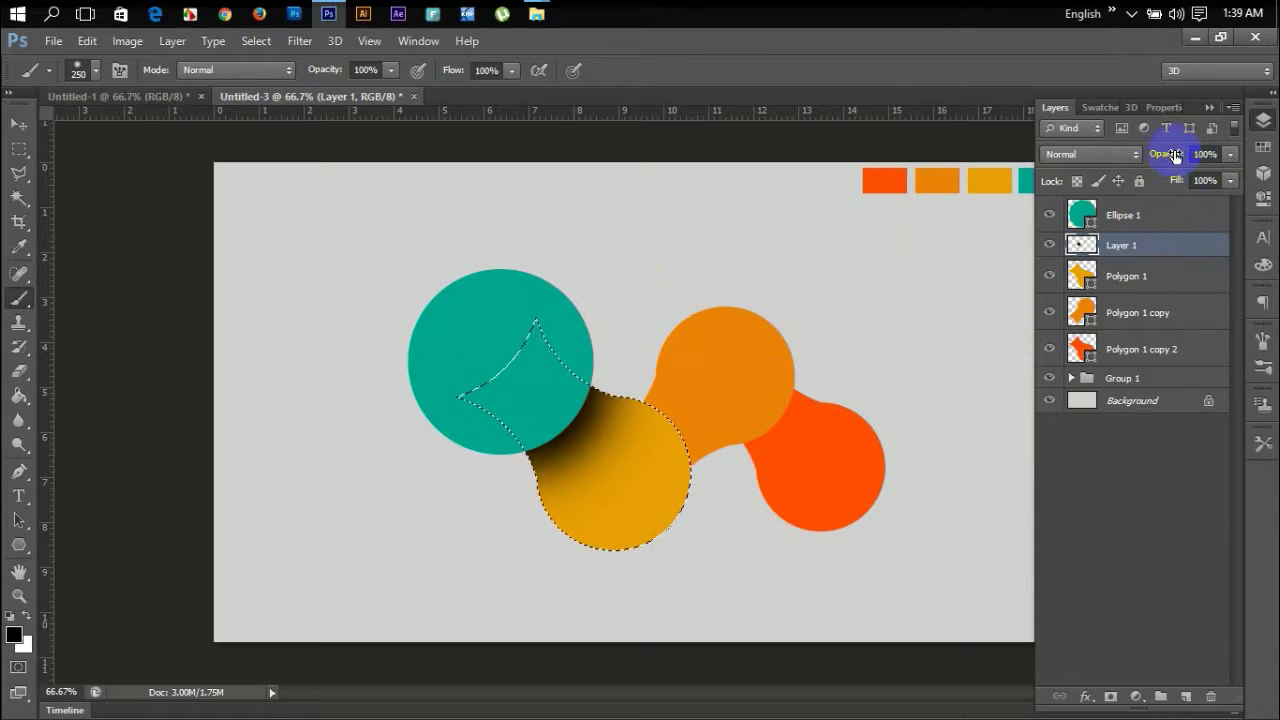
drag(1175, 155, 1155, 155)
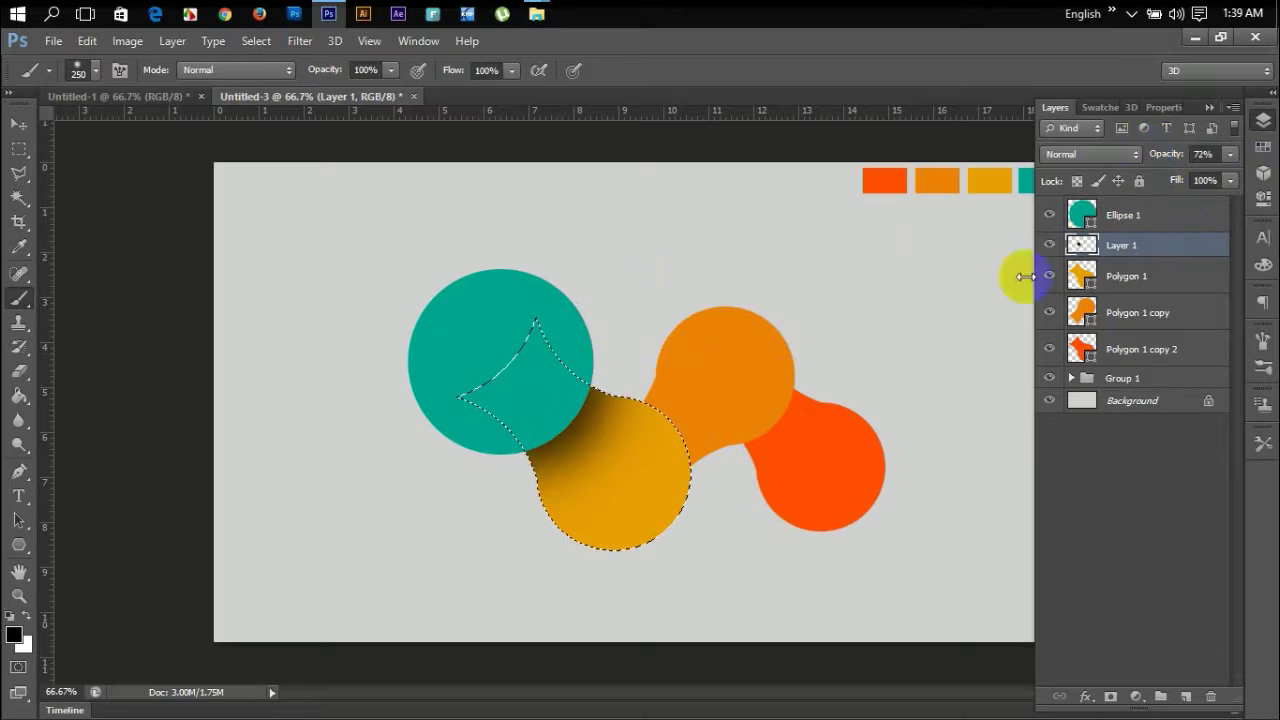
mouse_move(586, 414)
mouse_down()
mouse_move(556, 417)
mouse_move(766, 397)
mouse_up()
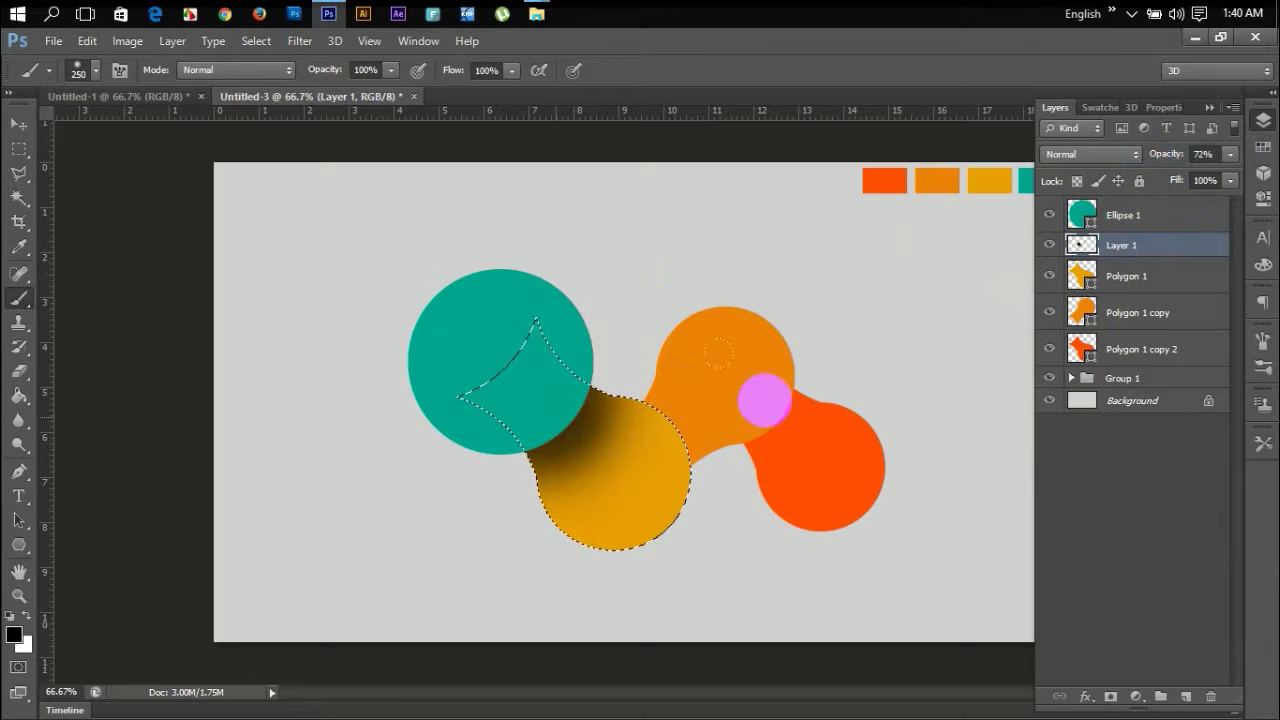
drag(1175, 158, 1167, 158)
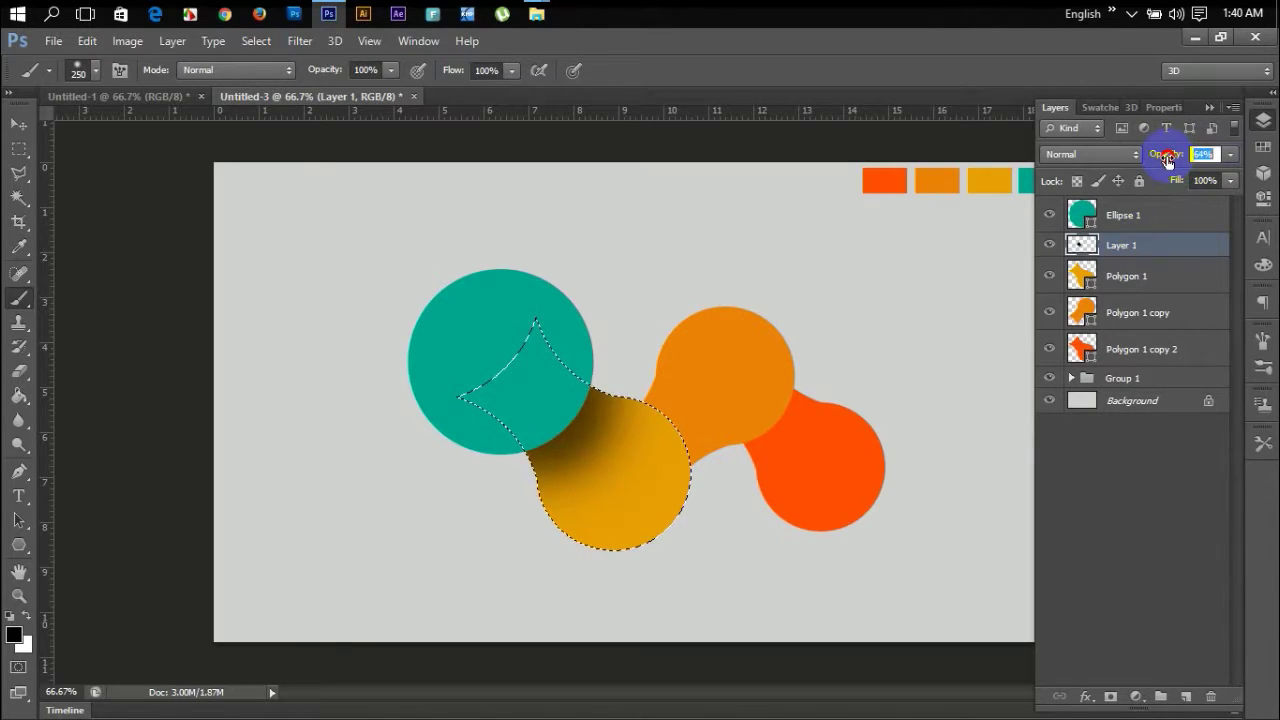
drag(1167, 160, 1169, 162)
key(ctrl+d)
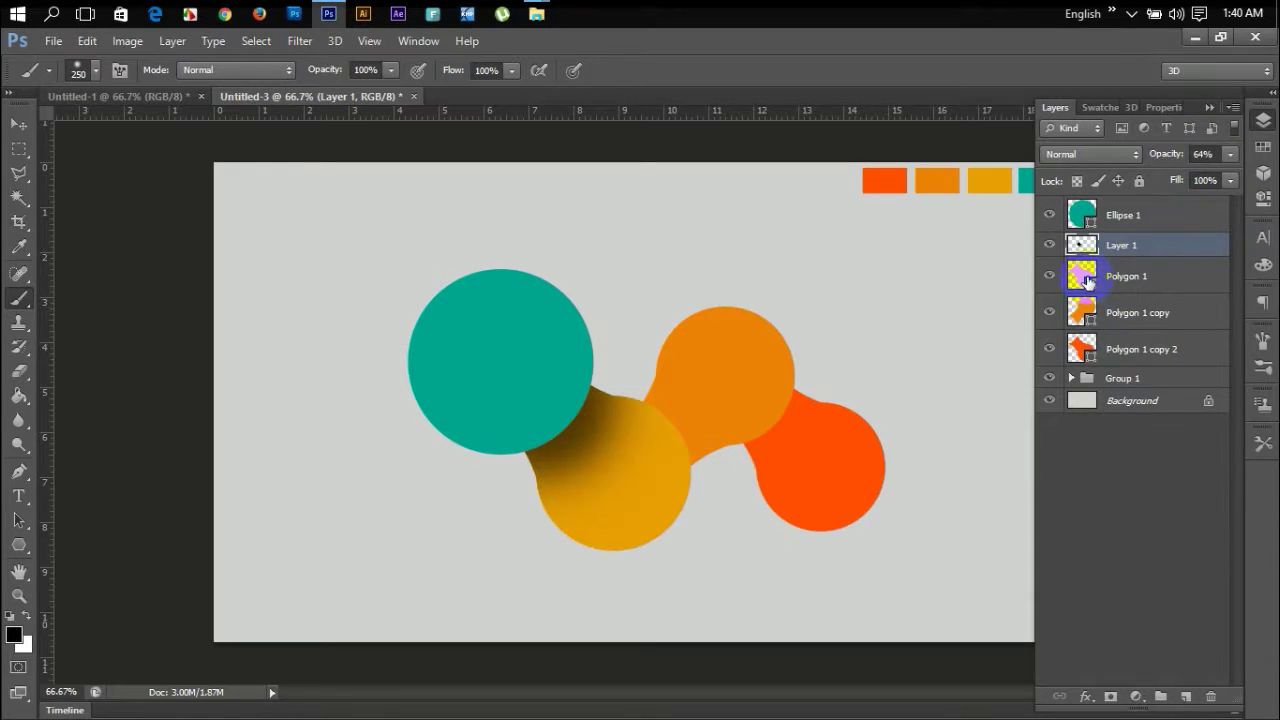
Paint a shadow on Layer 2 where yellow meets orange and set its opacity to 59%.
ctrl+click(1083, 310)
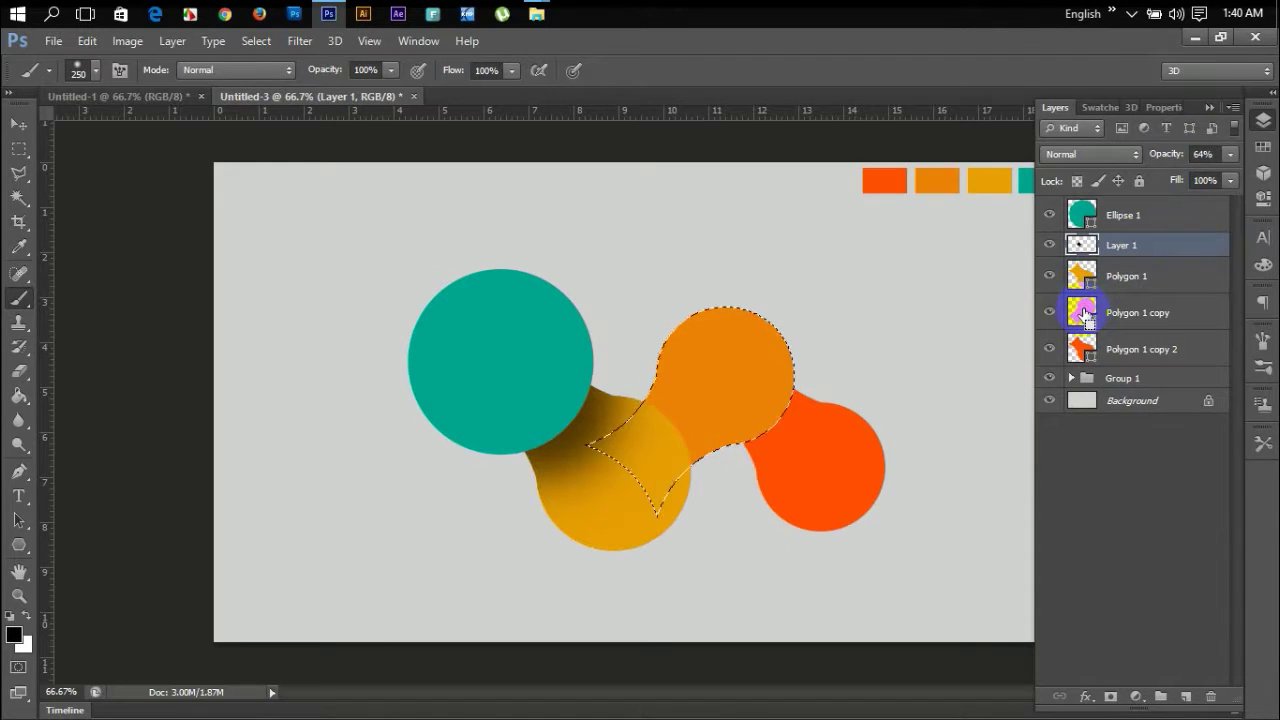
click(1140, 313)
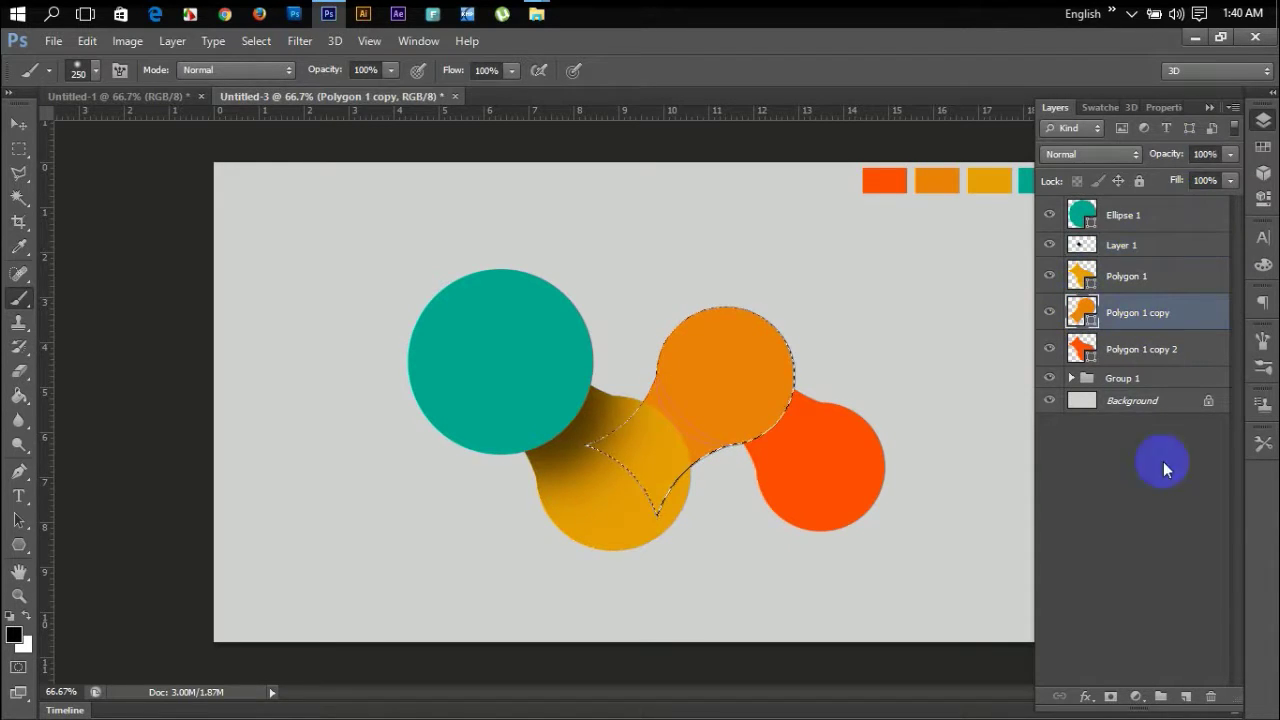
click(1186, 696)
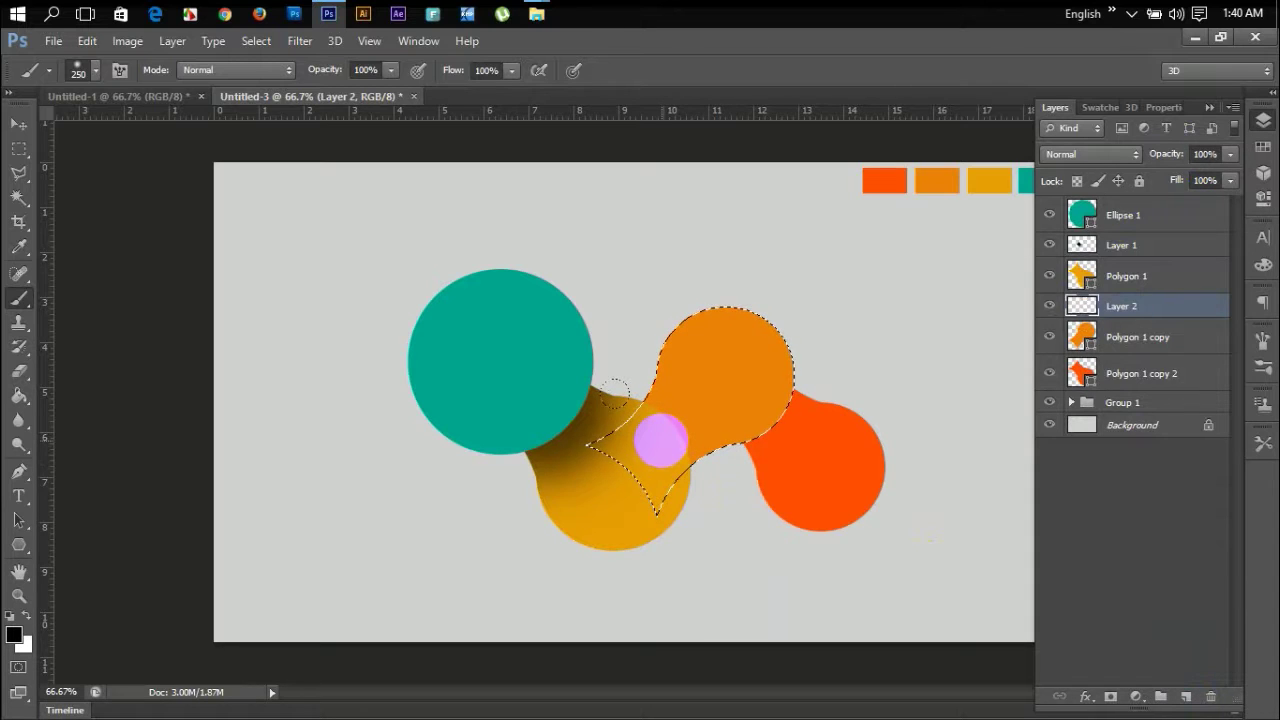
drag(618, 383, 640, 405)
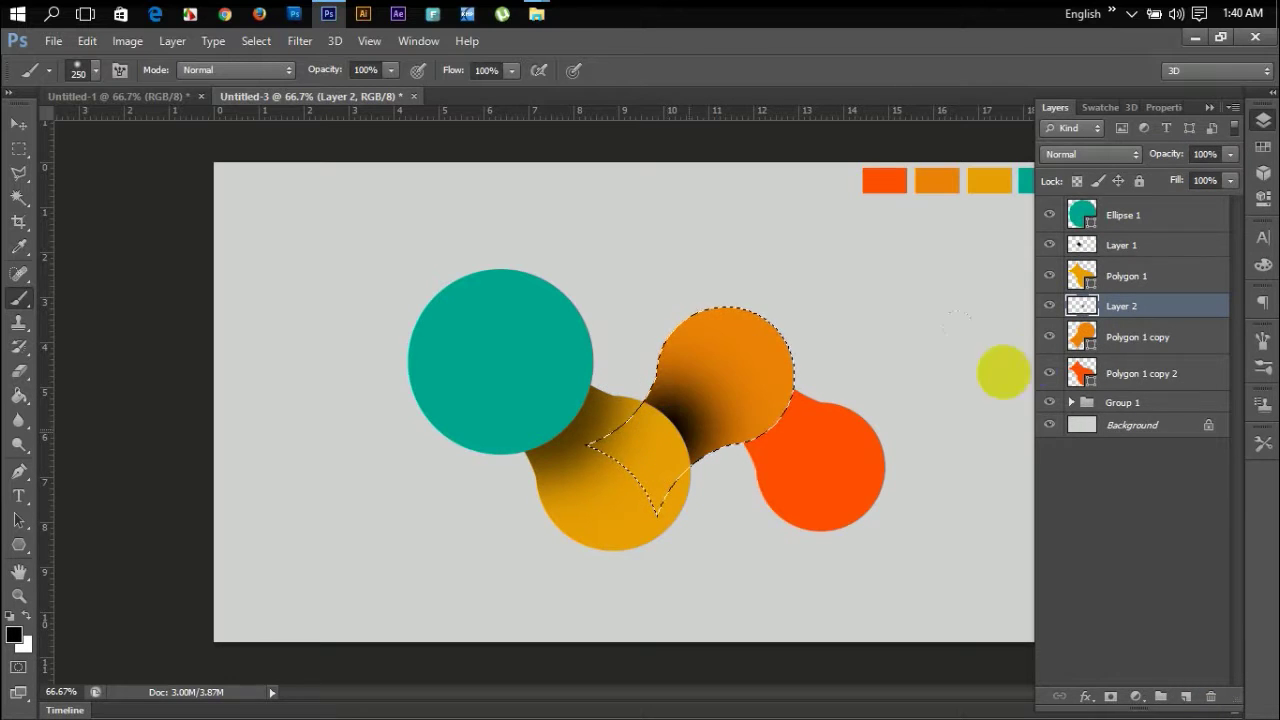
mouse_move(1165, 155)
mouse_down()
mouse_move(1140, 160)
mouse_move(1165, 158)
mouse_up()
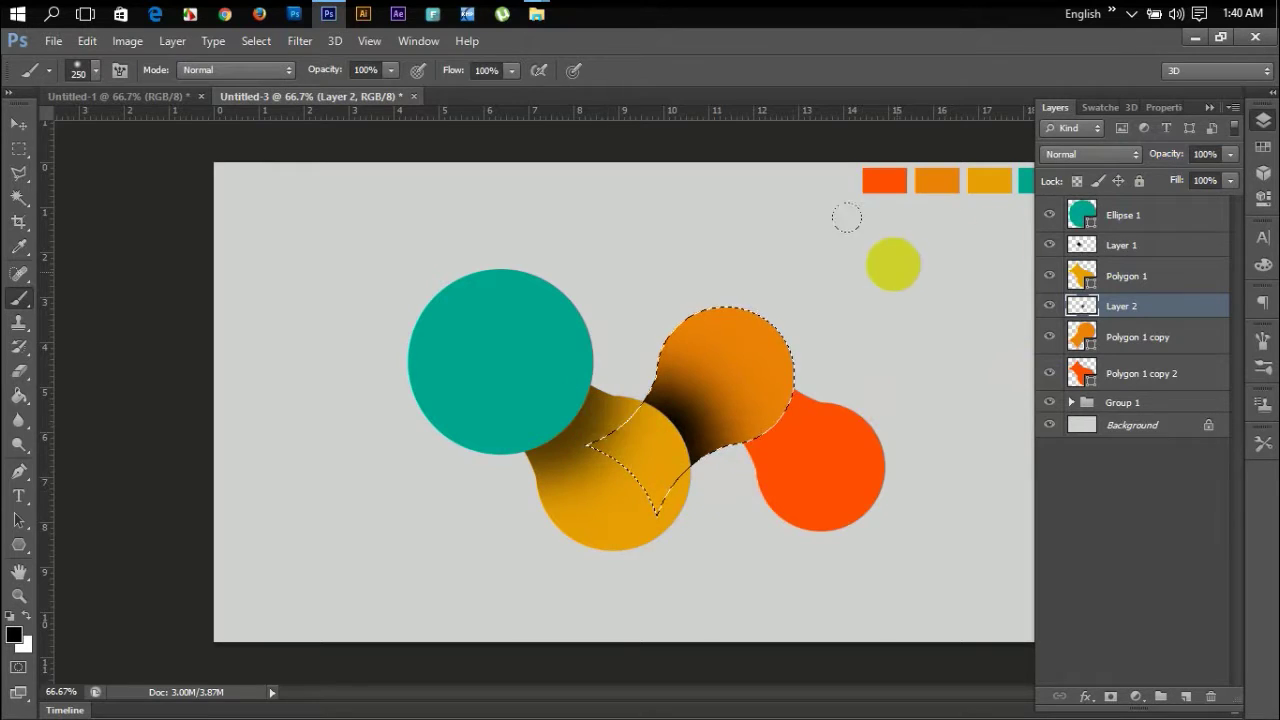
drag(1166, 150, 1130, 160)
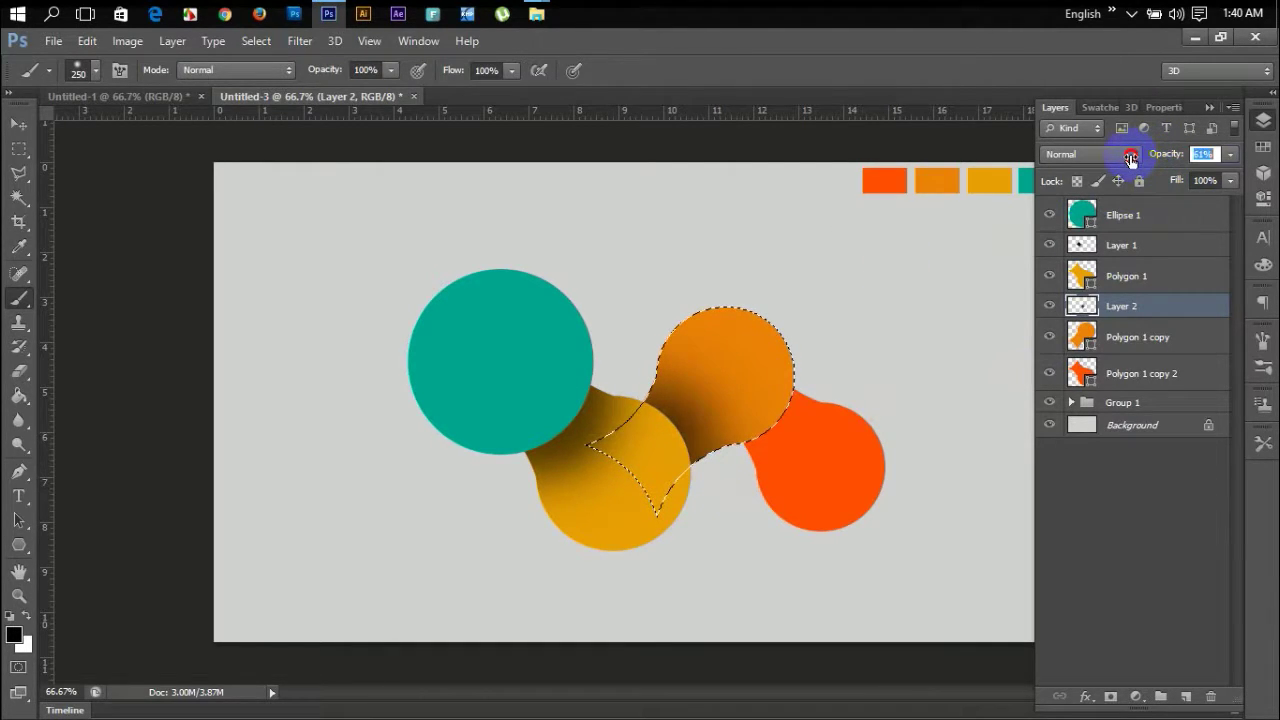
Paint a 61%-opacity dark shadow on new Layer 3 inside the red-orange circle's edge.
ctrl+click(1084, 376)
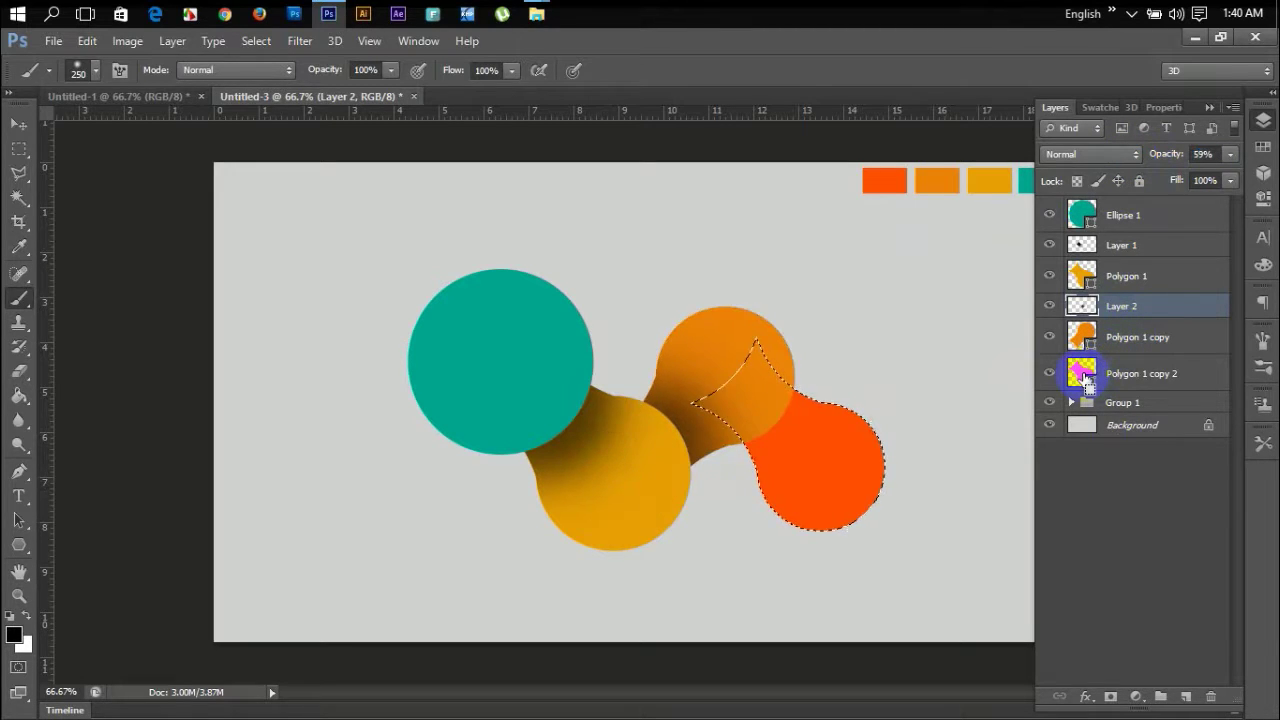
click(1155, 378)
click(1185, 697)
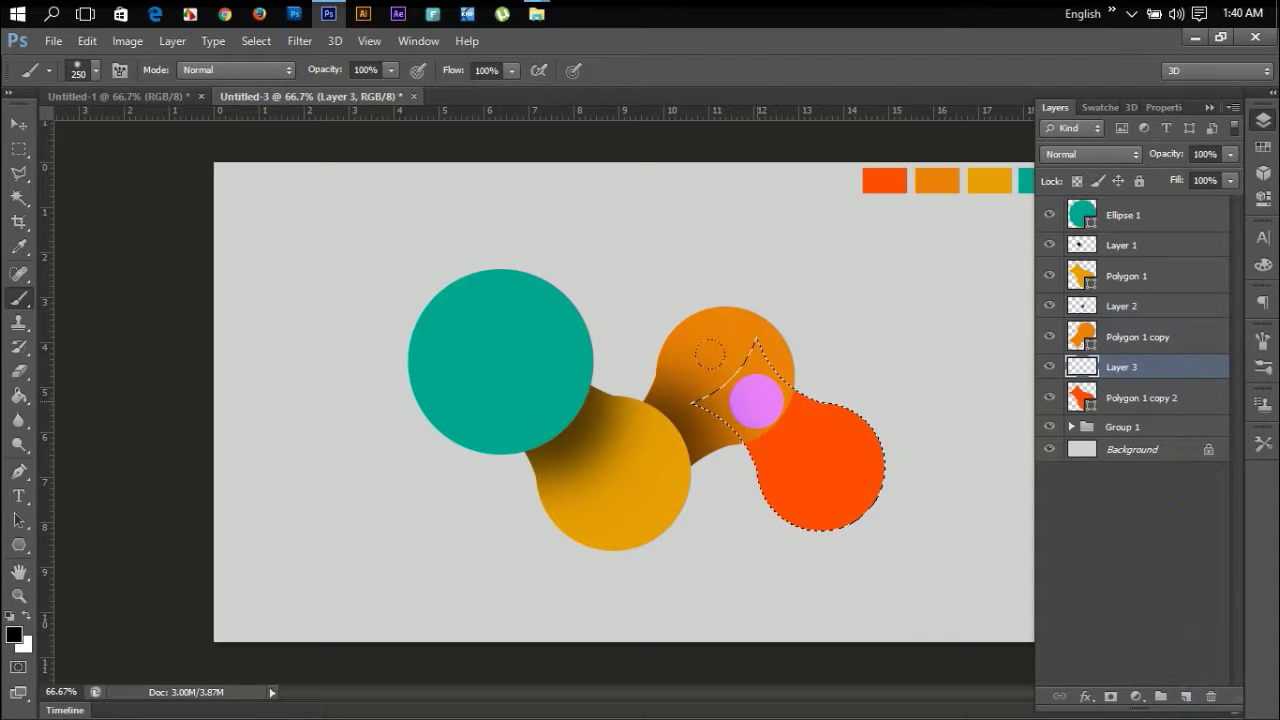
mouse_move(757, 401)
mouse_down()
mouse_move(774, 357)
mouse_move(709, 411)
mouse_move(710, 432)
mouse_up()
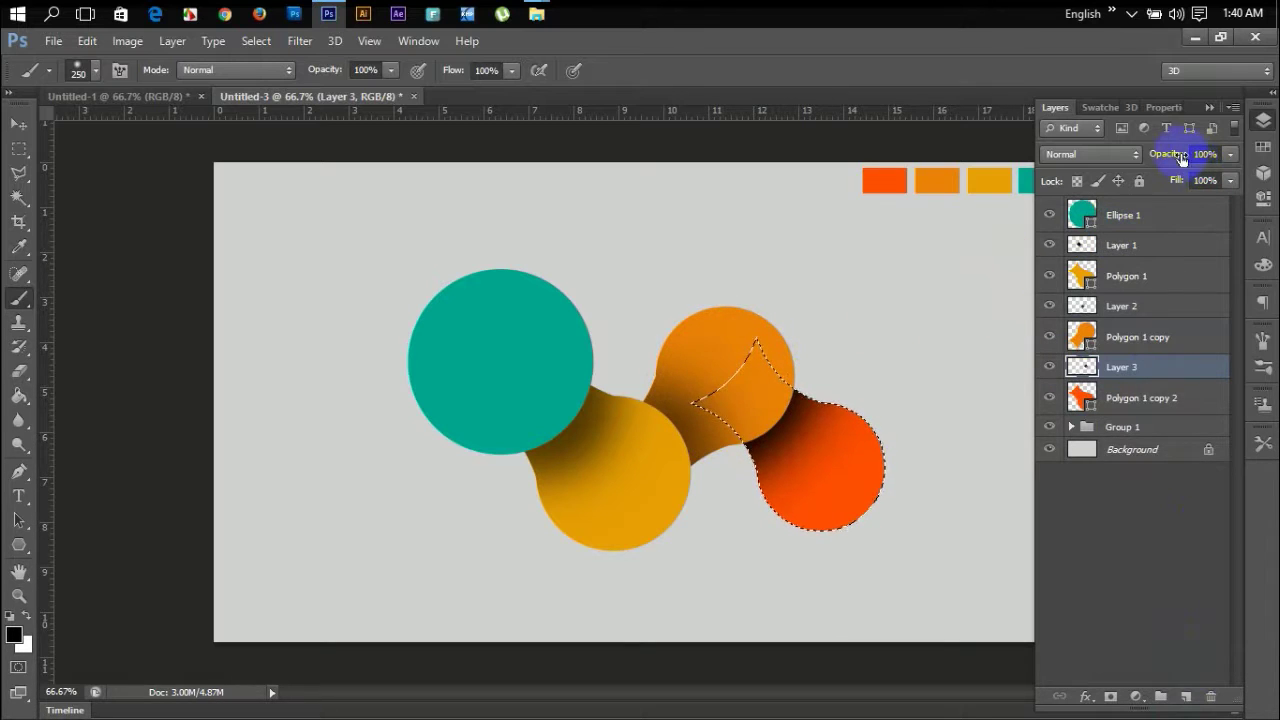
drag(1160, 154, 1149, 158)
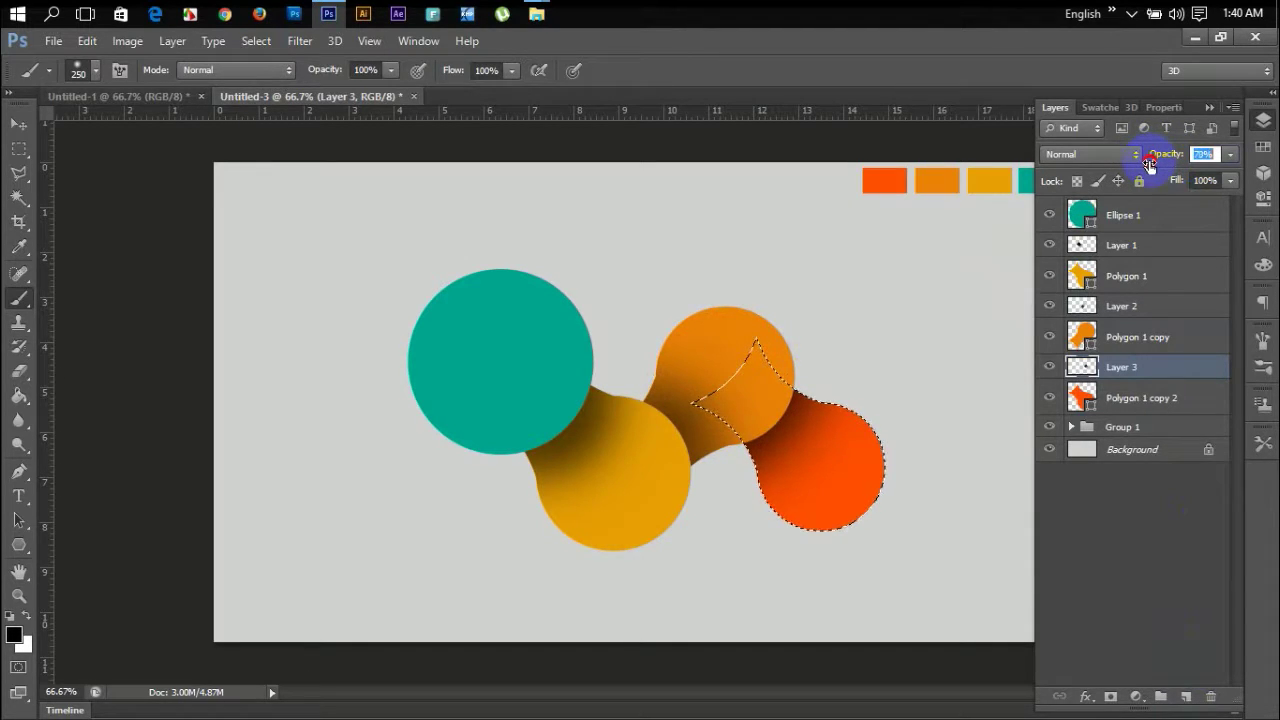
drag(1149, 163, 1160, 161)
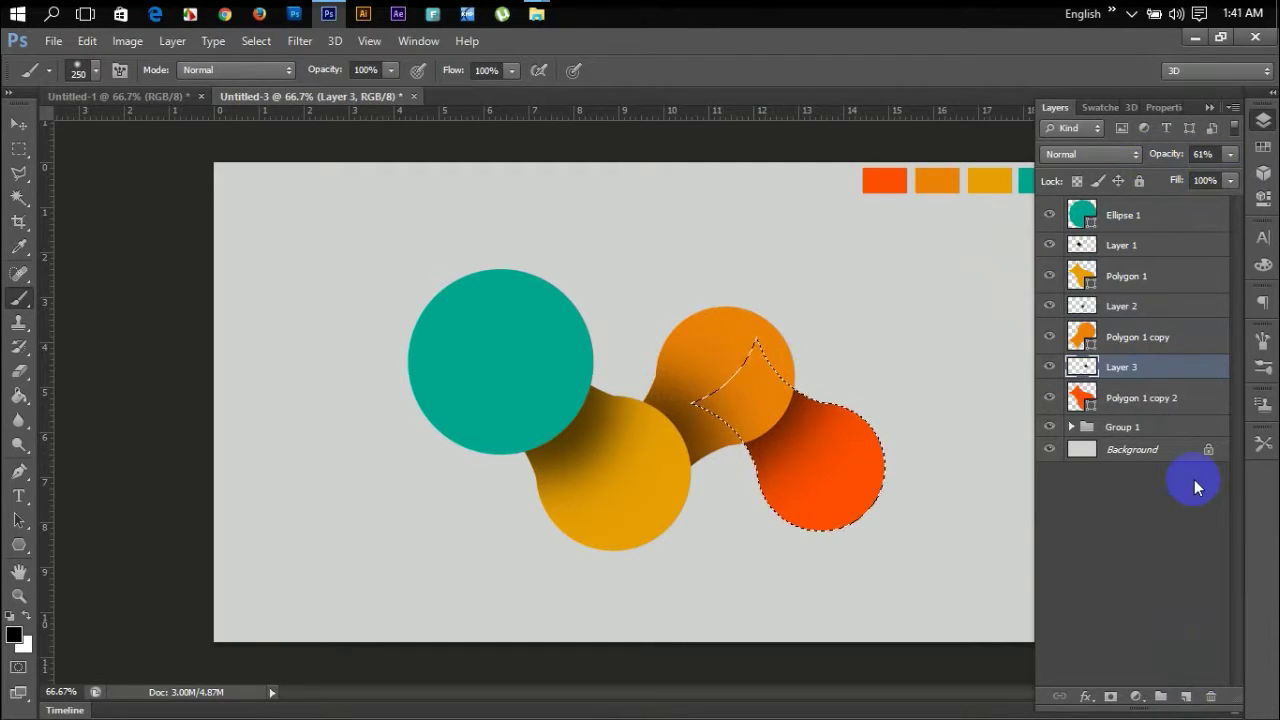
key(ctrl+d)
Group Ellipse 1 through Polygon 1 copy 2 and all shading layers into Group 2.
click(1127, 212)
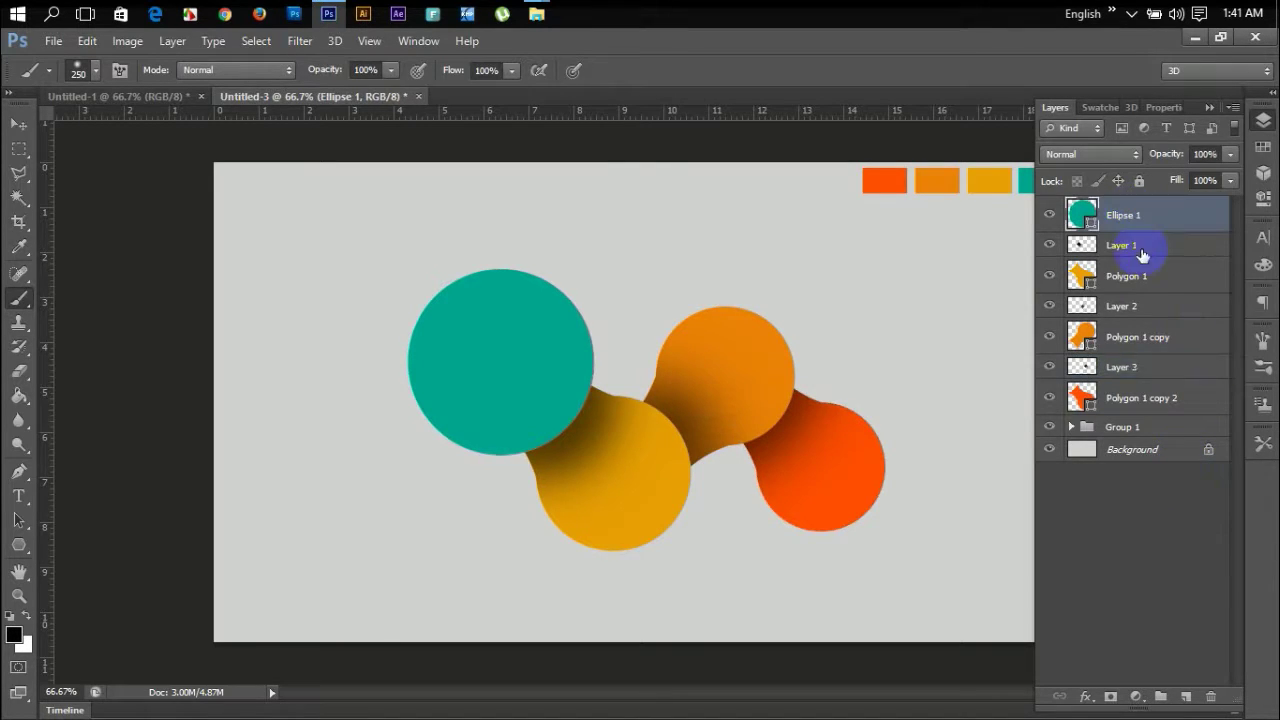
shift+click(1128, 399)
key(ctrl+g)
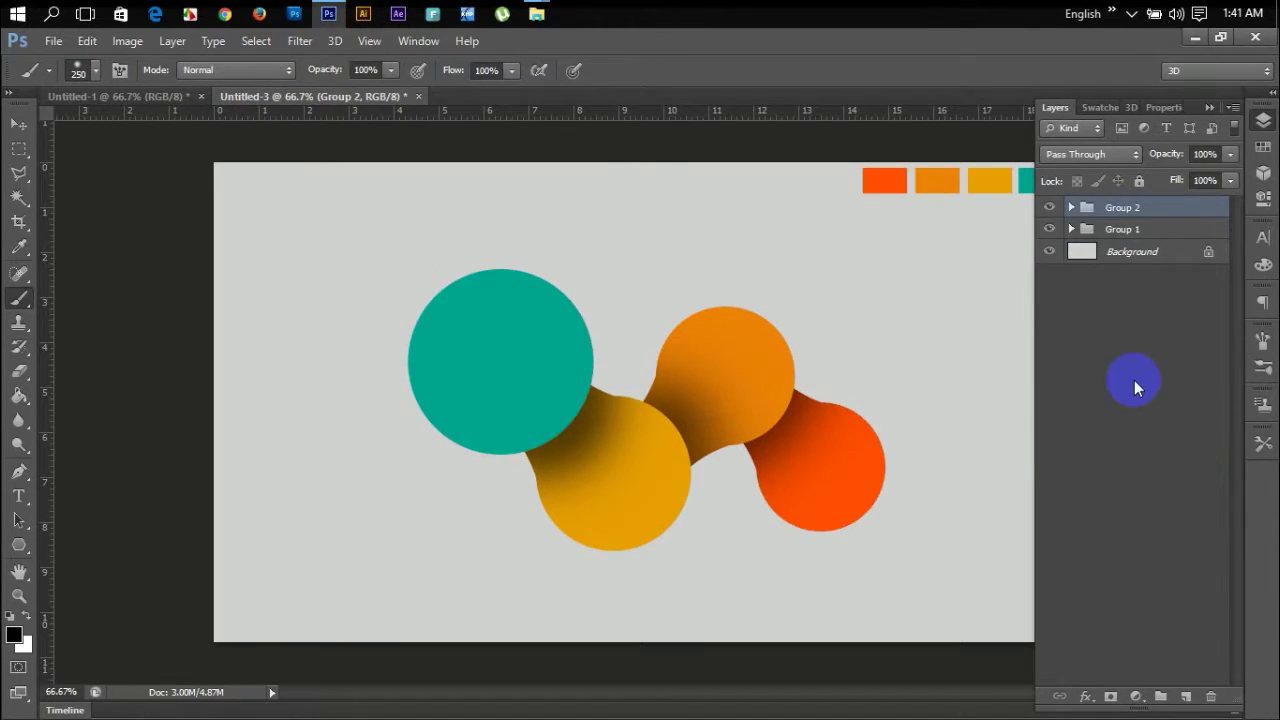
Type a black 01 label in the teal circle, scale it to about 700%, and position it.
click(20, 496)
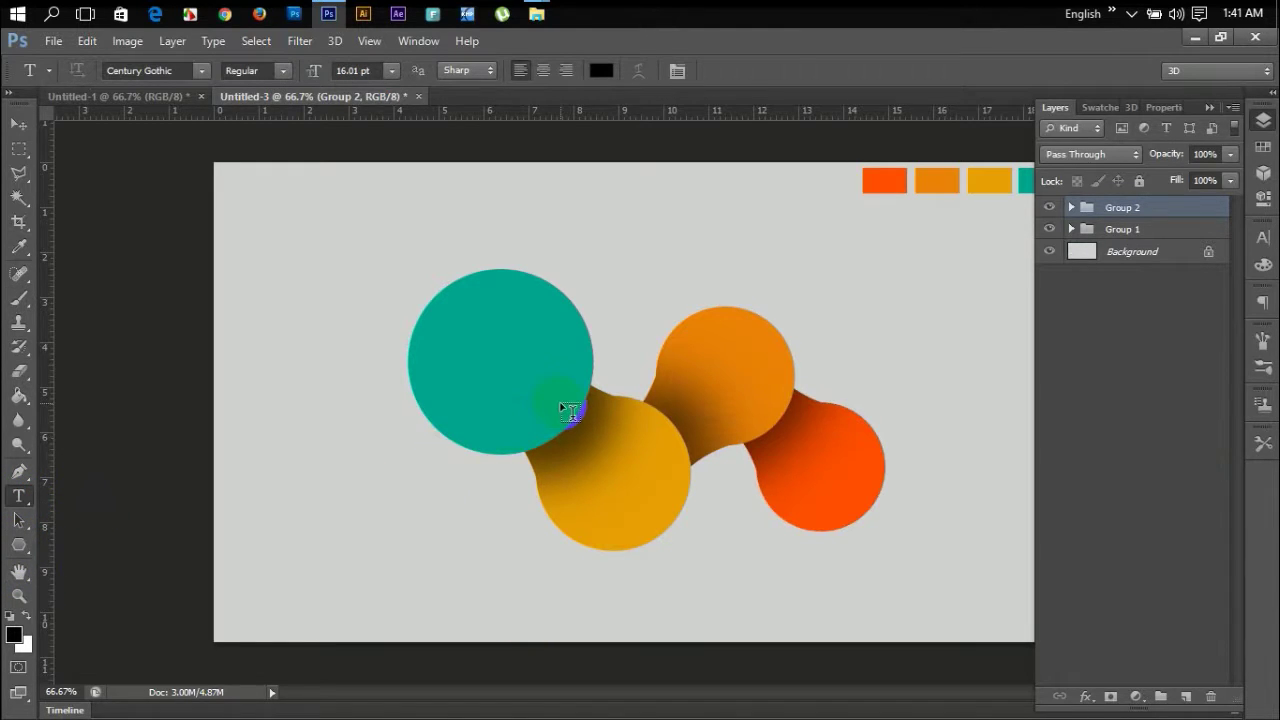
click(480, 354)
text(01)
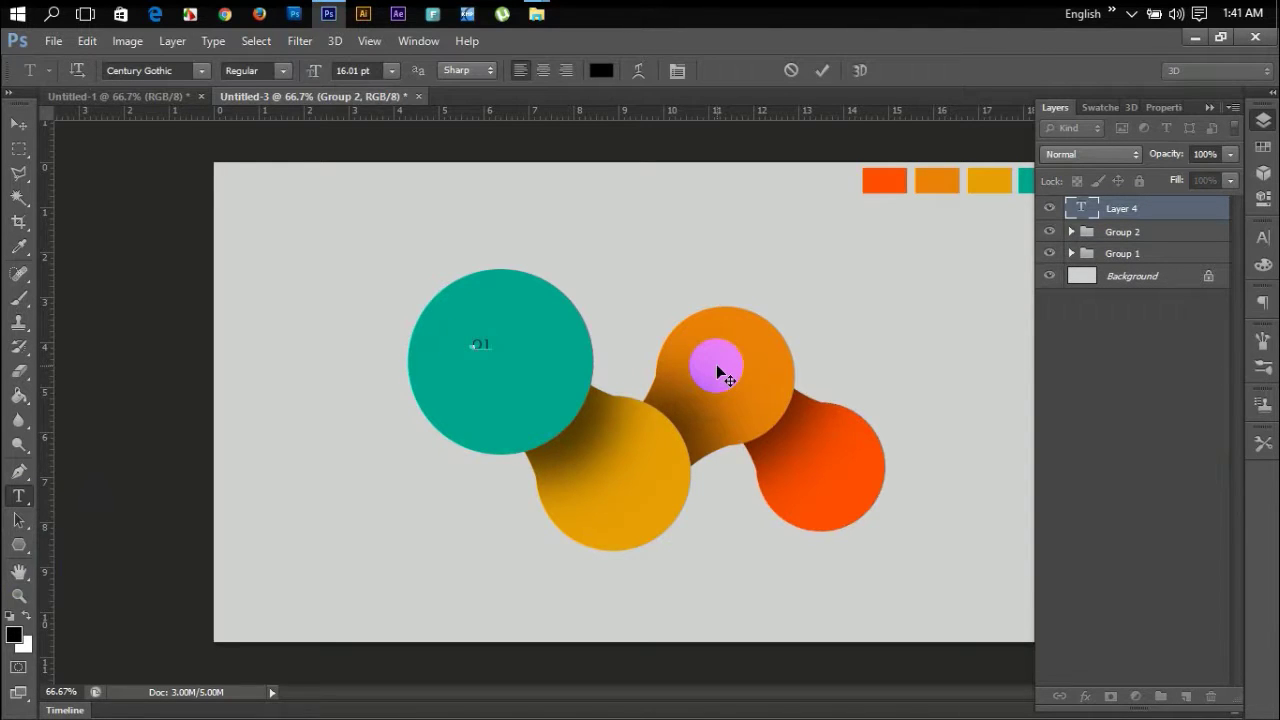
click(18, 128)
key(ctrl+t)
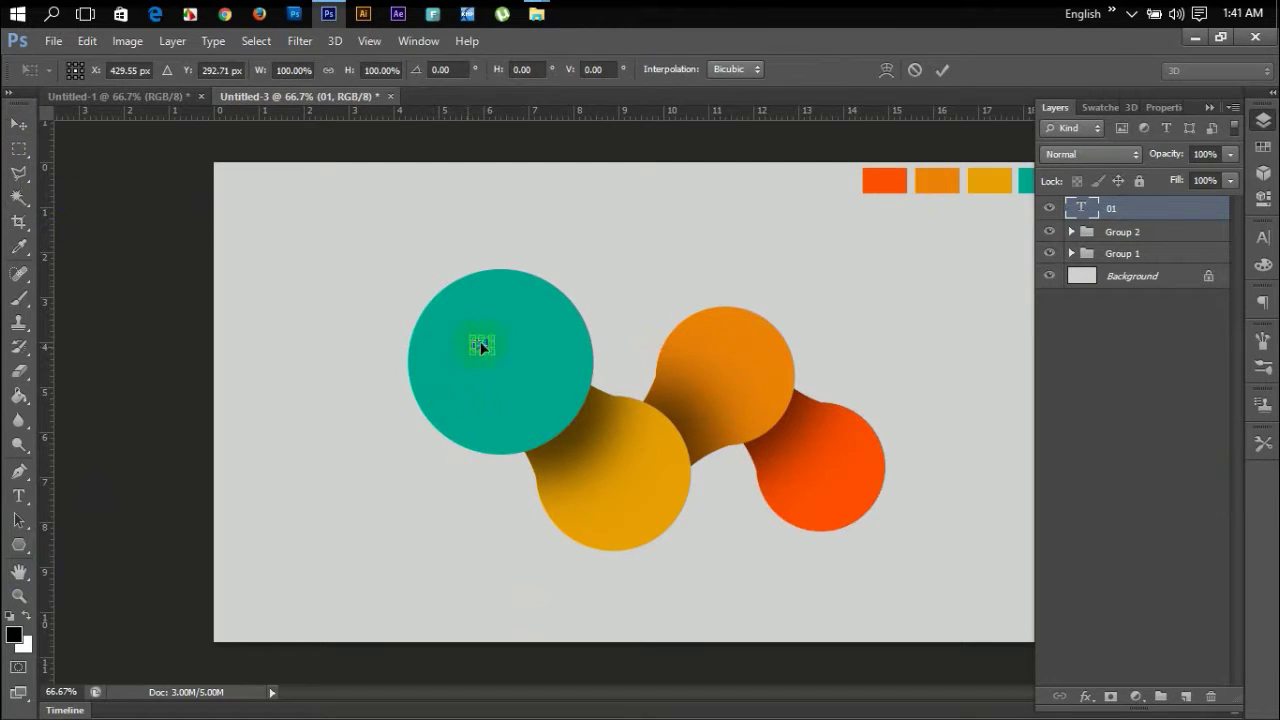
drag(491, 351, 516, 405)
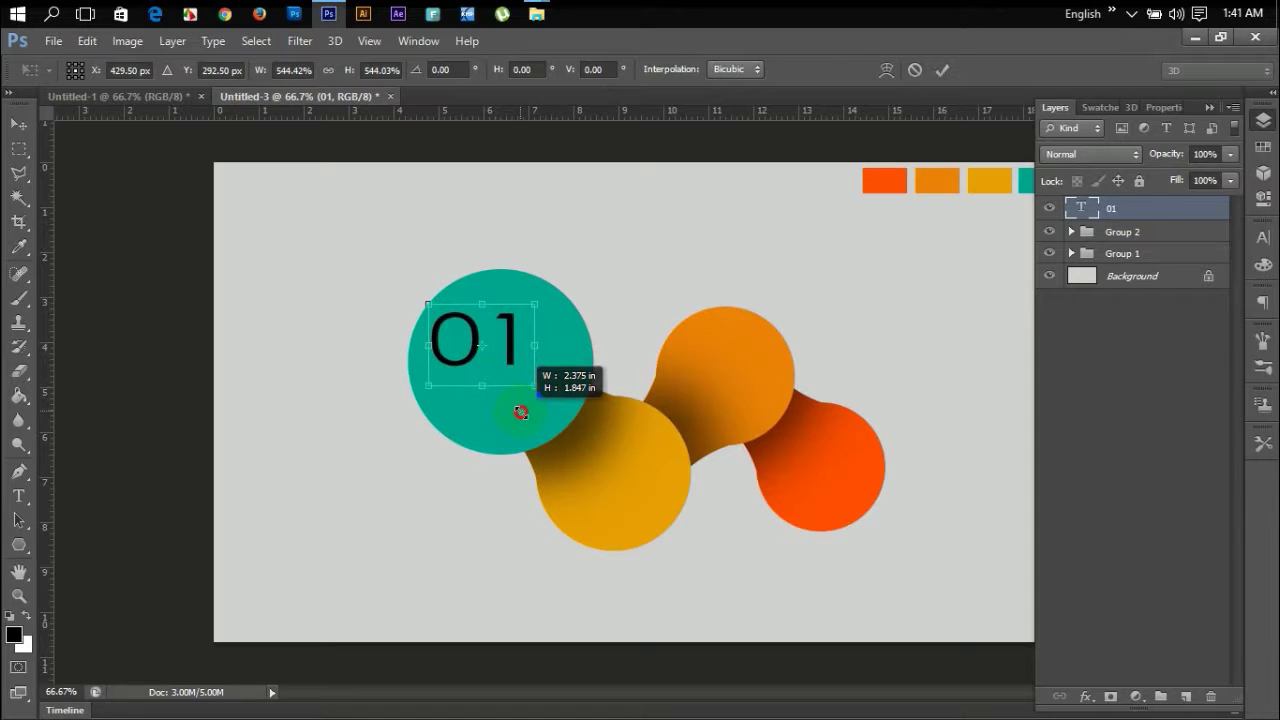
drag(516, 405, 532, 427)
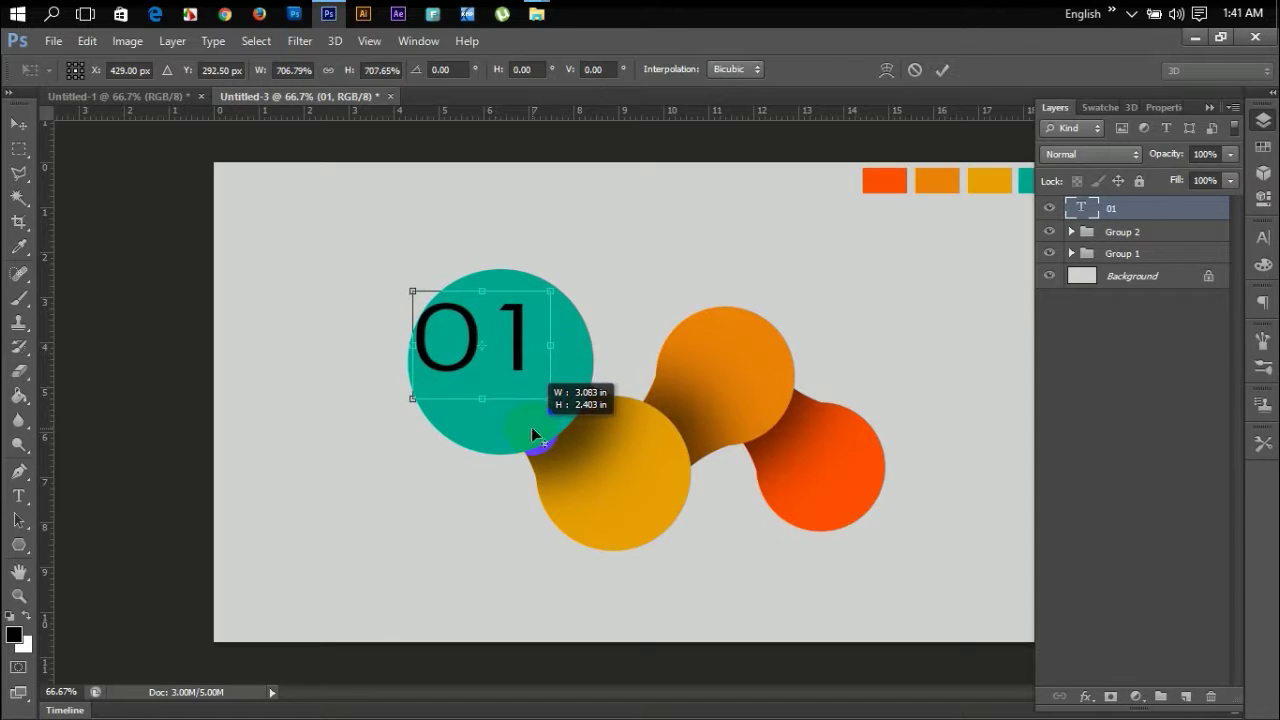
double_click(518, 335)
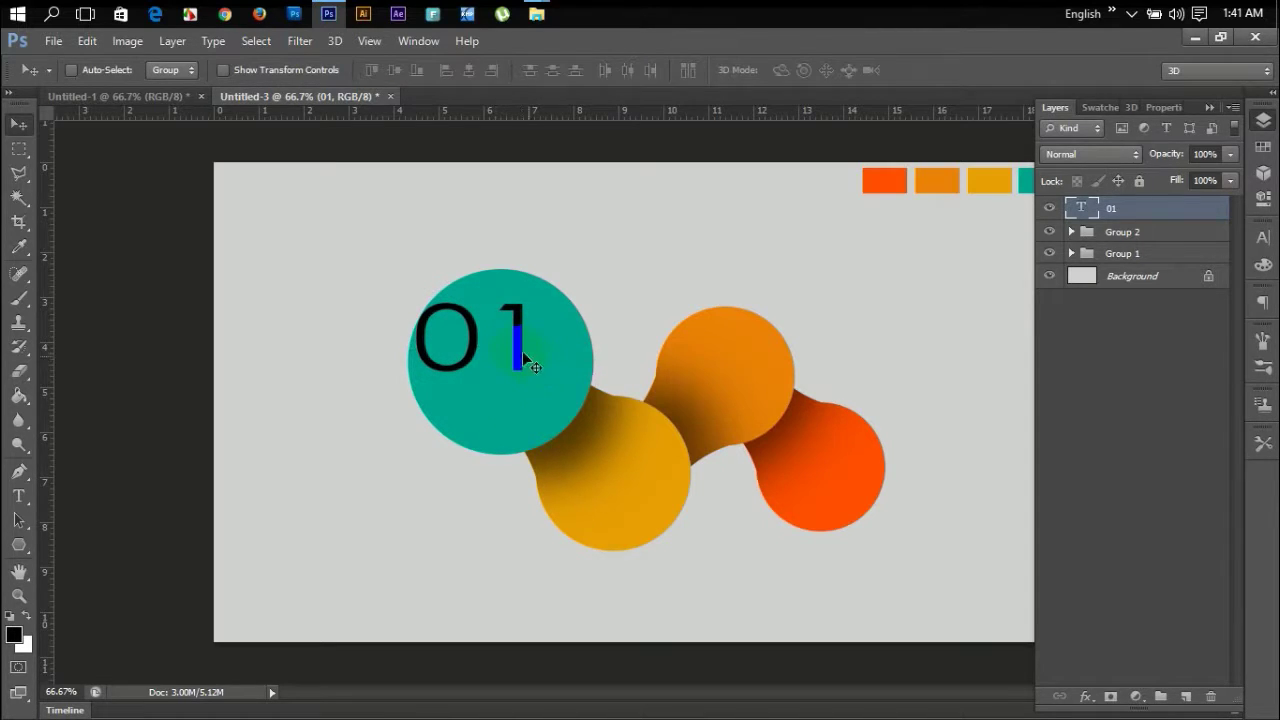
drag(517, 349, 531, 373)
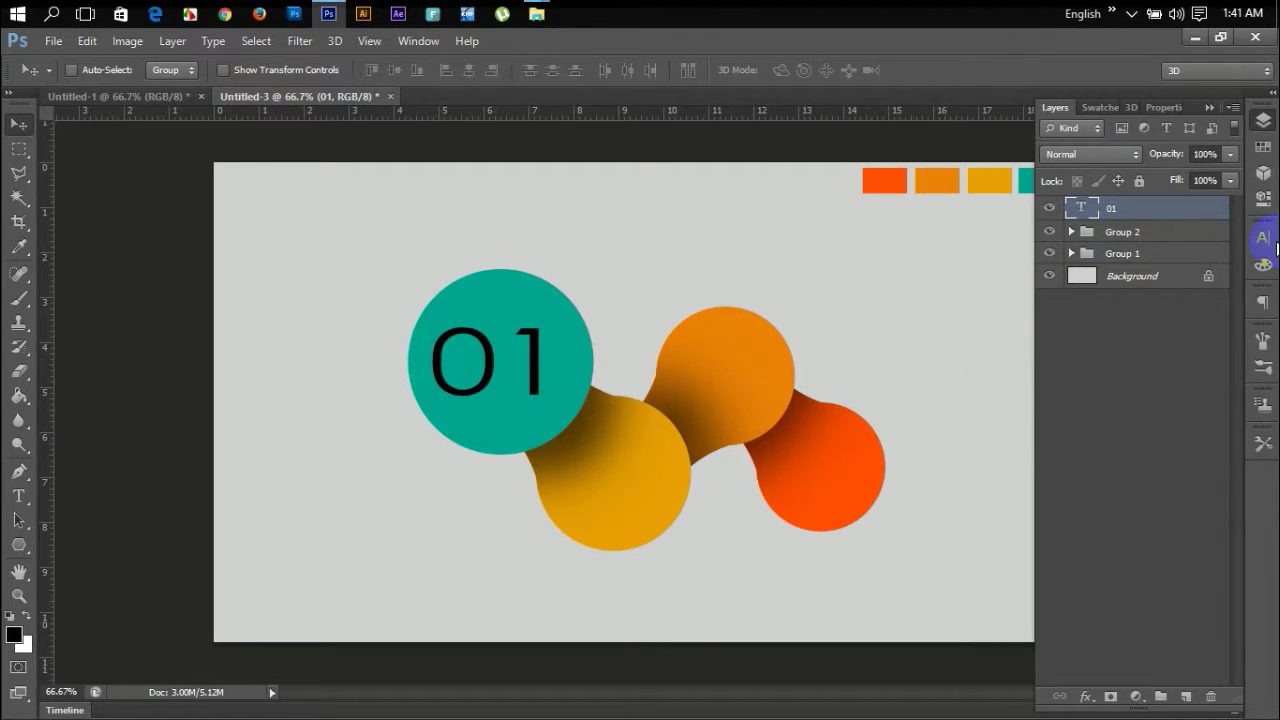
Set the 01 label's font to A La Nage, briefly trying Agency FB.
click(1264, 239)
click(1139, 249)
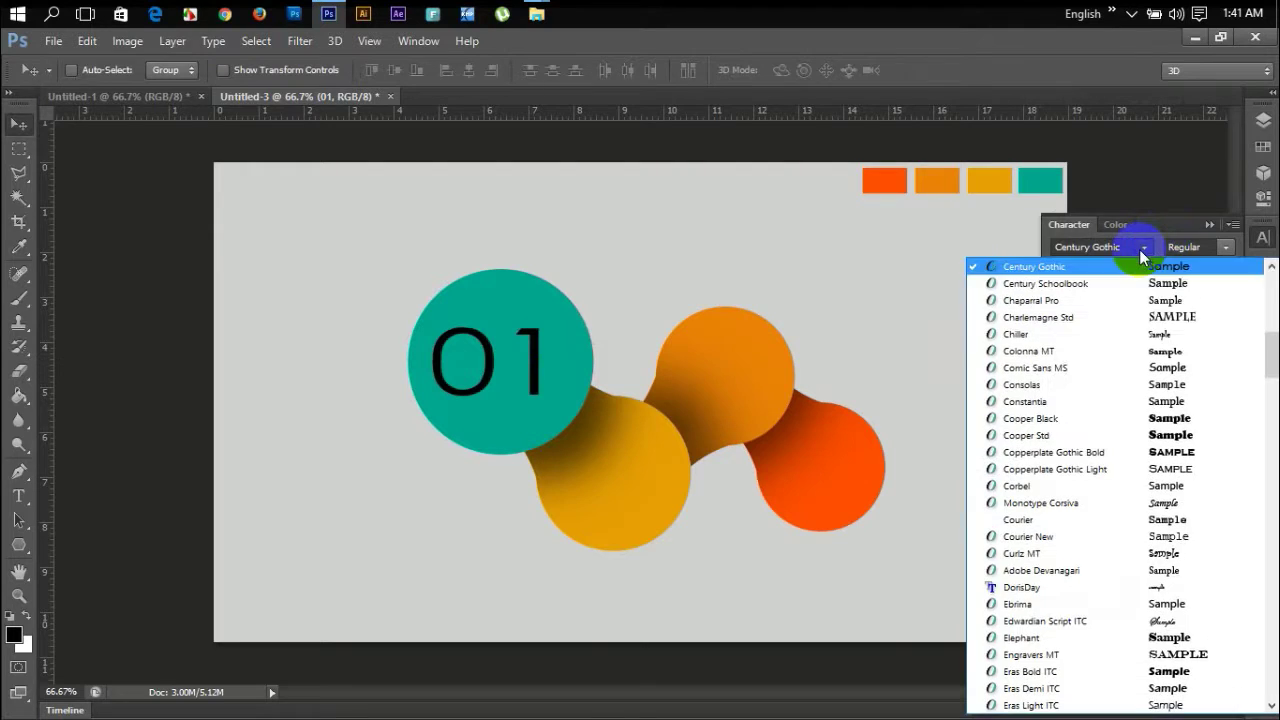
scroll(1135, 340, up, 10)
scroll(1140, 325, up, 2)
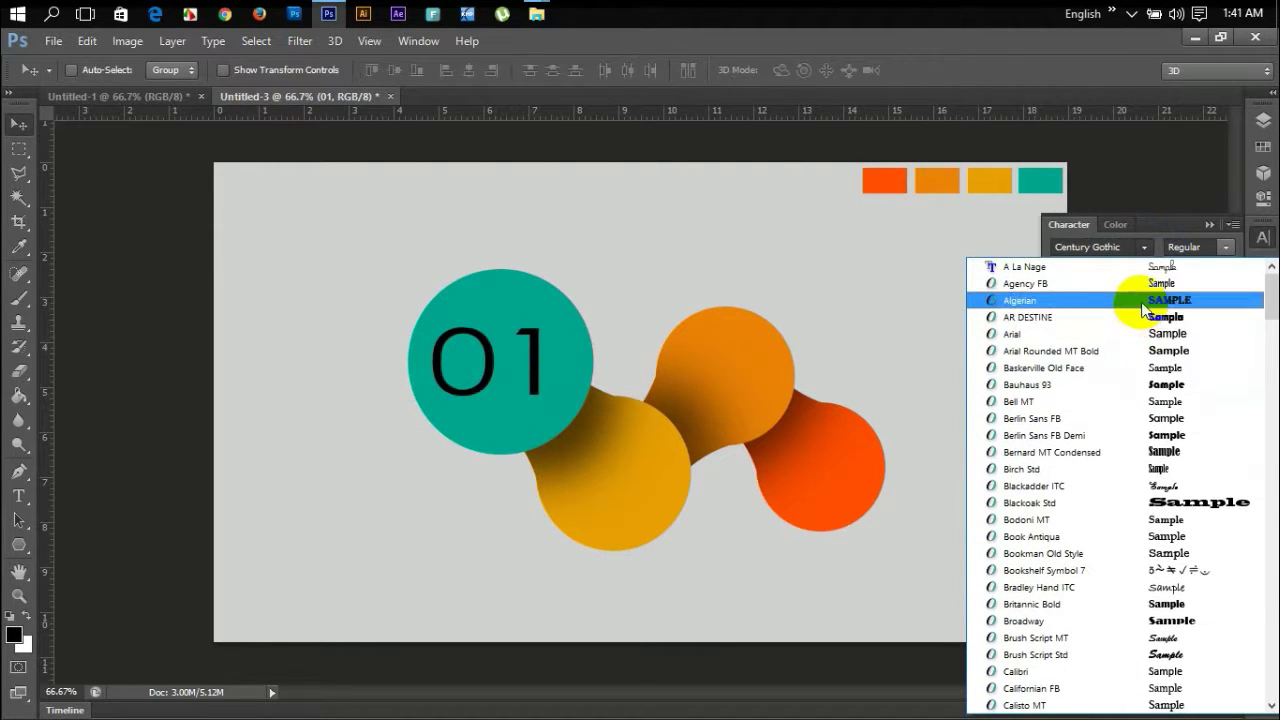
click(1140, 267)
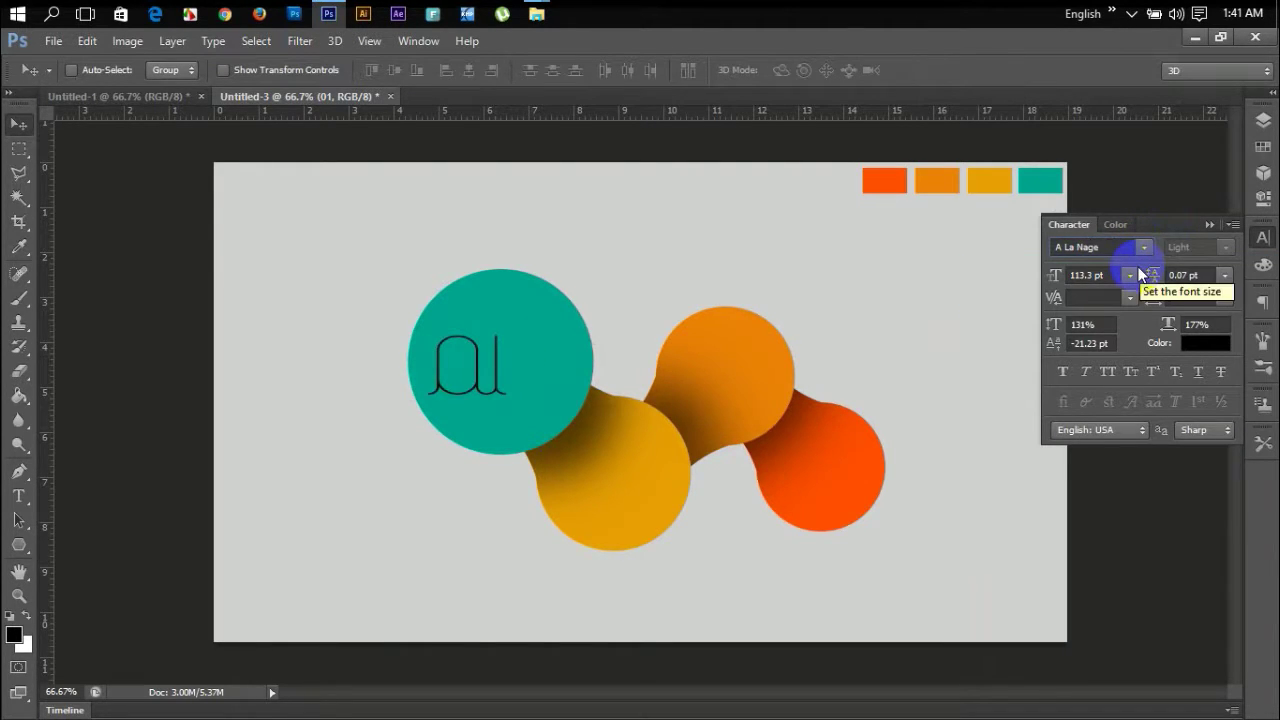
key(Down)
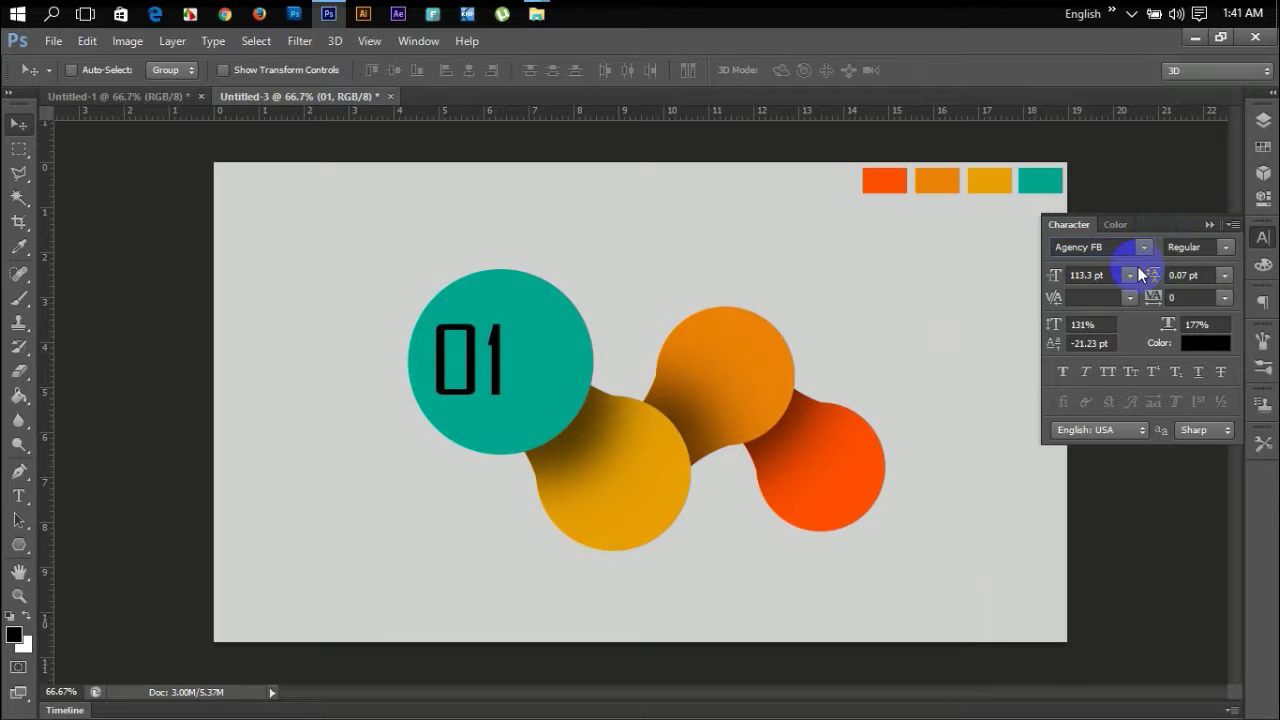
key(Up)
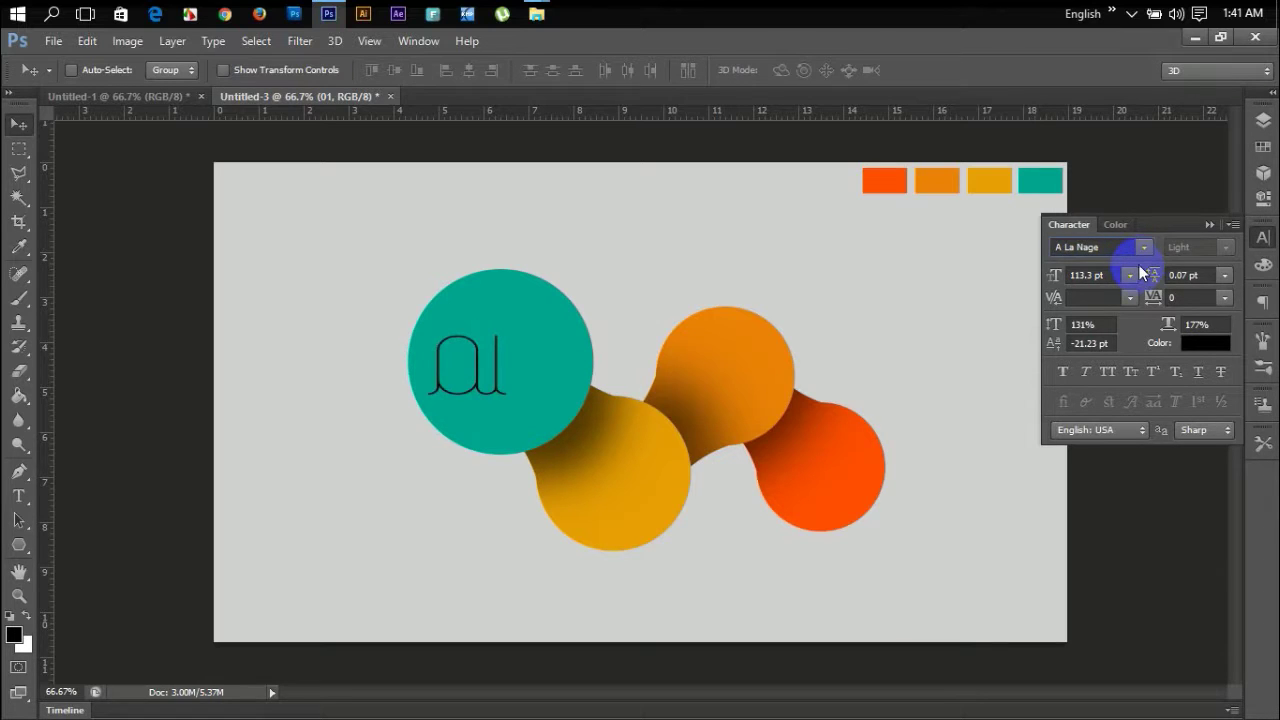
Briefly edit the label's digits, then close the Character panel and commit the text.
click(19, 496)
click(495, 366)
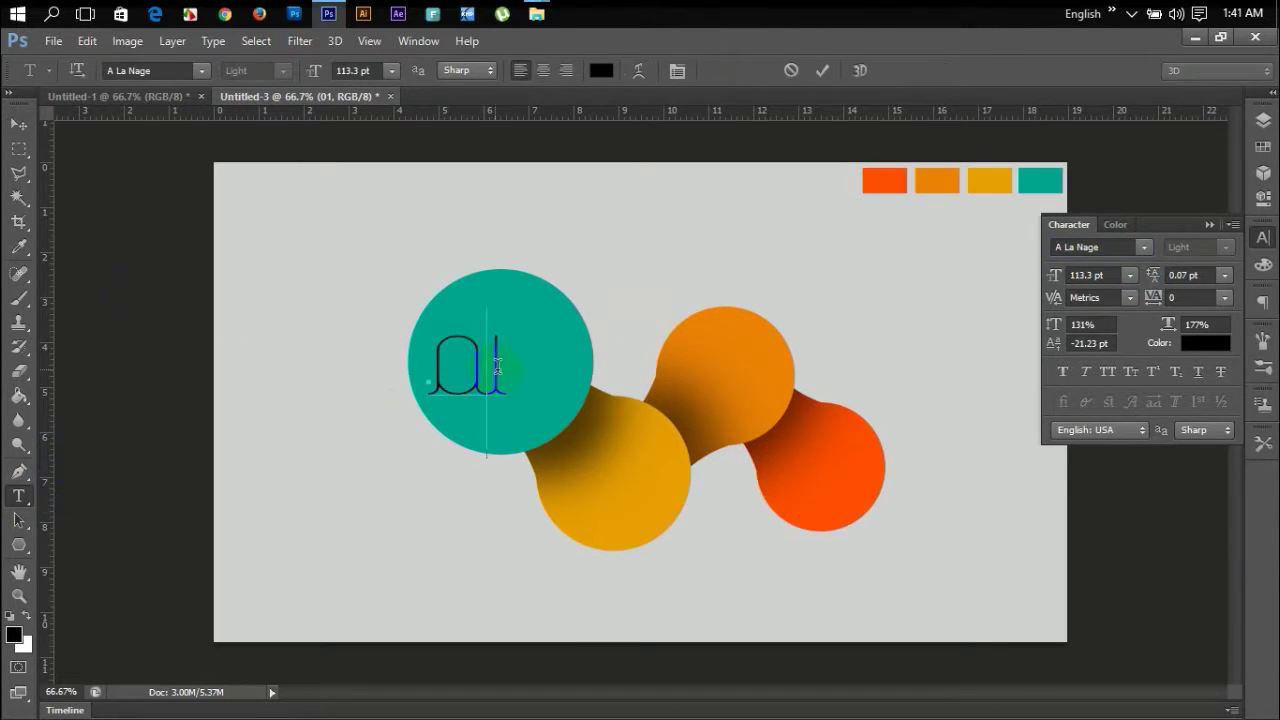
key(BackSpace)
text(2)
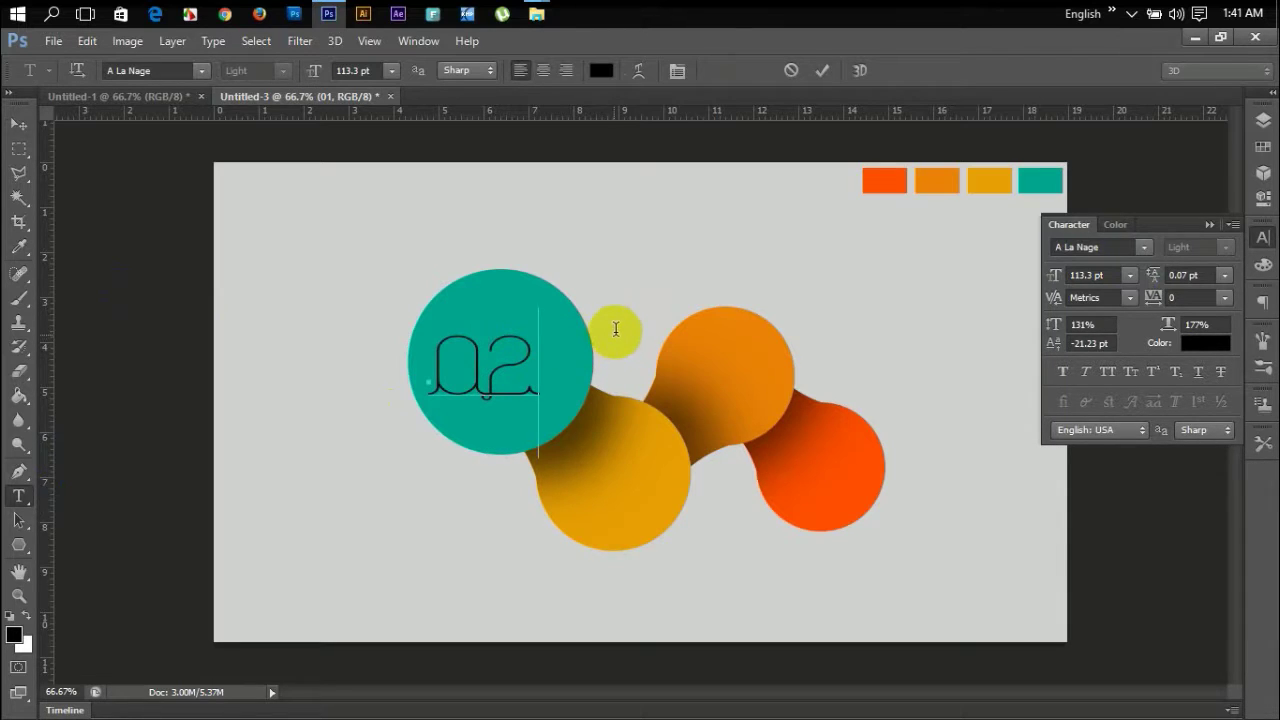
key(BackSpace)
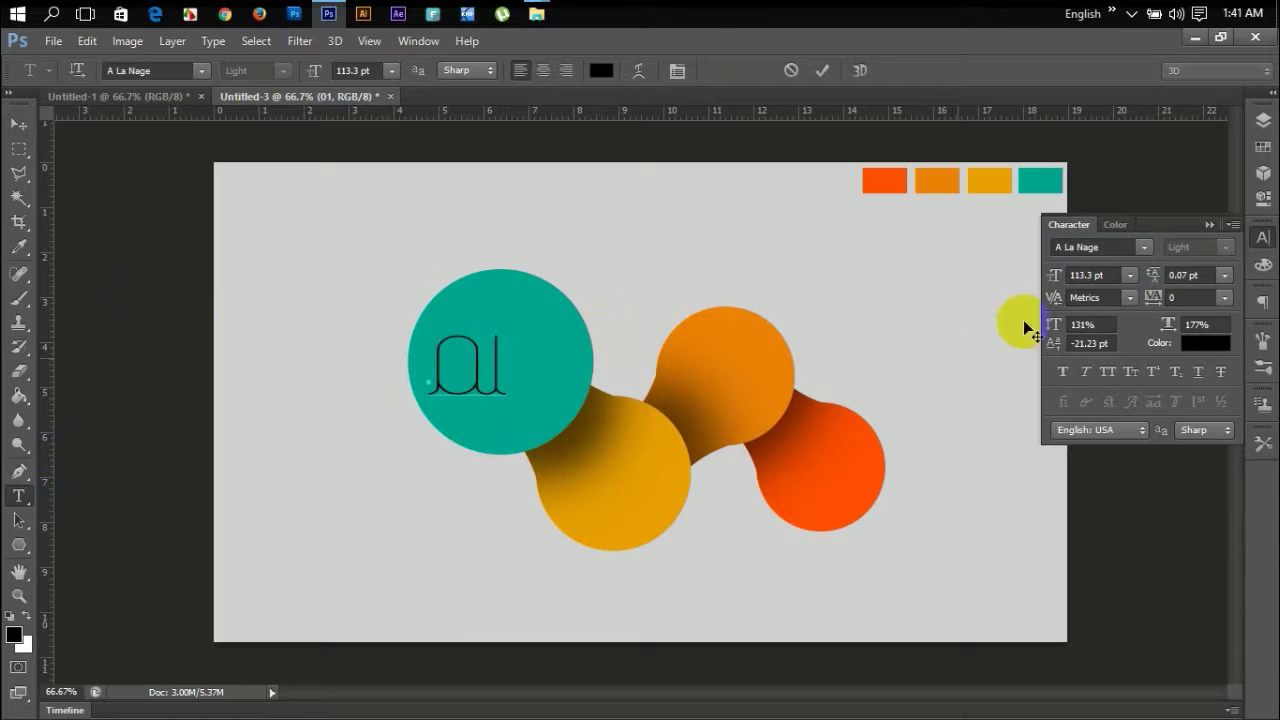
click(1211, 224)
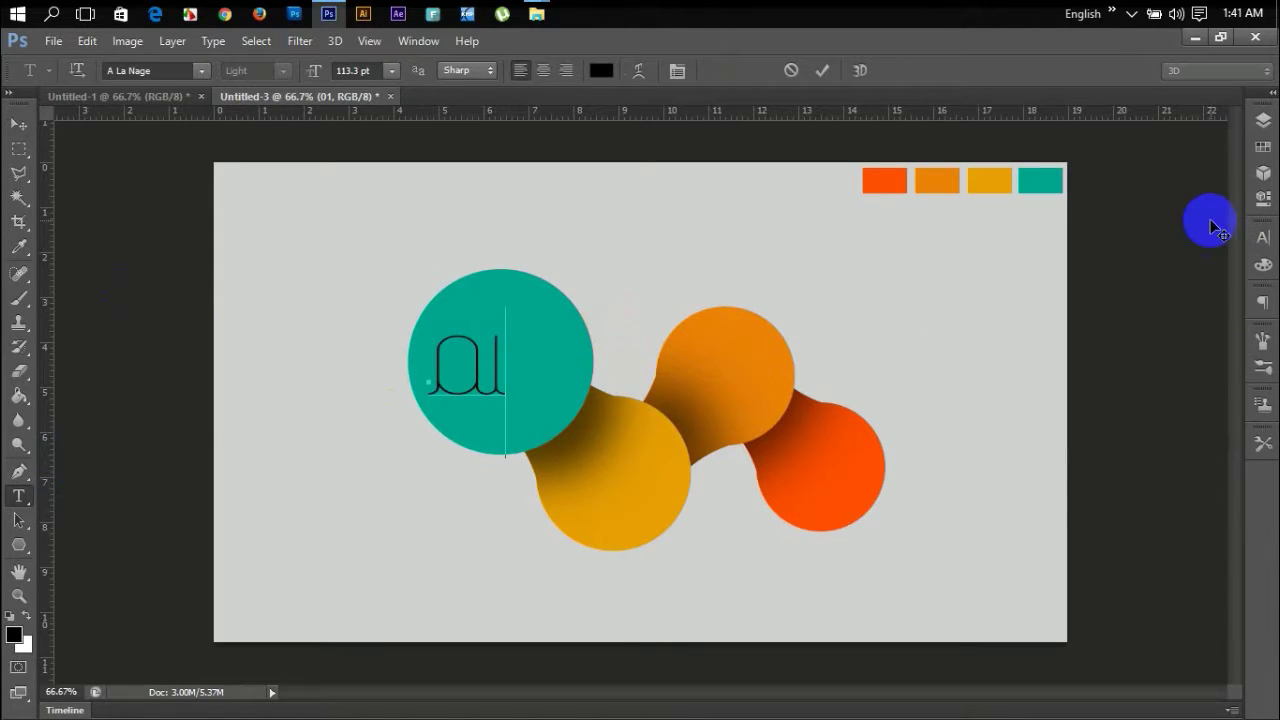
click(18, 124)
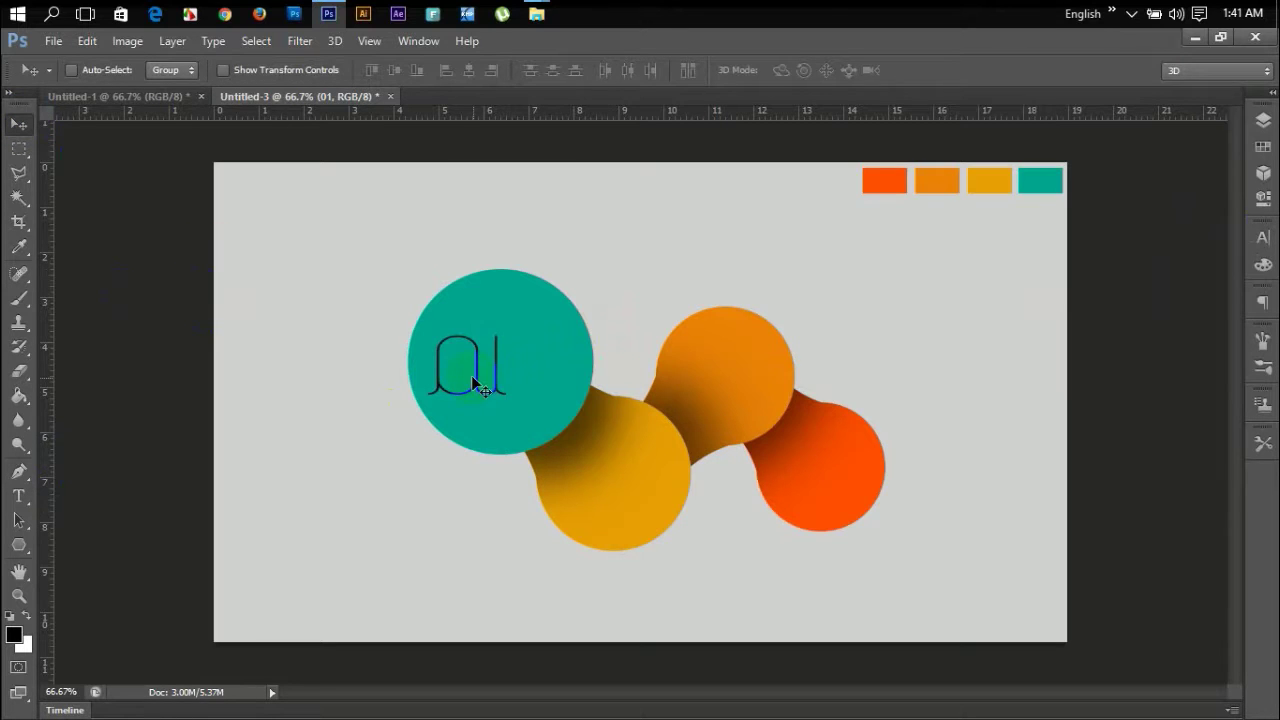
Ungroup Group 2 back into its separate layers.
click(1263, 119)
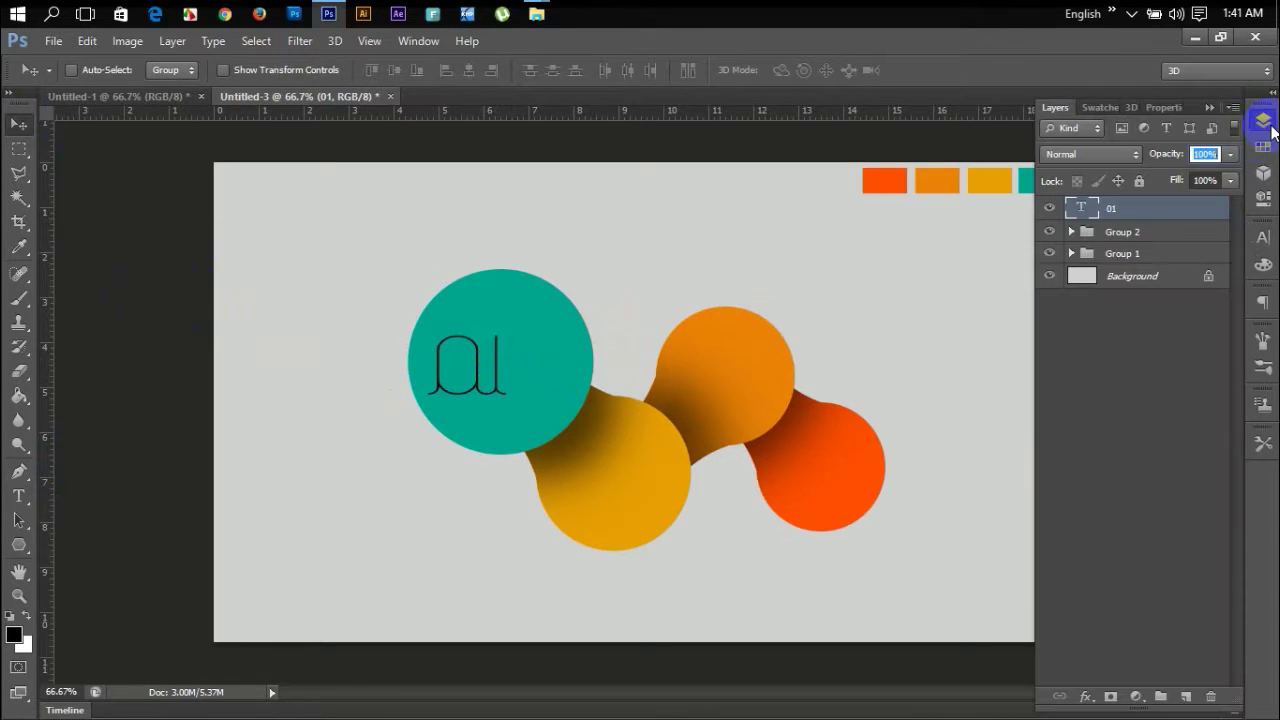
right_click(1120, 236)
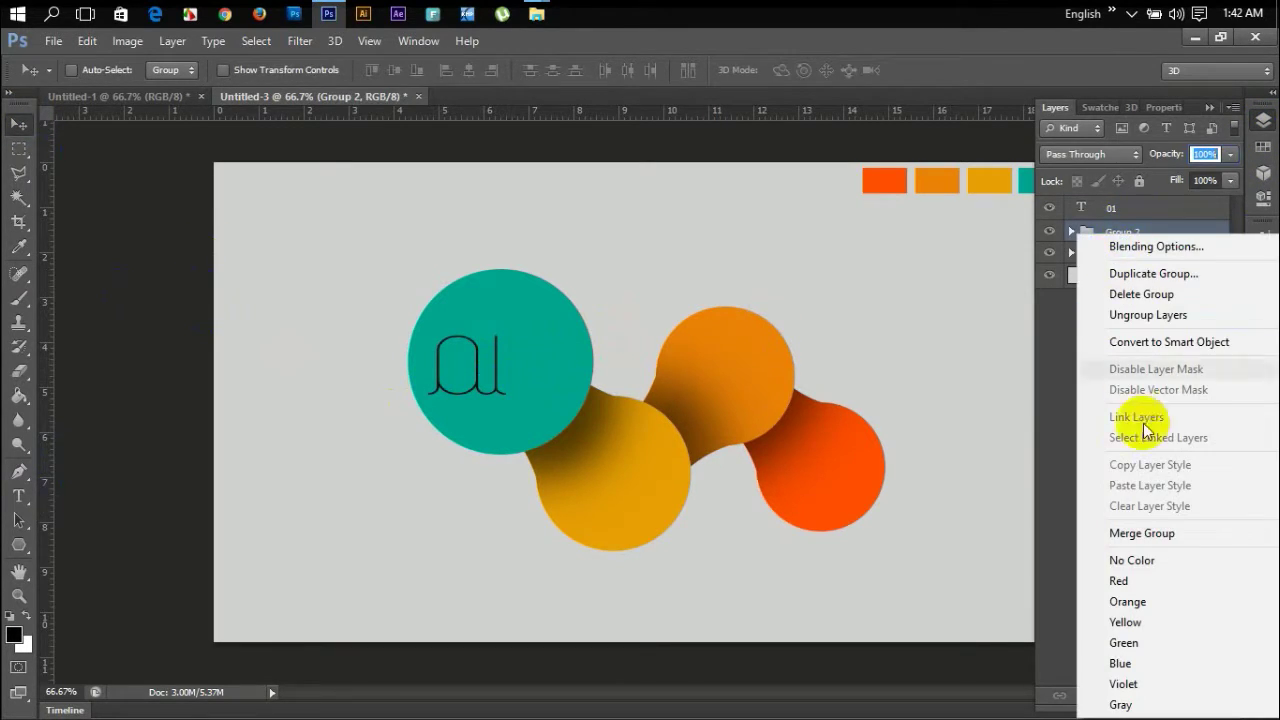
click(1148, 316)
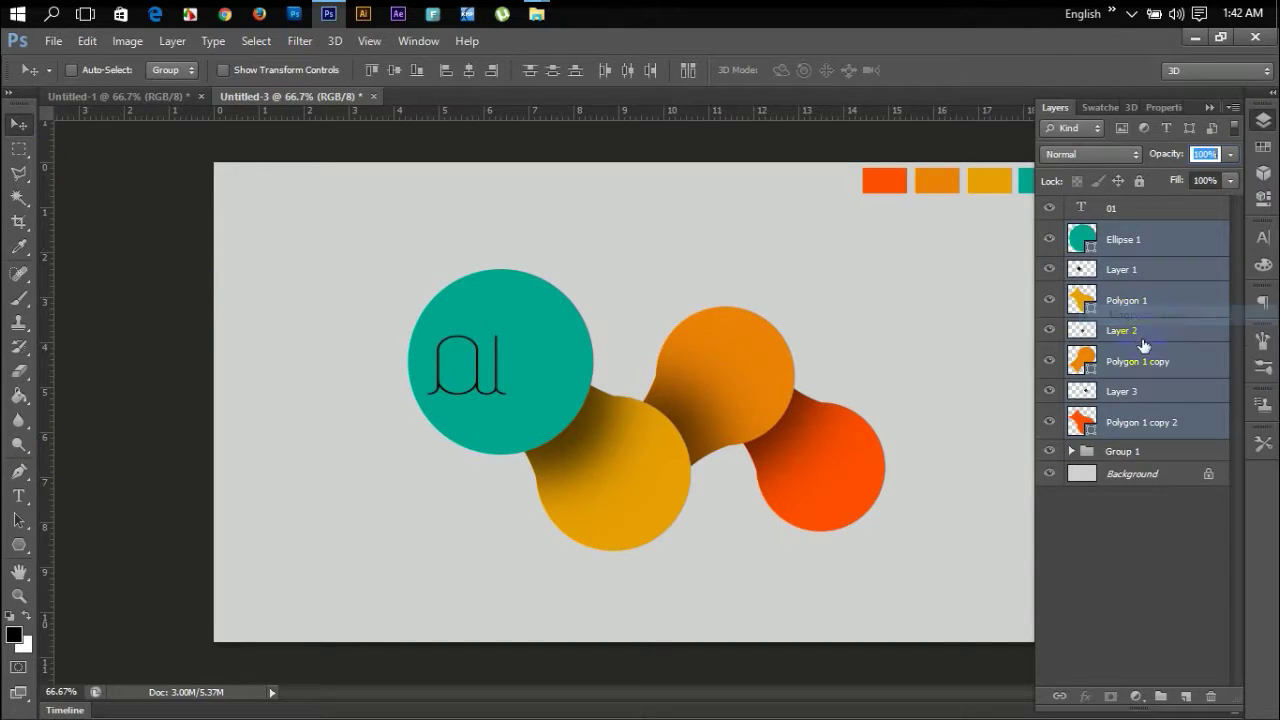
click(1127, 585)
Centre the 01 text horizontally and vertically on the teal circle, then reselect the 01 layer.
click(1120, 209)
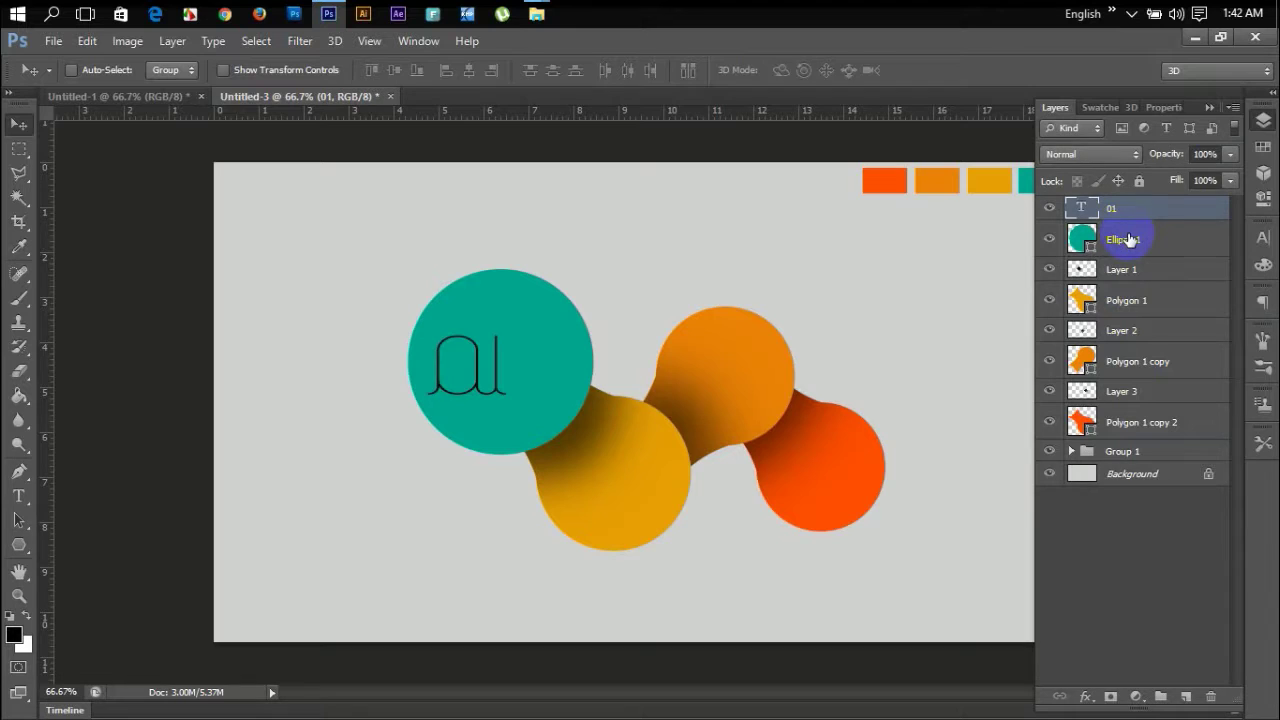
shift+click(1128, 239)
click(467, 71)
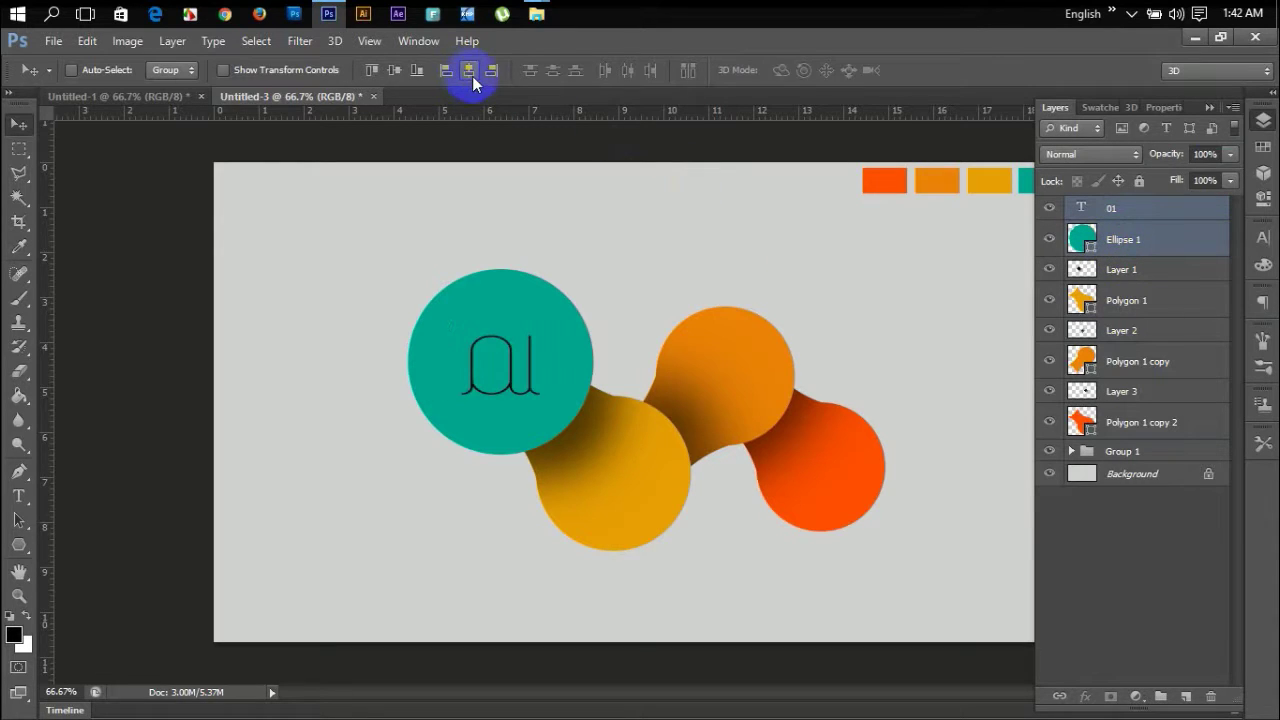
click(397, 70)
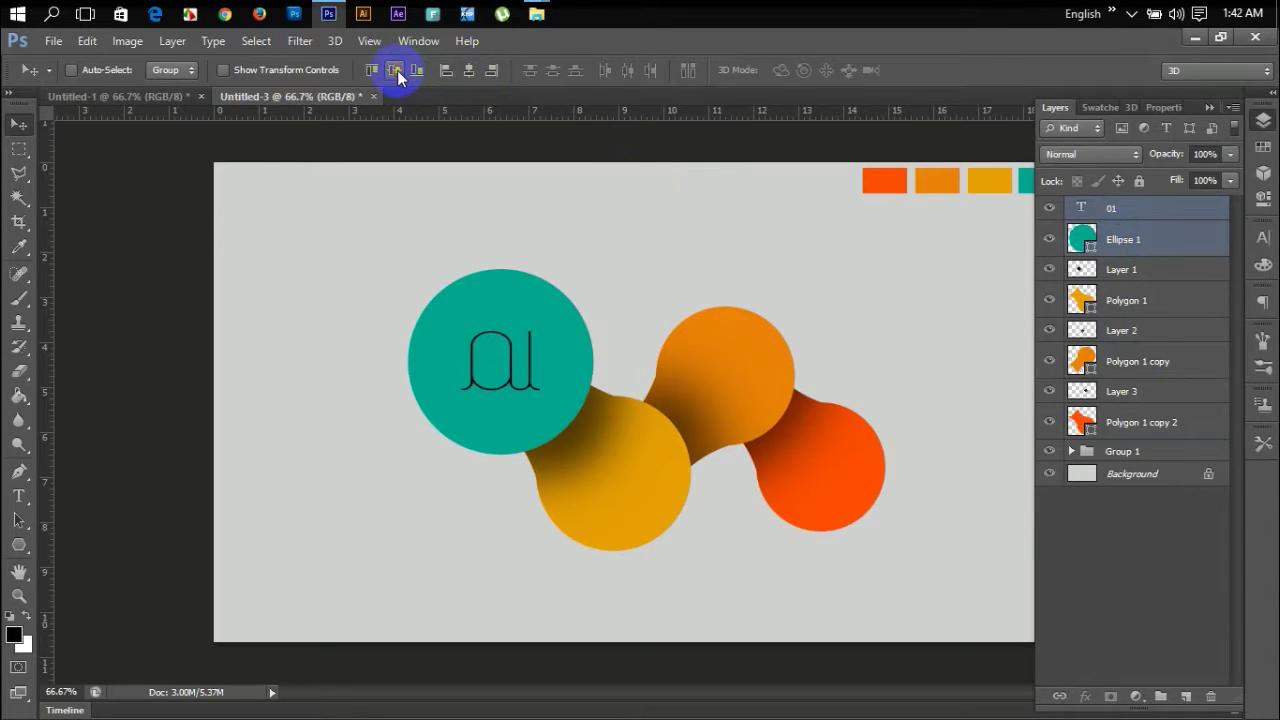
click(1100, 554)
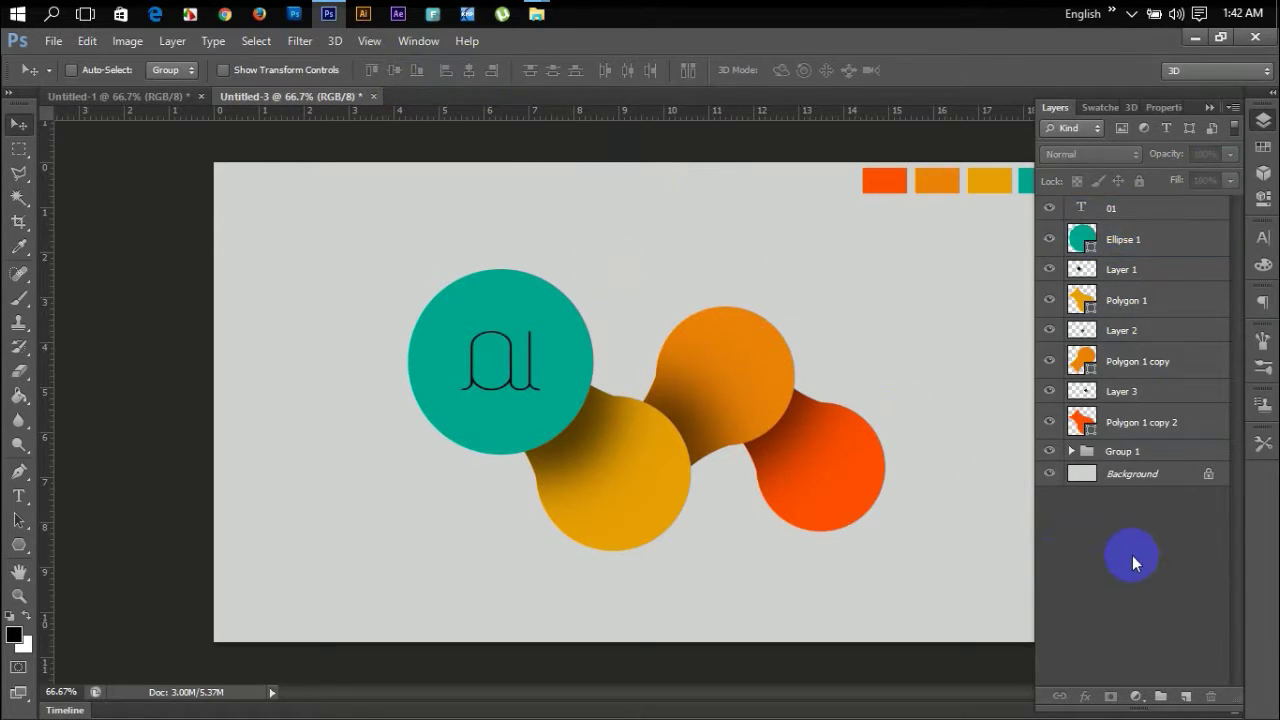
click(19, 496)
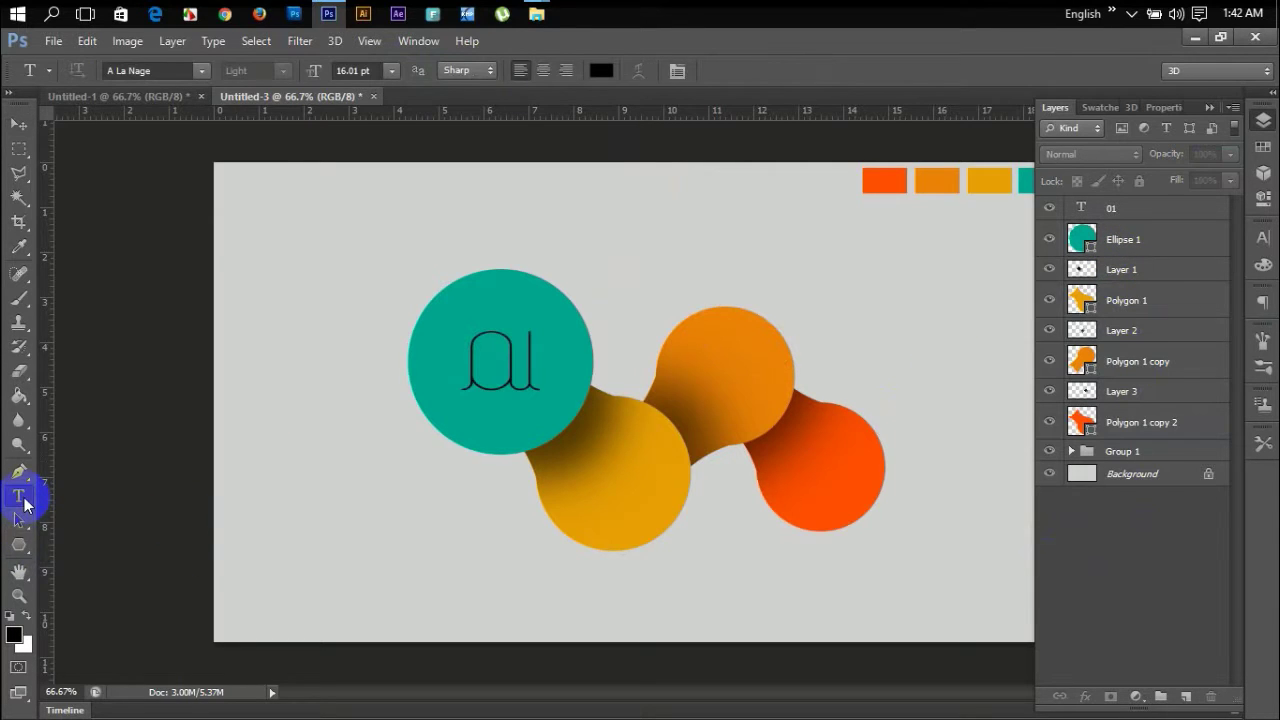
click(1143, 302)
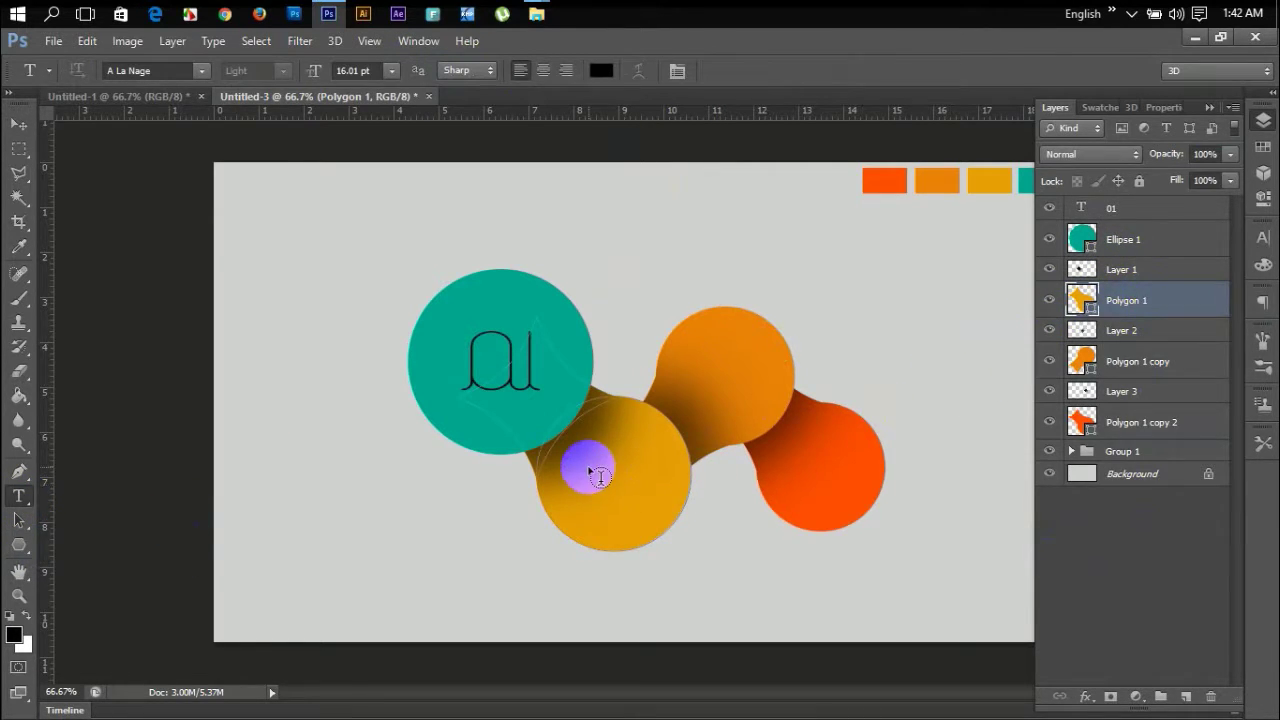
click(1147, 210)
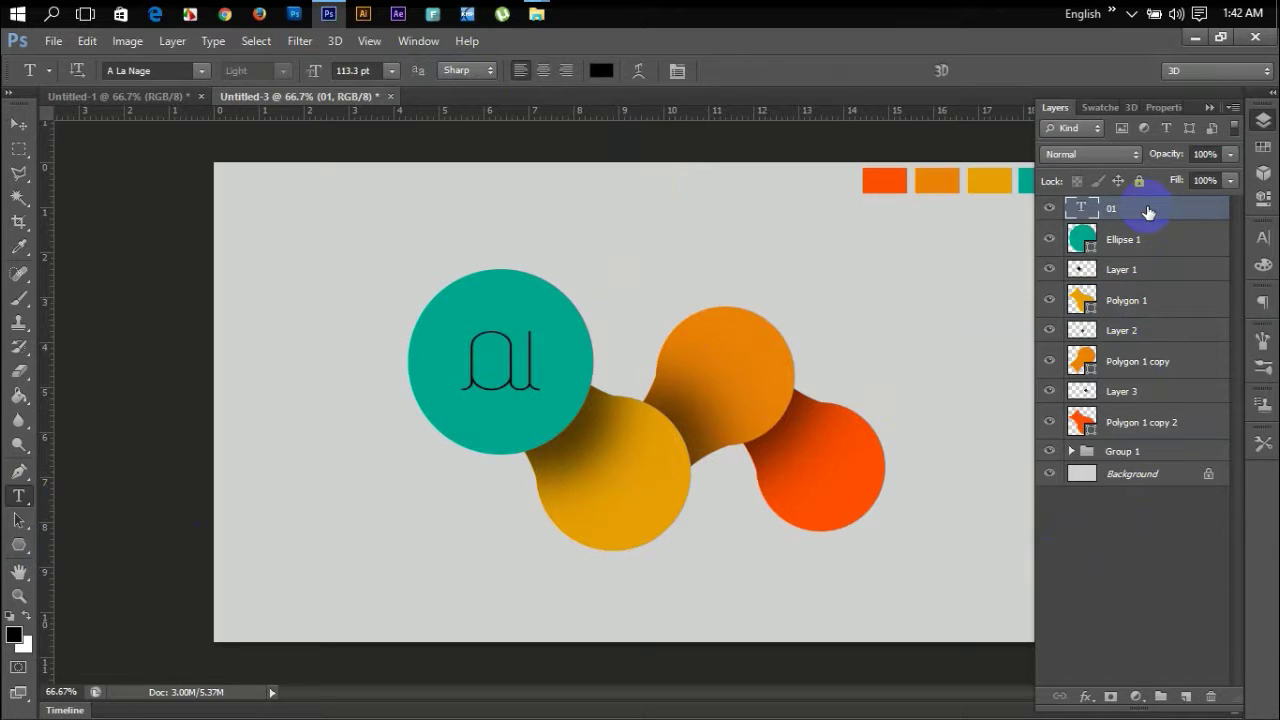
Duplicate the 01 layer and move copies above Polygon 1 and Polygon 1 copy.
key(ctrl+j)
key(ctrl+j)
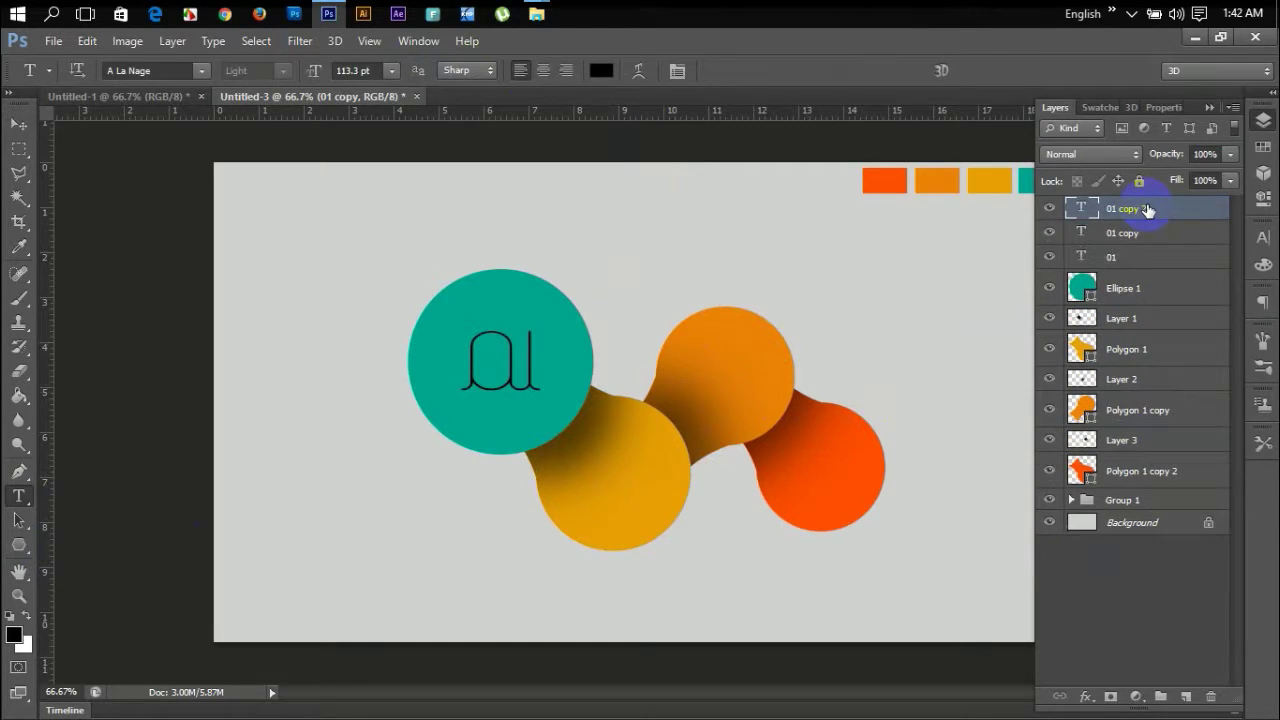
key(ctrl+j)
drag(1132, 264, 1138, 380)
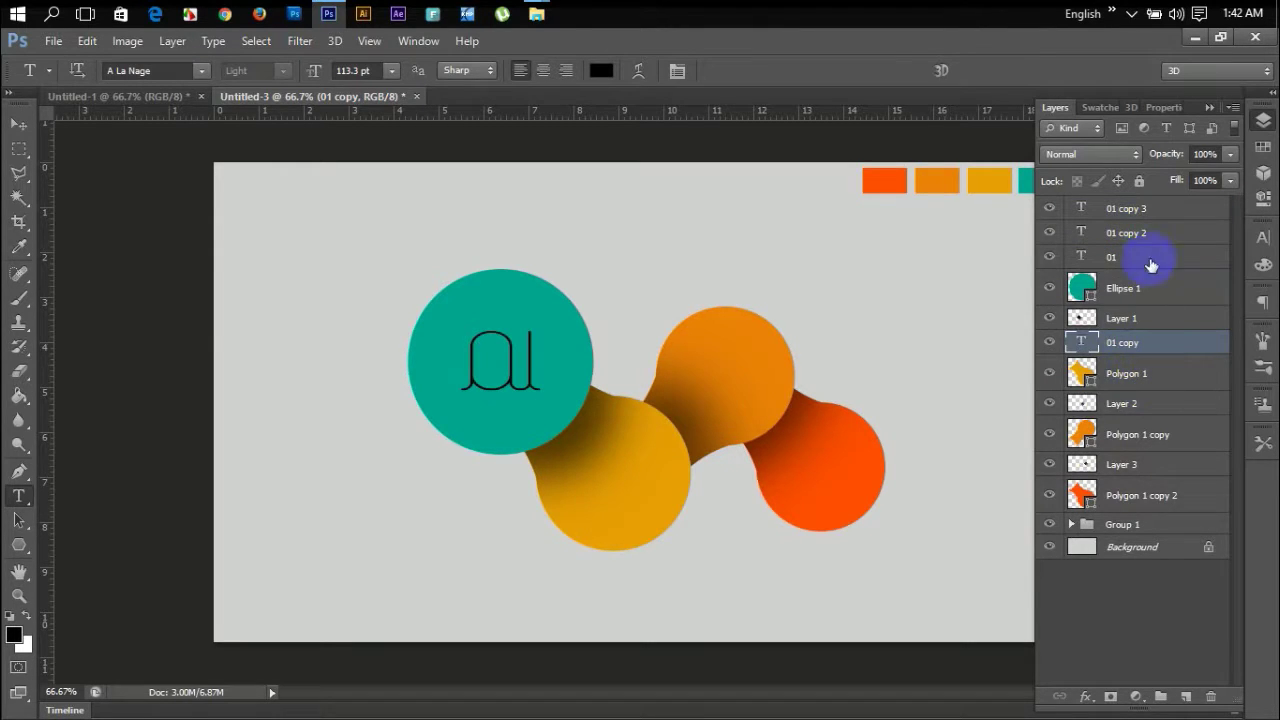
drag(1128, 233, 1156, 410)
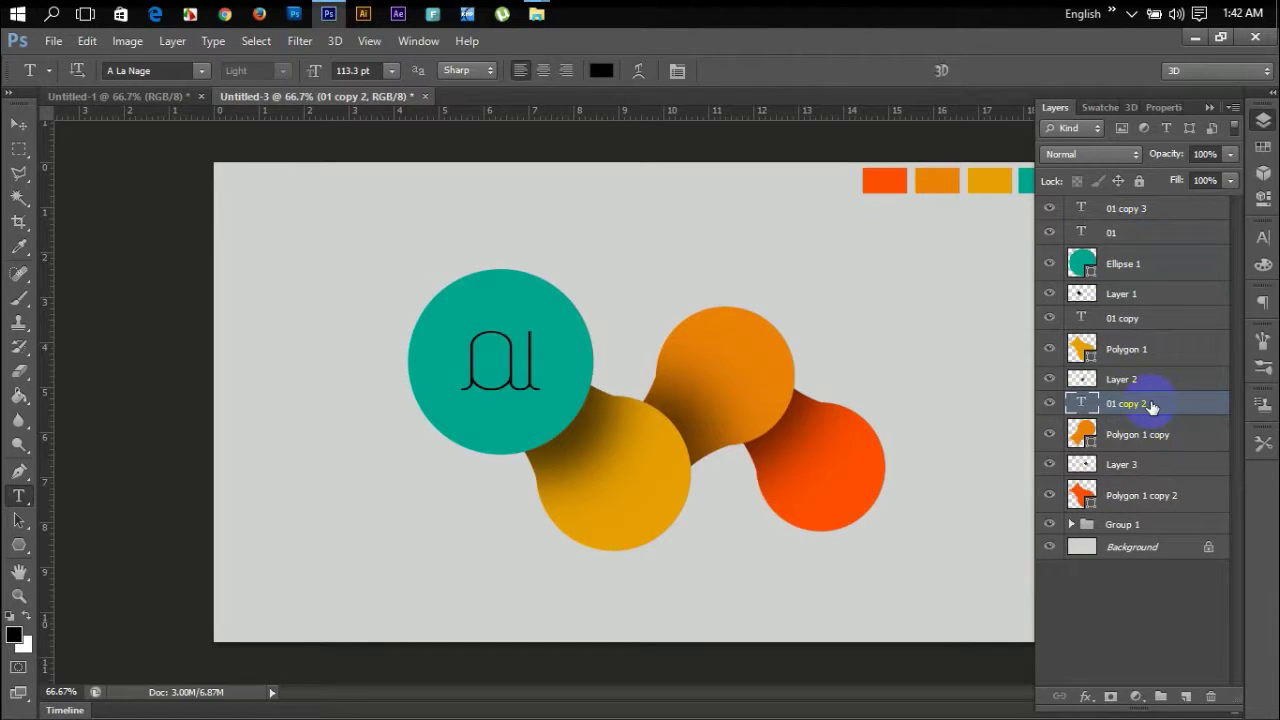
Move 01 copy 3 above Polygon 1 copy 2 and drag its label onto the red-orange circle.
drag(1123, 208, 1127, 443)
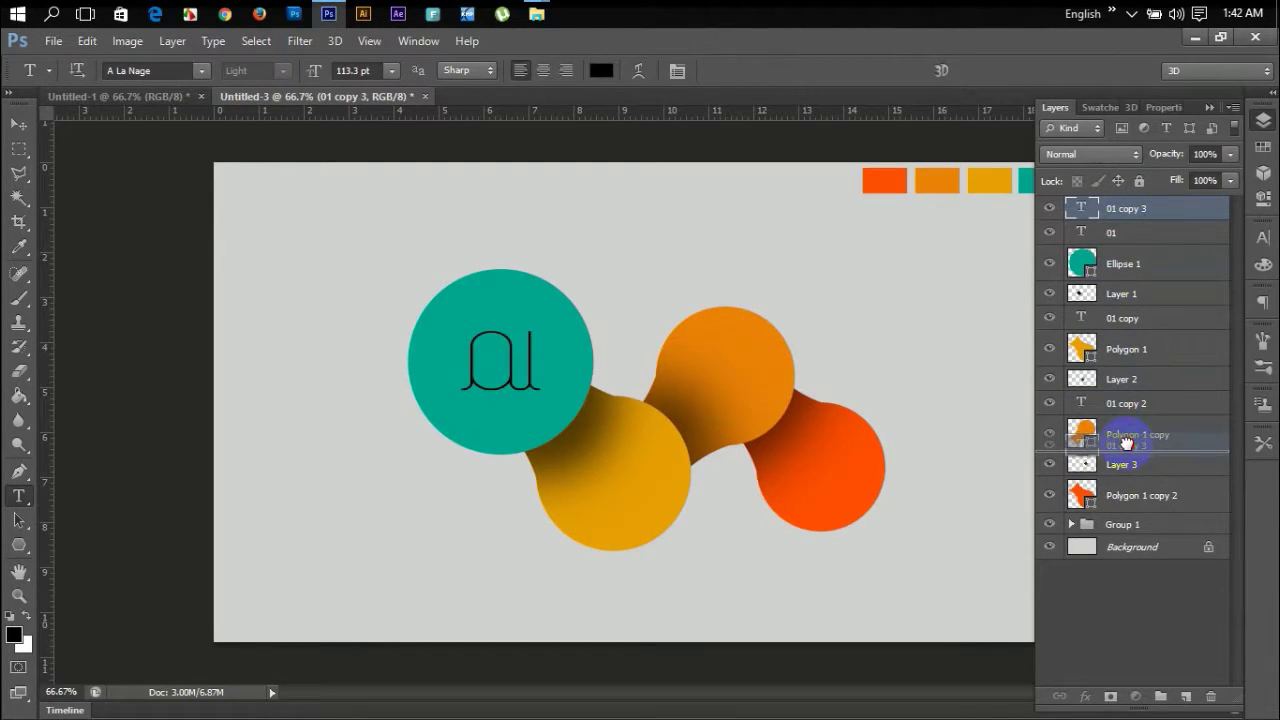
drag(1127, 443, 1129, 466)
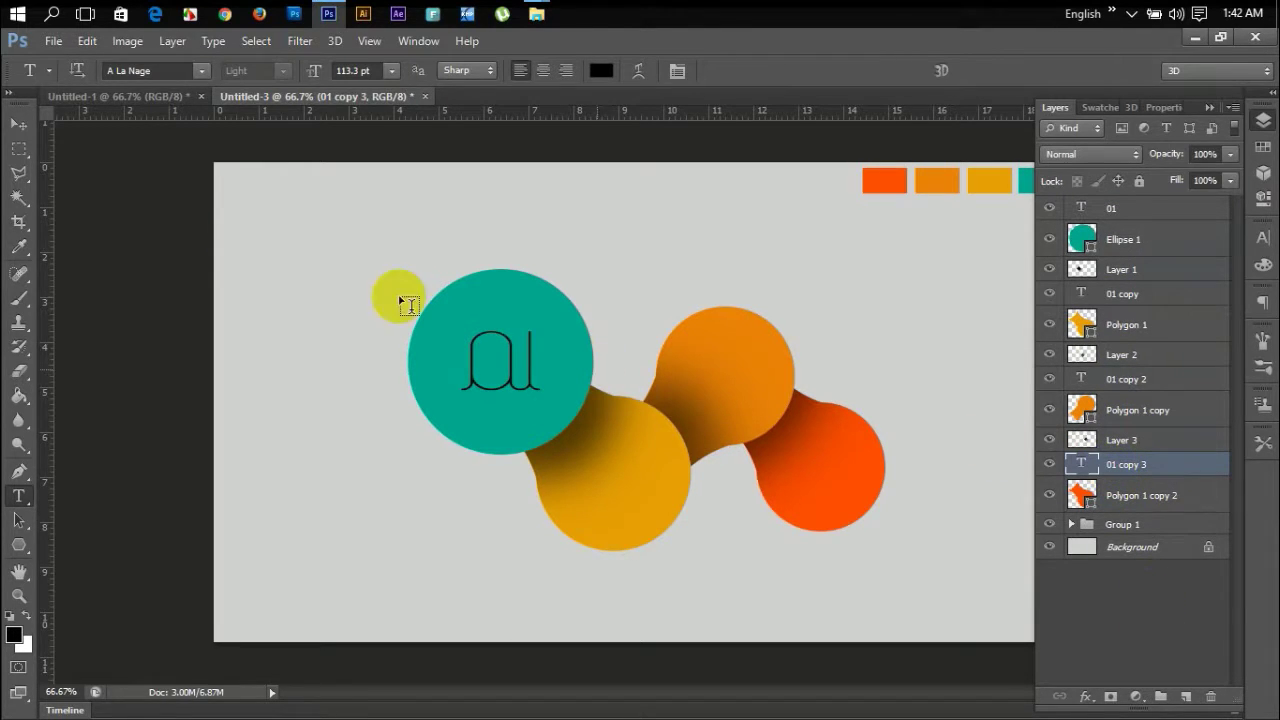
click(18, 123)
drag(500, 356, 836, 436)
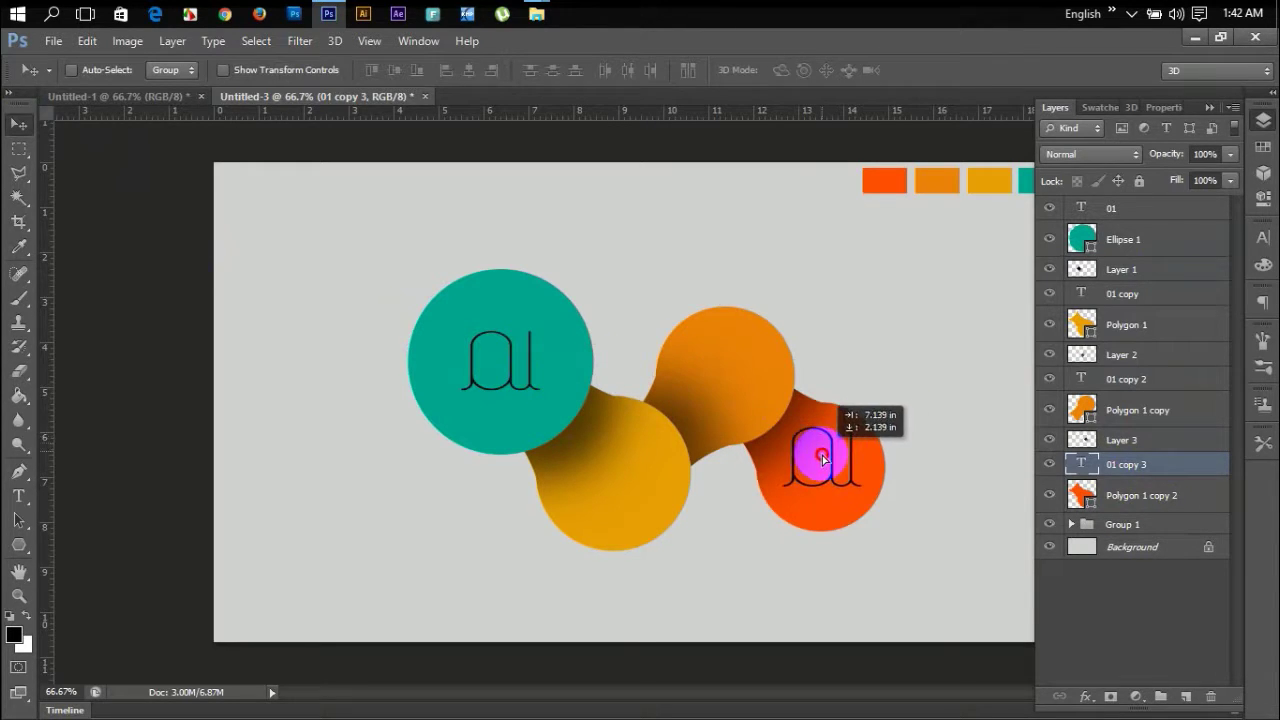
drag(836, 436, 829, 468)
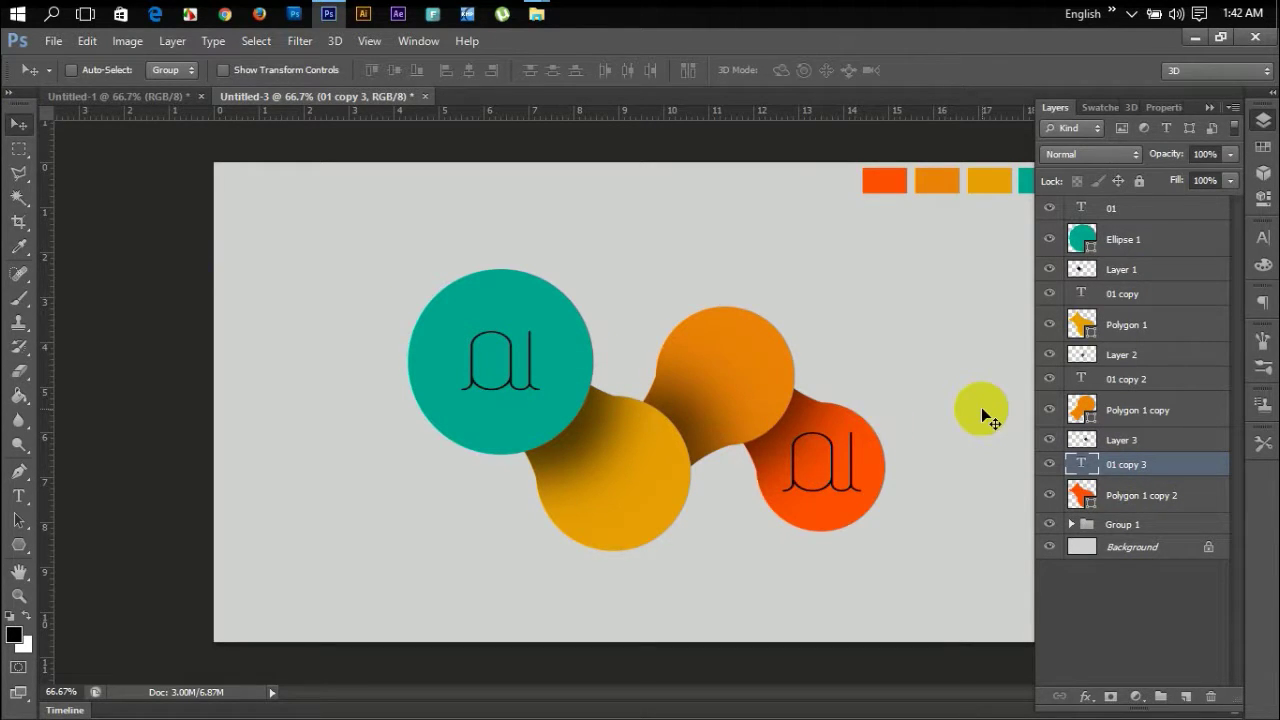
Scale the label down to about 67.5% and centre it horizontally on the red-orange circle.
key(ctrl+t)
drag(860, 555, 850, 532)
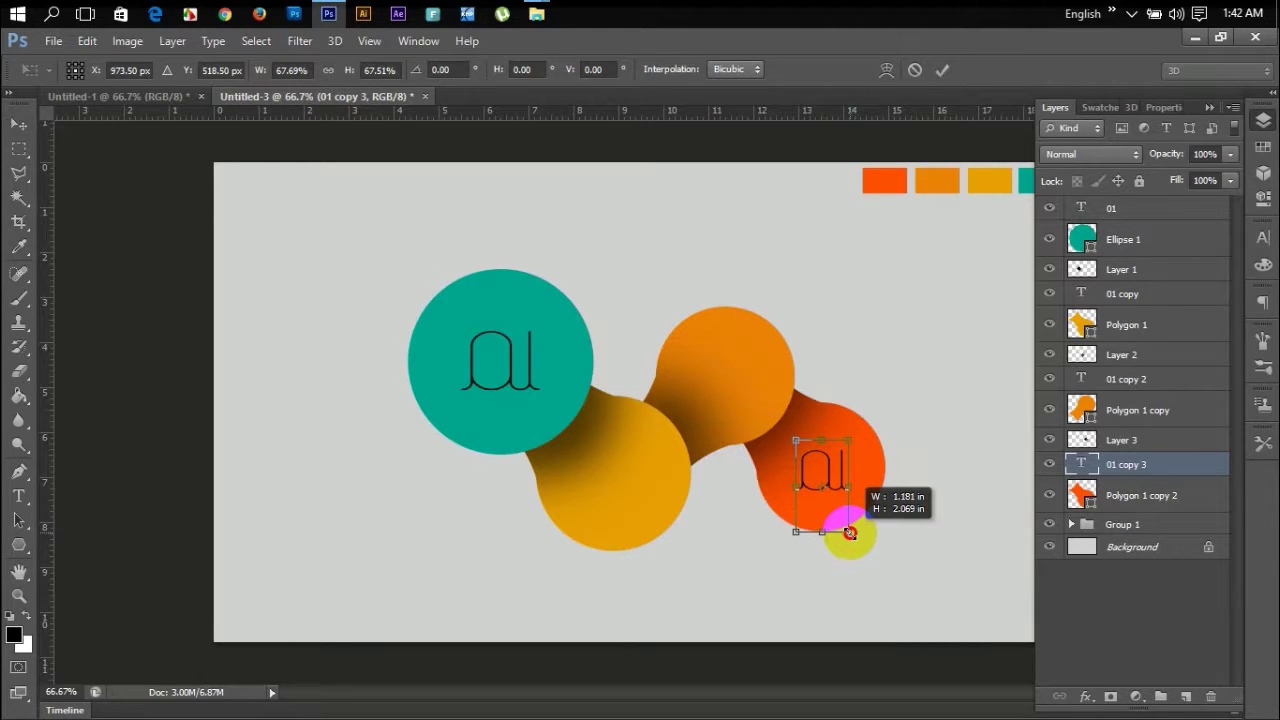
drag(850, 532, 848, 530)
key(Return)
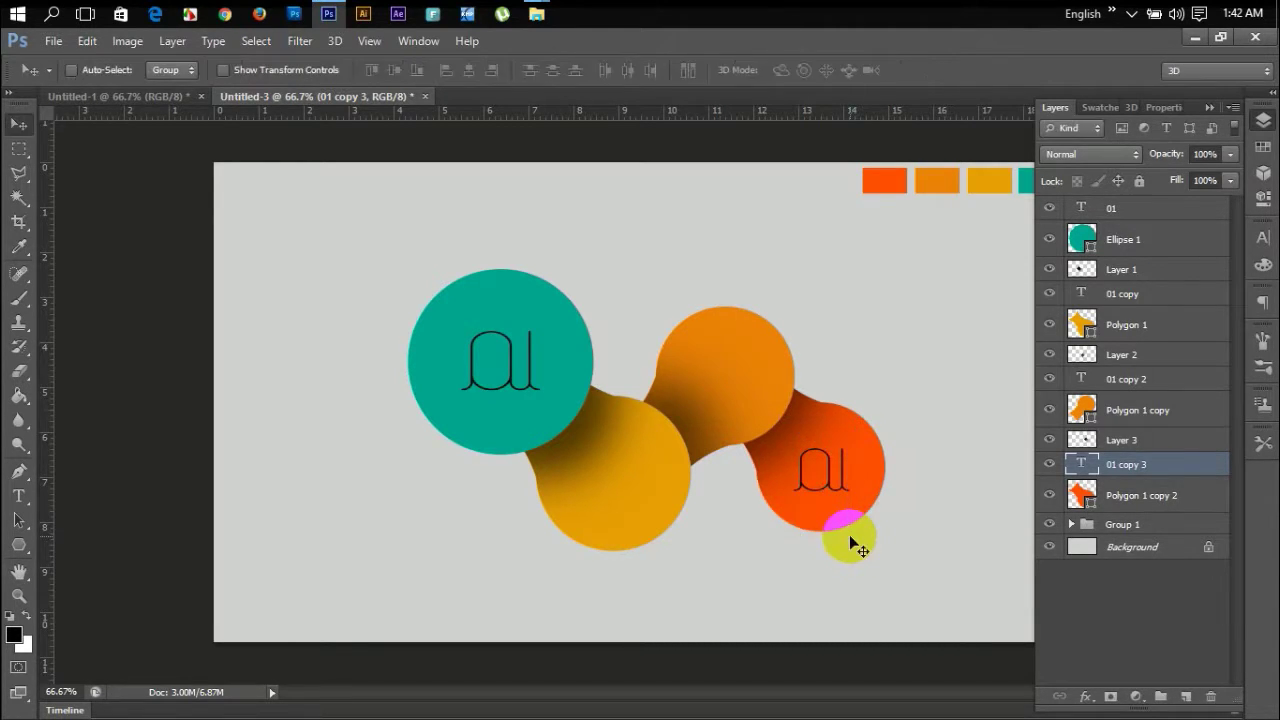
ctrl+click(1128, 494)
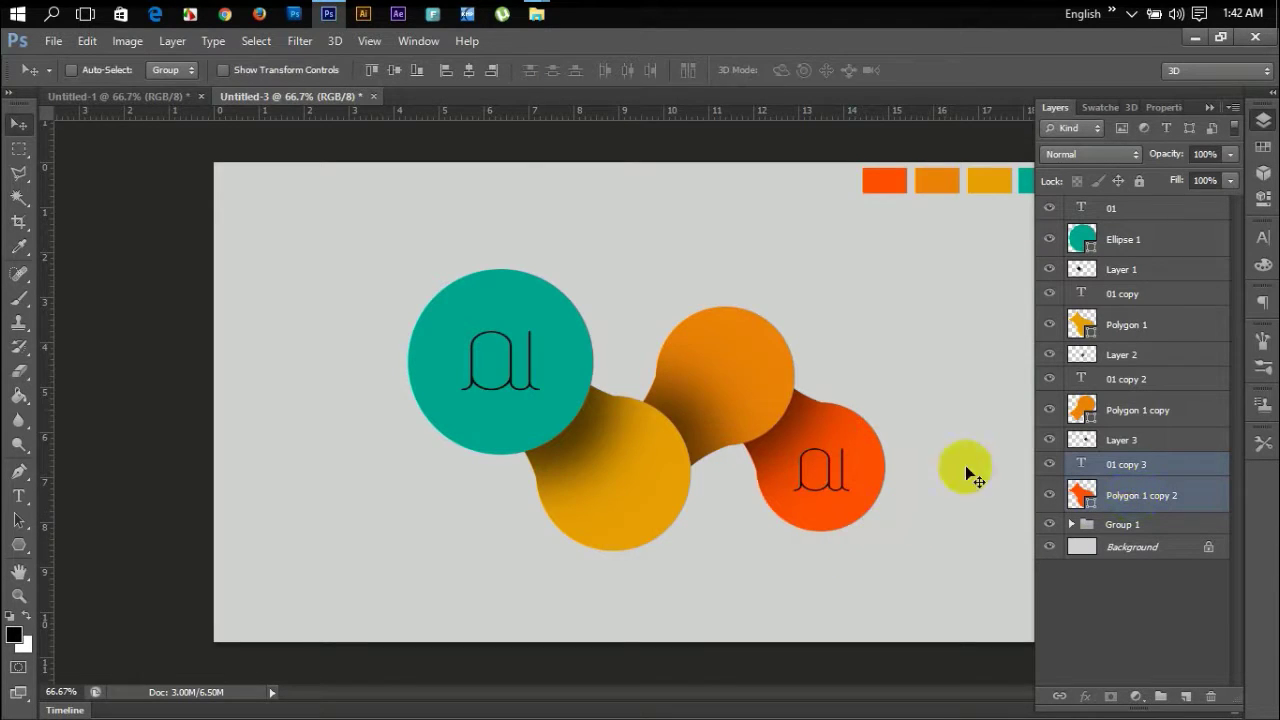
click(463, 76)
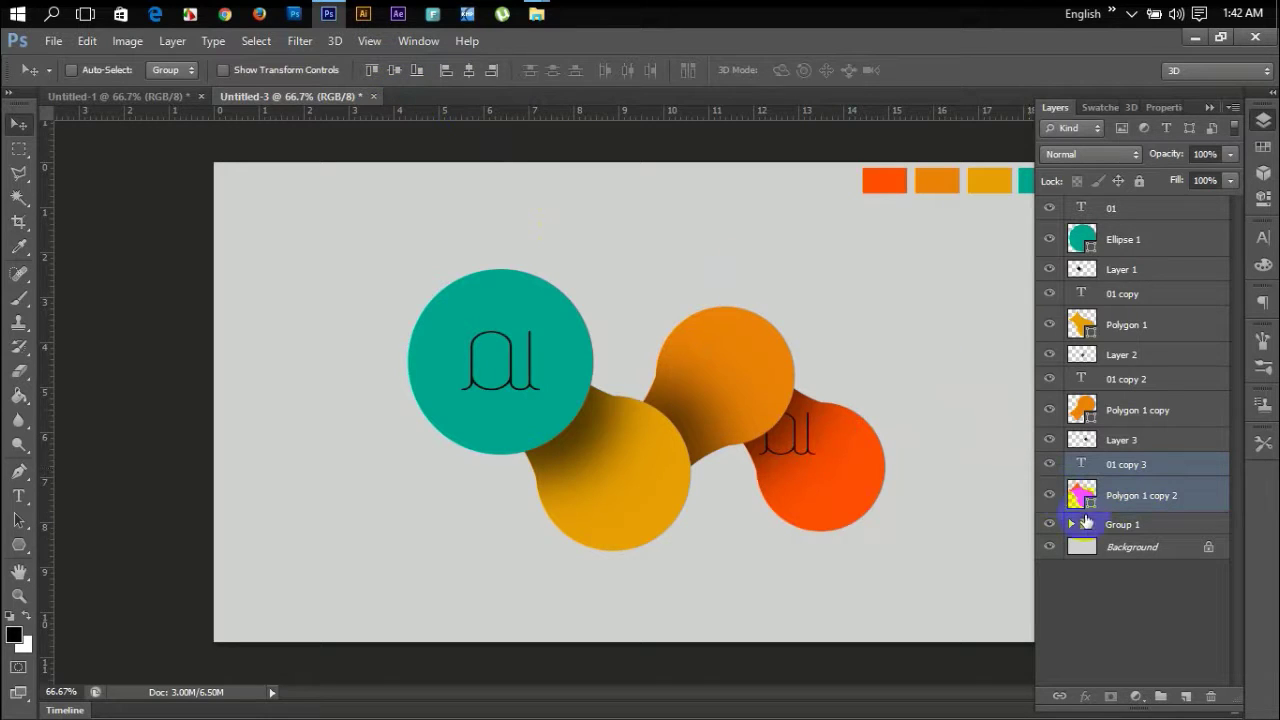
Dismiss the no-layers-selected warning and reposition the label within the red-orange circle.
click(1117, 611)
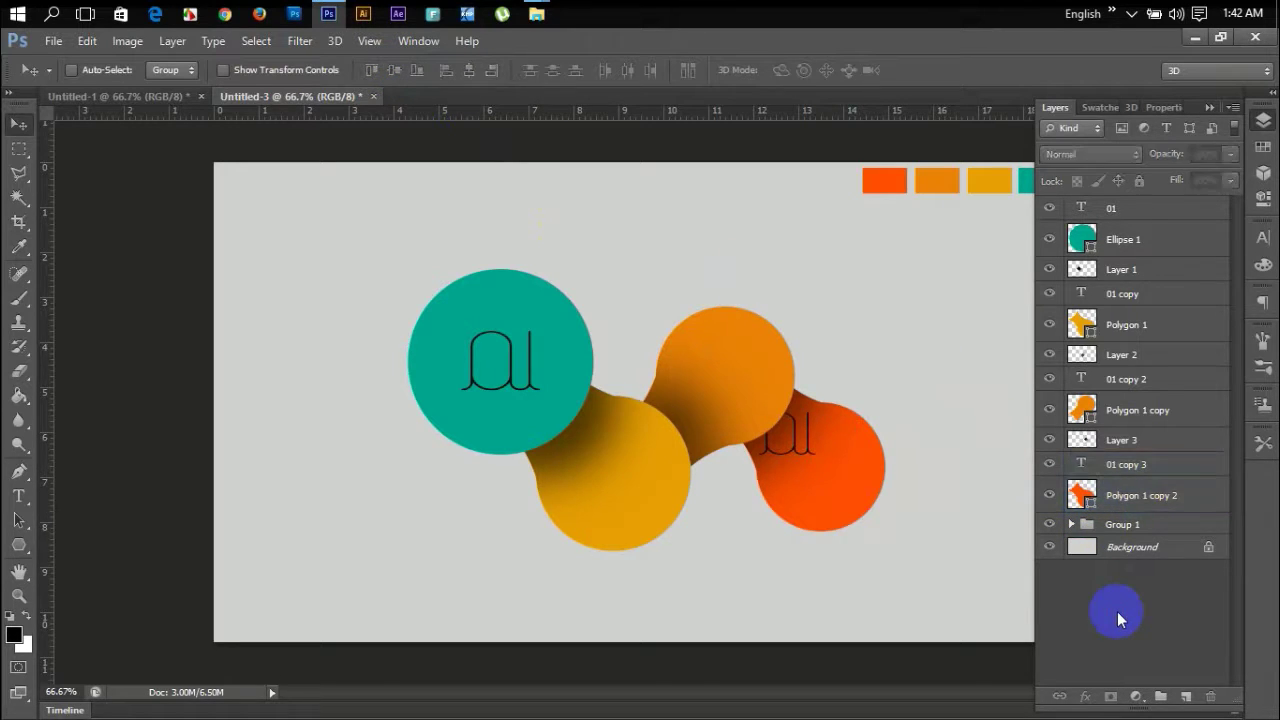
click(797, 452)
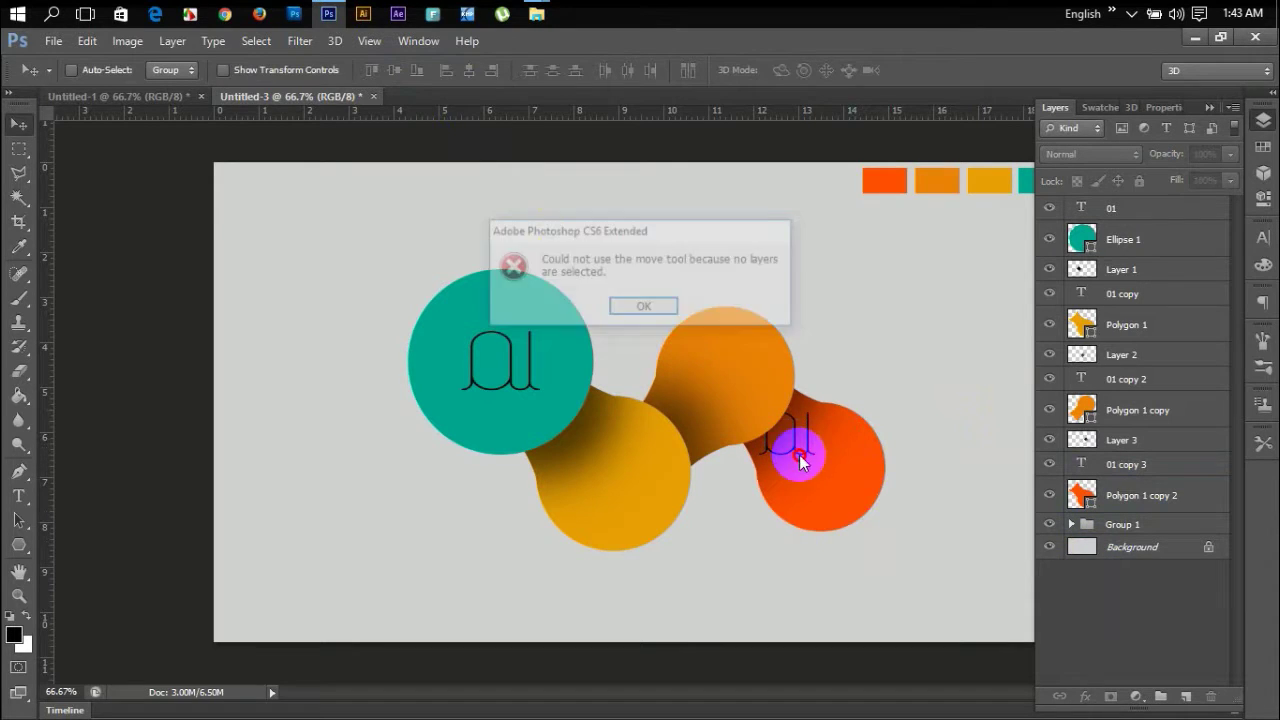
click(654, 306)
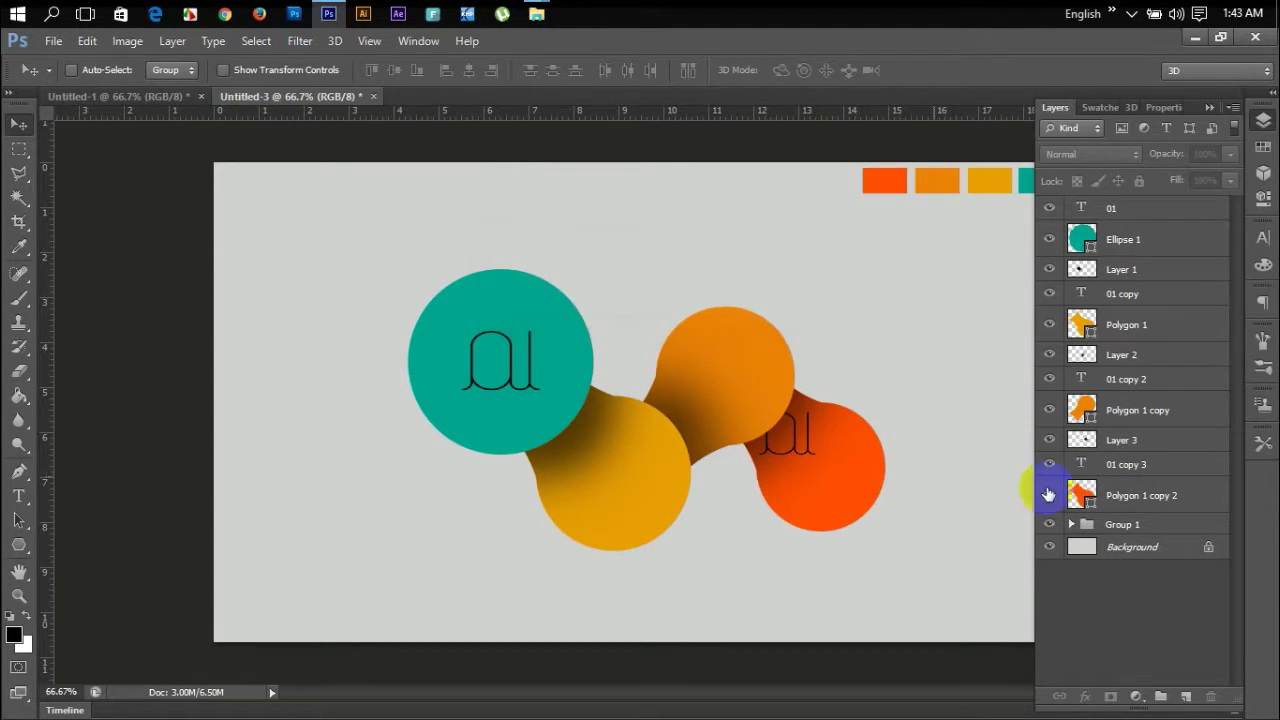
click(1126, 464)
drag(780, 437, 822, 480)
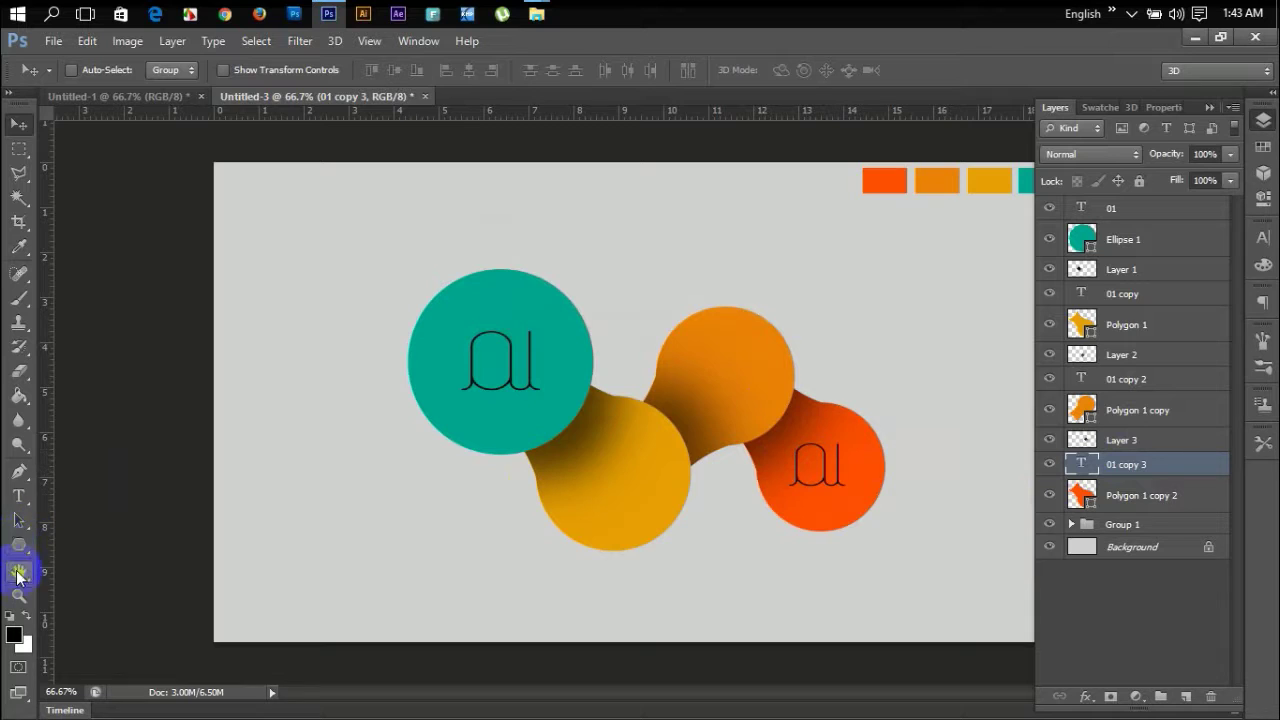
Change the red-orange circle's label to 04 and nudge it slightly left.
click(18, 496)
click(806, 505)
click(829, 463)
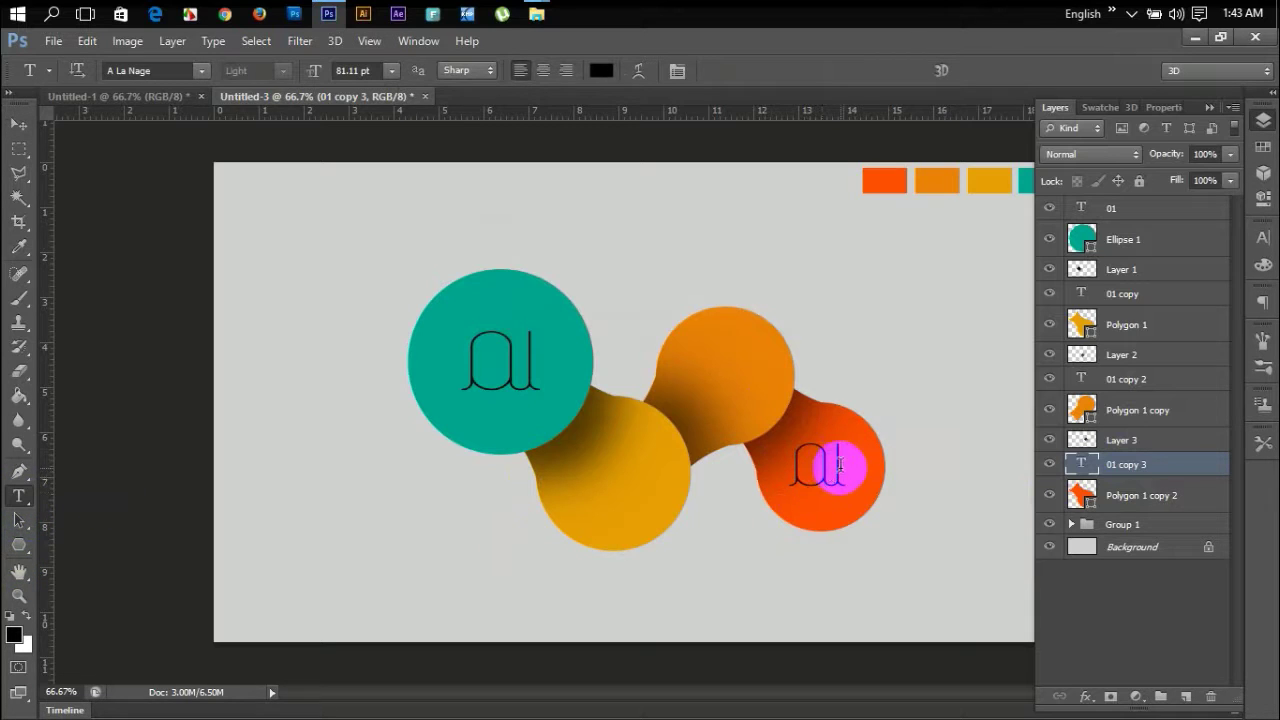
key(BackSpace)
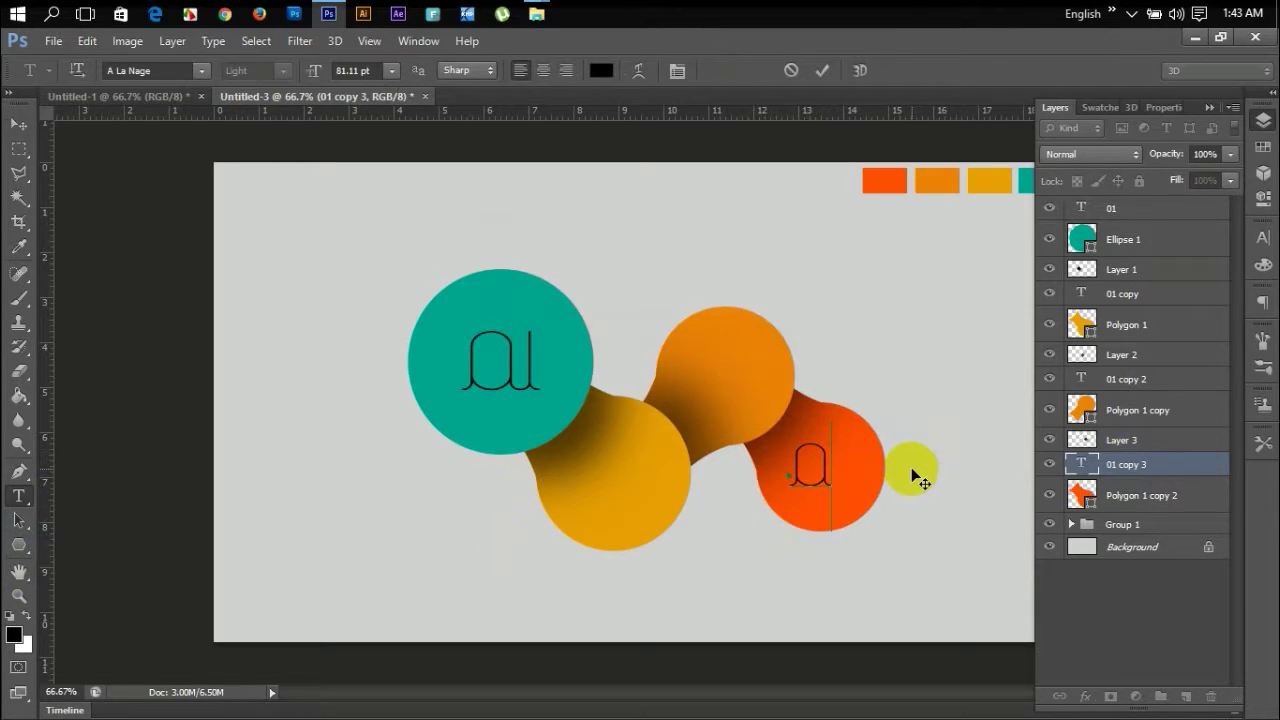
text(2)
click(829, 514)
click(18, 123)
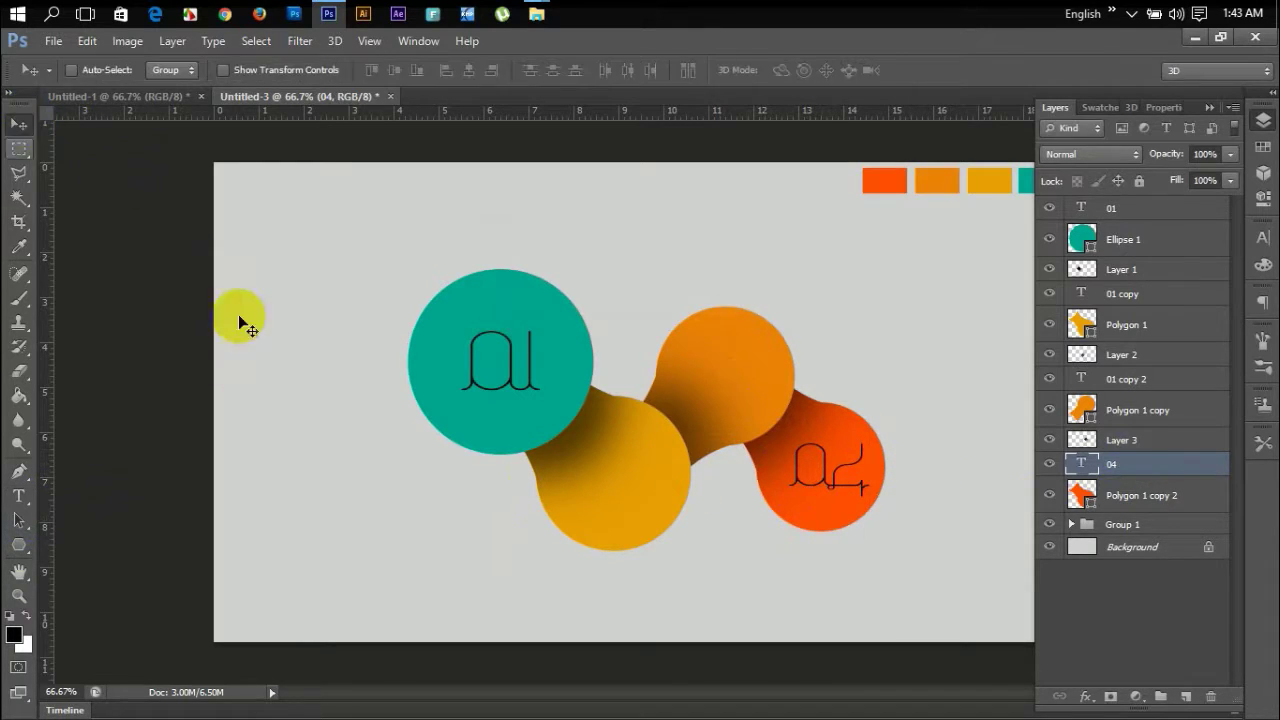
click(821, 512)
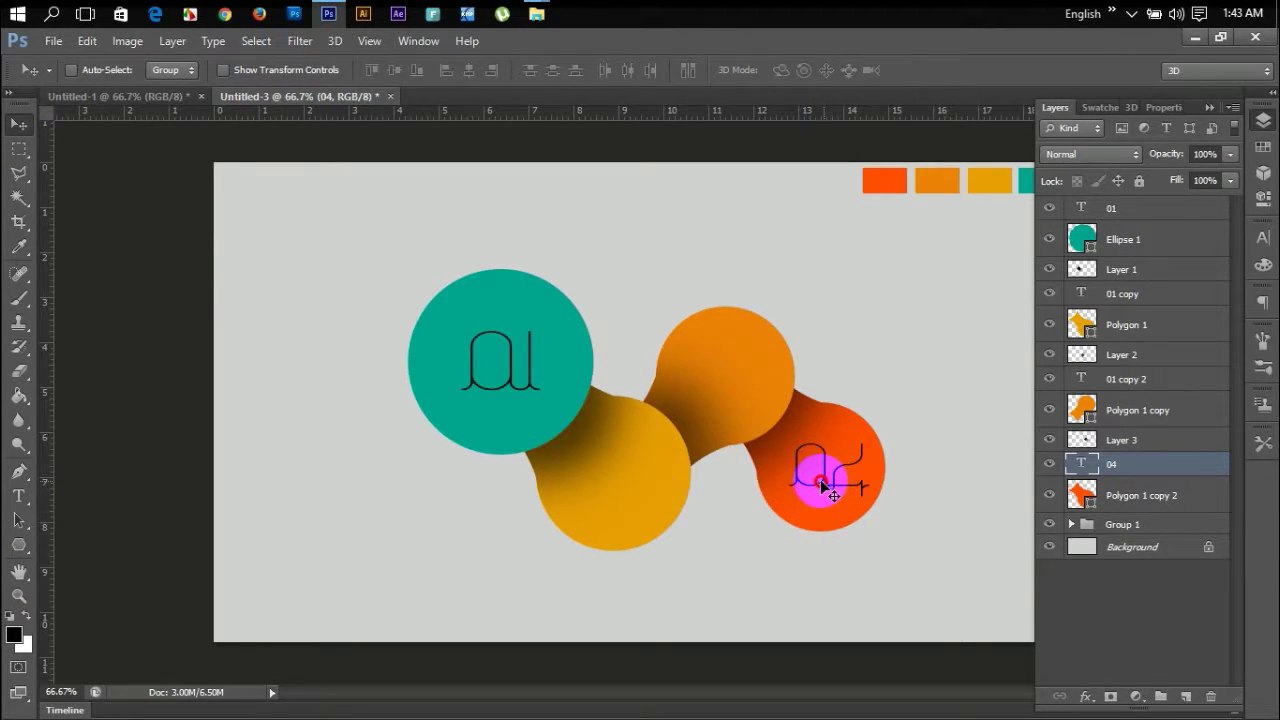
drag(822, 486, 816, 487)
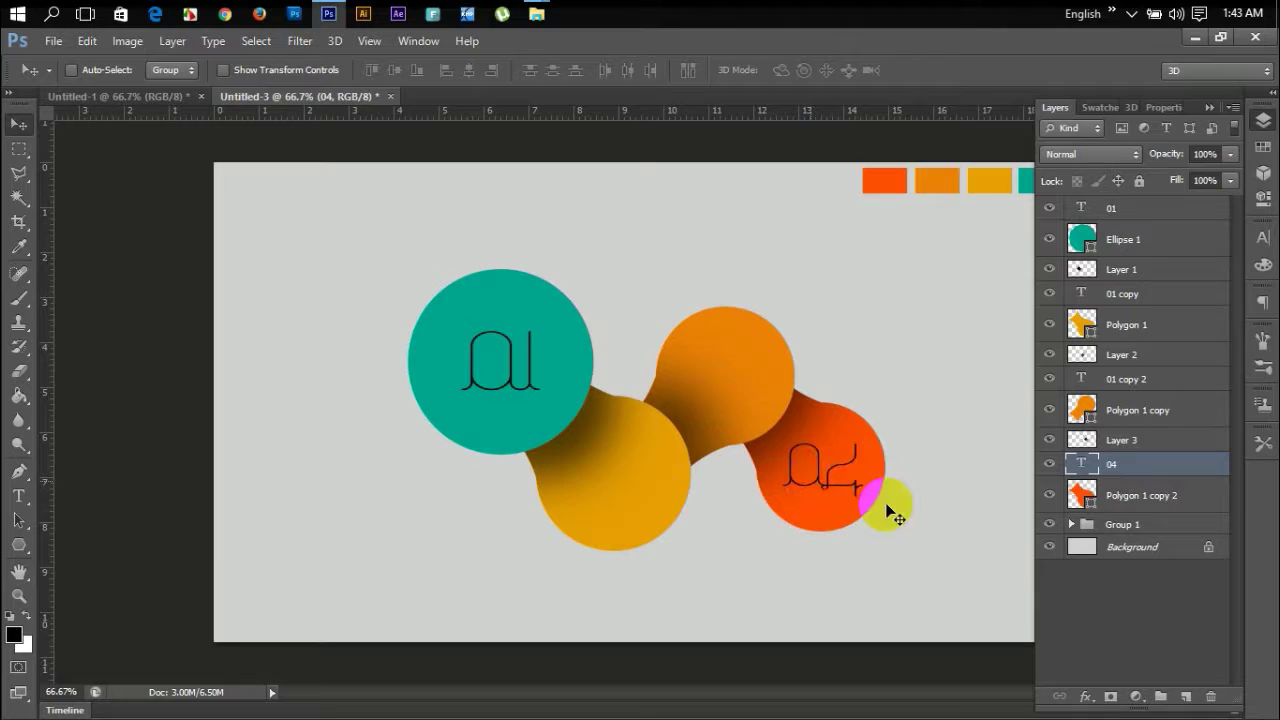
Move the 01 copy 2 label onto the orange circle and change its text to 03.
click(1126, 380)
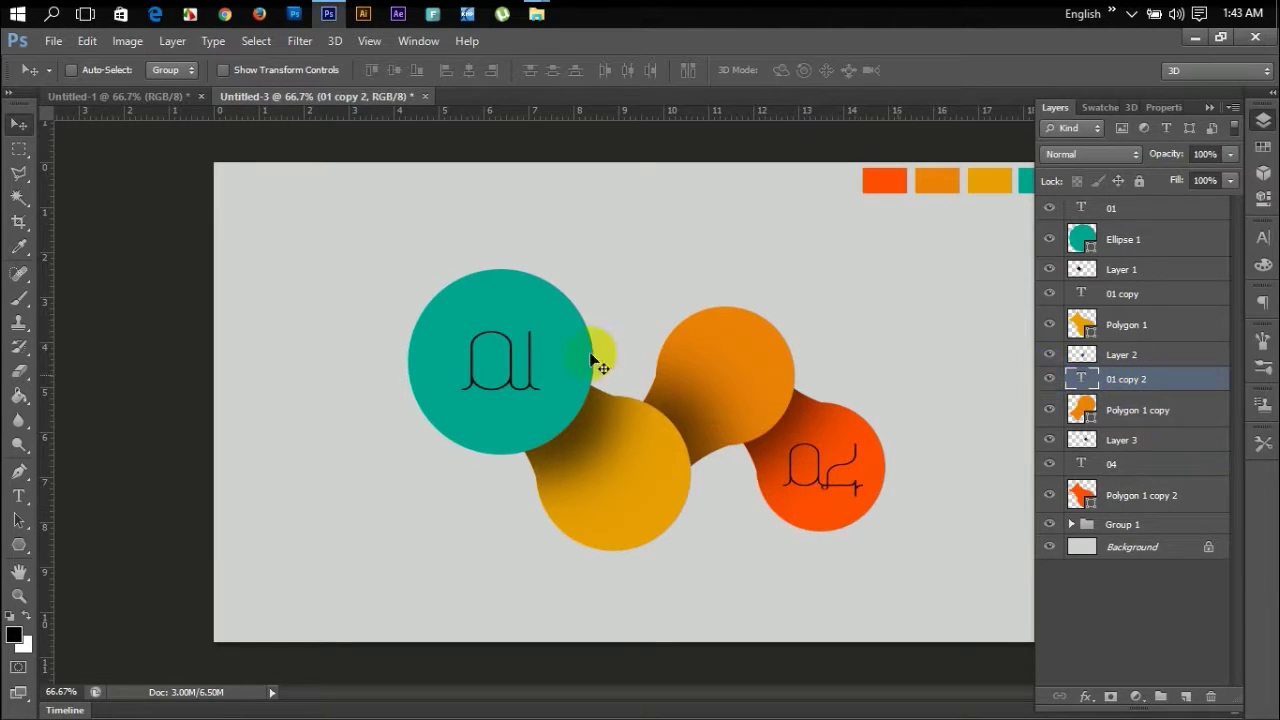
drag(524, 368, 736, 364)
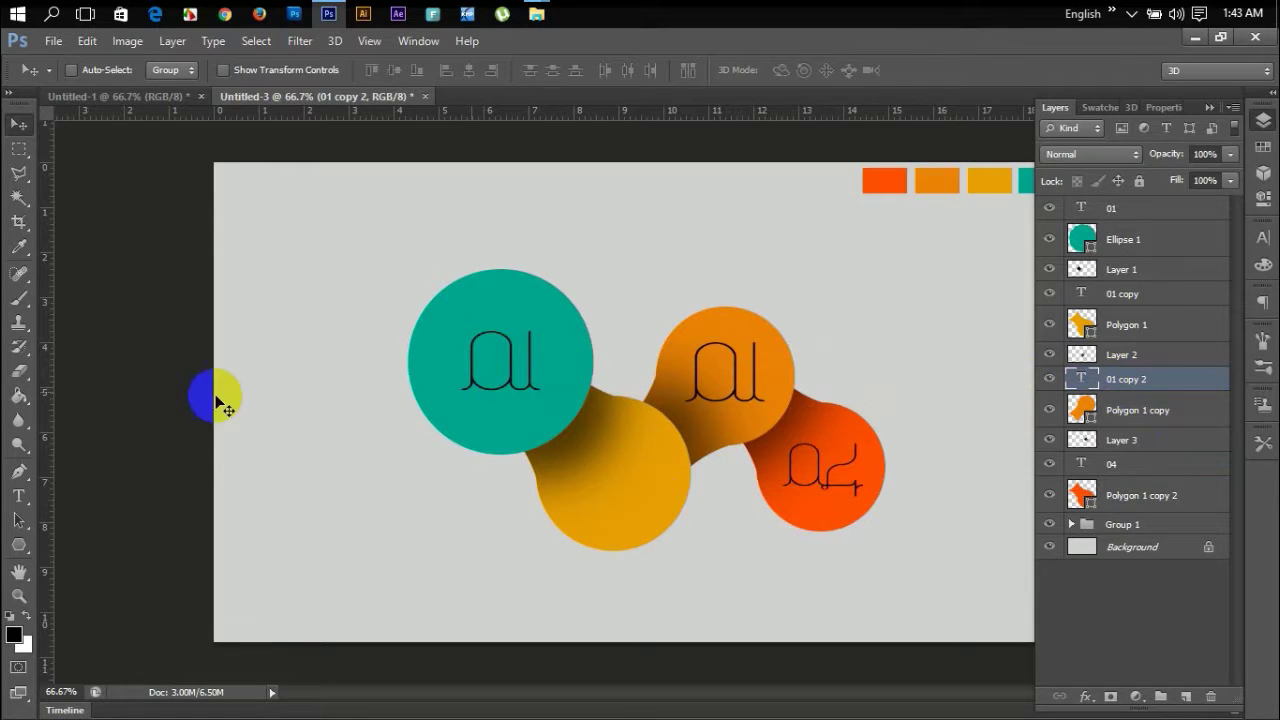
click(20, 495)
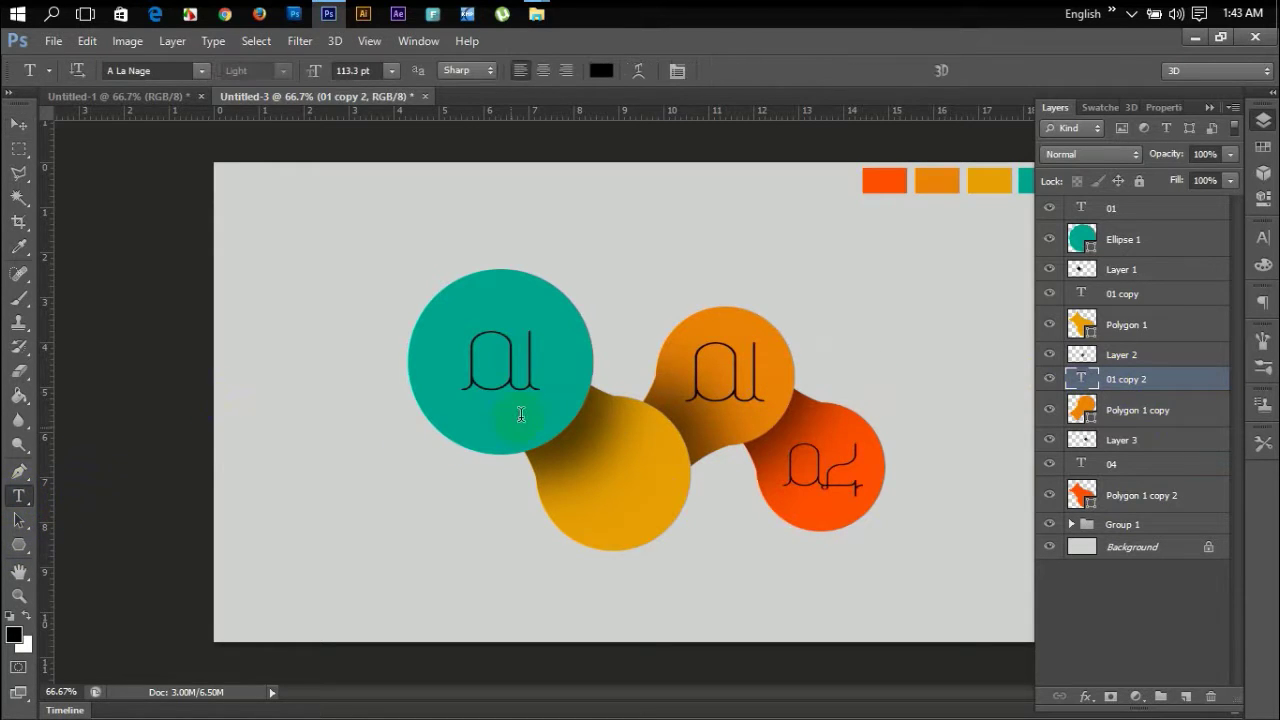
click(770, 375)
click(795, 383)
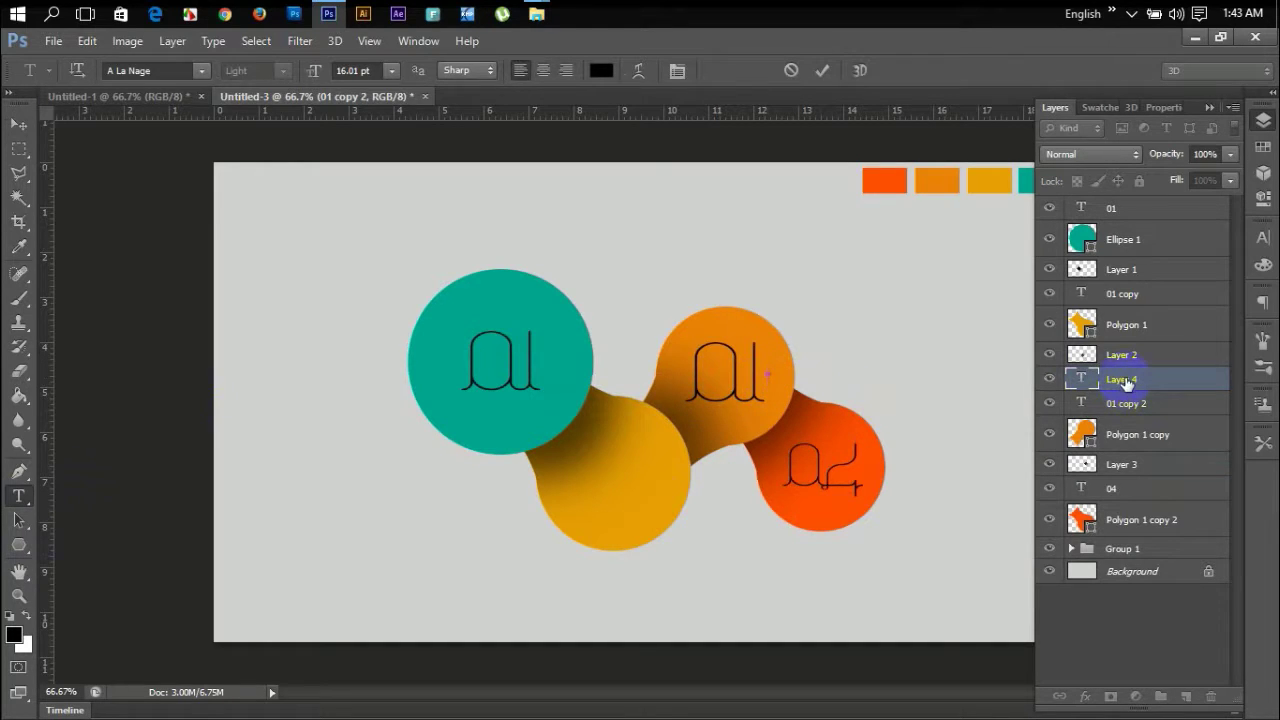
mouse_move(1122, 380)
mouse_down()
mouse_move(1181, 703)
mouse_move(1211, 697)
mouse_up()
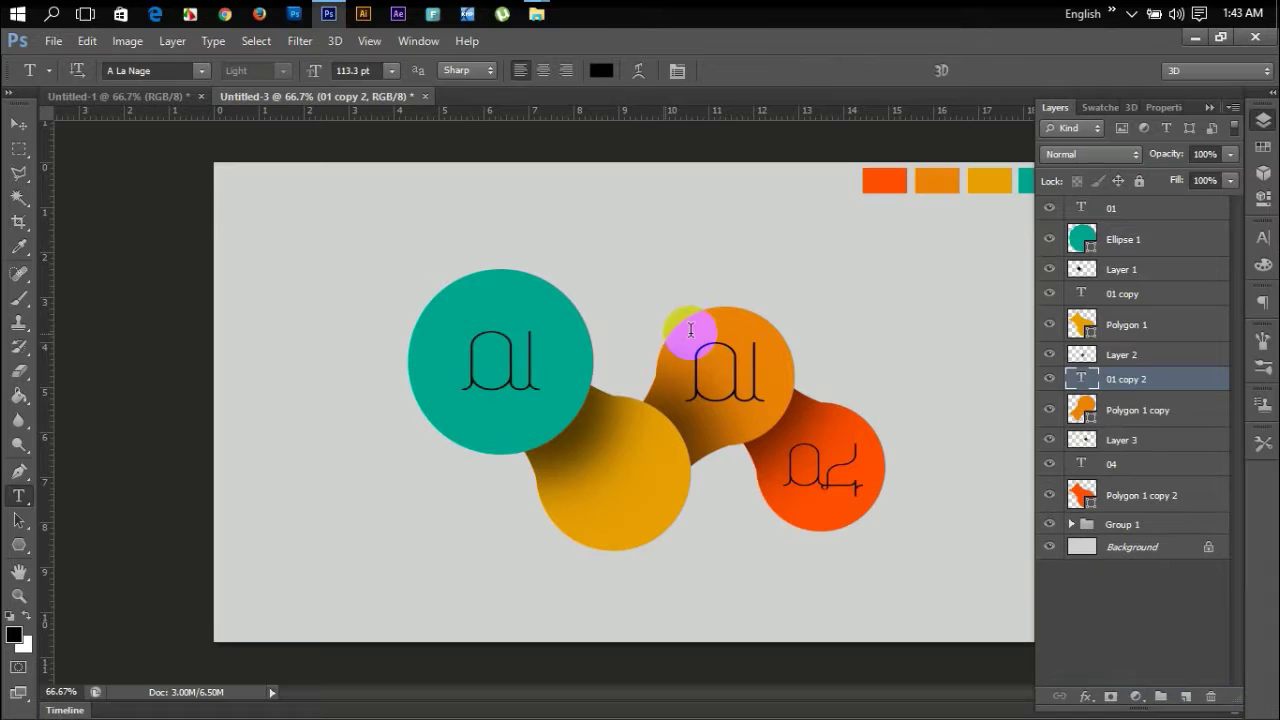
click(762, 380)
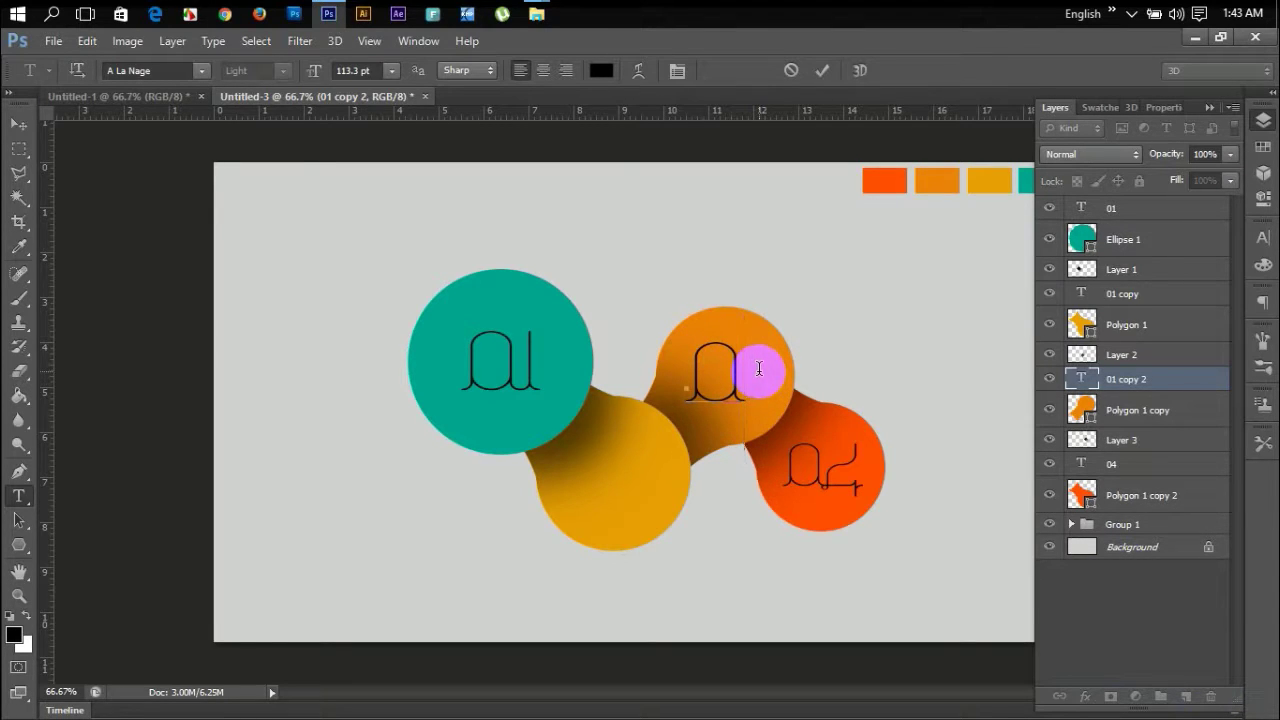
text(3)
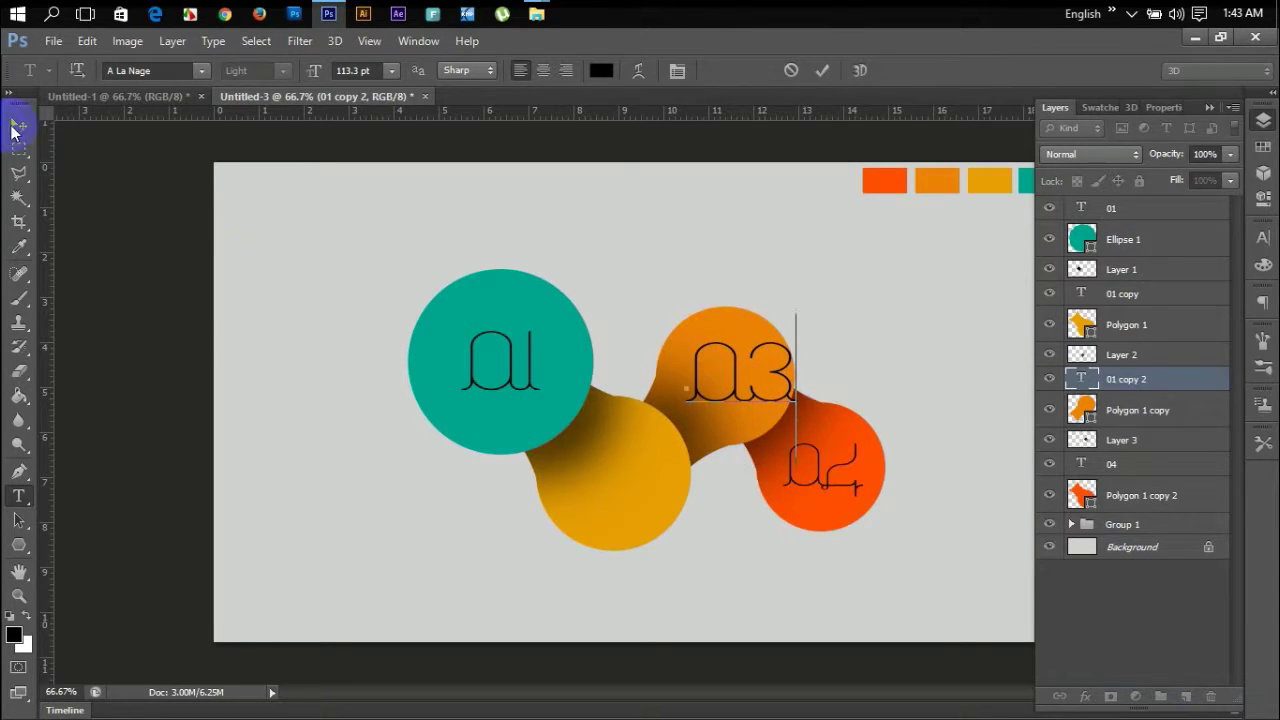
click(18, 128)
Shrink the 03 label to about 79%, nudge it up-left, and drag 01 copy onto the yellow circle.
key(ctrl+t)
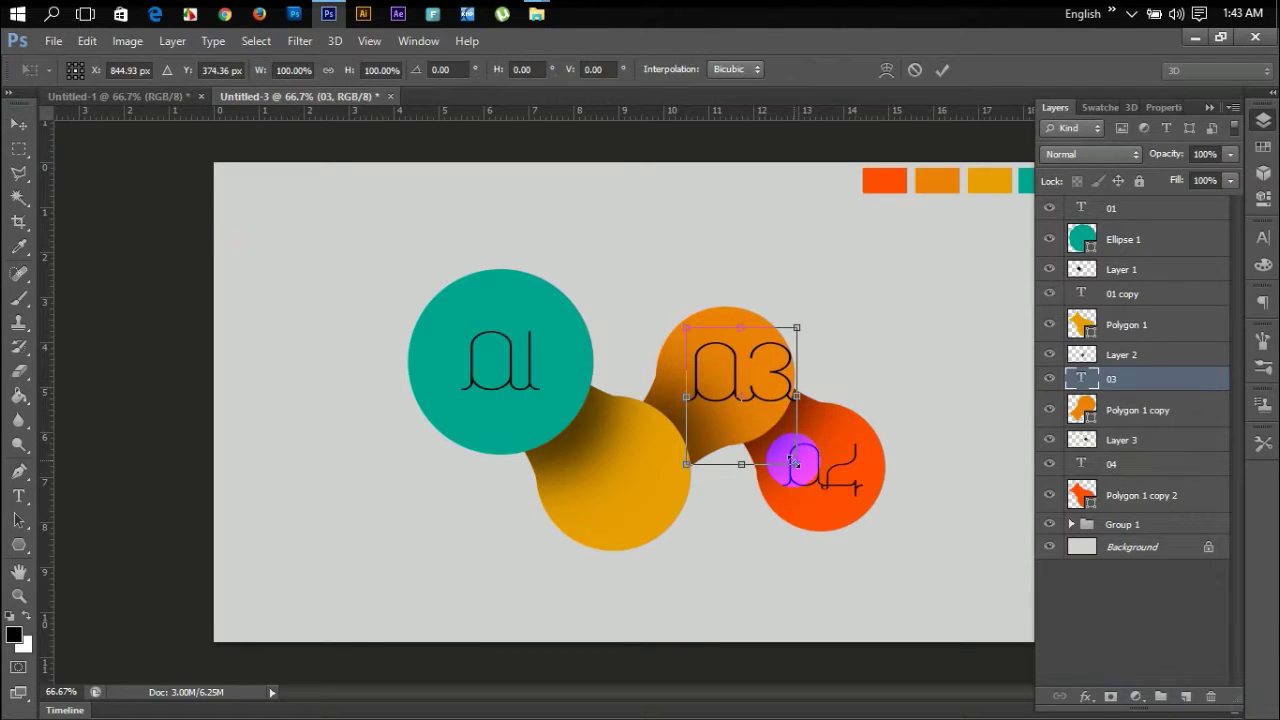
drag(793, 465, 775, 437)
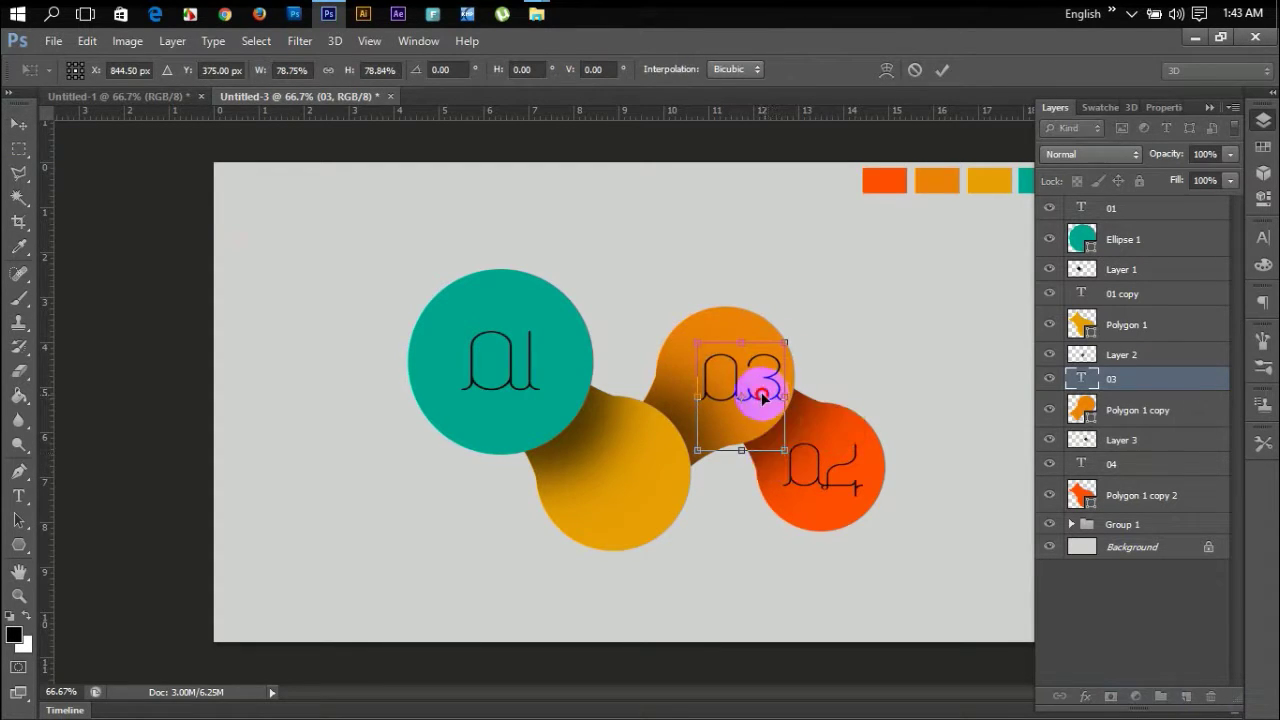
drag(760, 393, 740, 389)
key(Return)
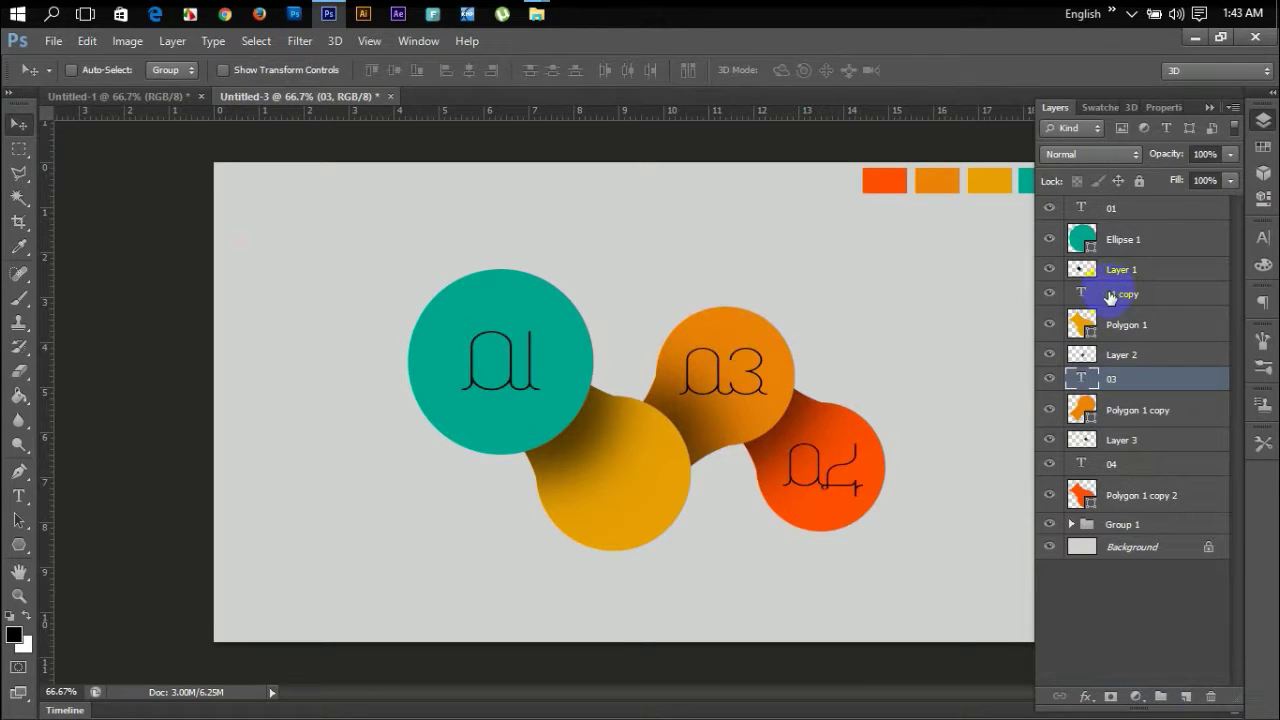
click(1110, 297)
drag(516, 398, 627, 515)
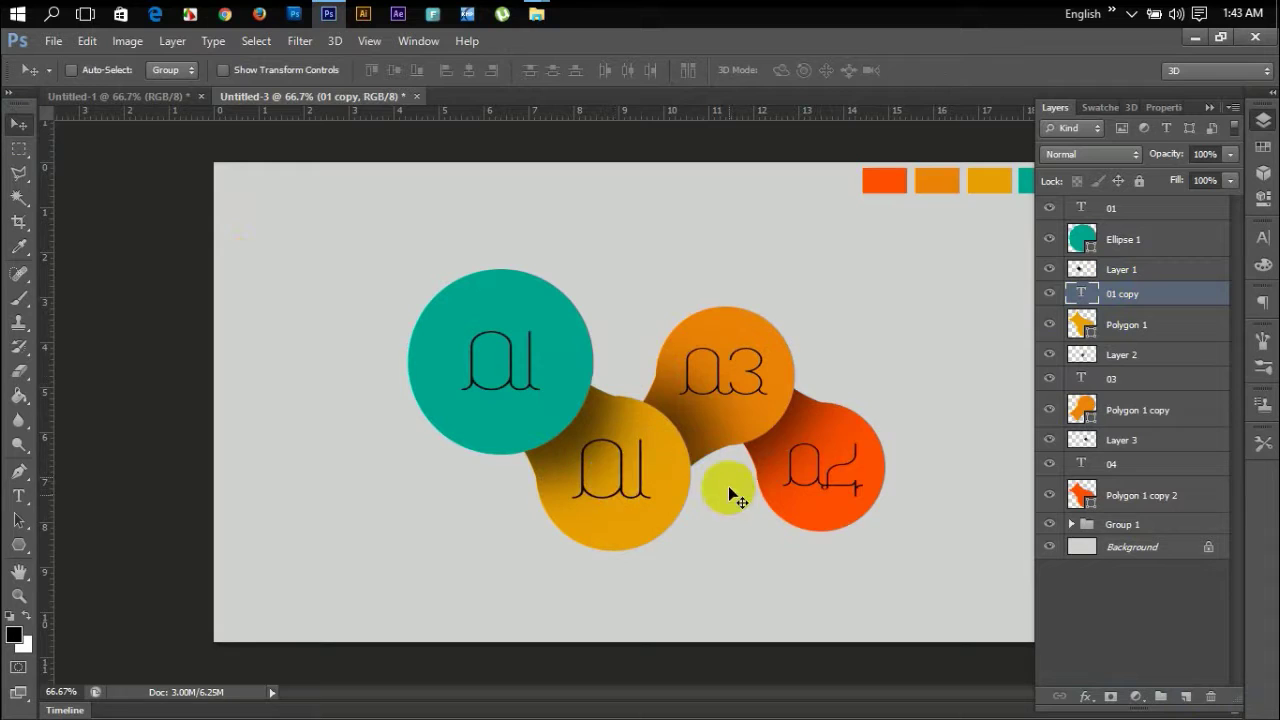
Change the yellow circle's copied label to 02 and resize it to about 88% to fit.
click(18, 496)
click(643, 475)
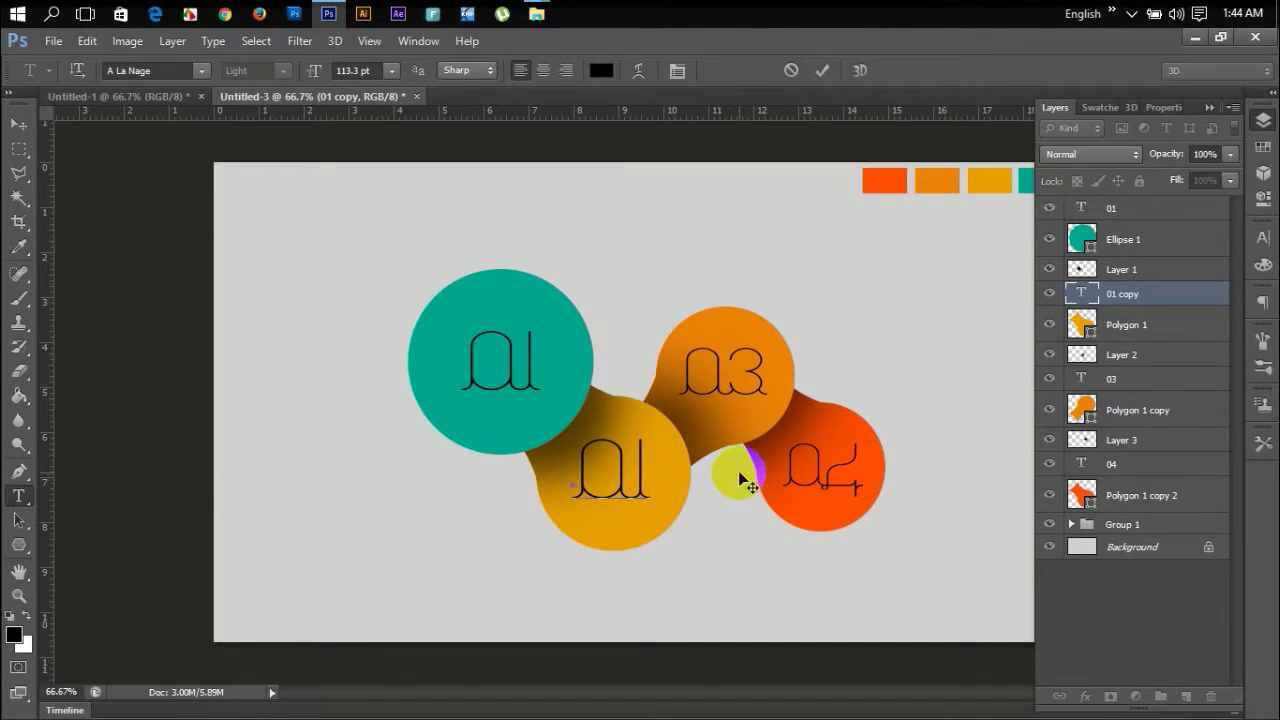
text(2)
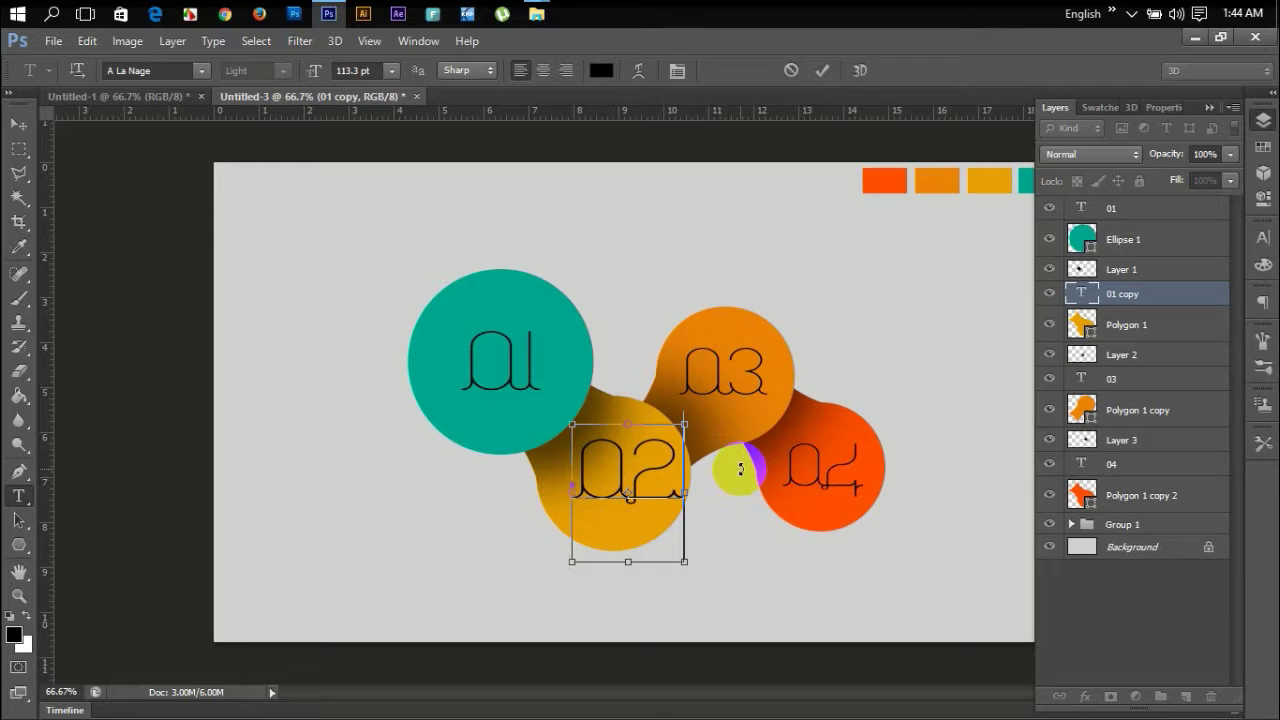
click(18, 124)
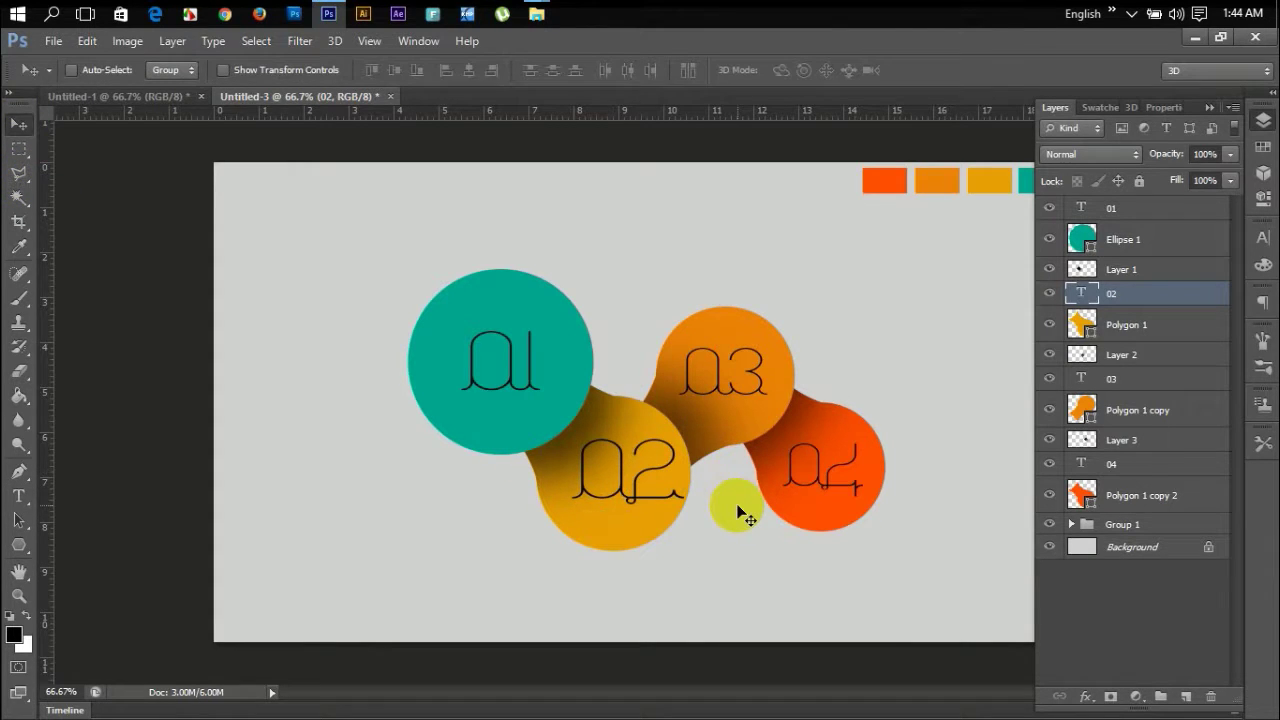
key(ctrl+t)
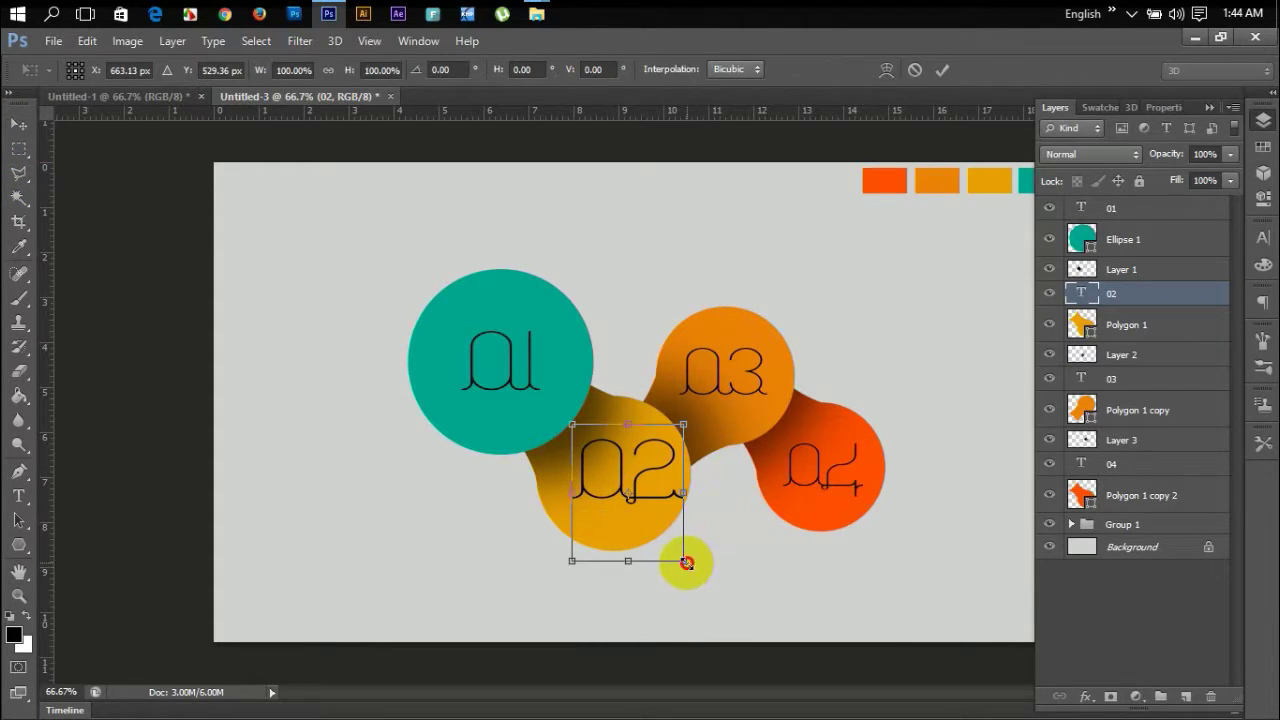
drag(686, 562, 668, 556)
drag(651, 480, 640, 487)
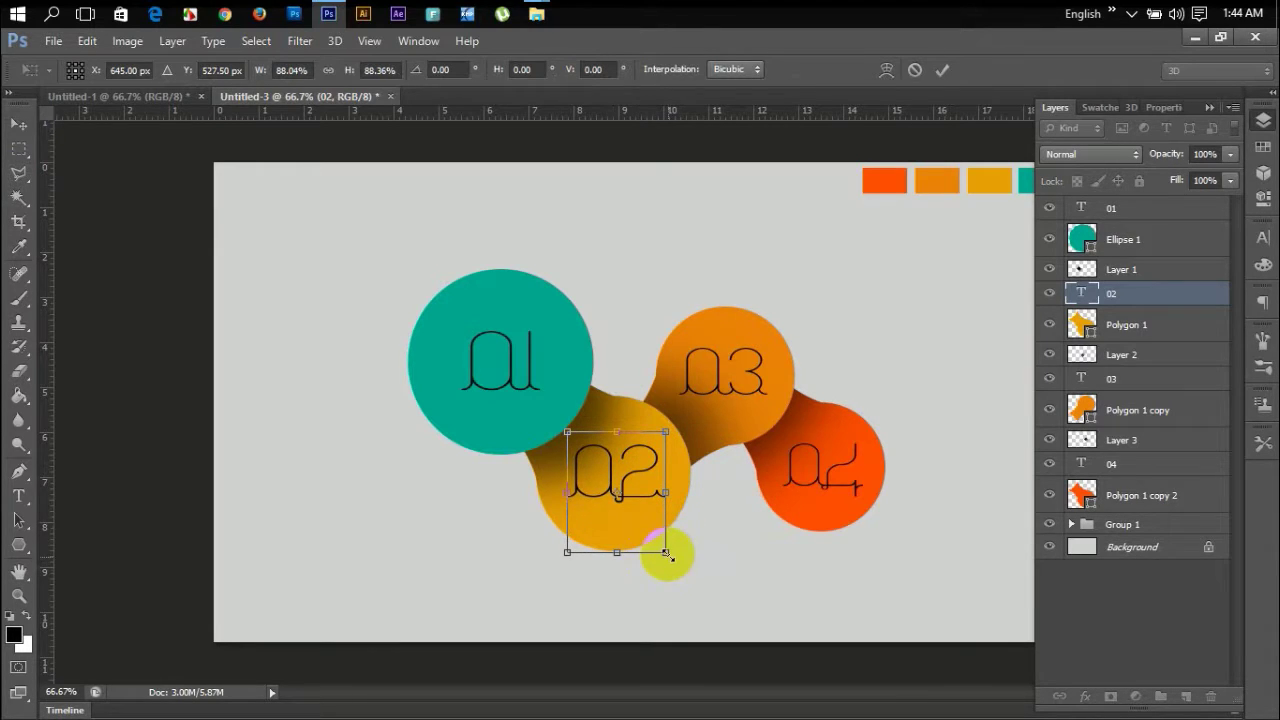
drag(667, 555, 672, 560)
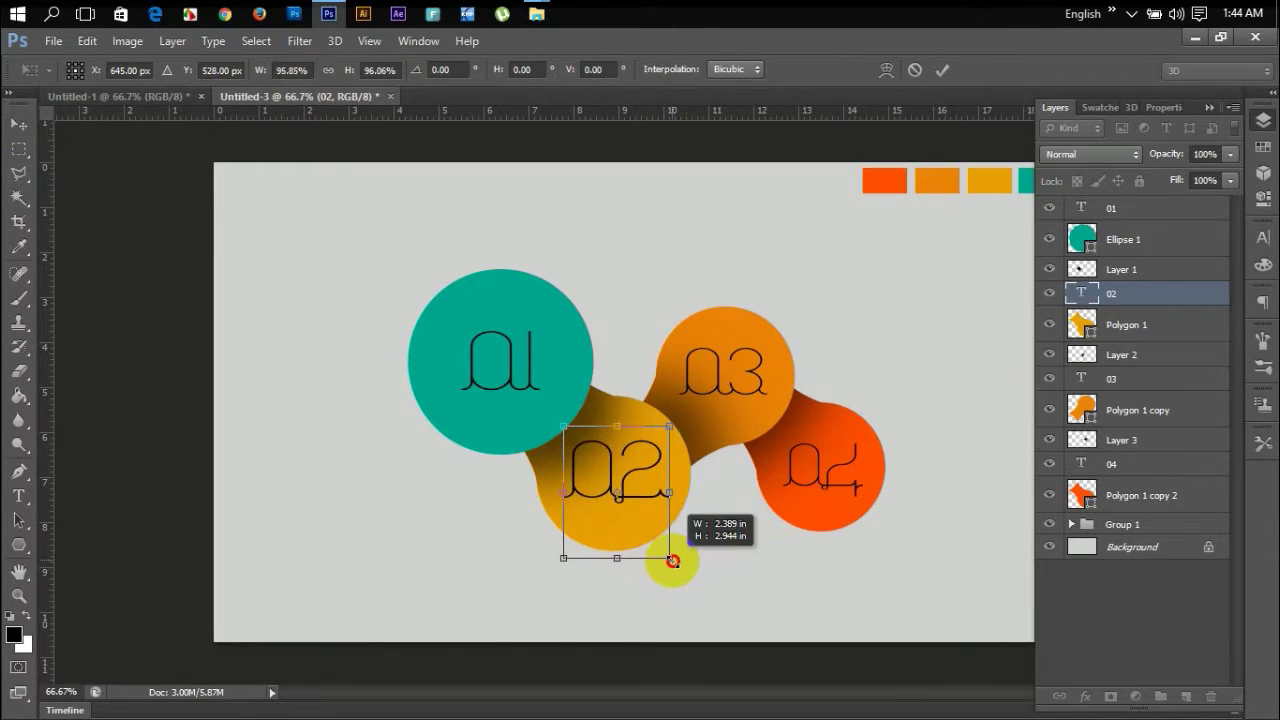
double_click(634, 471)
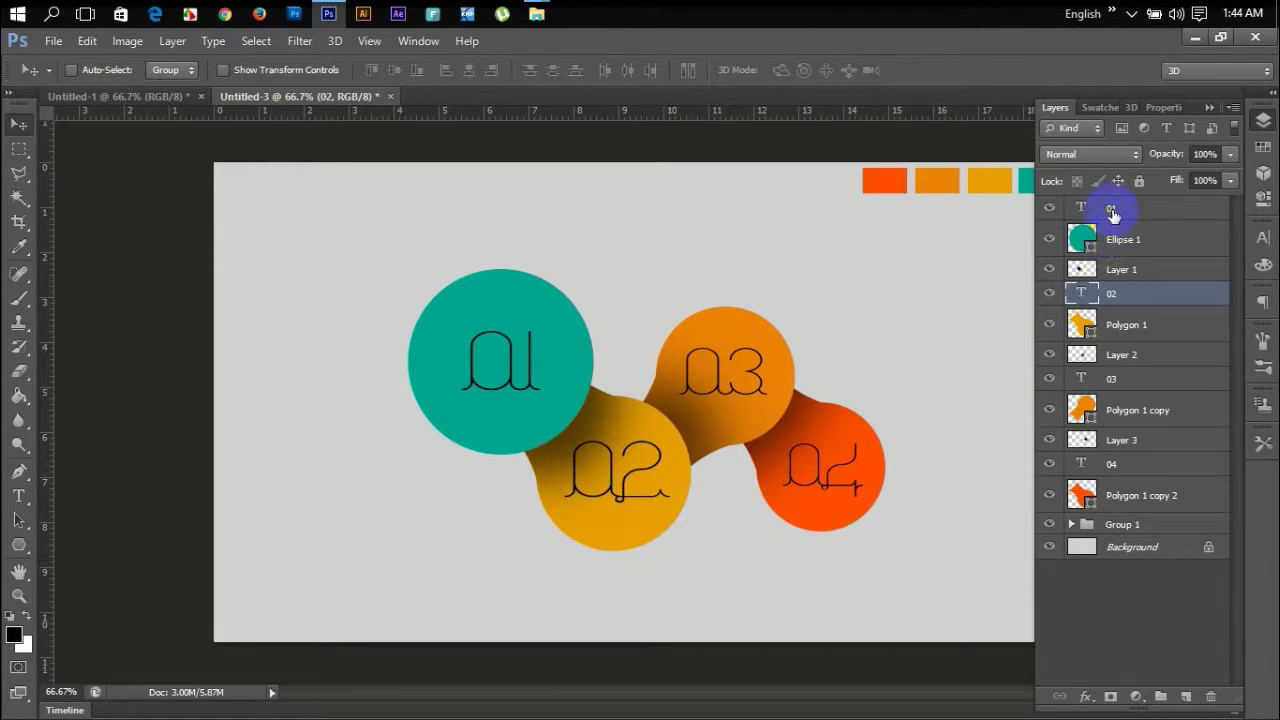
Enlarge the 01 label on the teal circle slightly.
click(1111, 207)
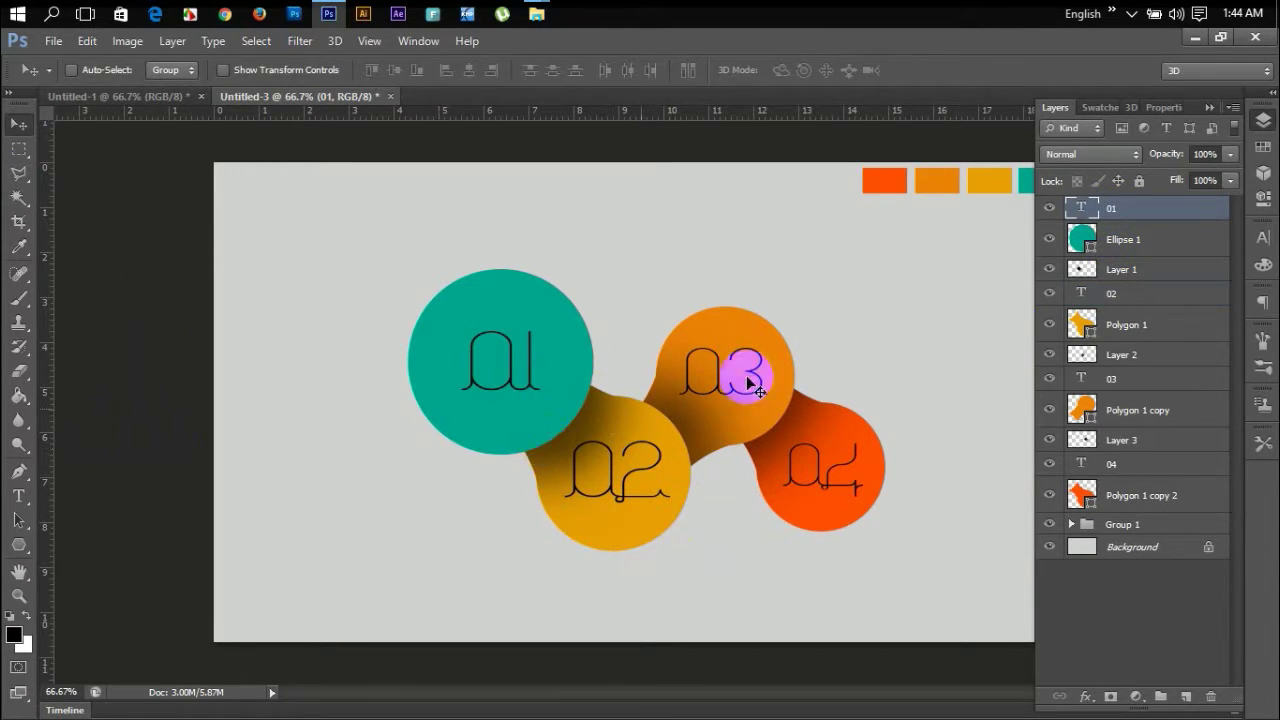
key(ctrl+t)
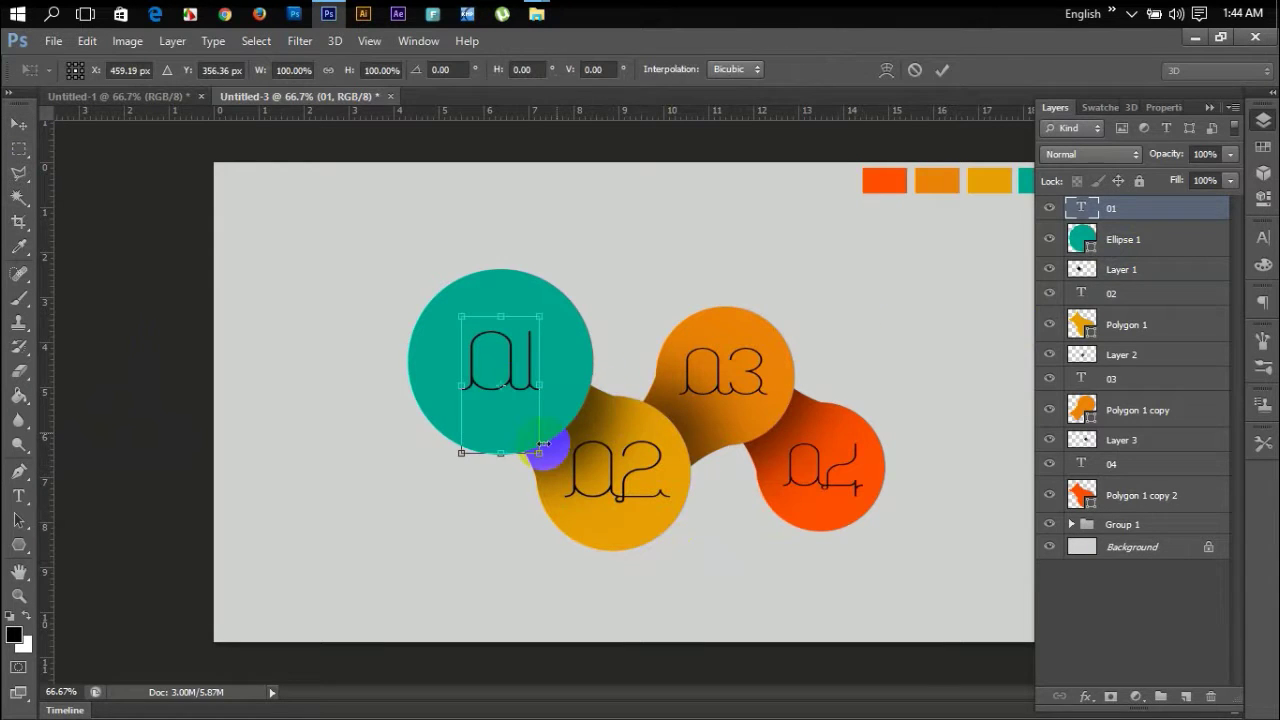
drag(538, 451, 551, 466)
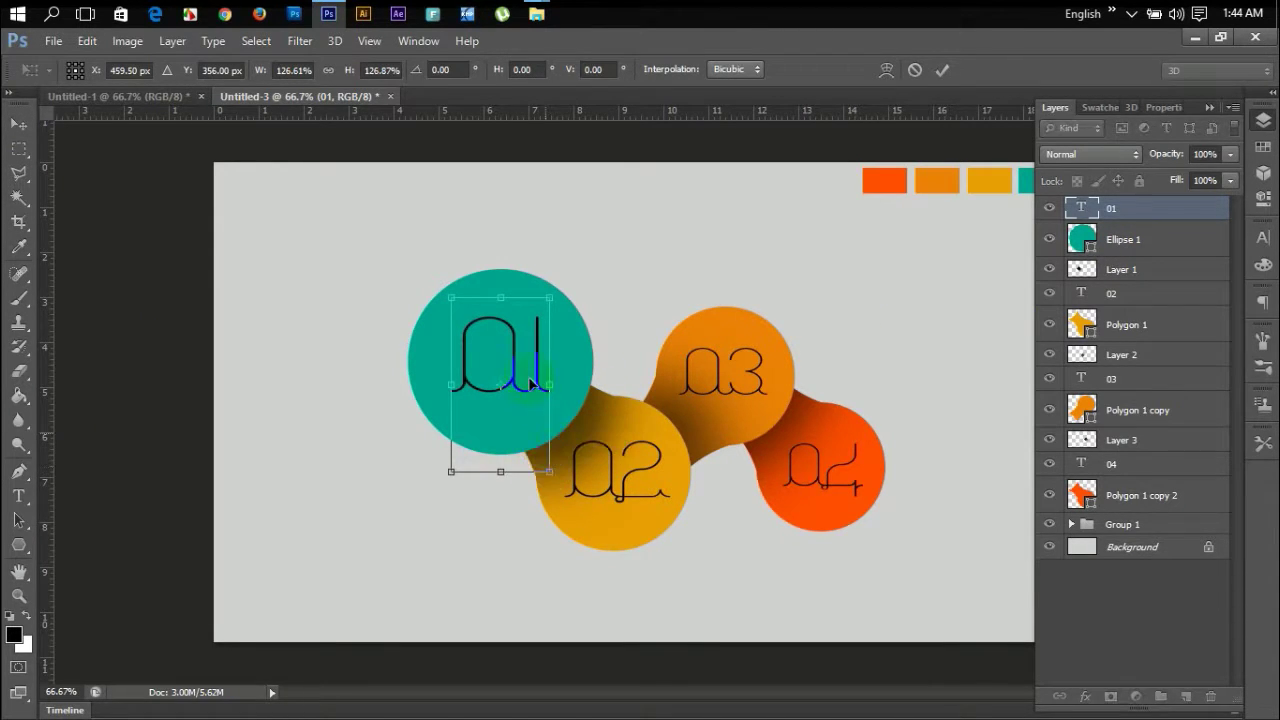
key(Return)
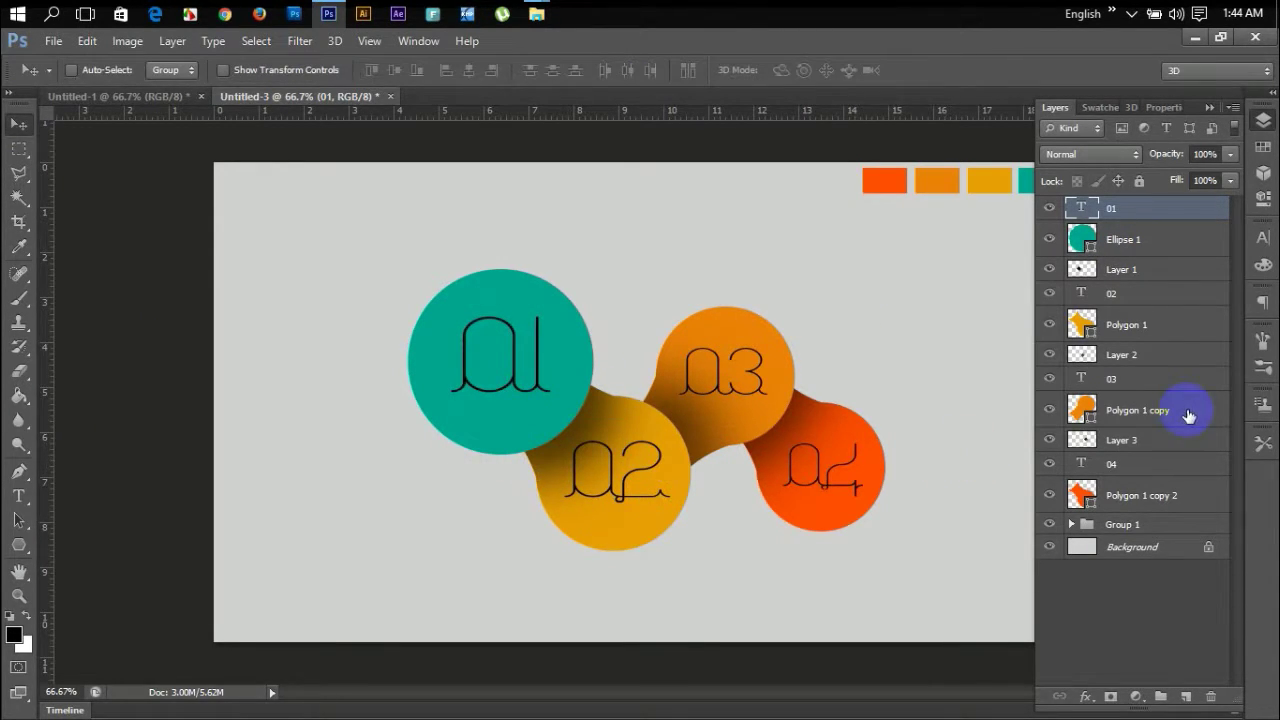
Add a new layer above the Background and paint a soft black dab with a 600 px brush.
click(1142, 548)
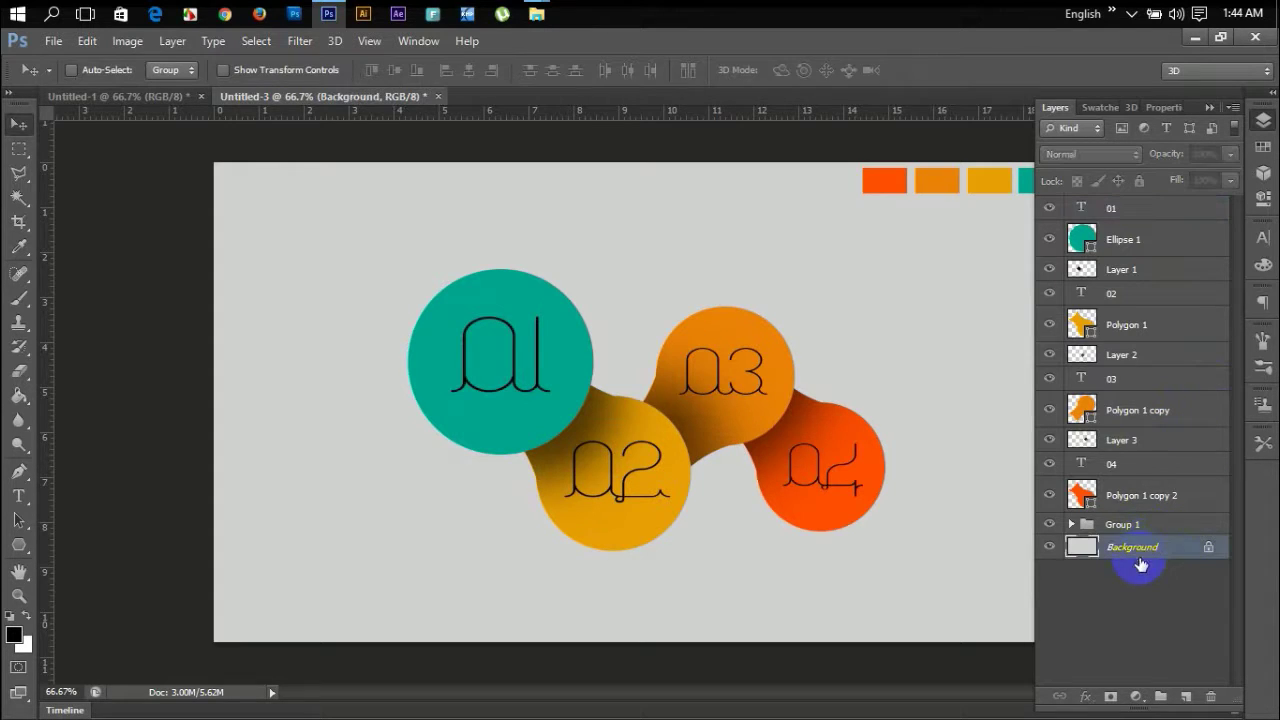
click(1185, 696)
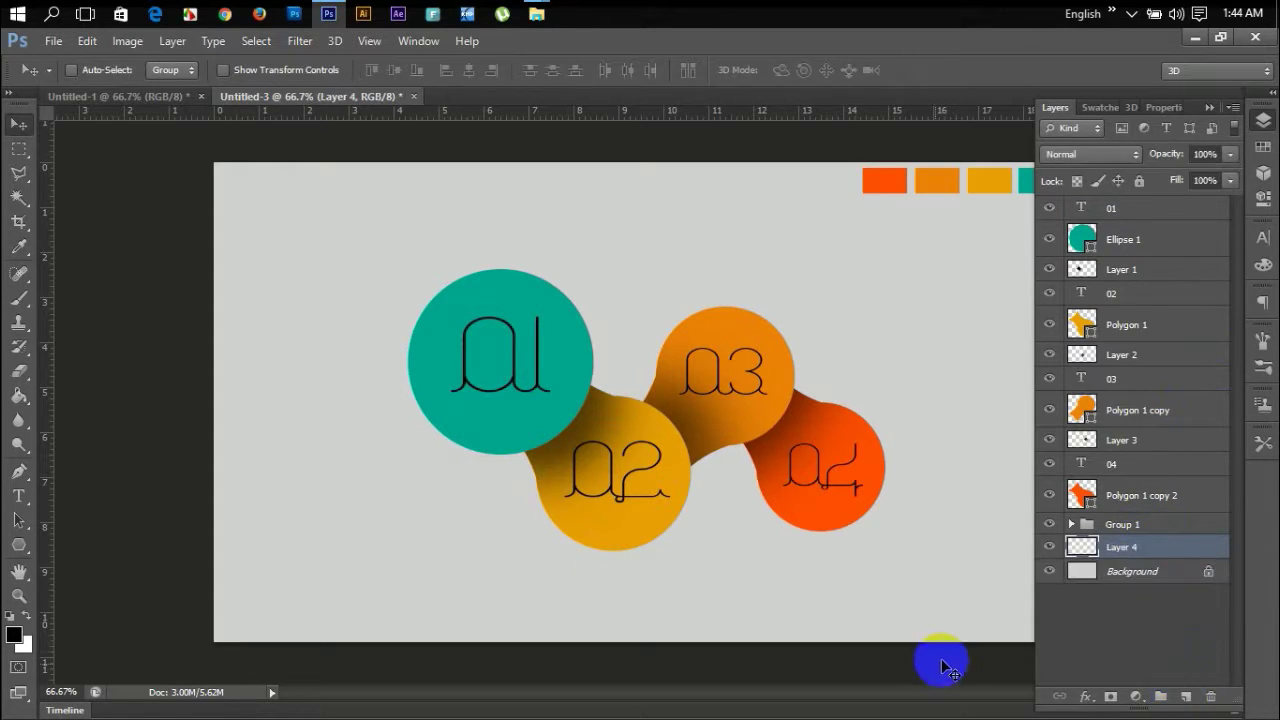
click(18, 298)
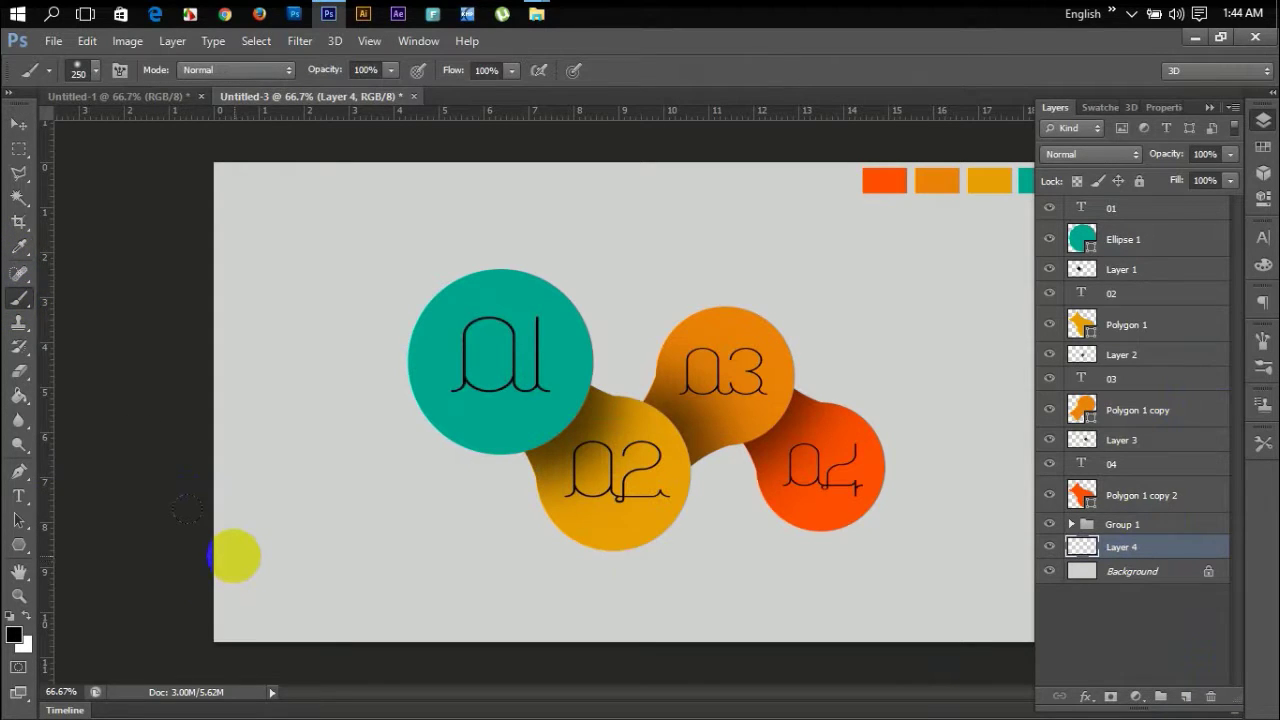
key(bracketright)
key(bracketright)
key(bracketright)
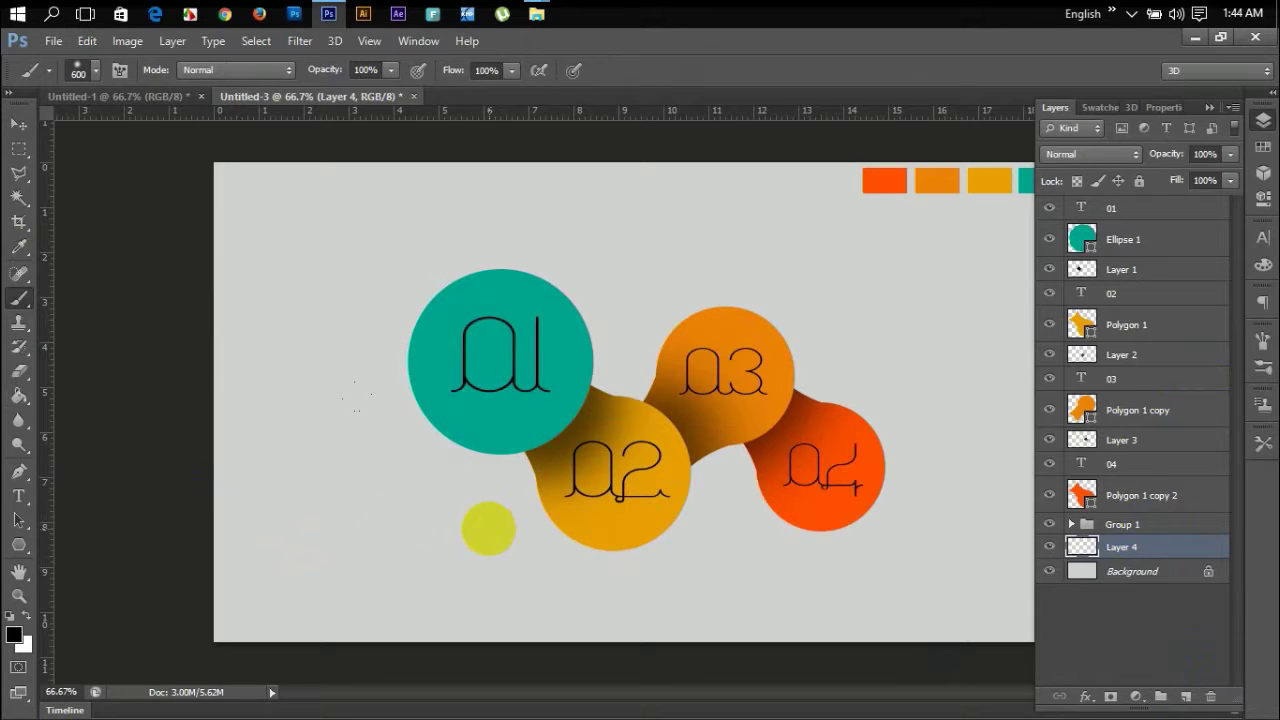
key(bracketleft)
key(bracketleft)
key(bracketleft)
click(362, 515)
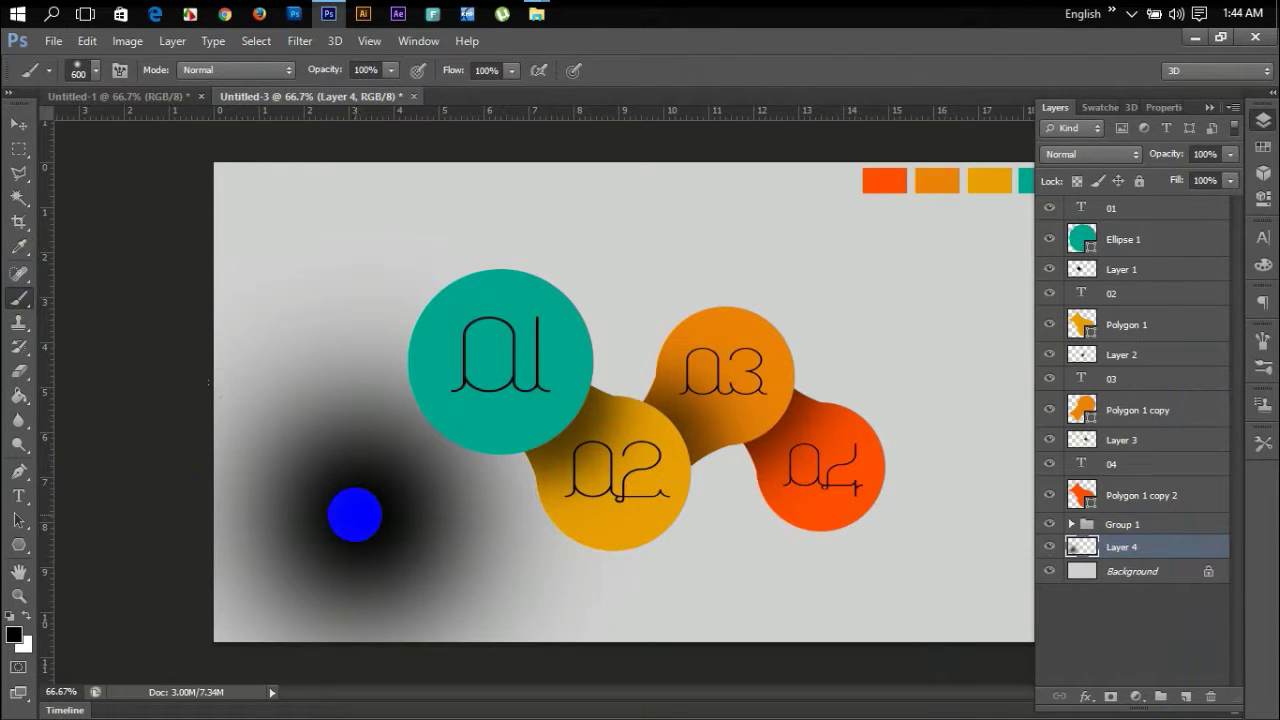
Try moving the black blob toward the circles, then undo back to an empty Layer 4.
click(19, 124)
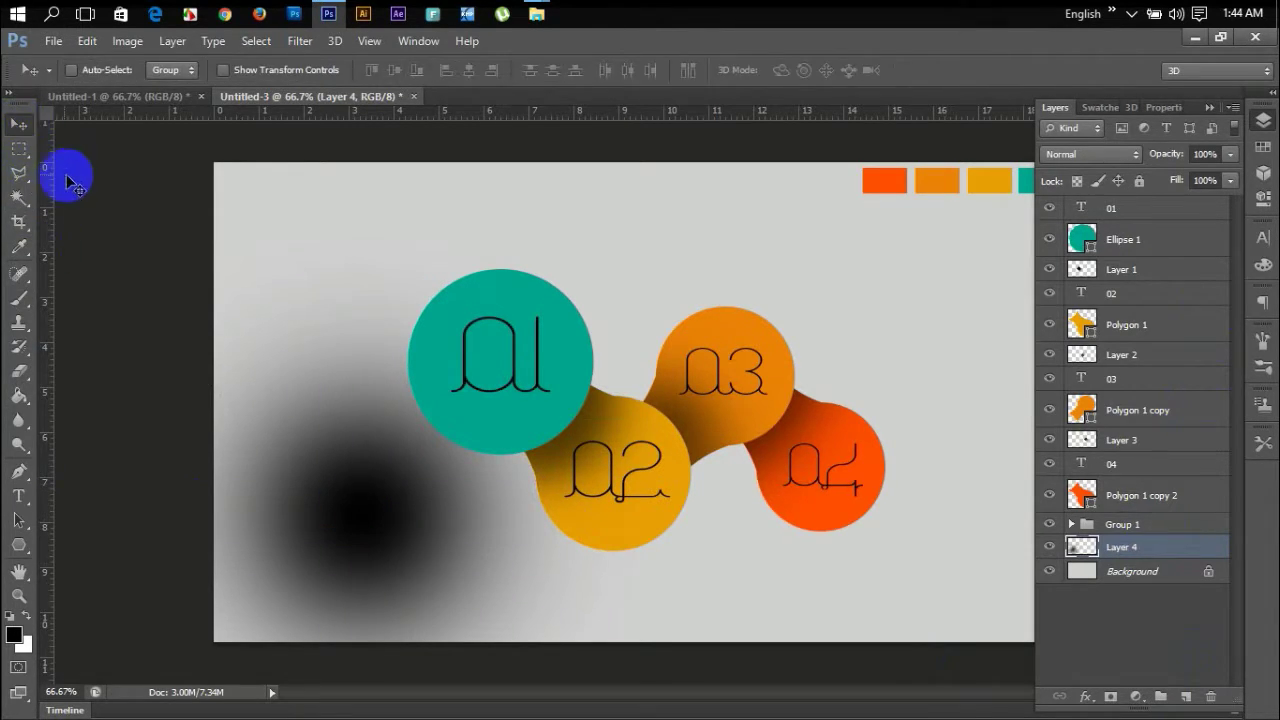
key(ctrl+t)
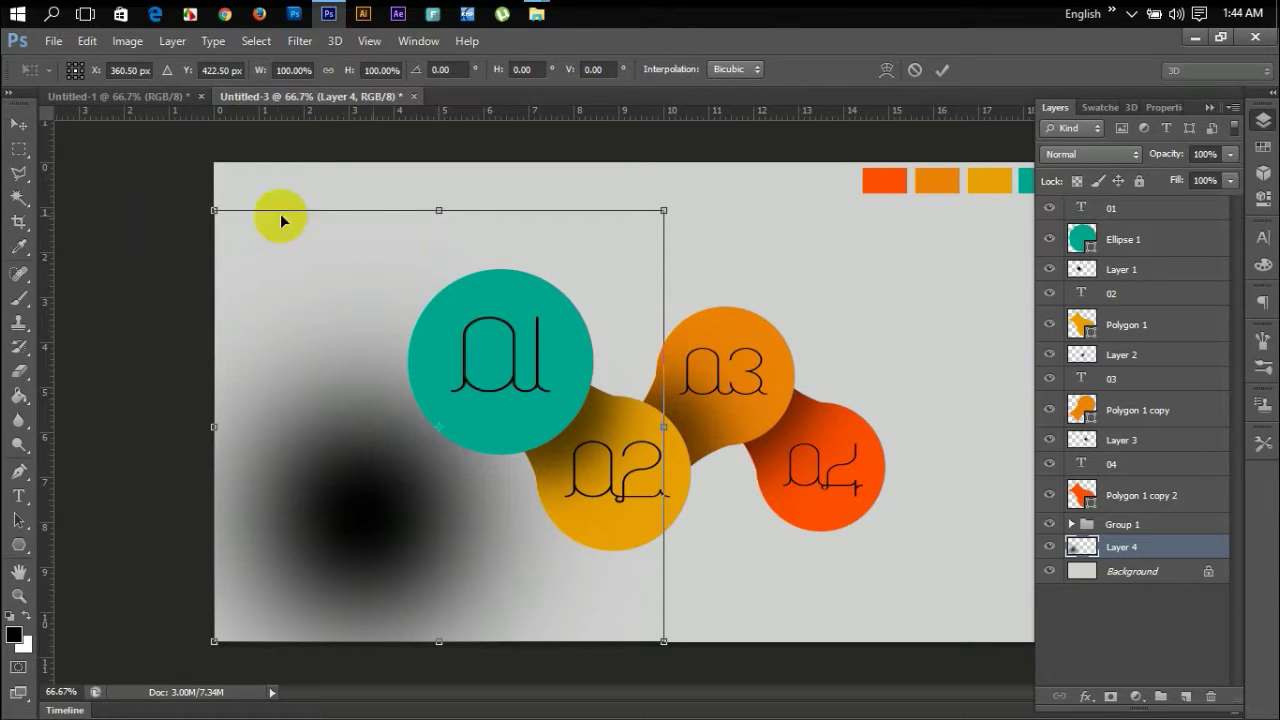
drag(297, 387, 410, 371)
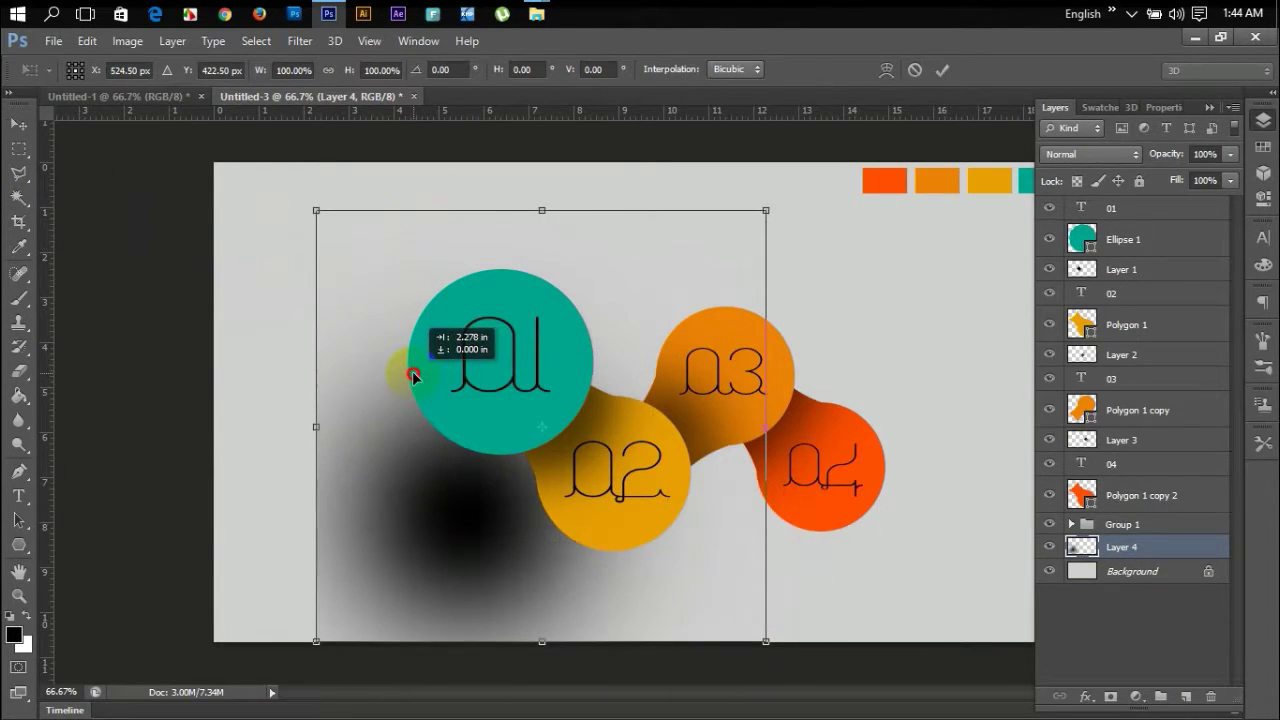
double_click(611, 410)
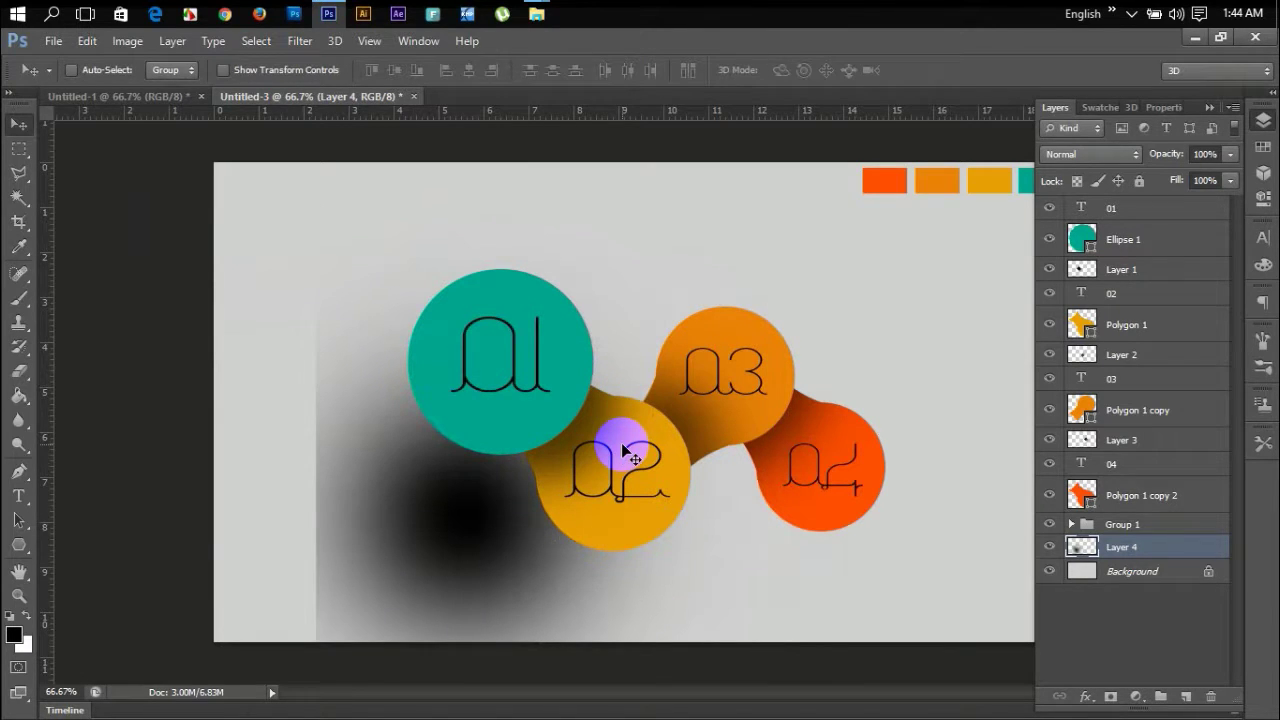
key(ctrl+z)
key(ctrl+alt+z)
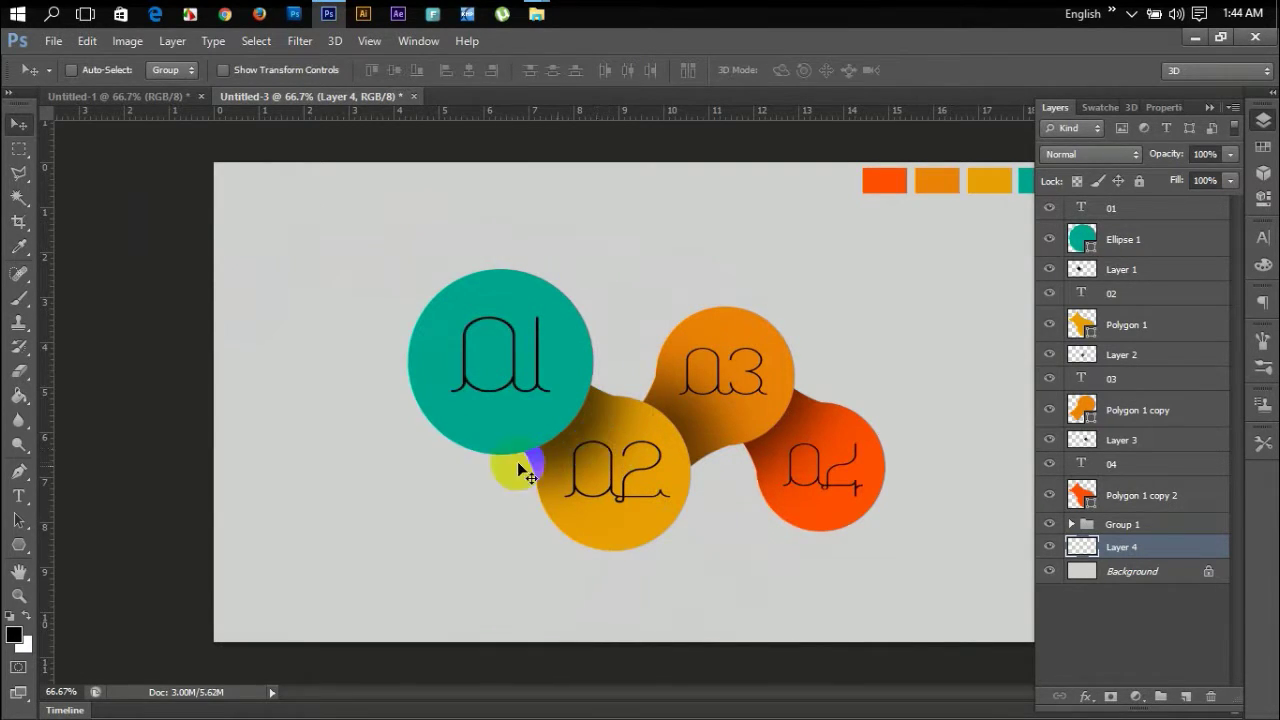
click(19, 297)
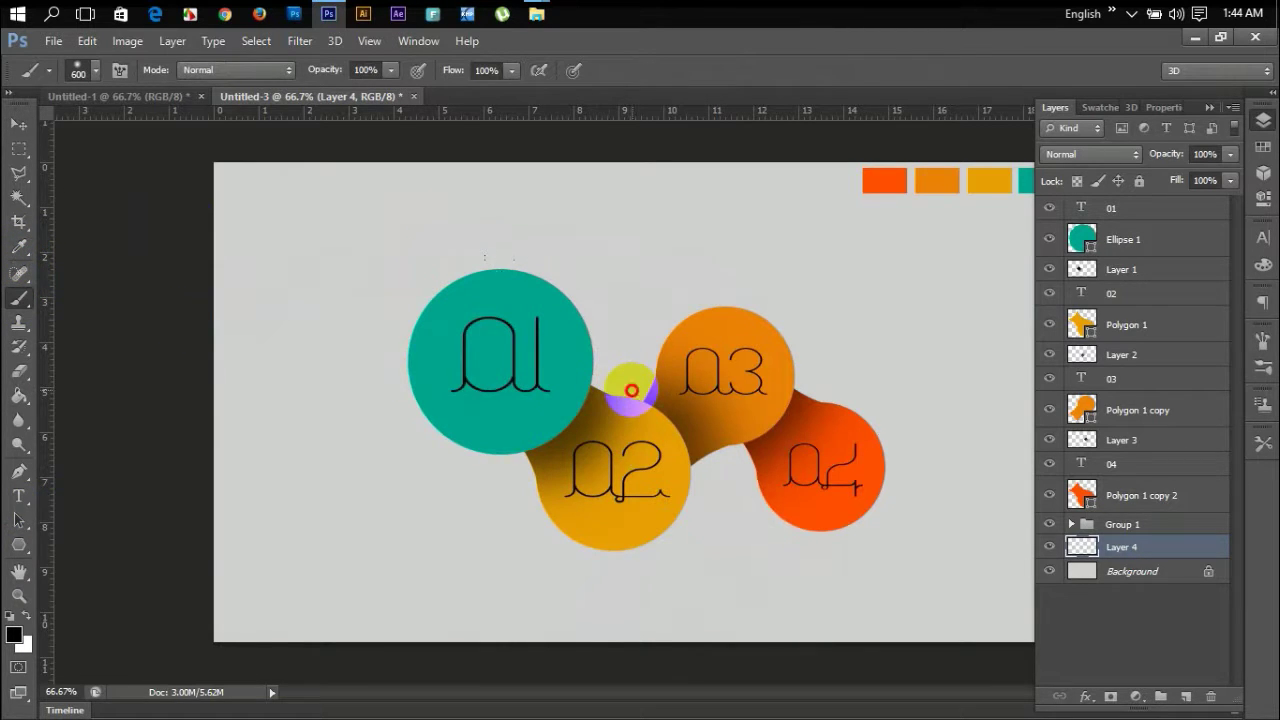
Paint a soft black blob on Layer 4 and squash it to about 17% height below the circles.
click(631, 390)
key(ctrl+t)
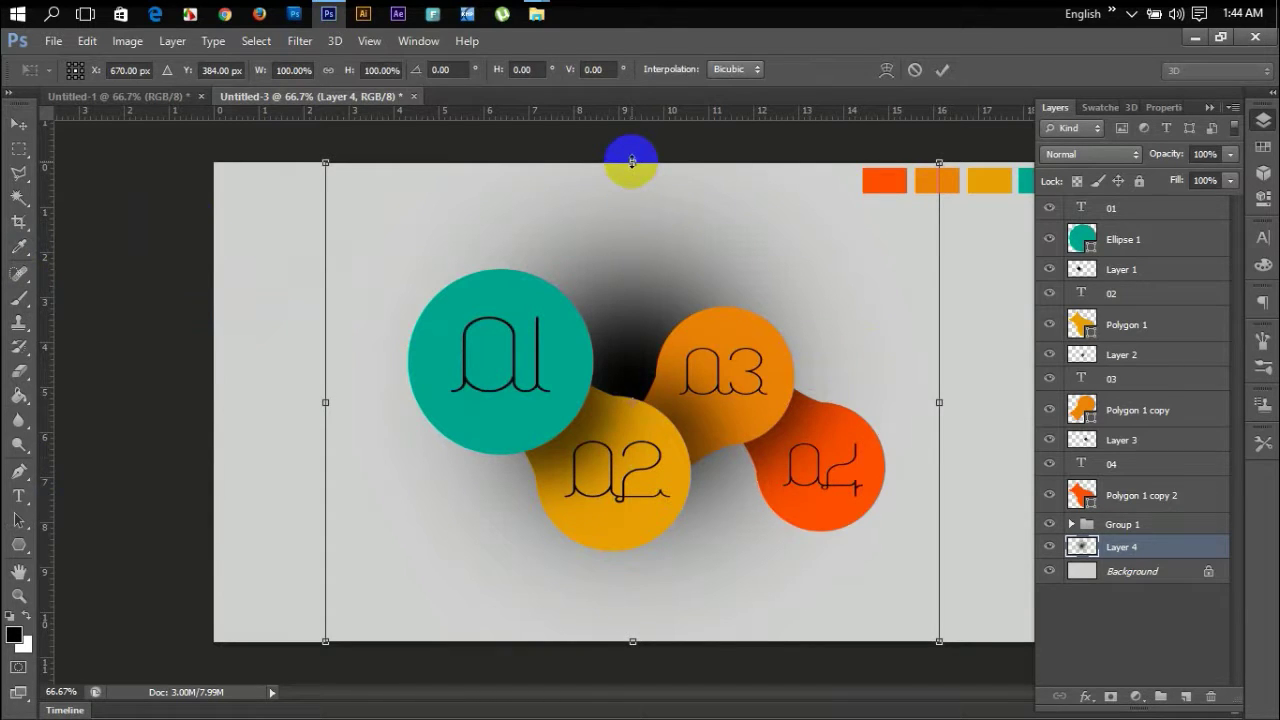
drag(631, 161, 619, 361)
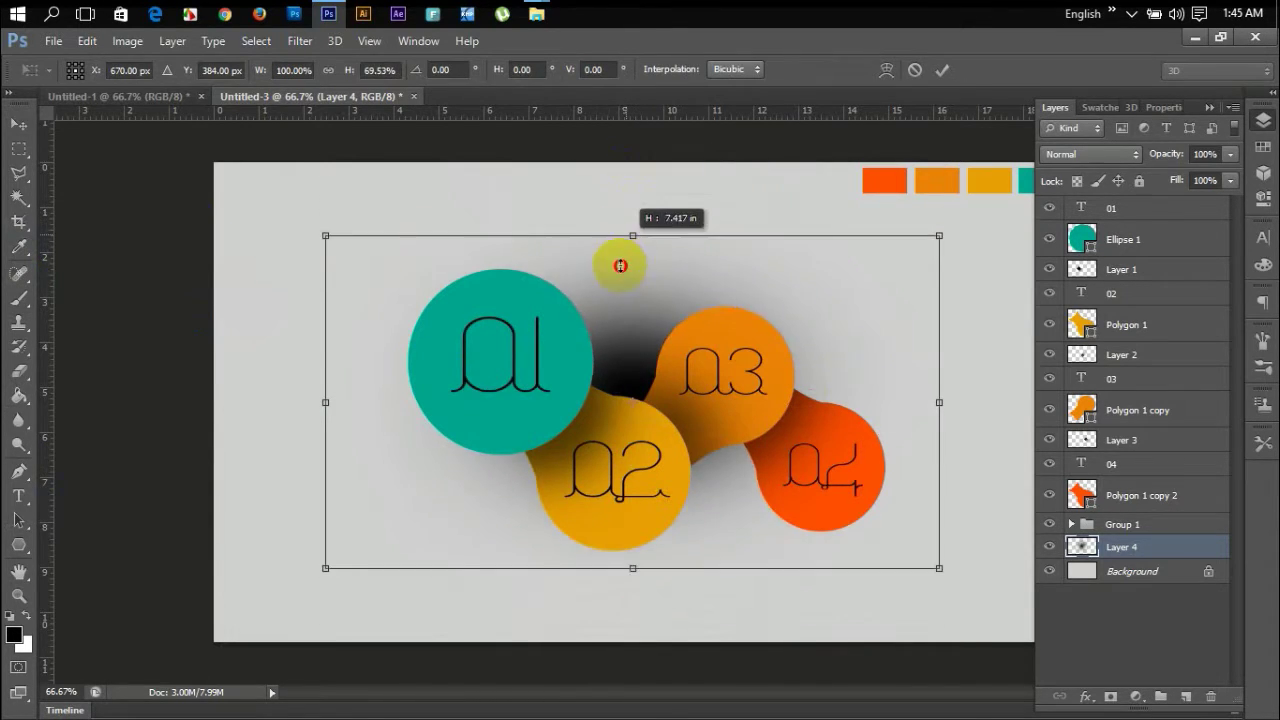
drag(666, 400, 667, 566)
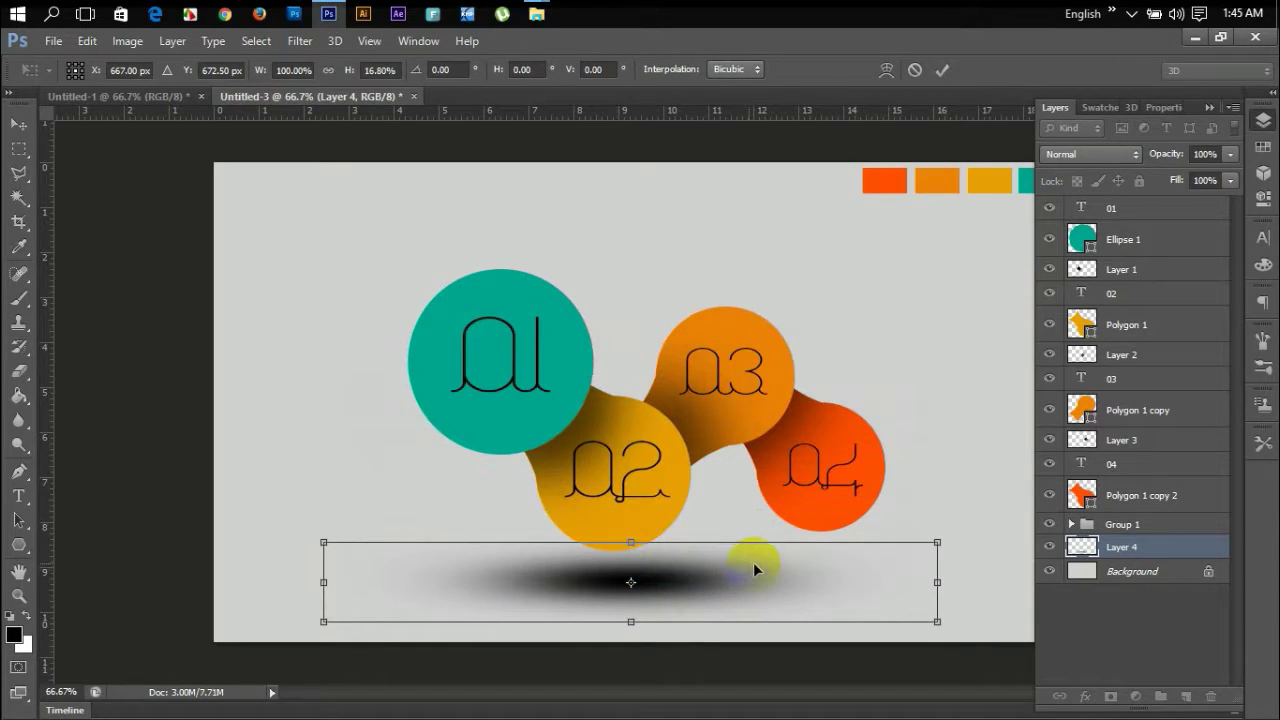
key(Return)
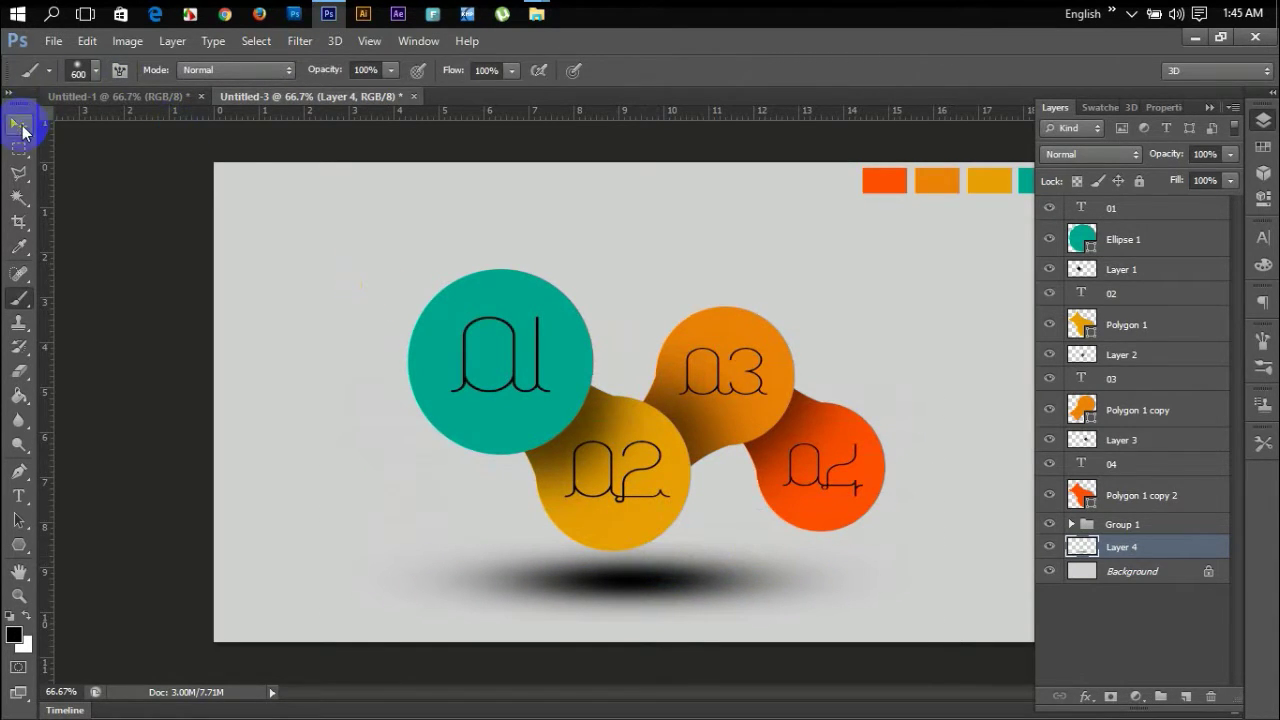
click(19, 123)
click(300, 41)
mouse_move(400, 230)
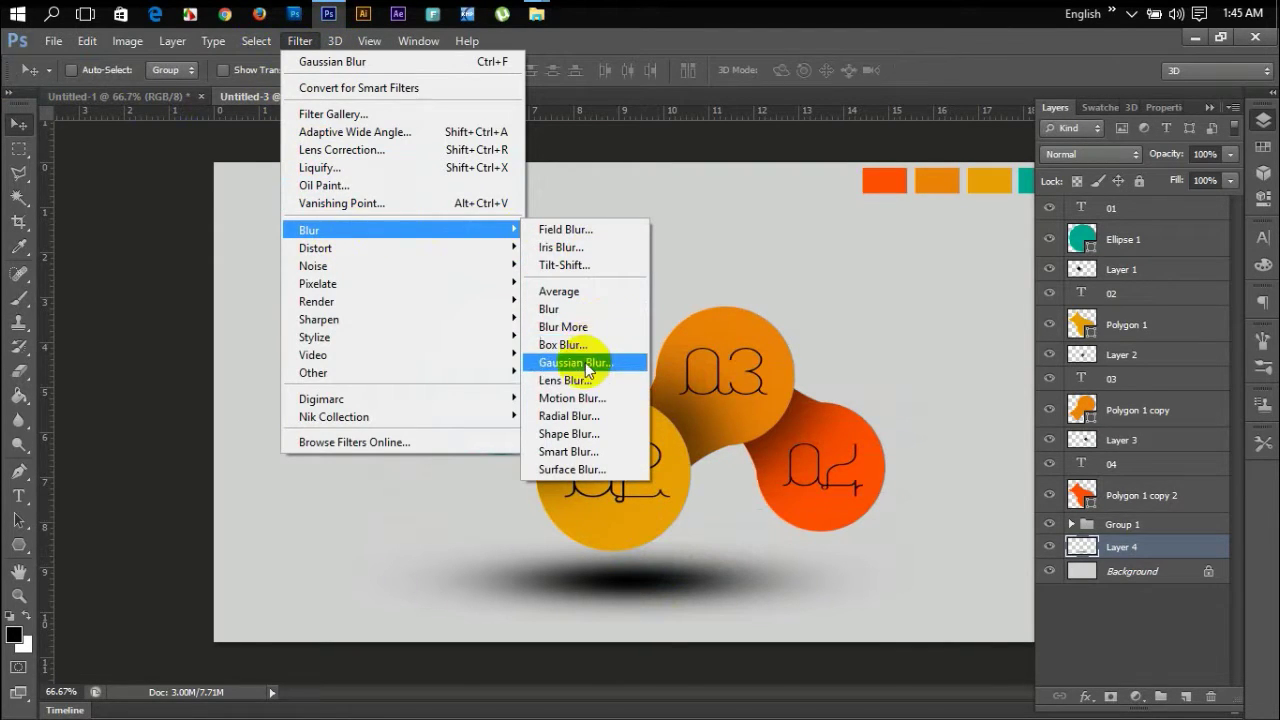
Apply a 25 px Gaussian blur to the shadow.
click(585, 362)
drag(320, 510, 338, 509)
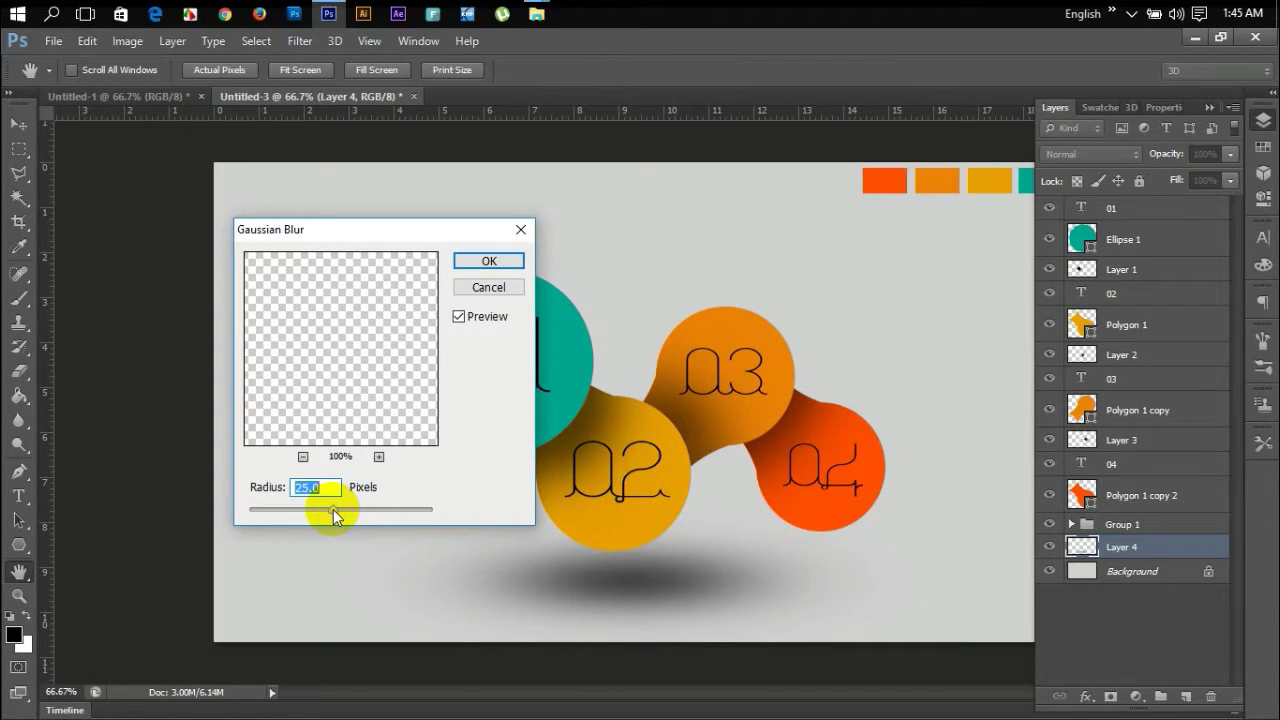
click(489, 260)
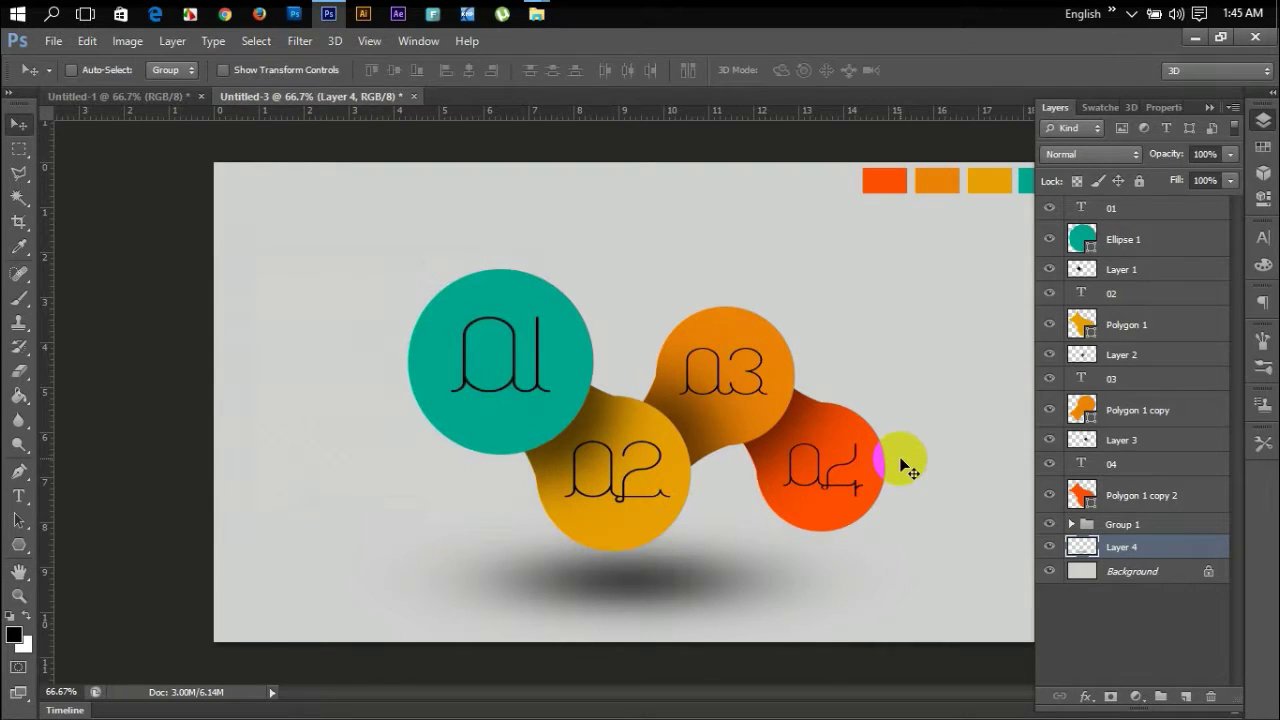
Flatten the blurred shadow further and move it up just beneath the circles.
key(ctrl+t)
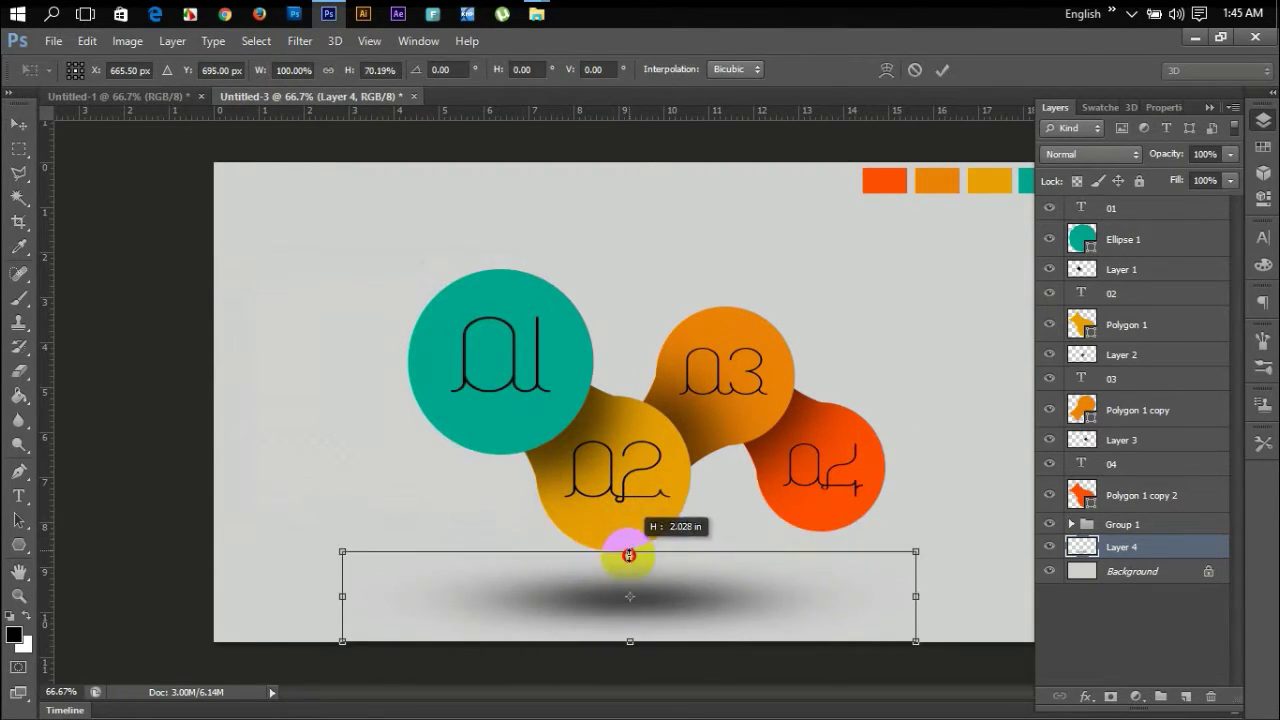
drag(630, 515, 629, 567)
drag(663, 613, 649, 590)
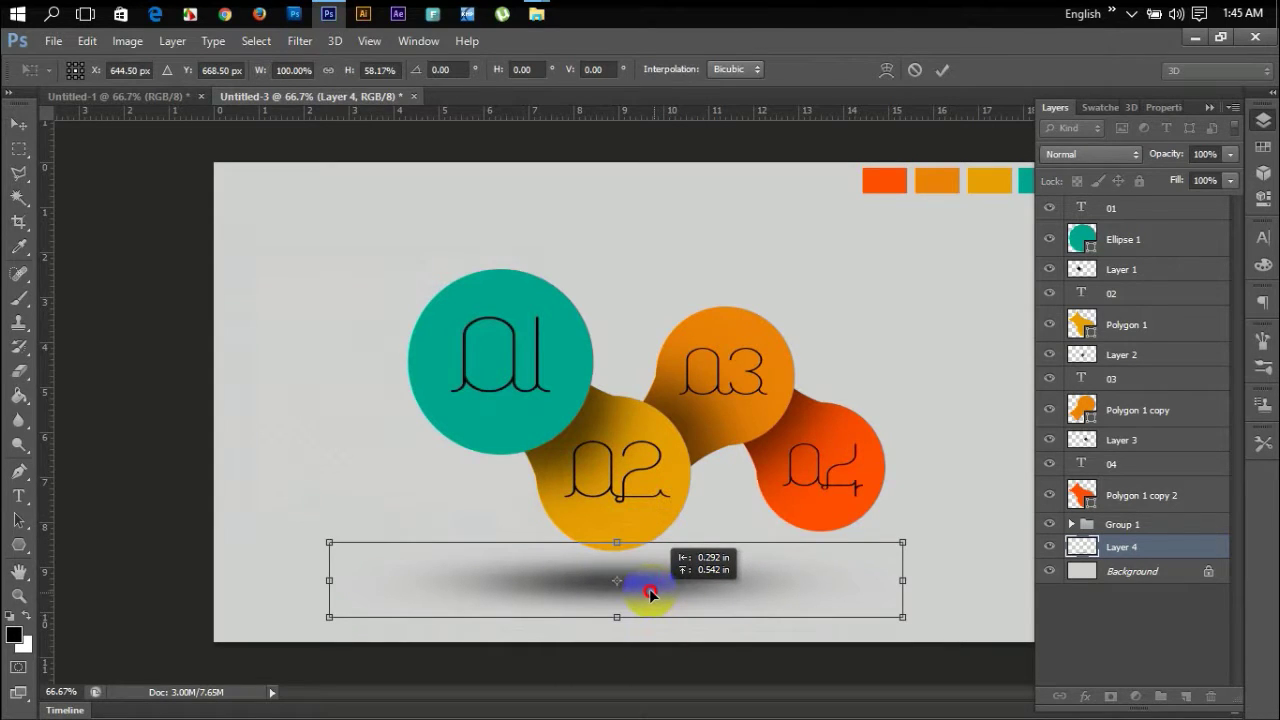
key(Return)
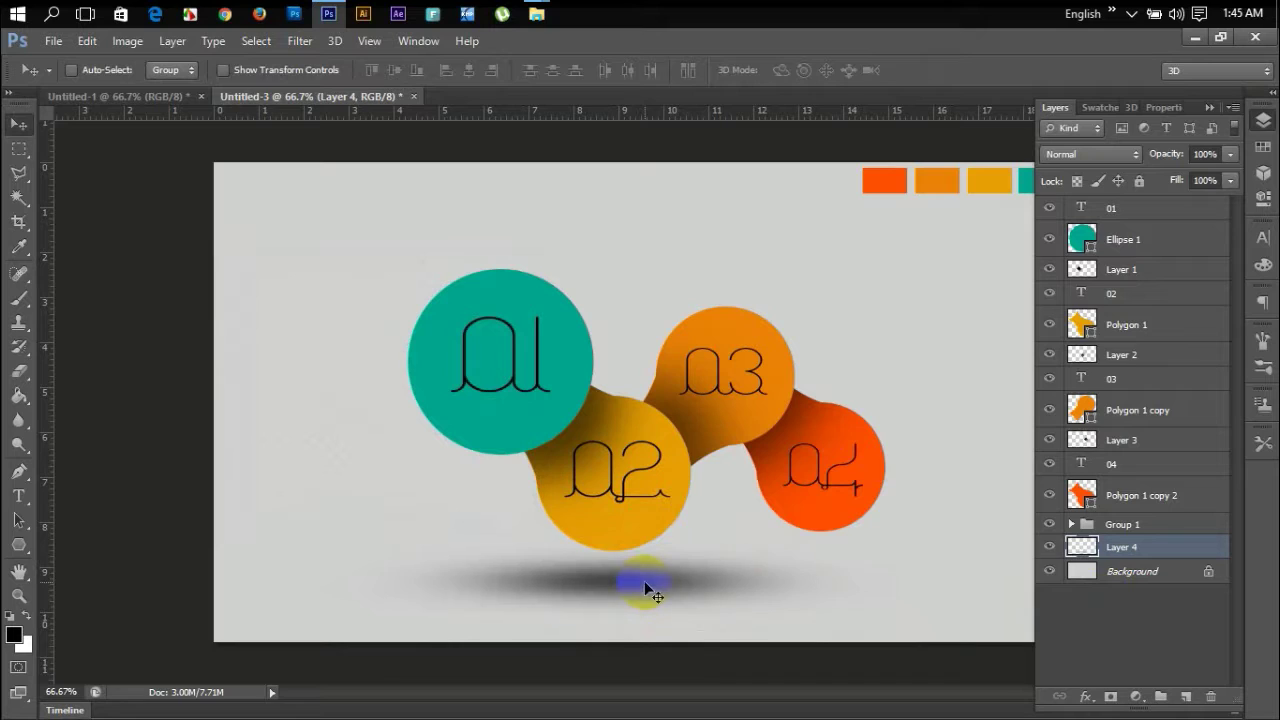
drag(645, 582, 647, 580)
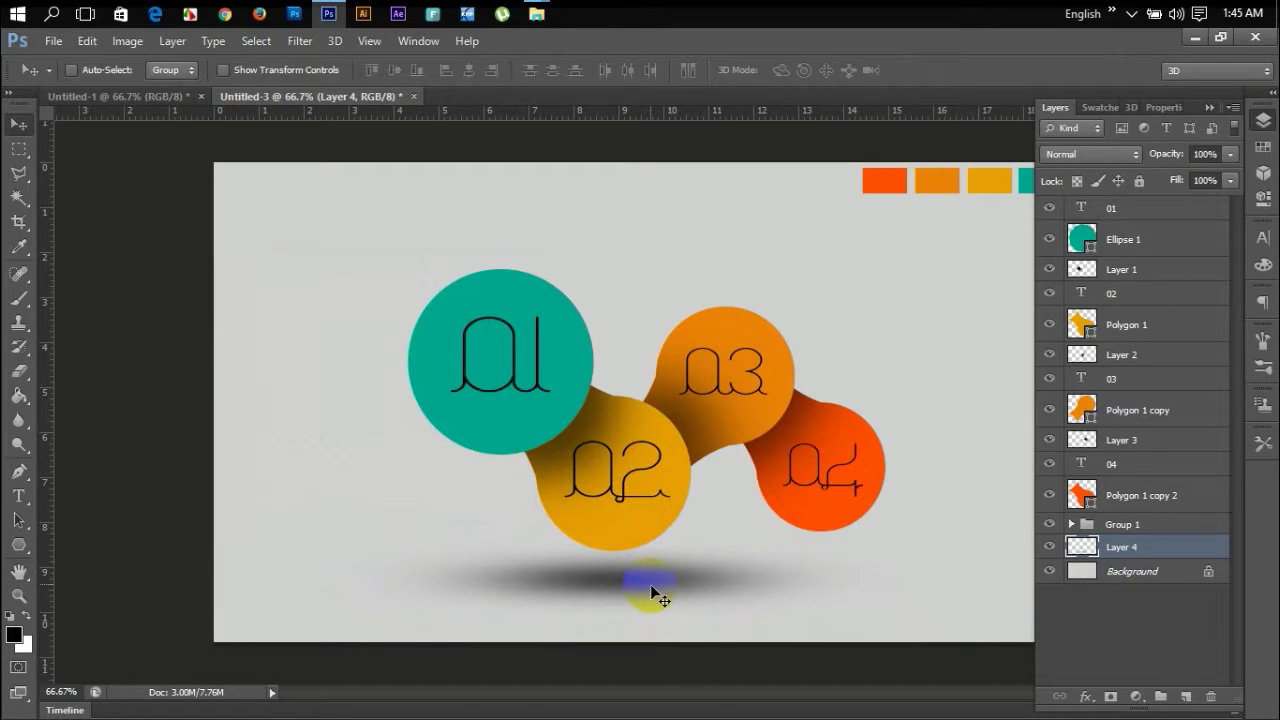
click(1150, 578)
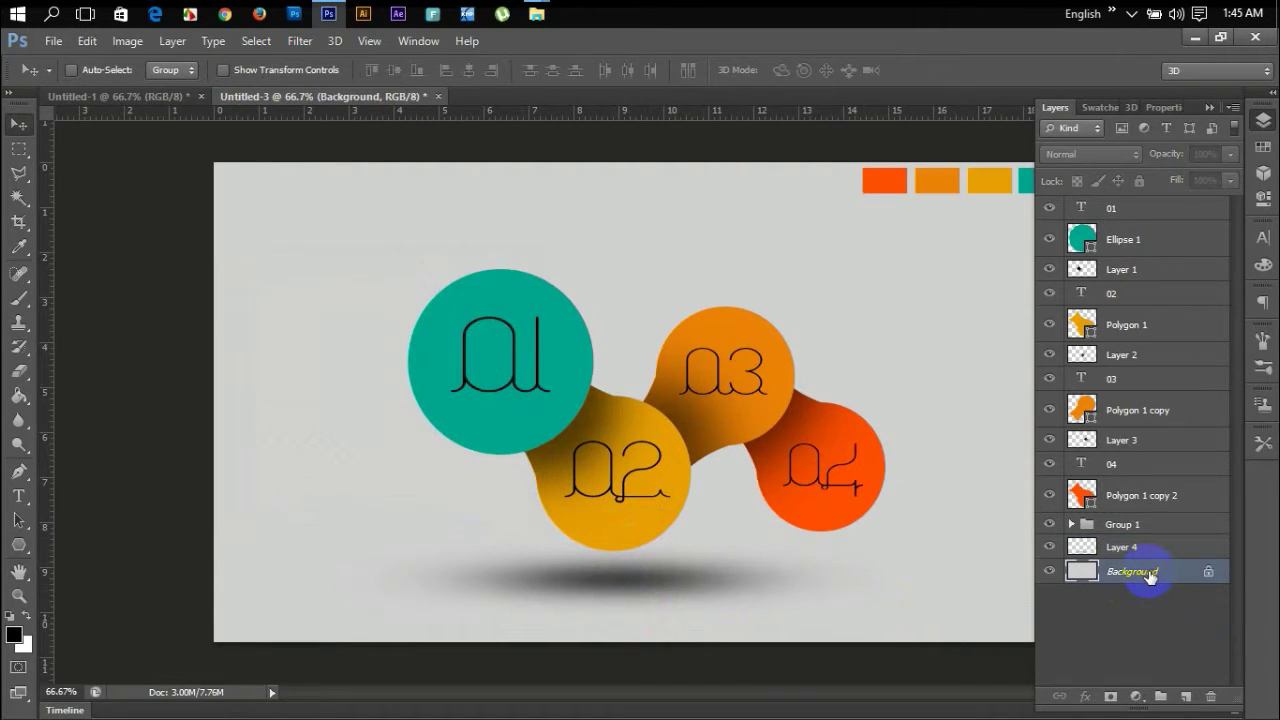
Convert the Background into an editable Layer 0 and open its layer style settings.
right_click(1149, 571)
click(1180, 597)
double_click(1214, 571)
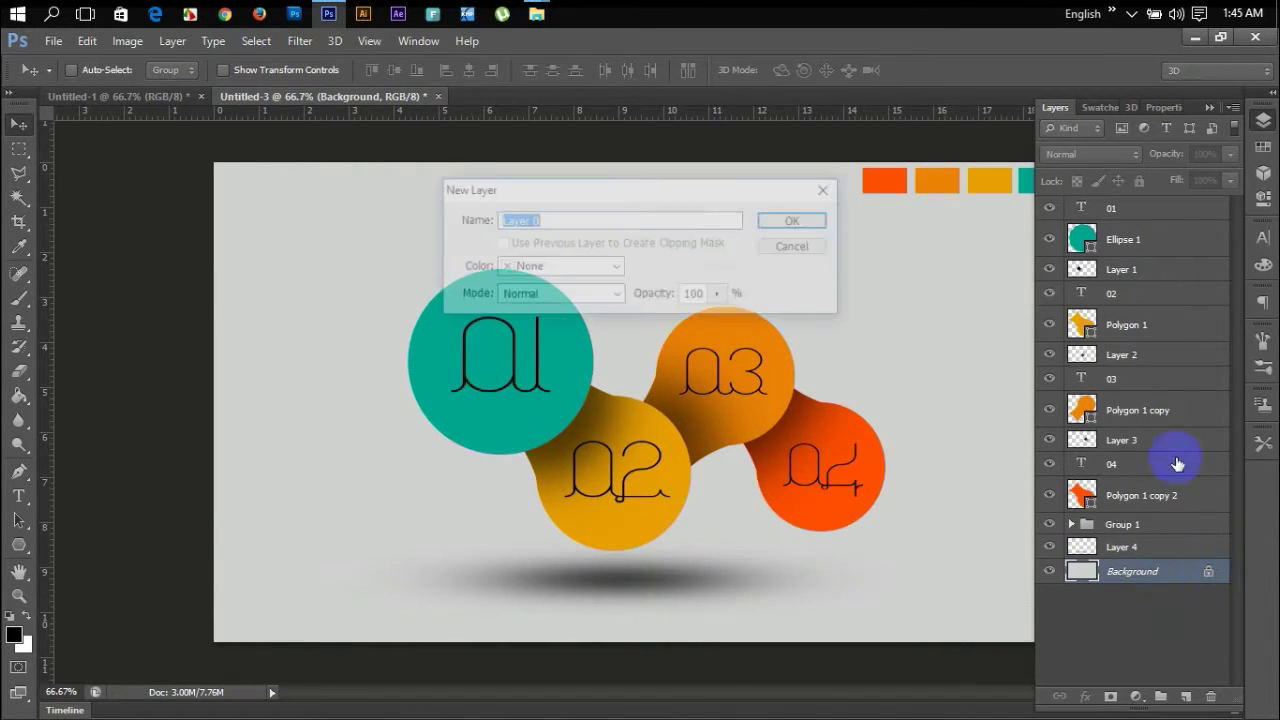
click(791, 220)
right_click(1134, 577)
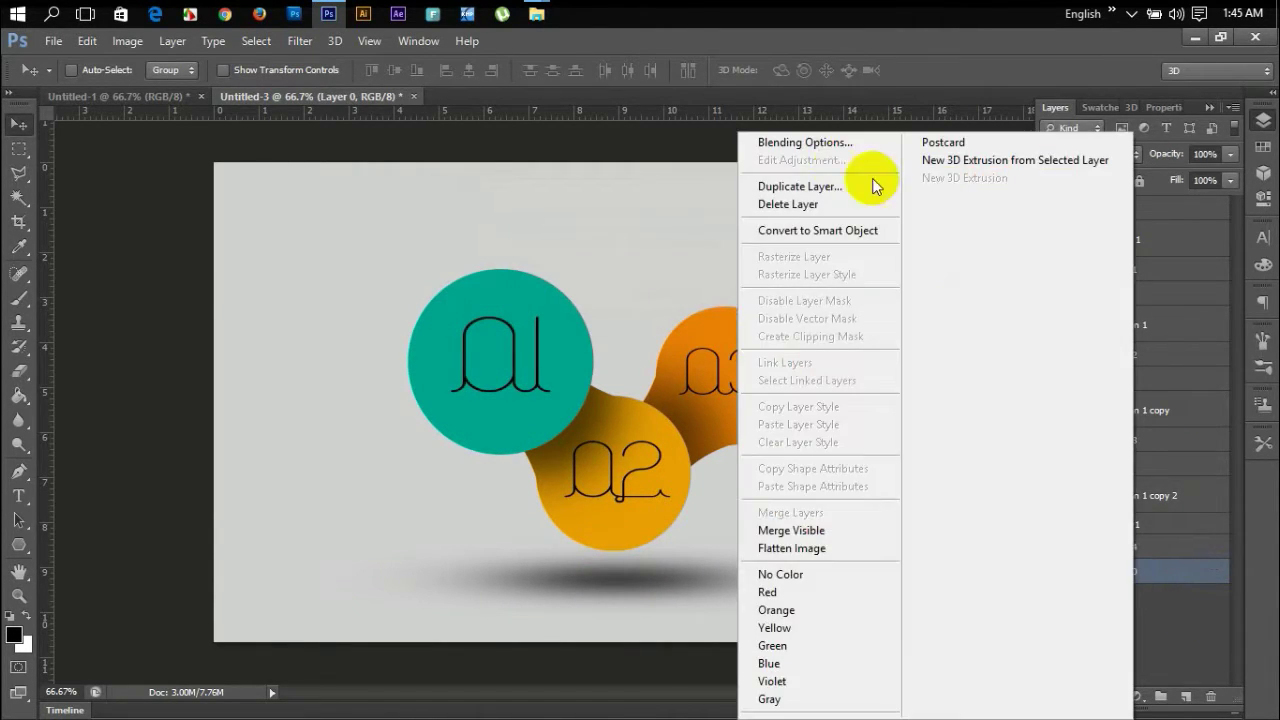
click(815, 142)
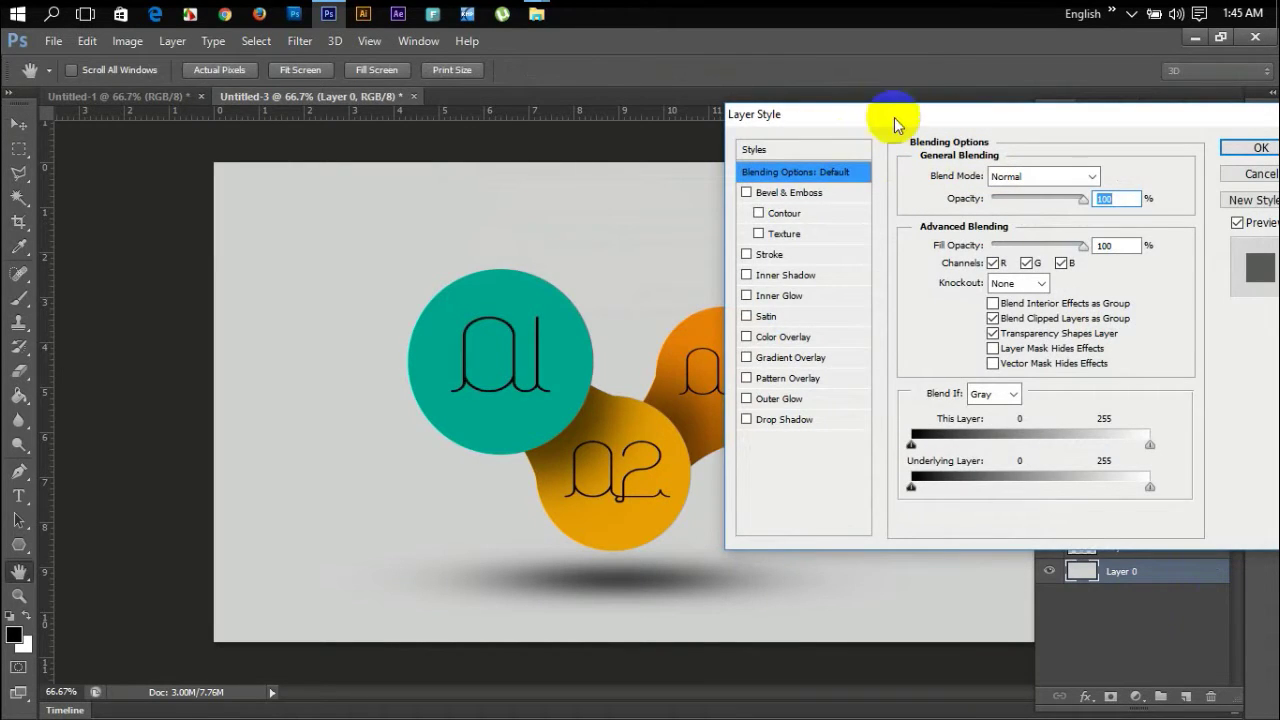
mouse_move(895, 122)
mouse_down()
mouse_move(661, 277)
mouse_move(780, 271)
mouse_up()
Add a reversed, radial Gradient Overlay to Layer 0.
click(660, 530)
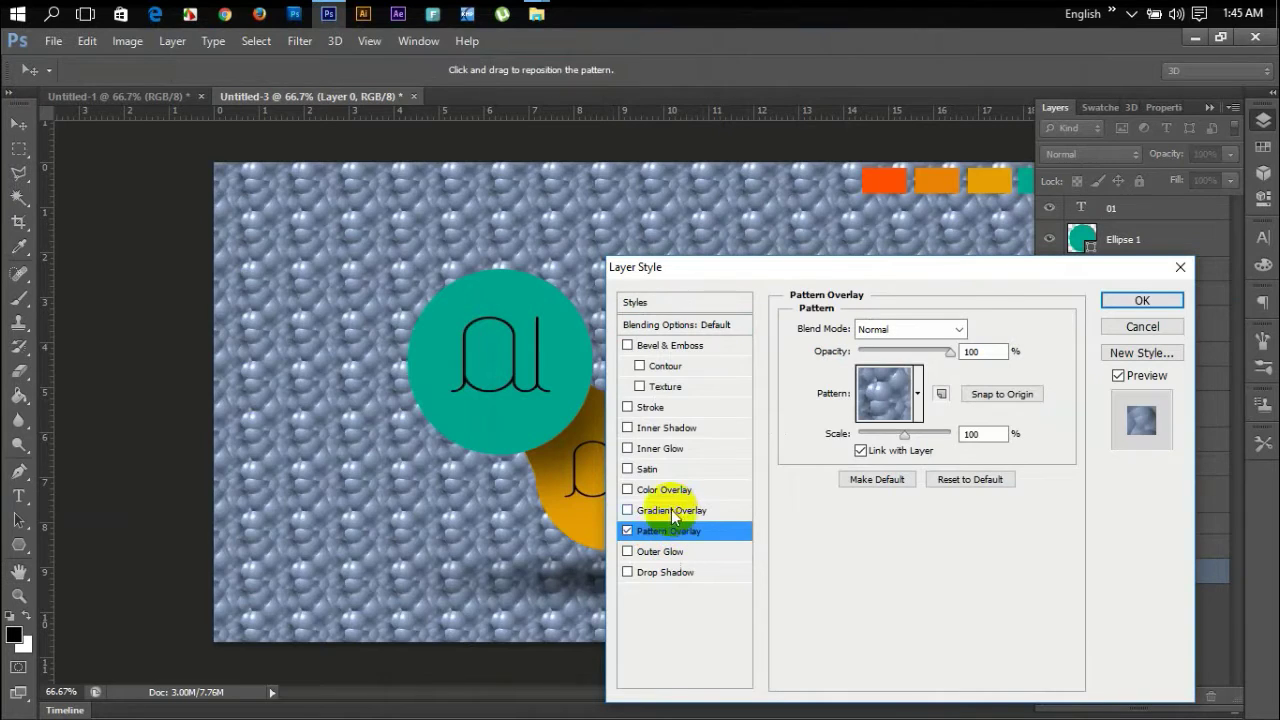
click(627, 530)
click(627, 510)
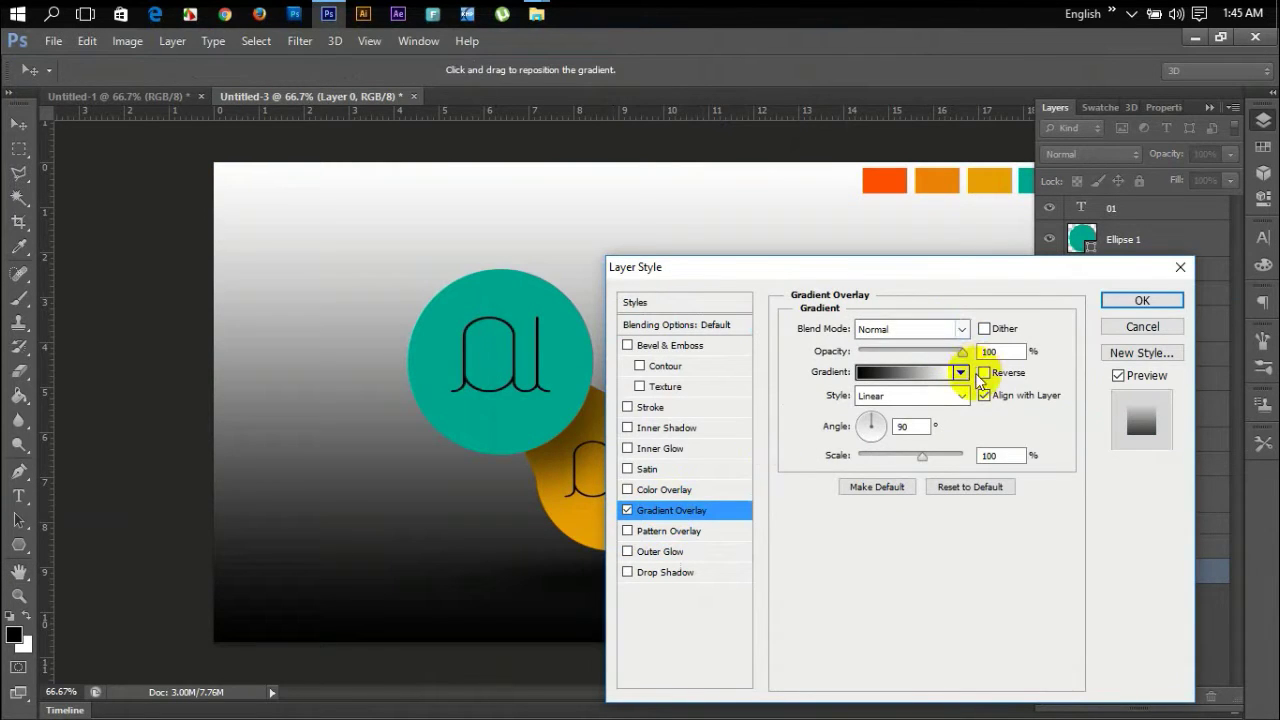
click(984, 372)
click(950, 395)
click(926, 425)
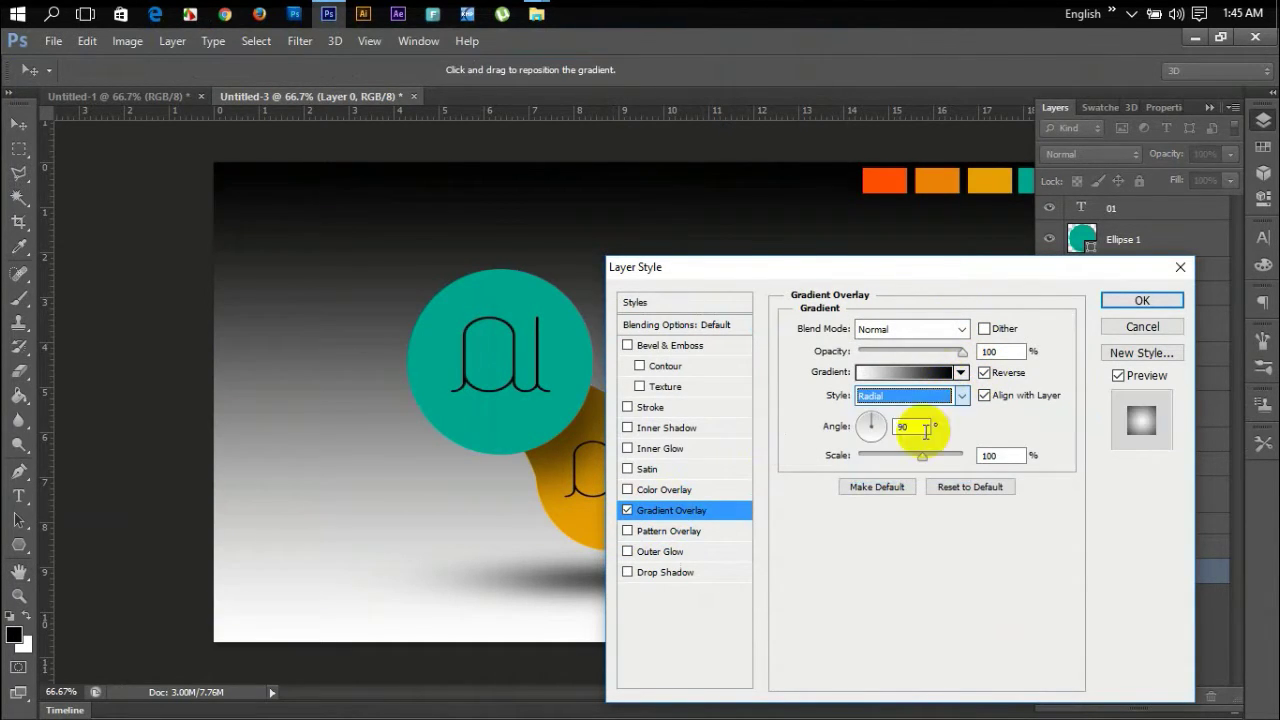
drag(891, 267, 1137, 196)
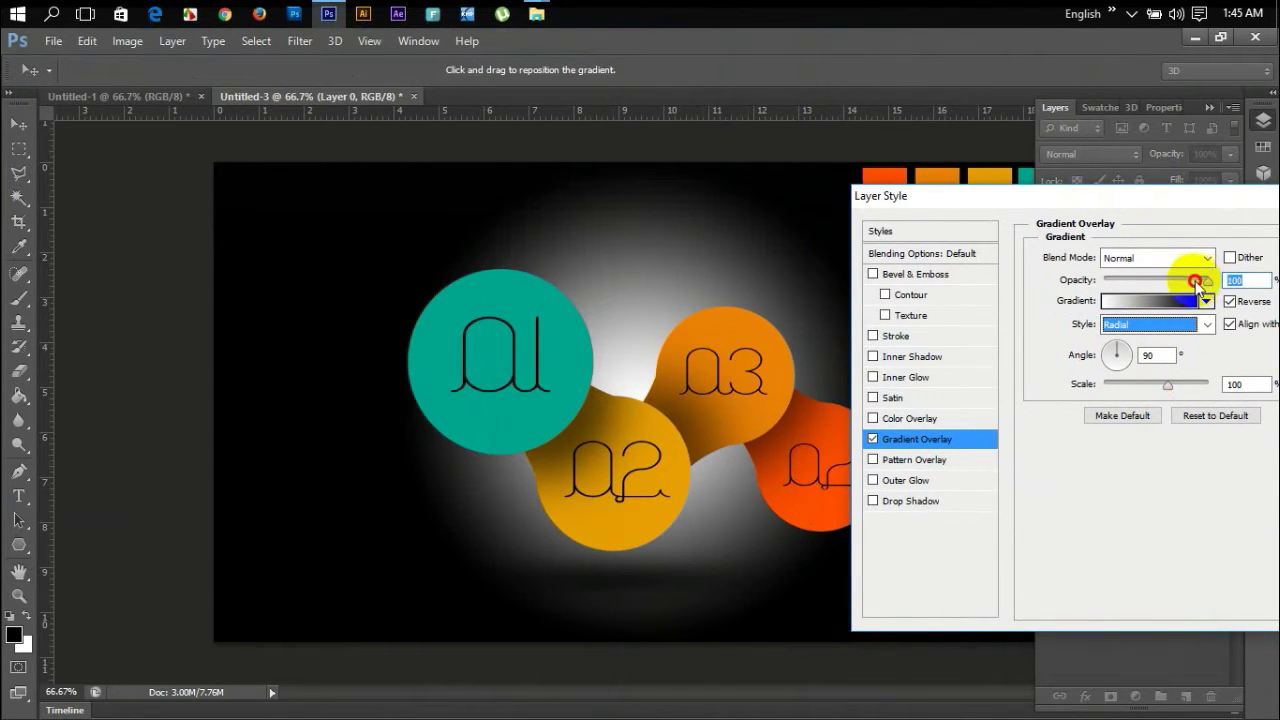
Set the gradient overlay to 19% opacity and 150% scale, and apply it.
drag(1197, 283, 1151, 282)
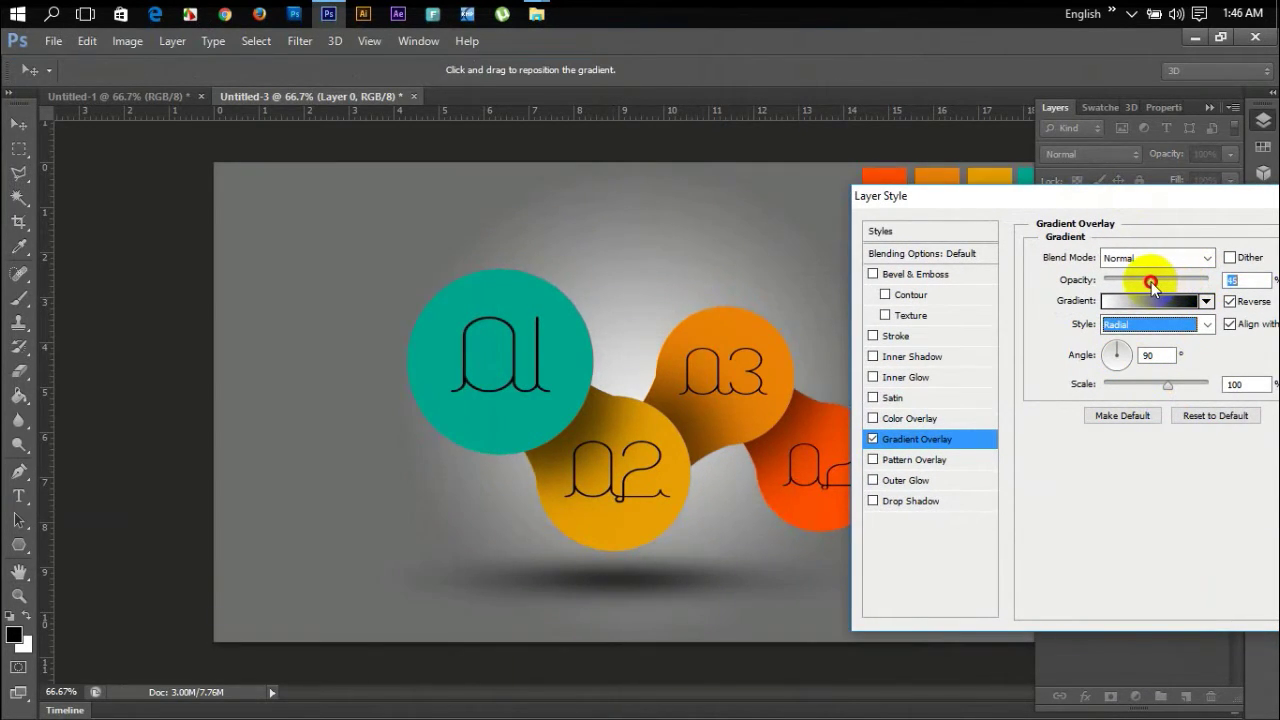
drag(1180, 388, 1210, 385)
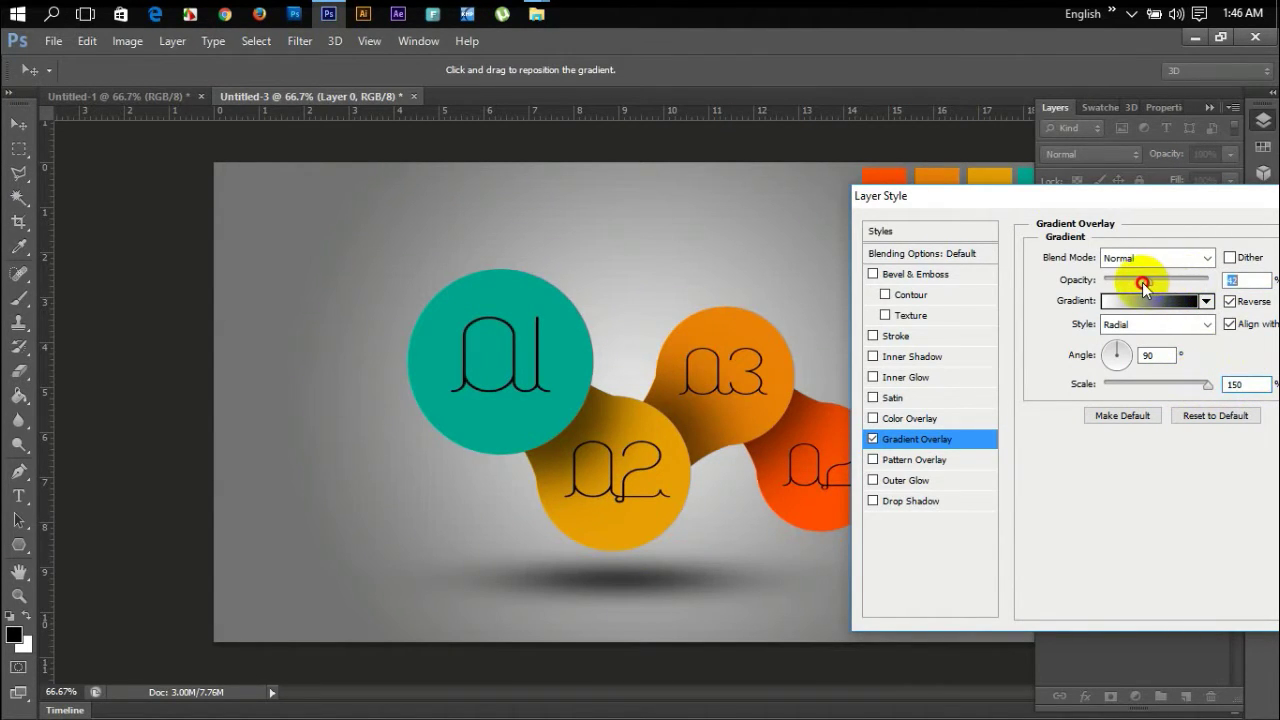
drag(1142, 282, 1124, 282)
drag(1045, 200, 1080, 585)
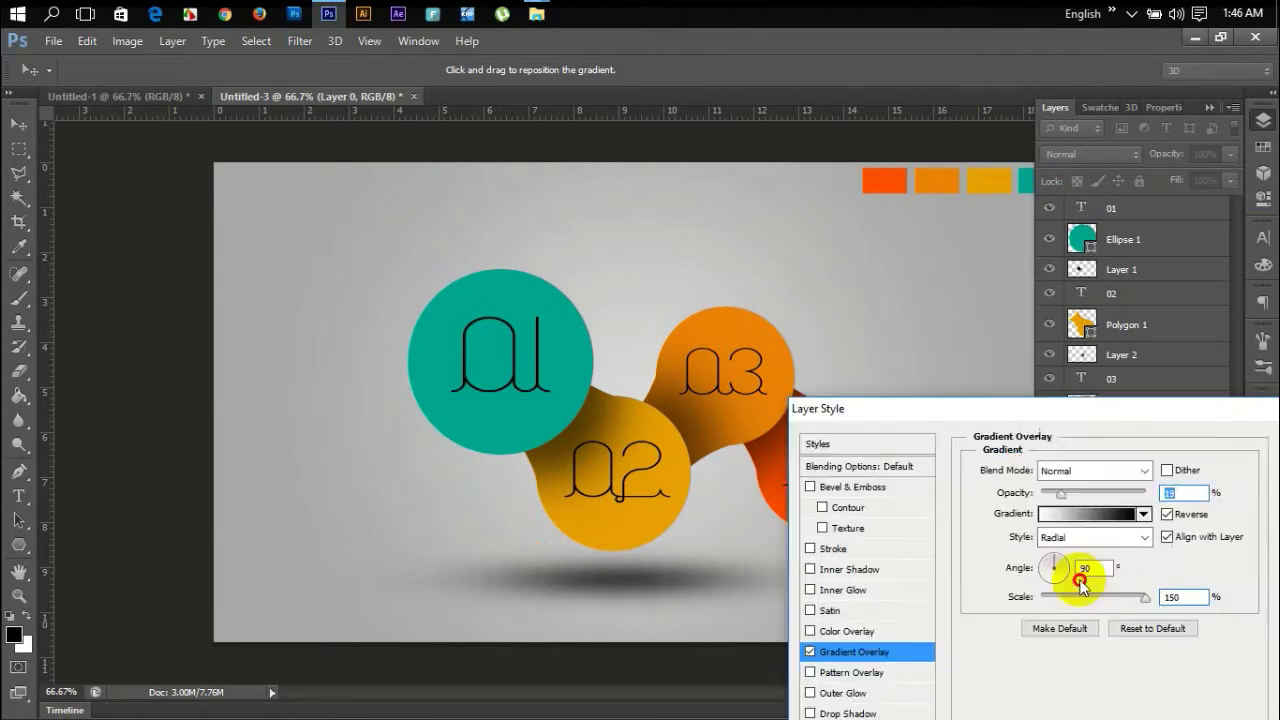
mouse_move(983, 409)
mouse_down()
mouse_move(1175, 632)
mouse_move(1155, 335)
mouse_move(1023, 295)
mouse_up()
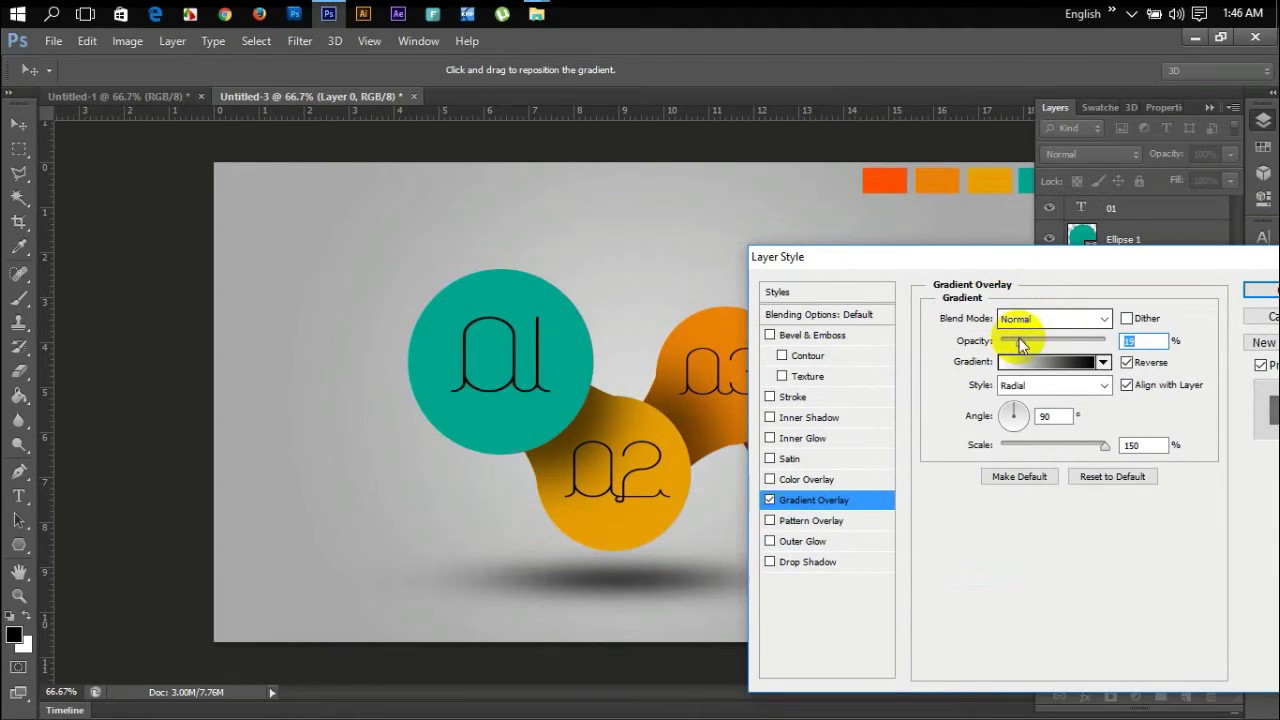
drag(1022, 343, 1020, 342)
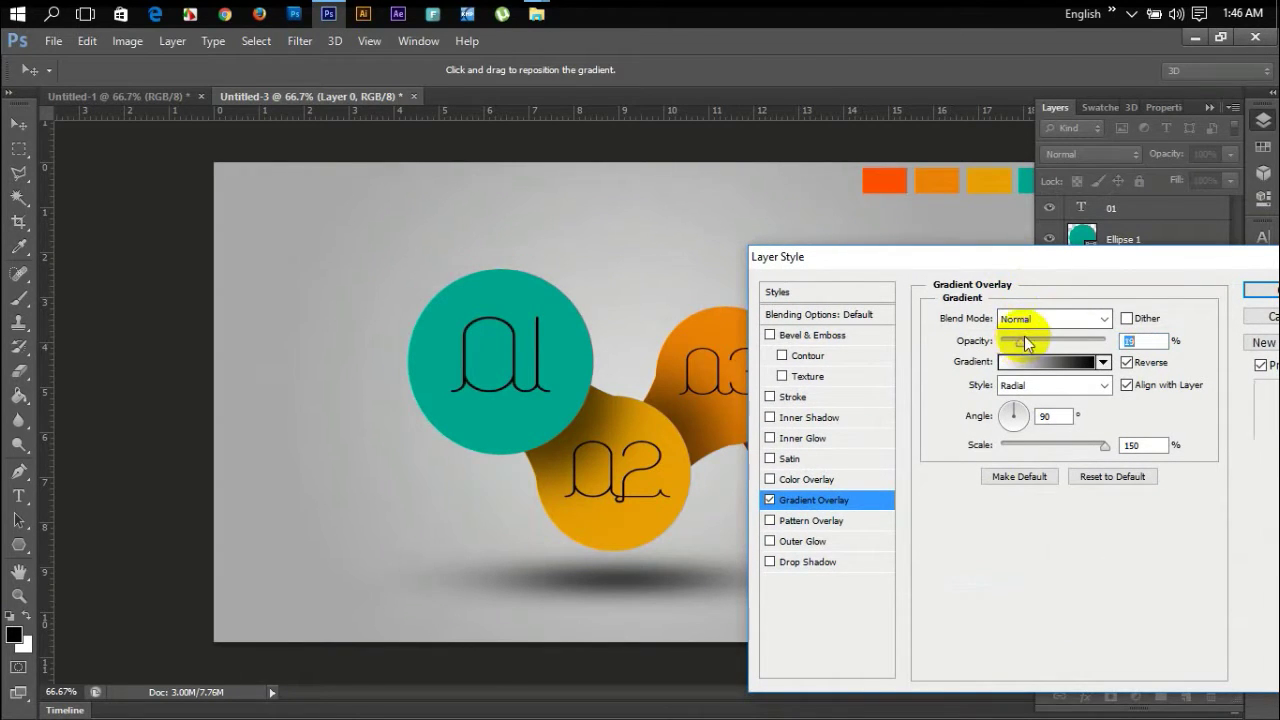
drag(1083, 263, 864, 242)
click(1061, 270)
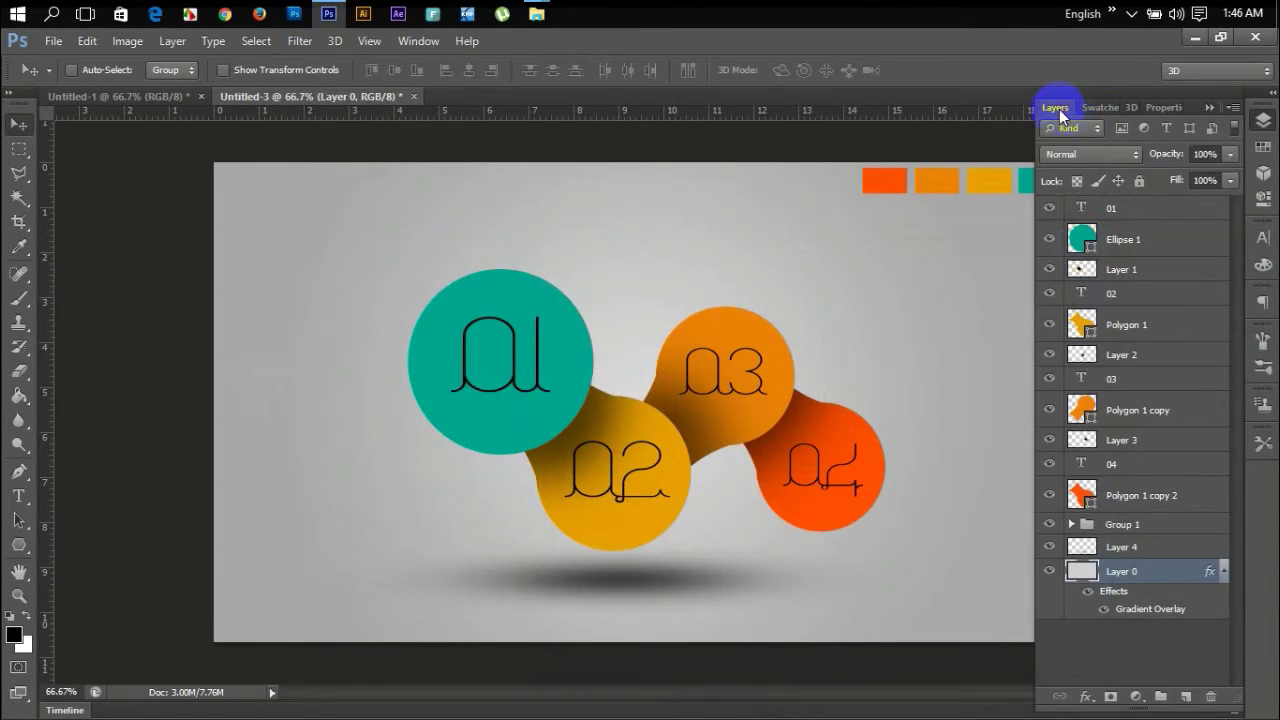
Delete Group 1, holding the four colour swatches, by dragging it to the trash.
double_click(1059, 109)
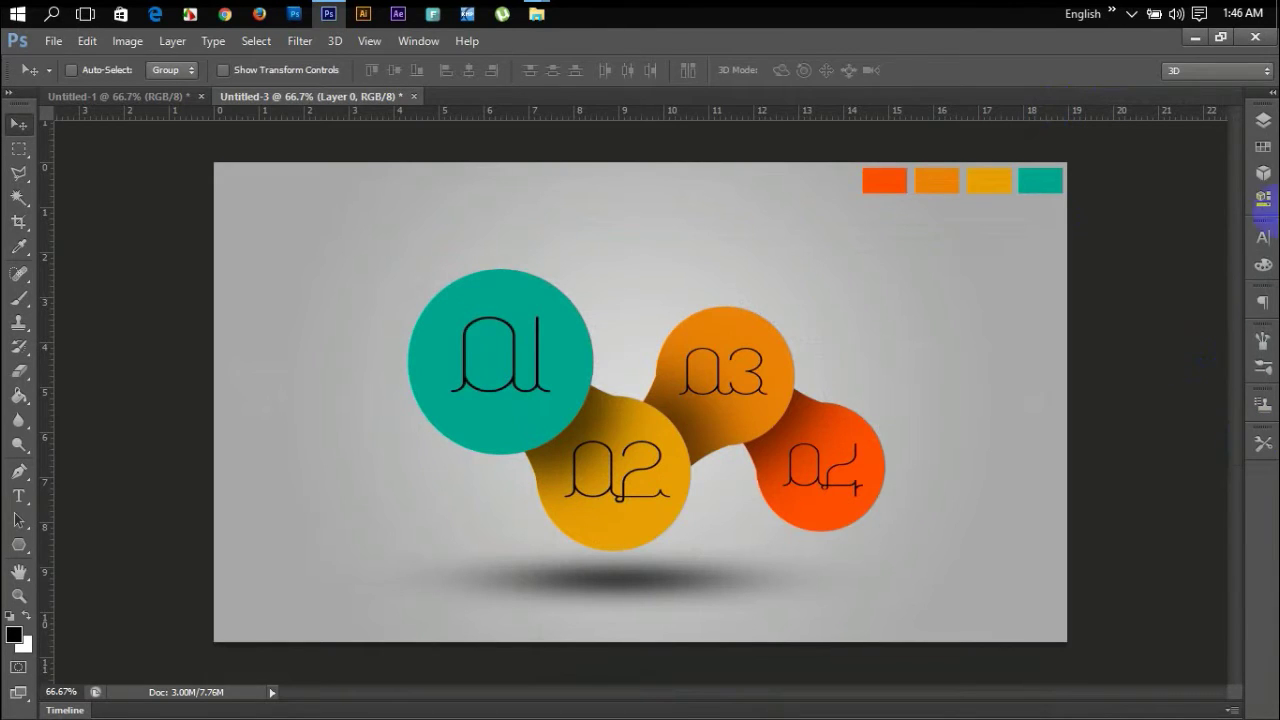
click(1264, 125)
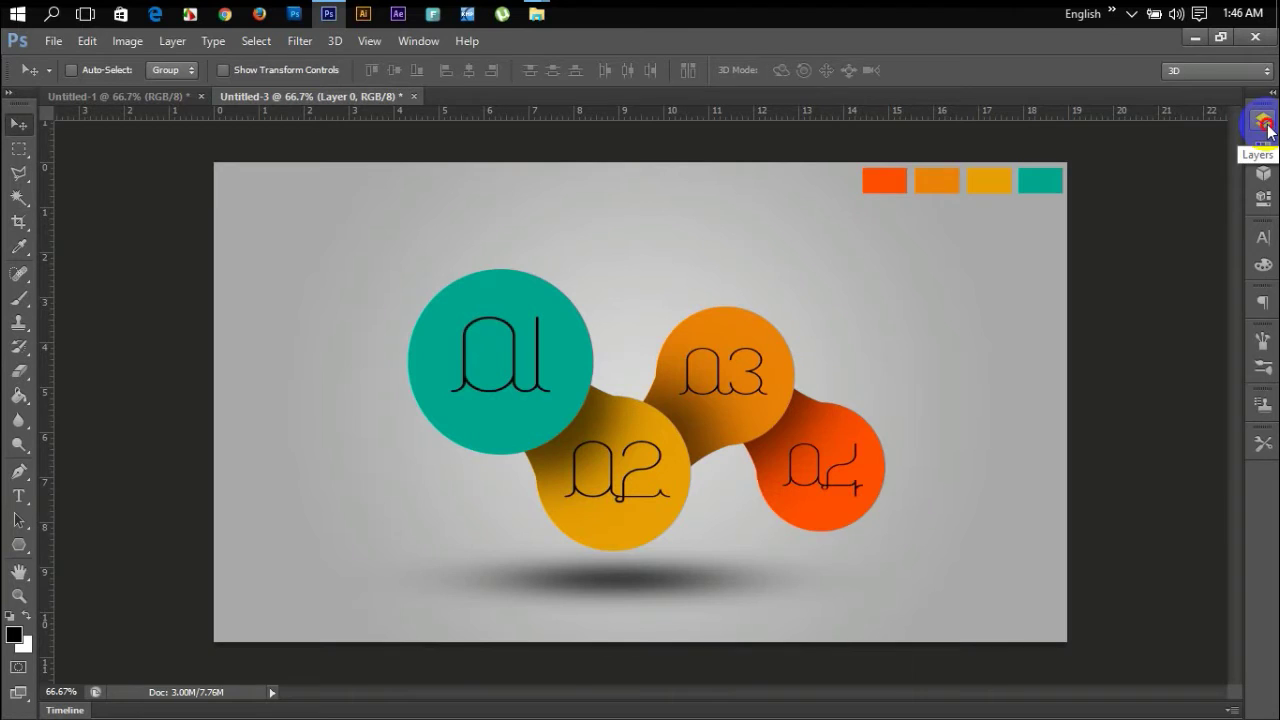
click(1266, 128)
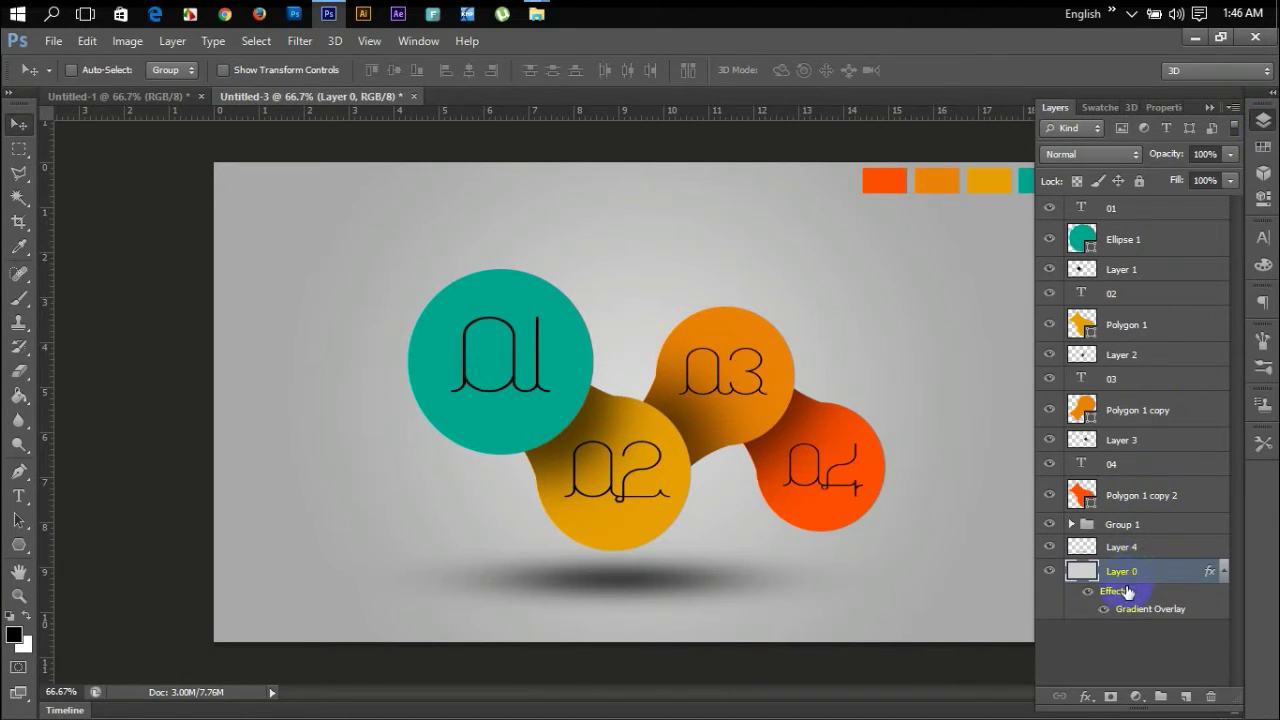
mouse_move(1127, 592)
mouse_down()
mouse_move(1124, 530)
mouse_move(1167, 688)
mouse_up()
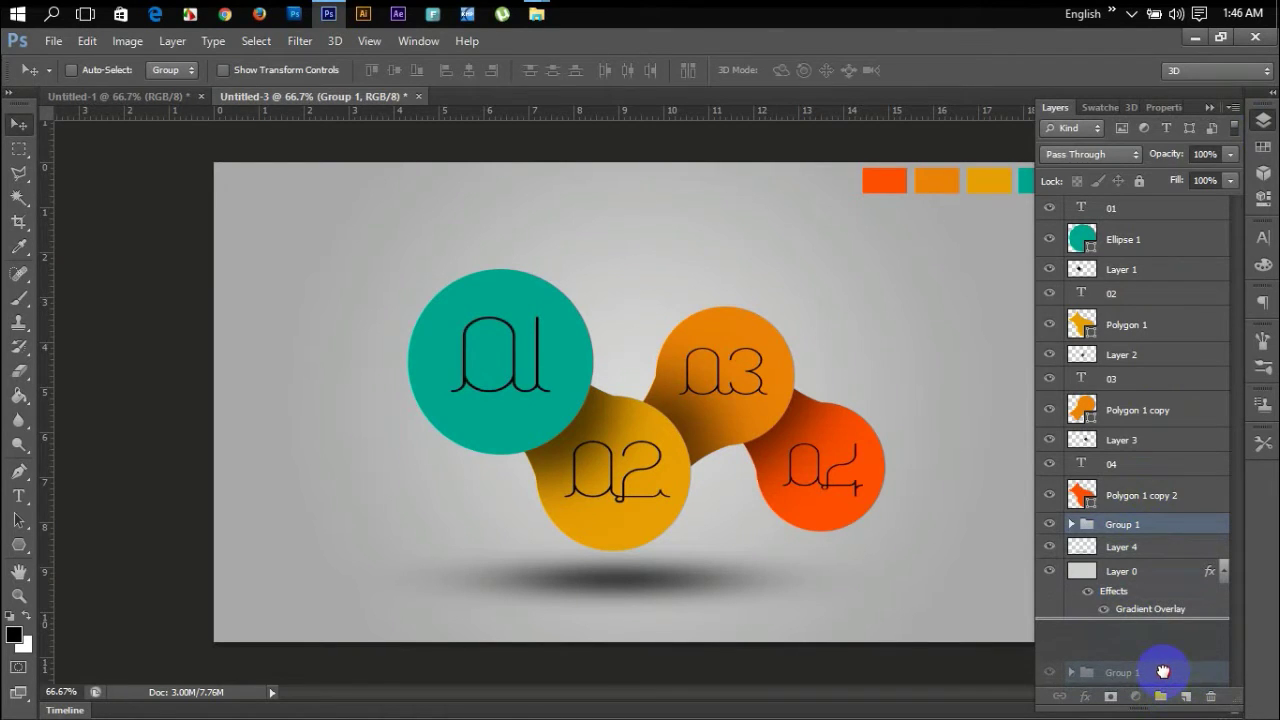
mouse_move(1167, 688)
mouse_down()
mouse_move(1153, 684)
mouse_move(1211, 693)
mouse_up()
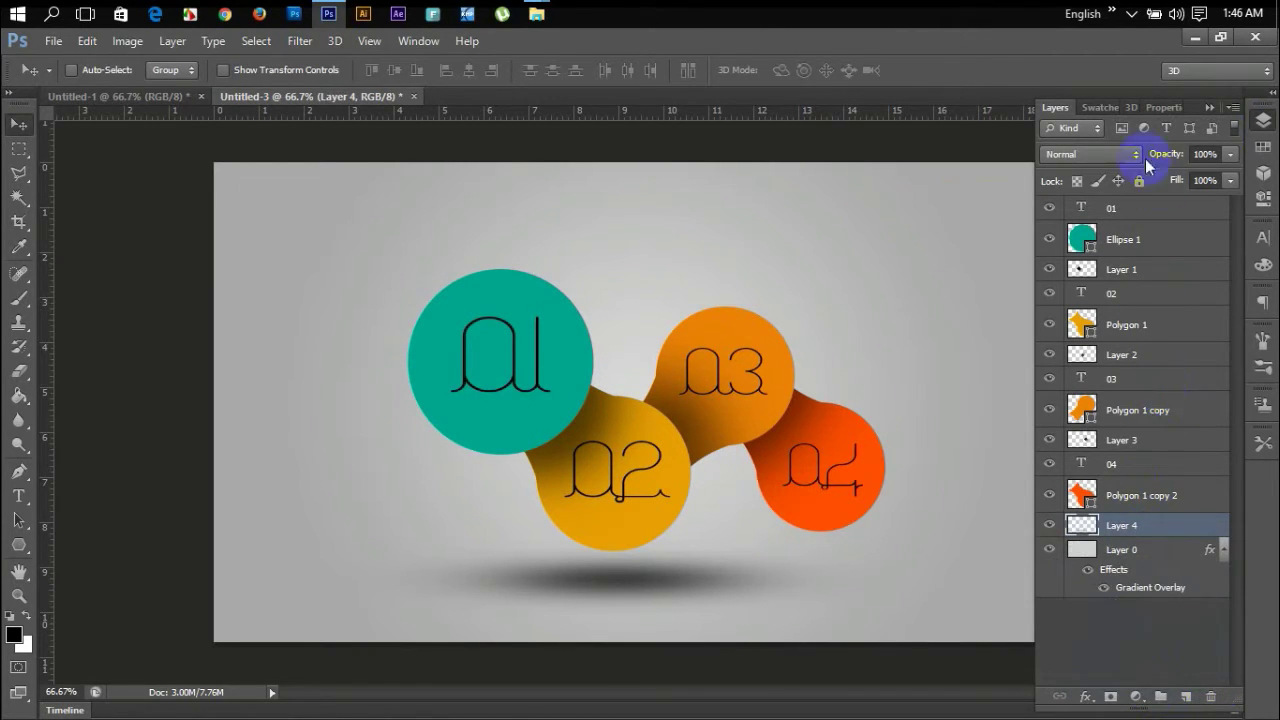
click(1264, 122)
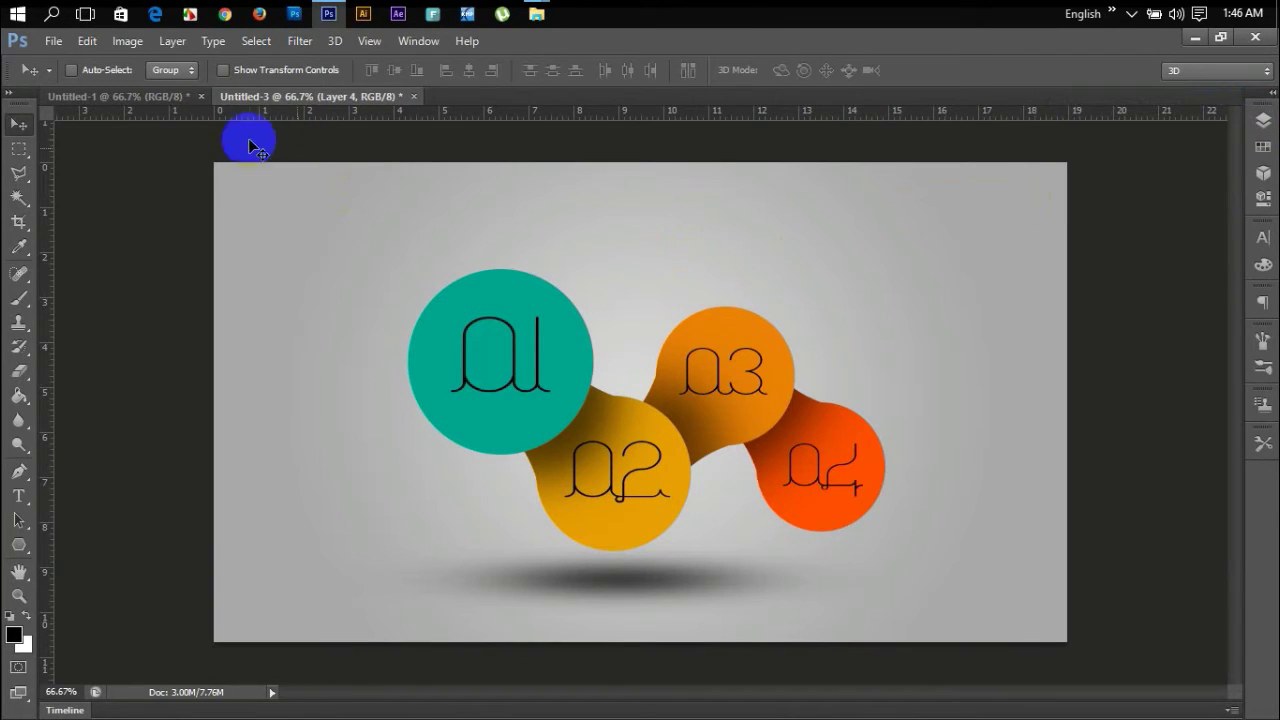
Save As to the Desktop folder with JPEG chosen as the format.
click(48, 45)
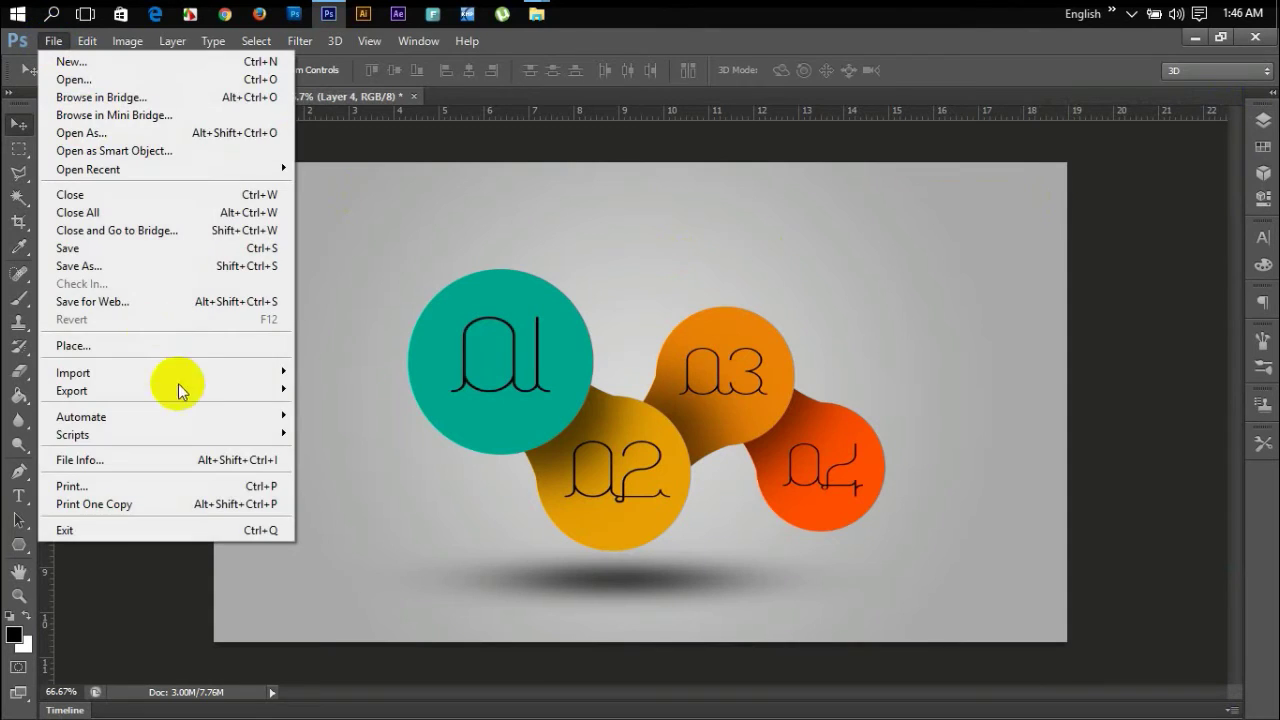
click(103, 263)
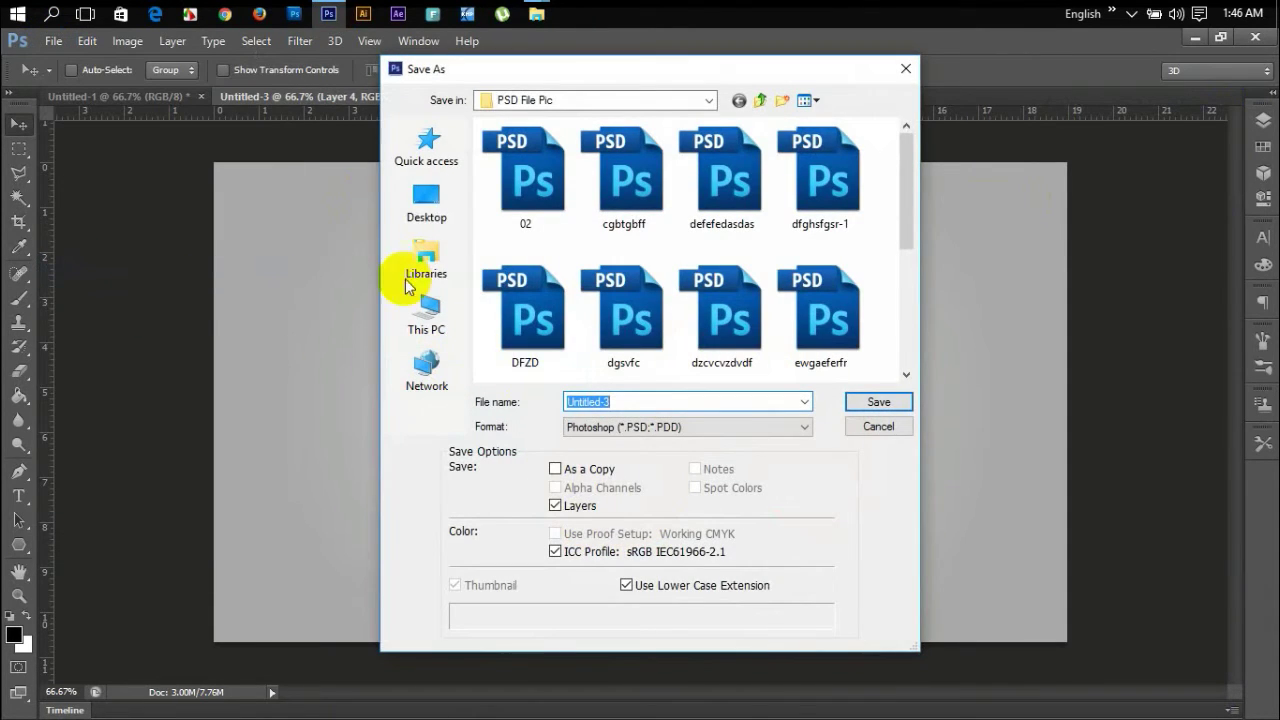
click(427, 205)
click(676, 427)
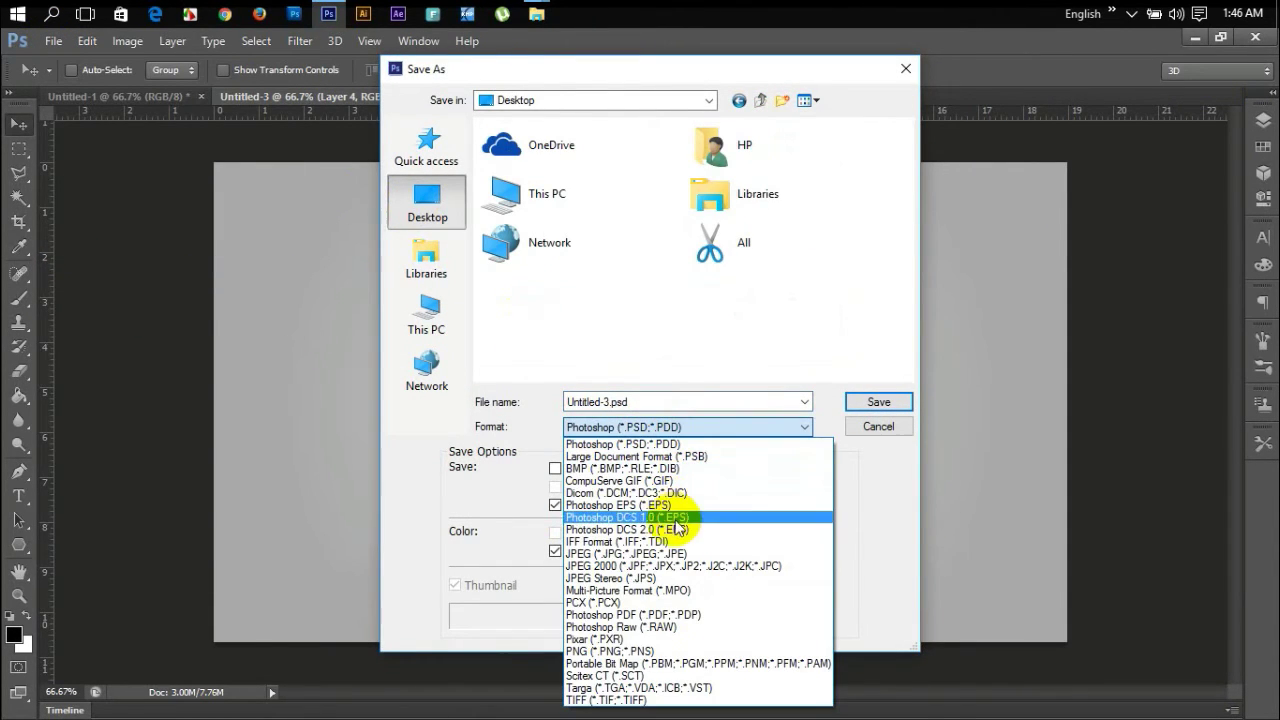
click(678, 555)
Name the file, save it at High JPEG quality, and minimise Photoshop.
double_click(663, 401)
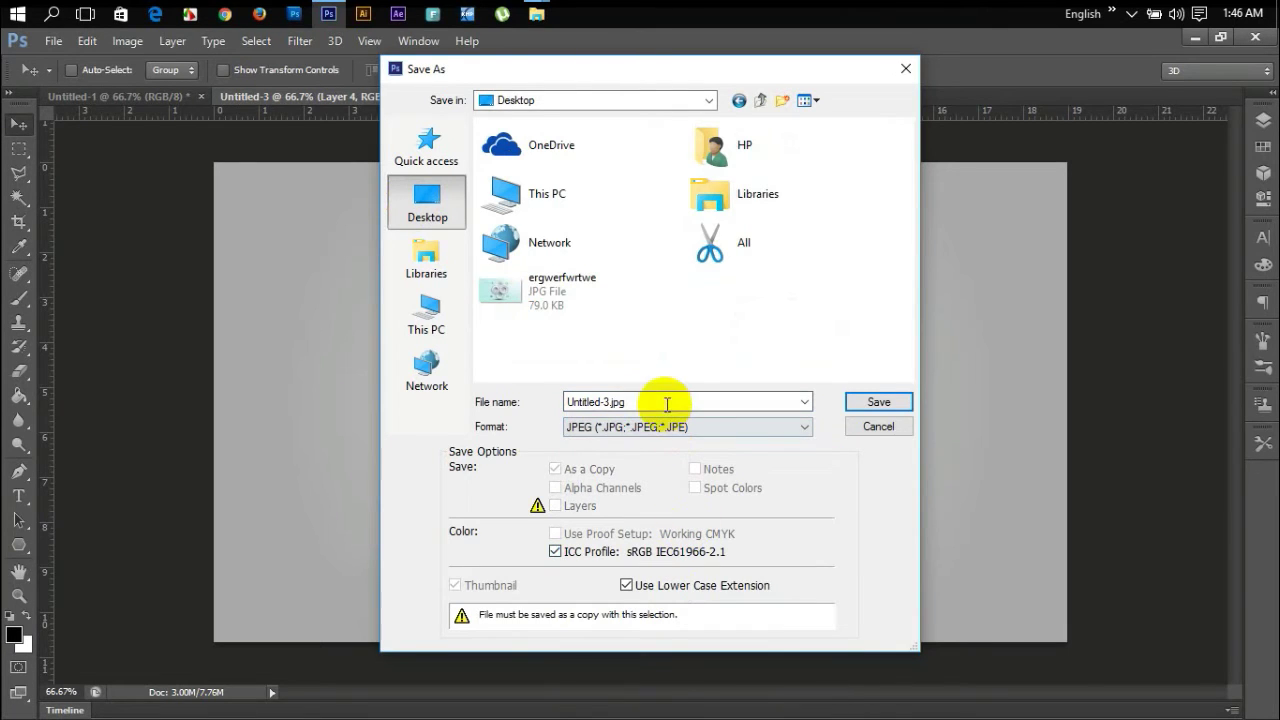
text(dfff)
click(877, 402)
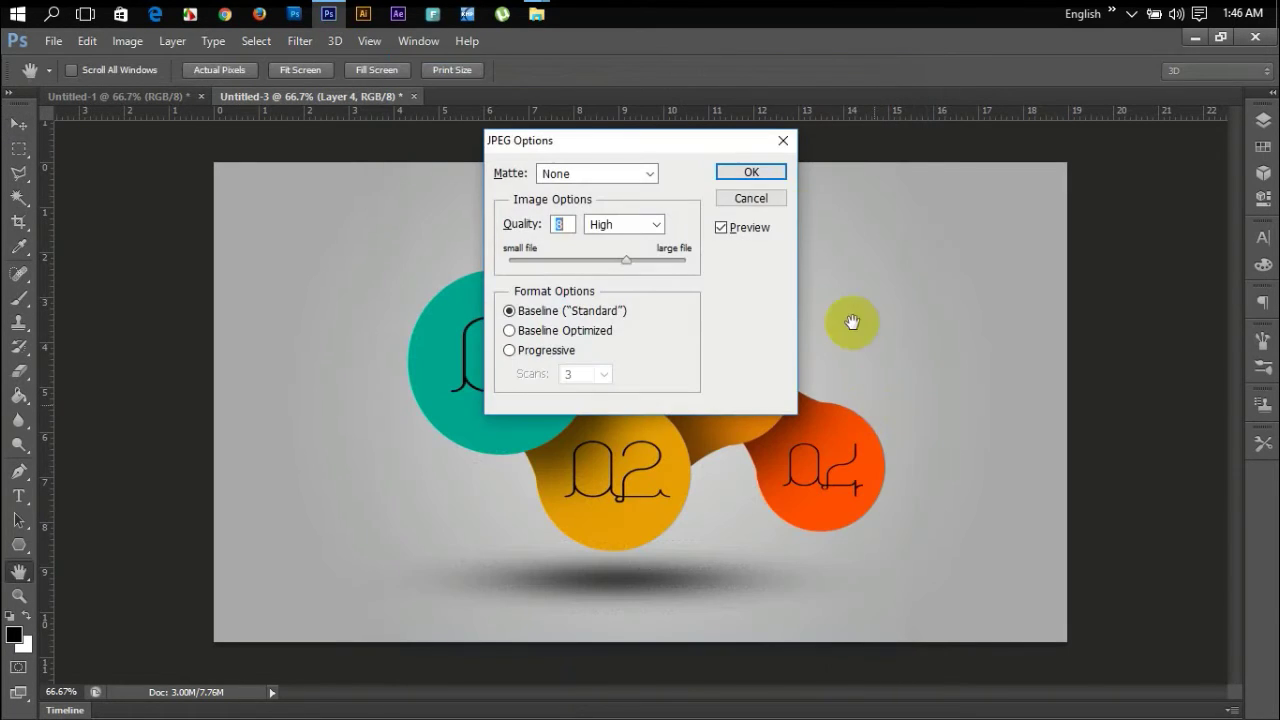
click(751, 172)
click(1193, 37)
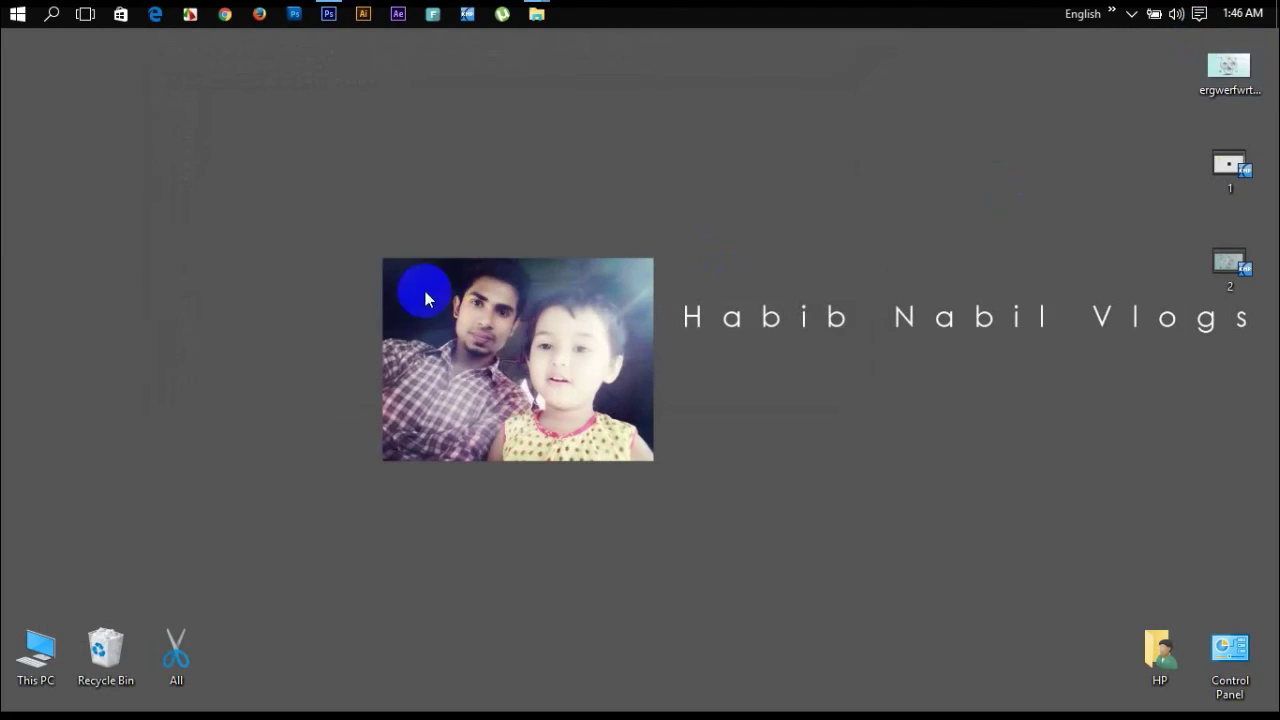
double_click(50, 80)
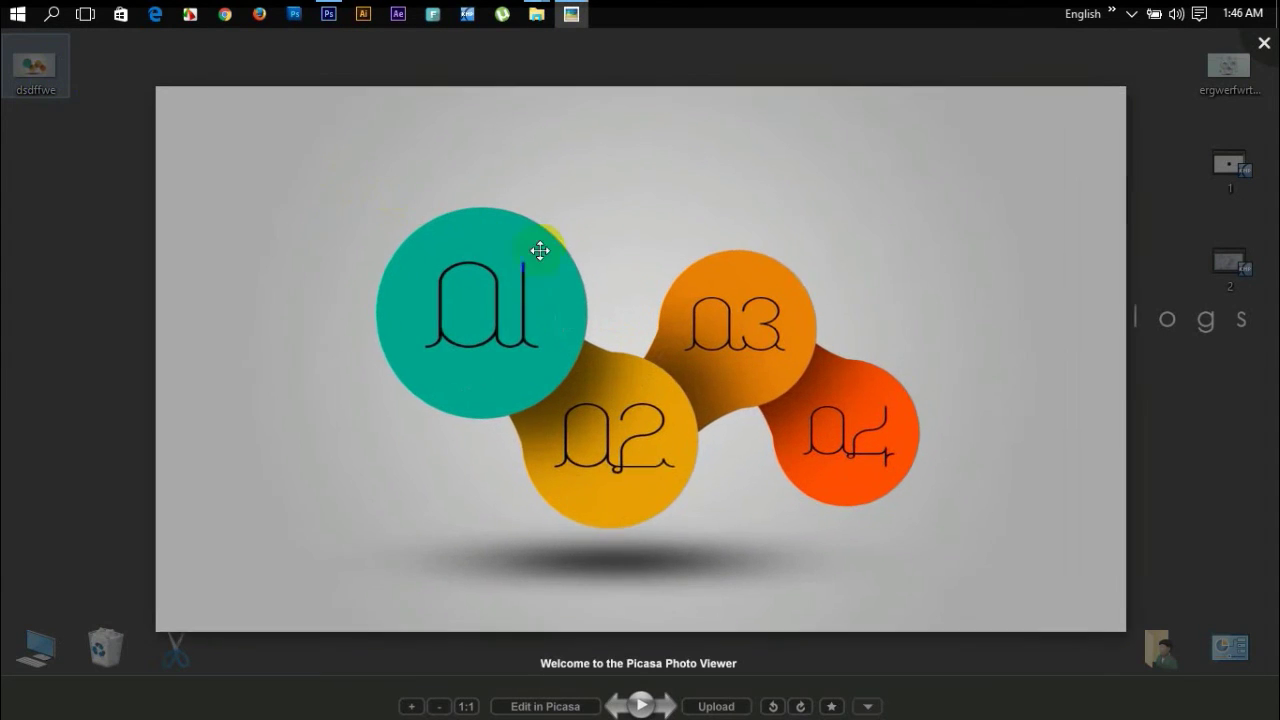
key(Escape)
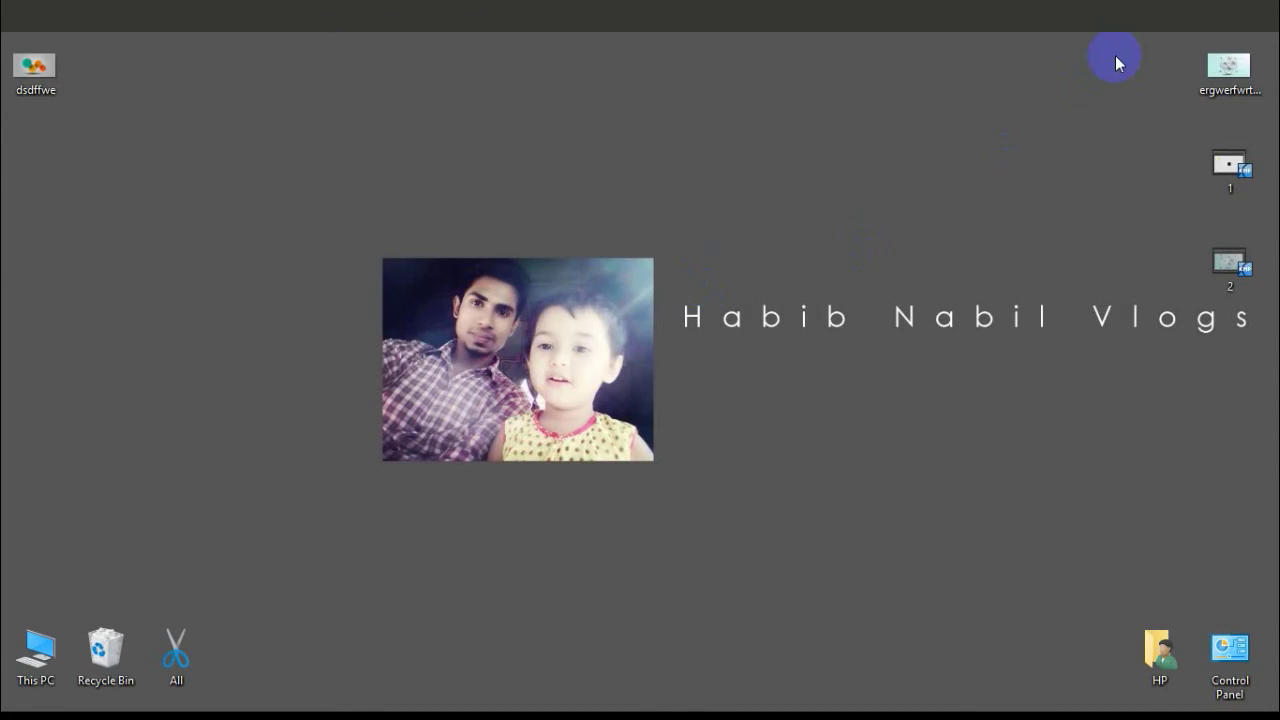